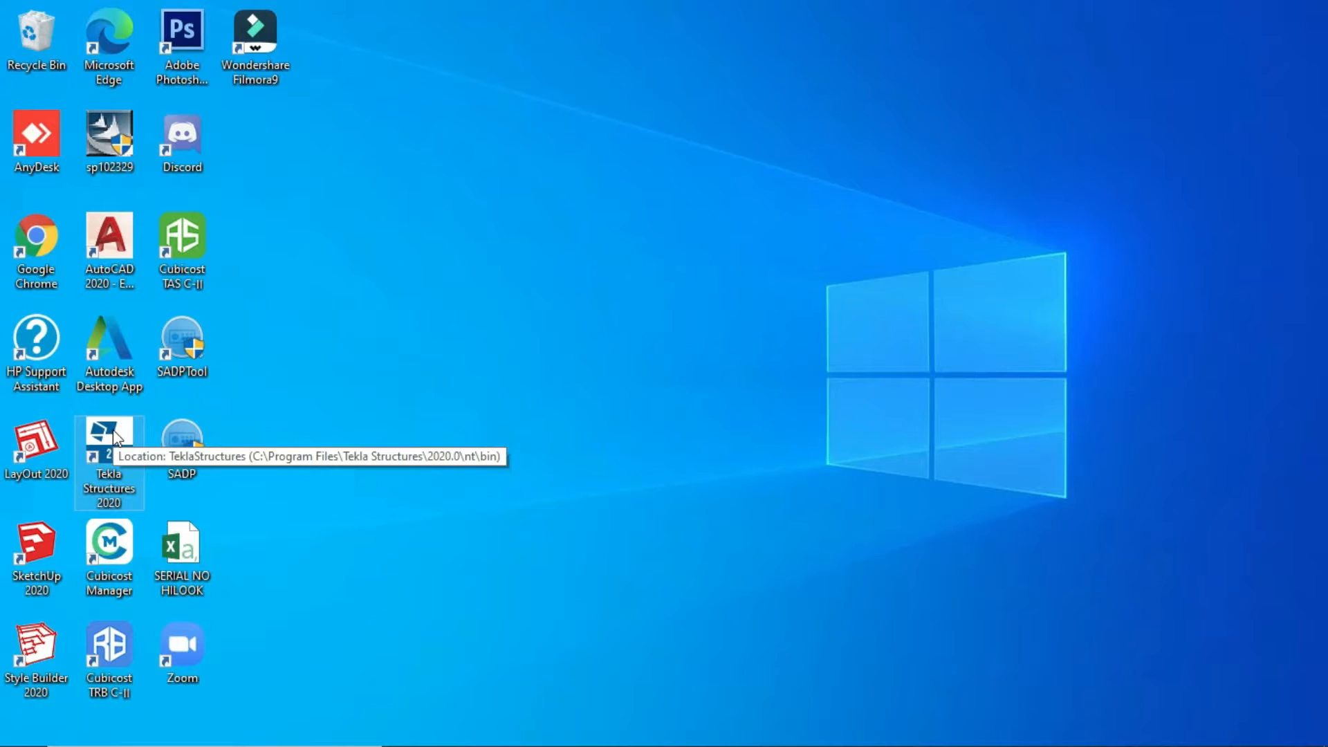
- Launch Tekla Structures 2020 from its desktop shortcut
{"action": "double_click", "coordinate": [115, 436]}
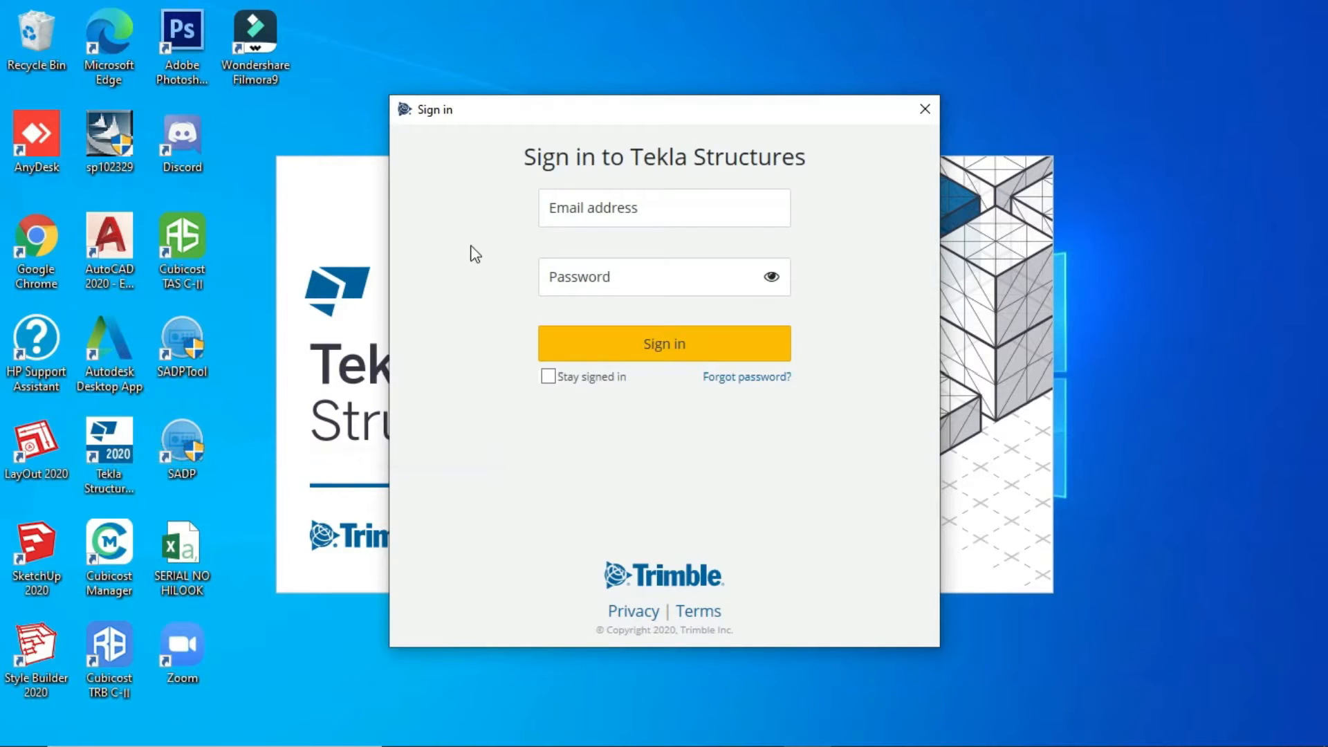
- Sign in with the account e-mail and password, keeping Stay signed in ticked
{"action": "left_click", "coordinate": [590, 213]}
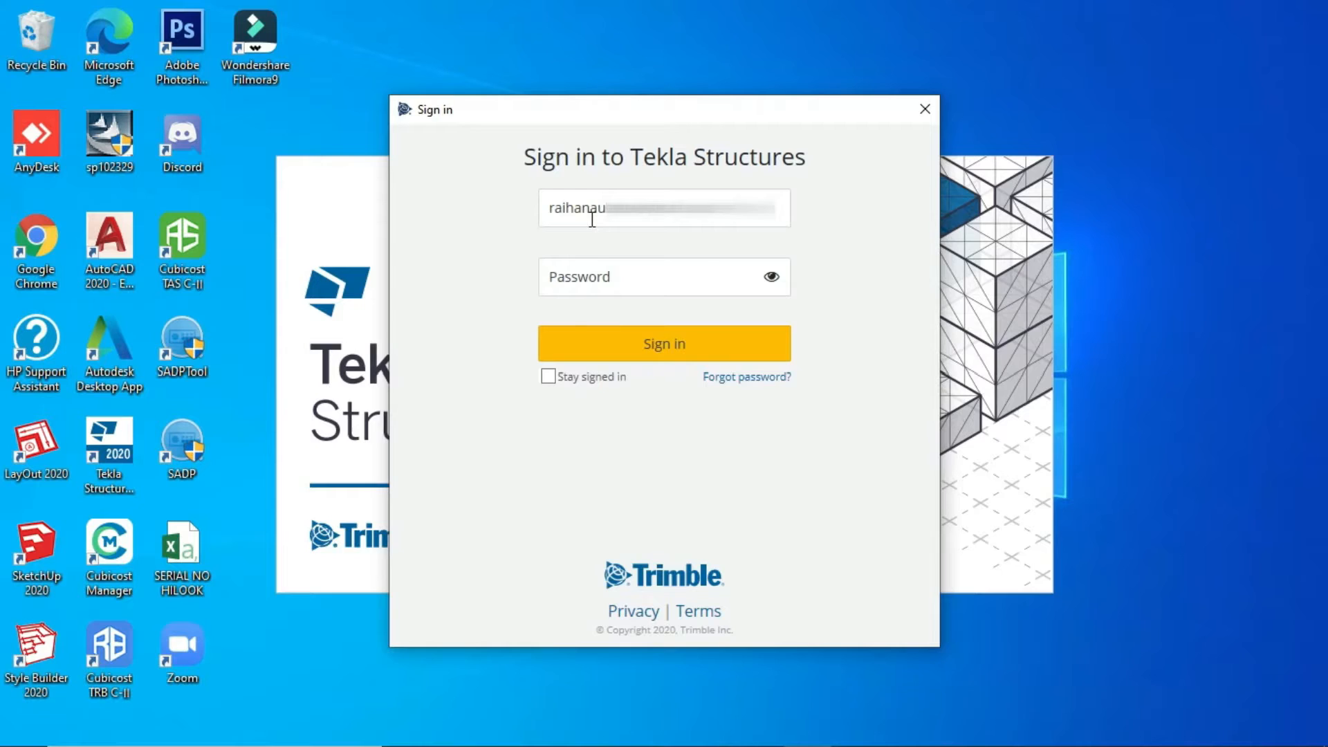
{"action": "left_click", "coordinate": [581, 276]}
{"action": "type", "text": "****************"}
{"action": "left_click", "coordinate": [550, 377]}
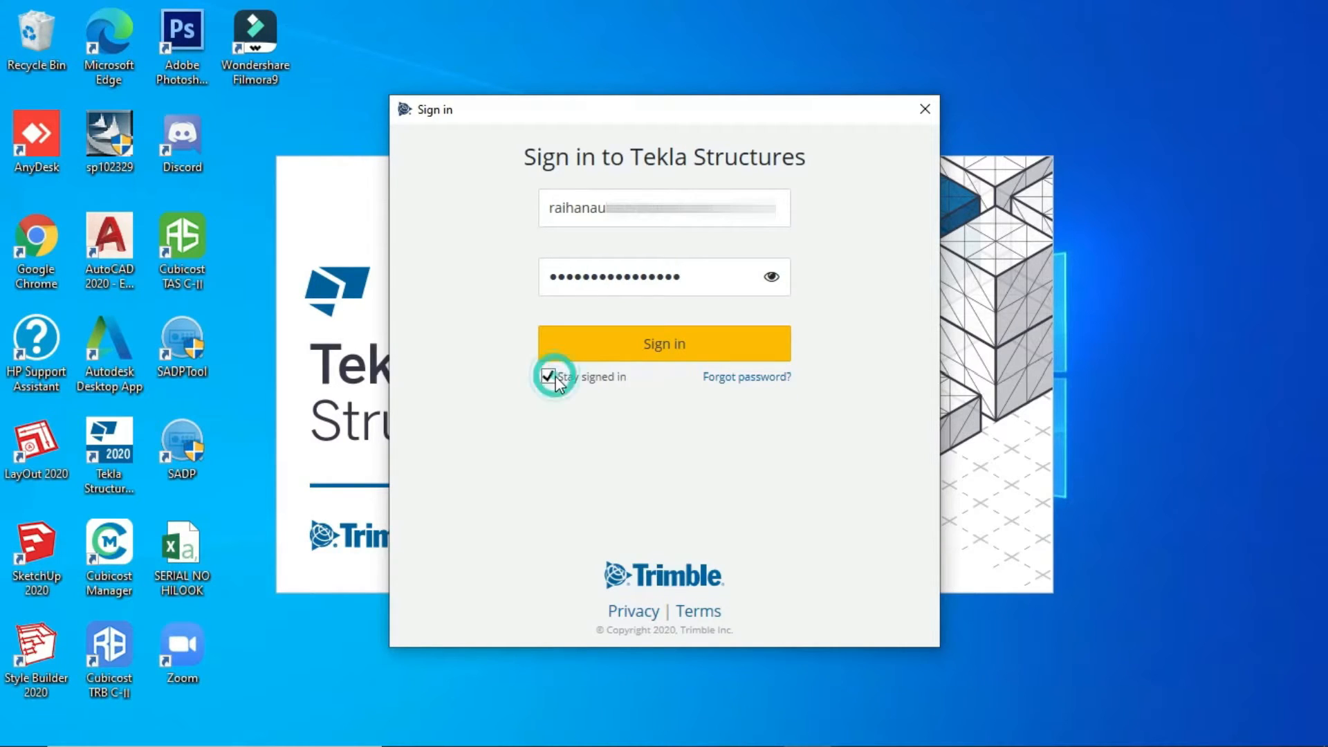
{"action": "left_click", "coordinate": [589, 350]}
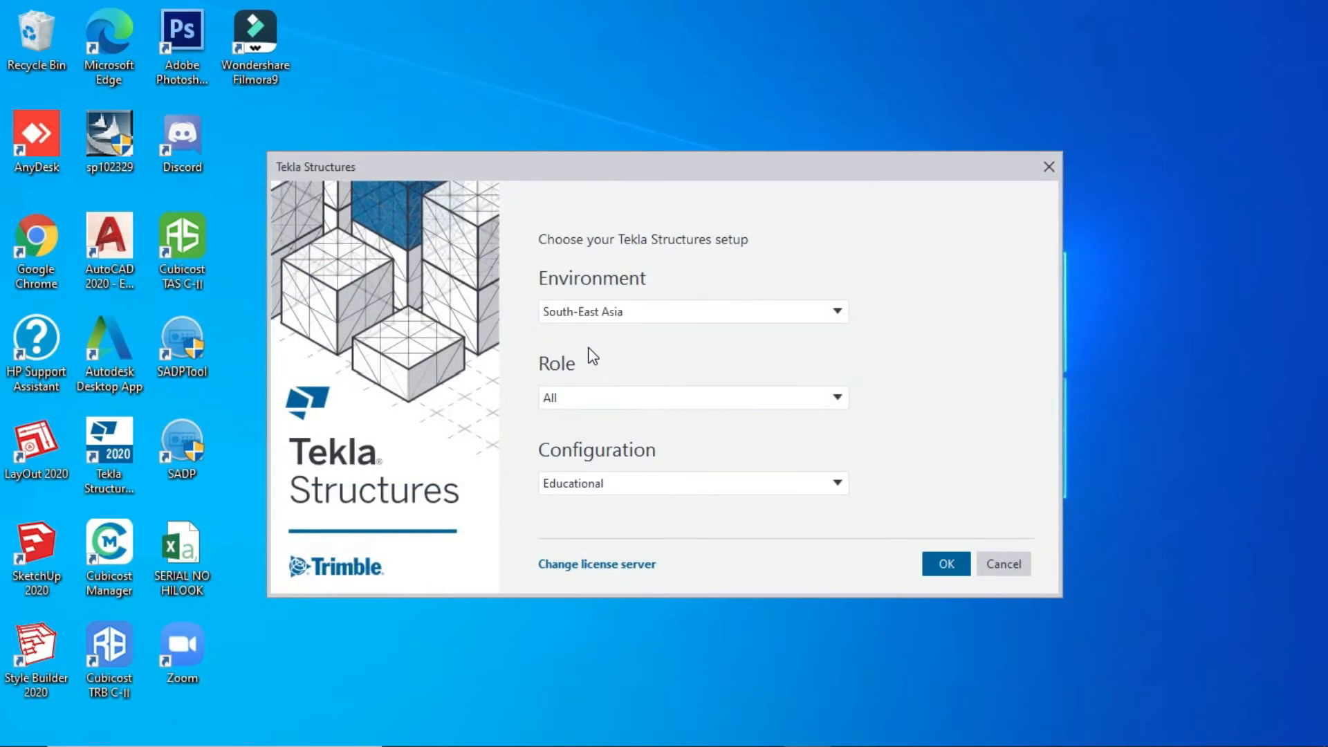
- Confirm South-East Asia environment, All role and Educational configuration, then continue
{"action": "left_click", "coordinate": [681, 317]}
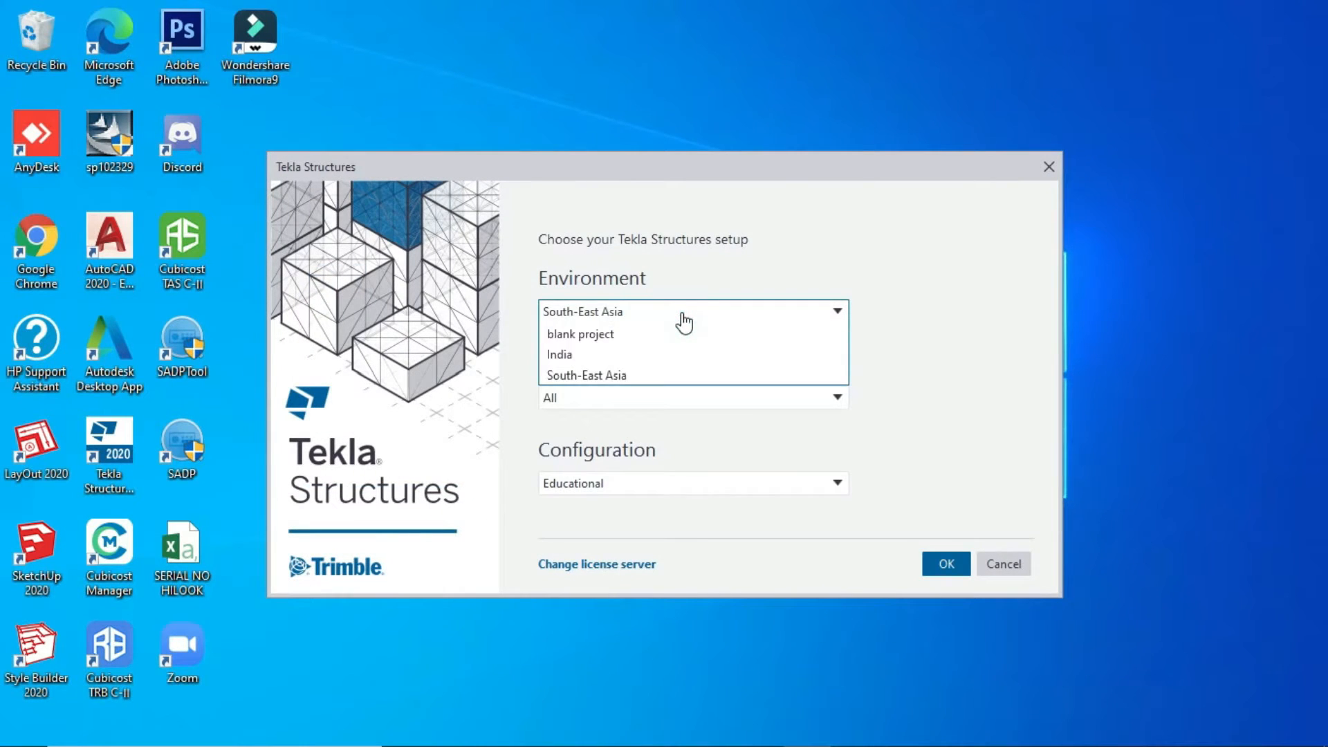
{"action": "left_click", "coordinate": [604, 375]}
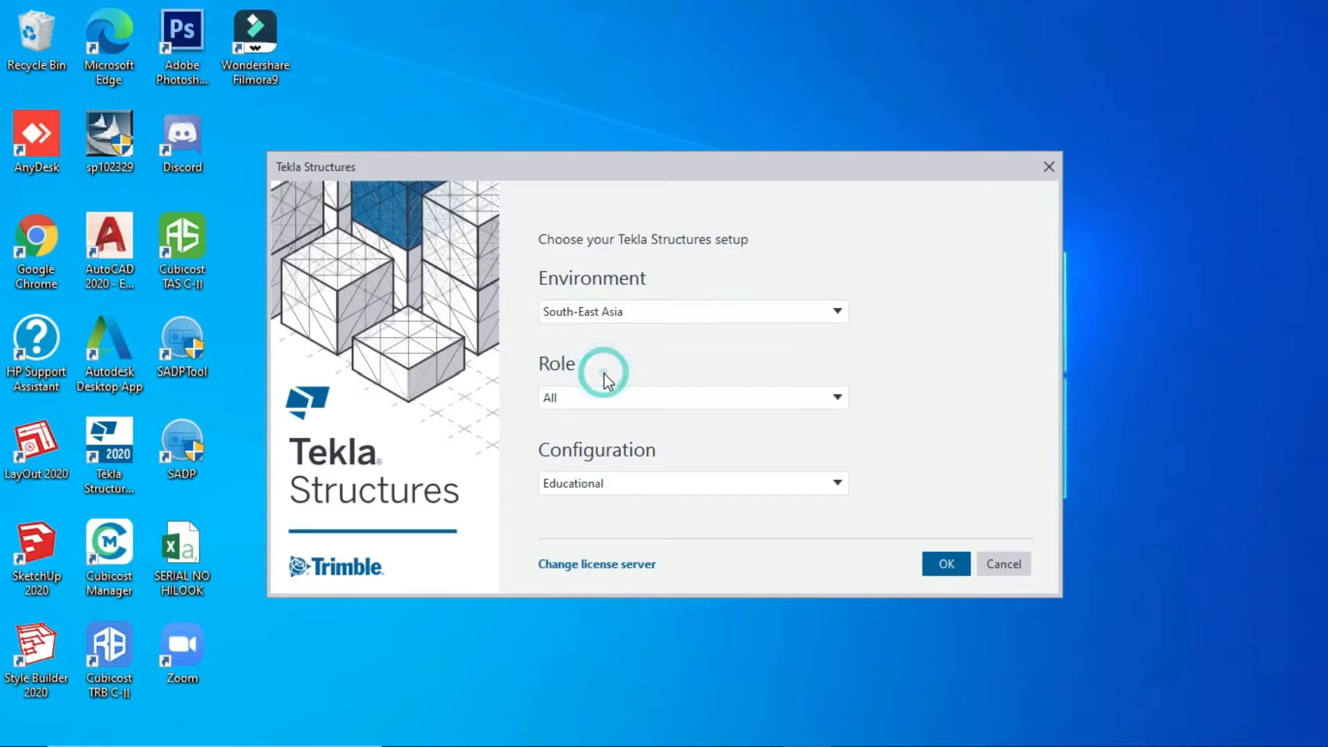
{"action": "left_click", "coordinate": [821, 397]}
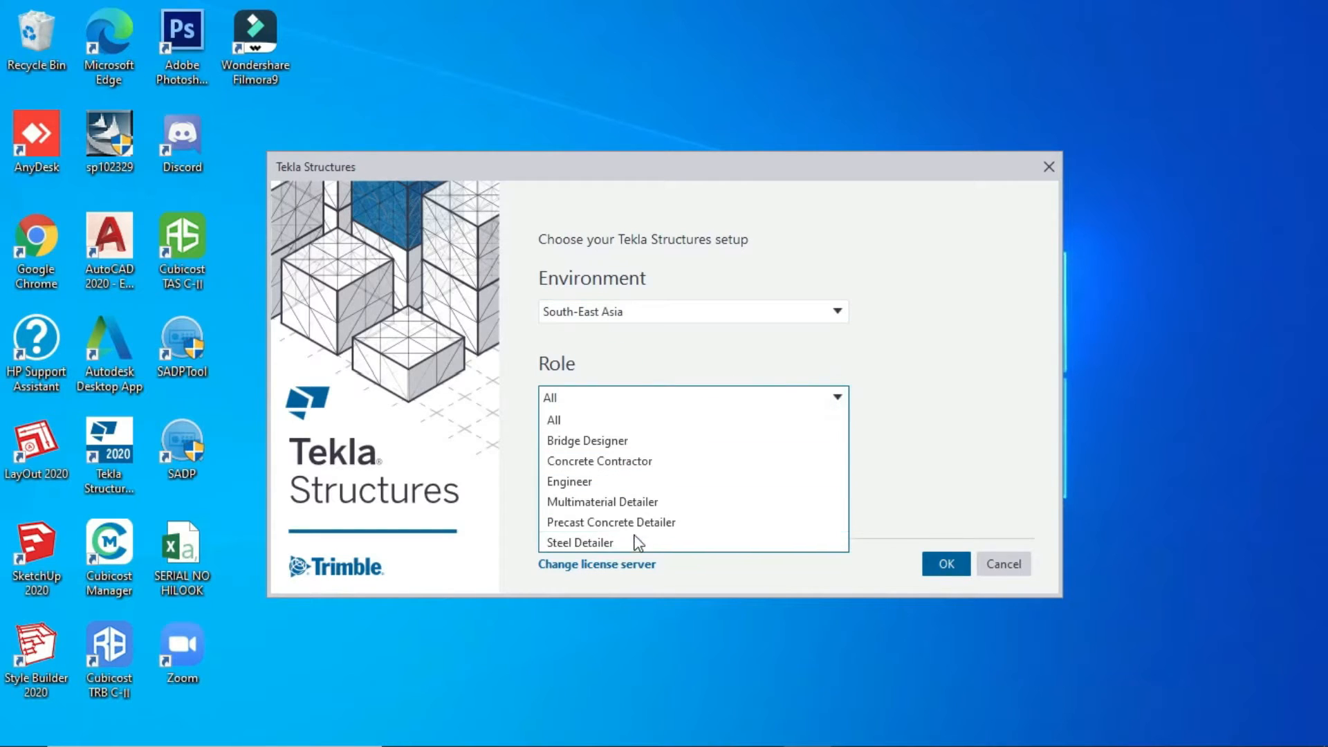
{"action": "left_click", "coordinate": [588, 418]}
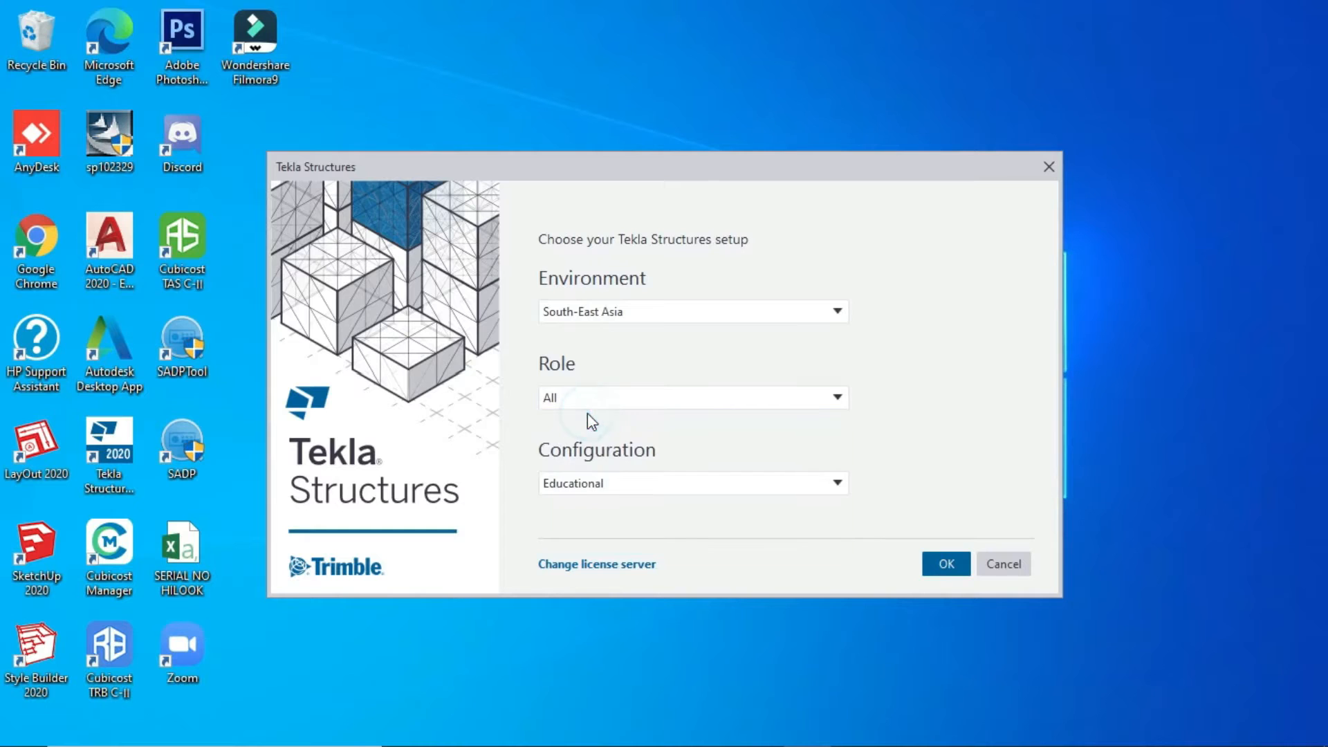
{"action": "left_click", "coordinate": [710, 492]}
{"action": "left_click", "coordinate": [712, 488]}
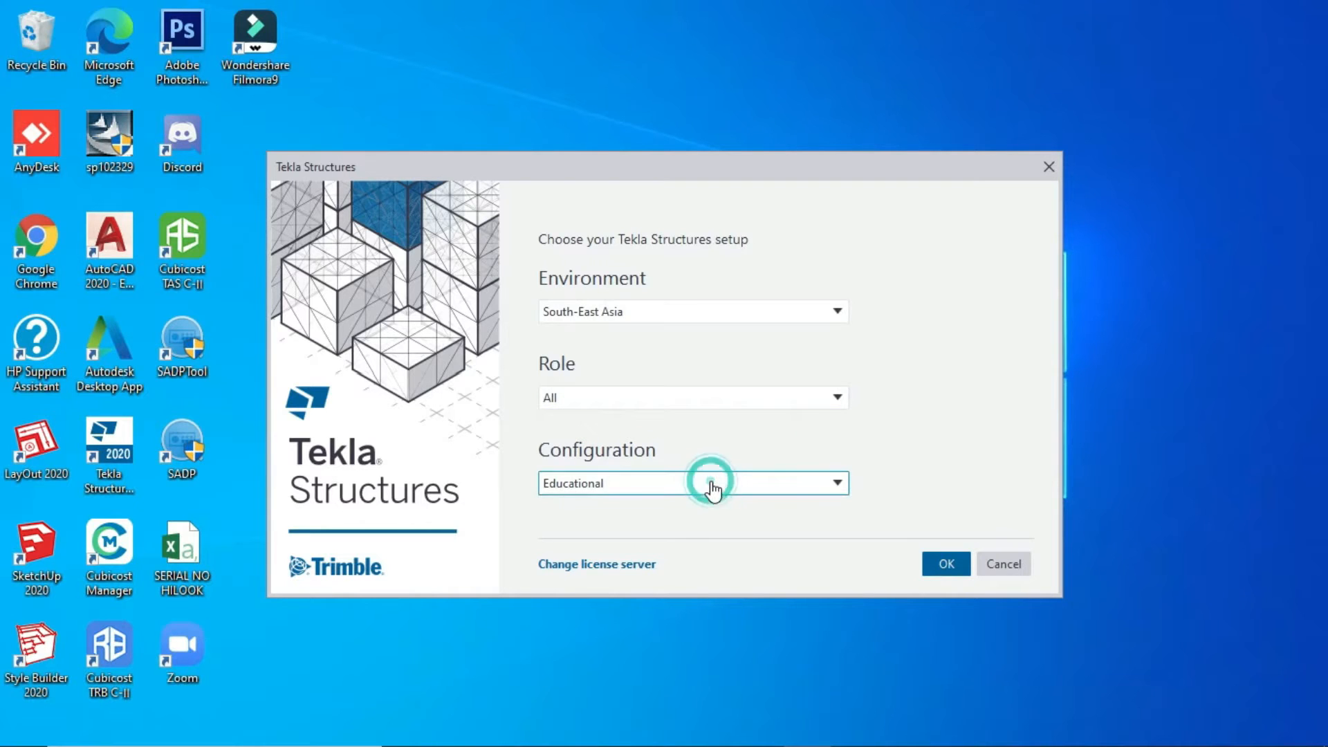
{"action": "left_click", "coordinate": [934, 564]}
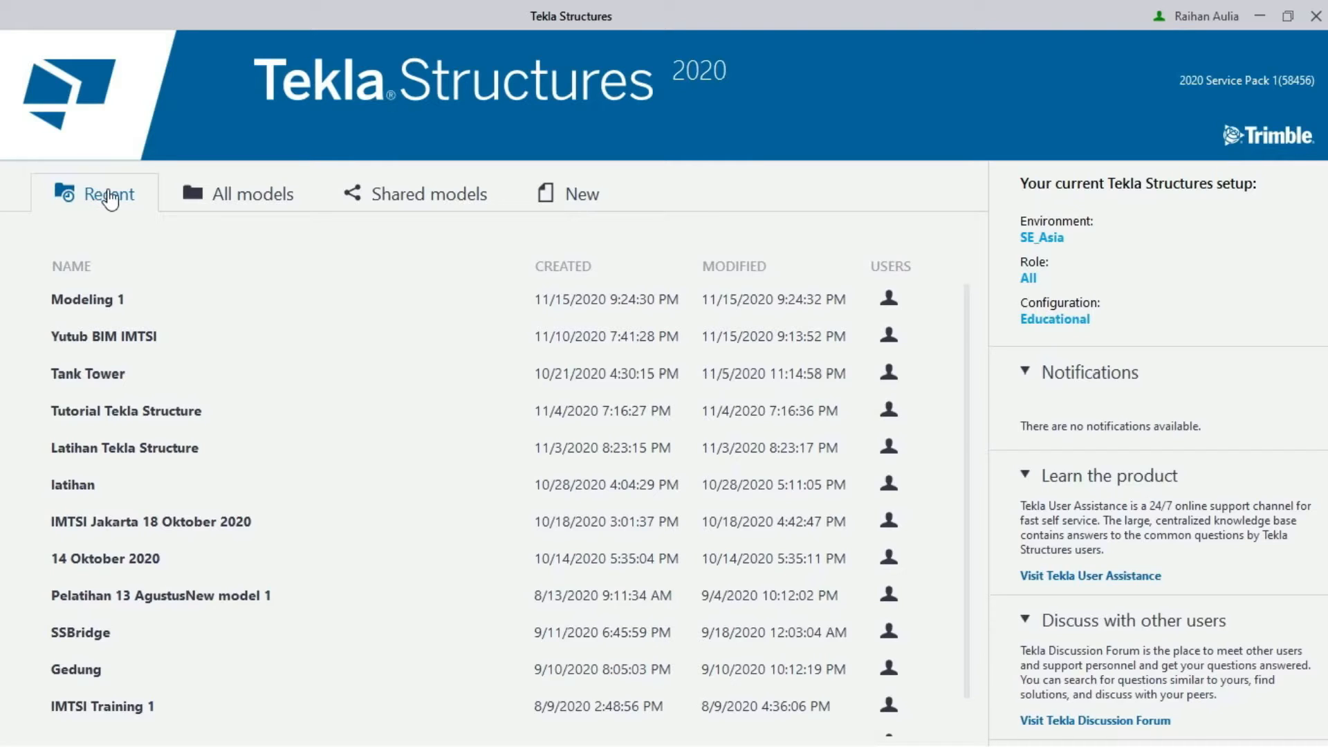
- Create a new Blank-template model named 'Project 1'
{"action": "left_click", "coordinate": [222, 206]}
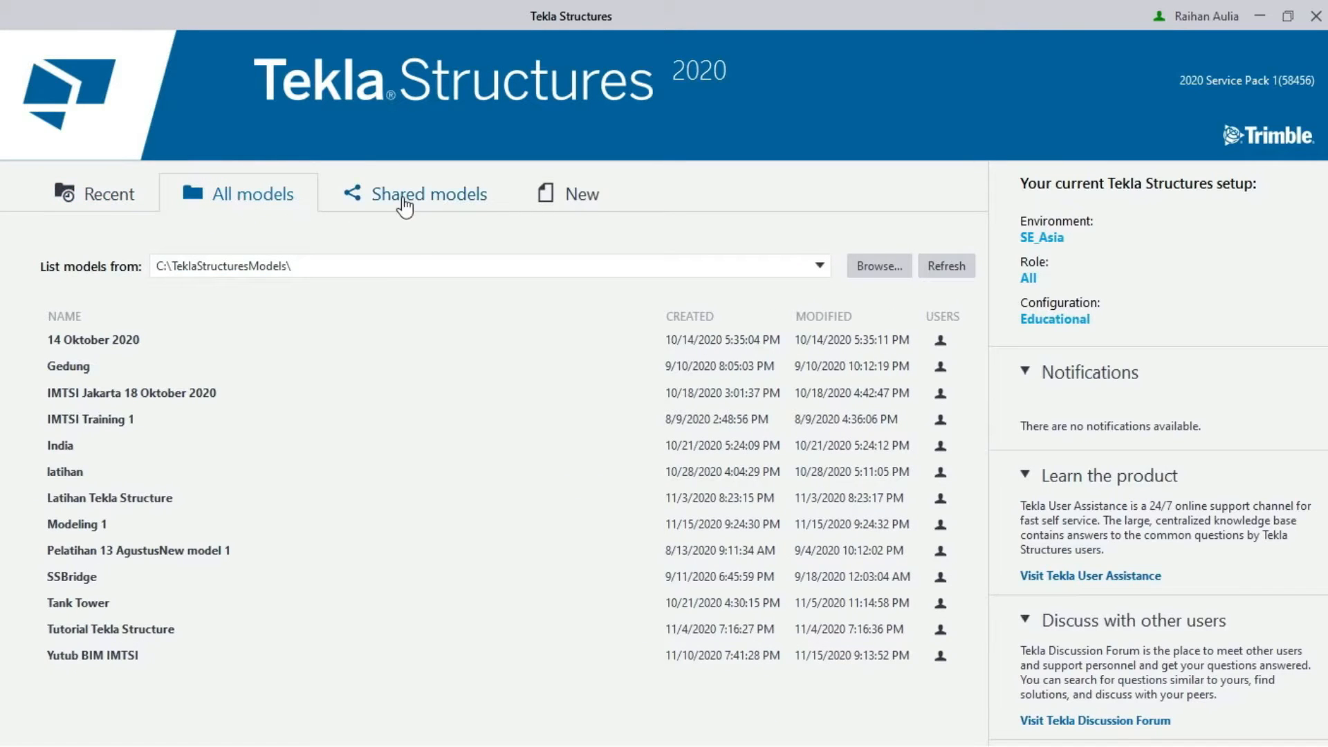
{"action": "left_click", "coordinate": [555, 206]}
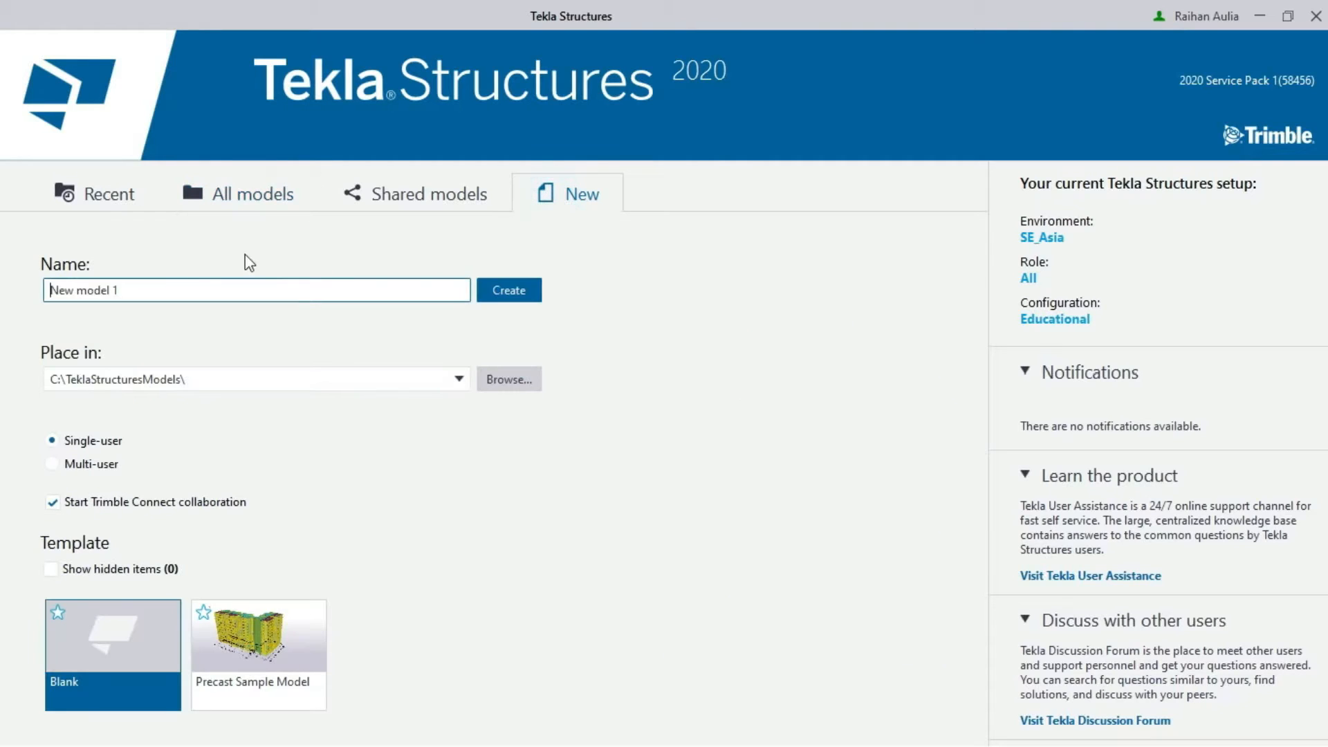
{"action": "triple_click", "coordinate": [122, 286]}
{"action": "type", "text": "Project 1"}
{"action": "left_click", "coordinate": [496, 292]}
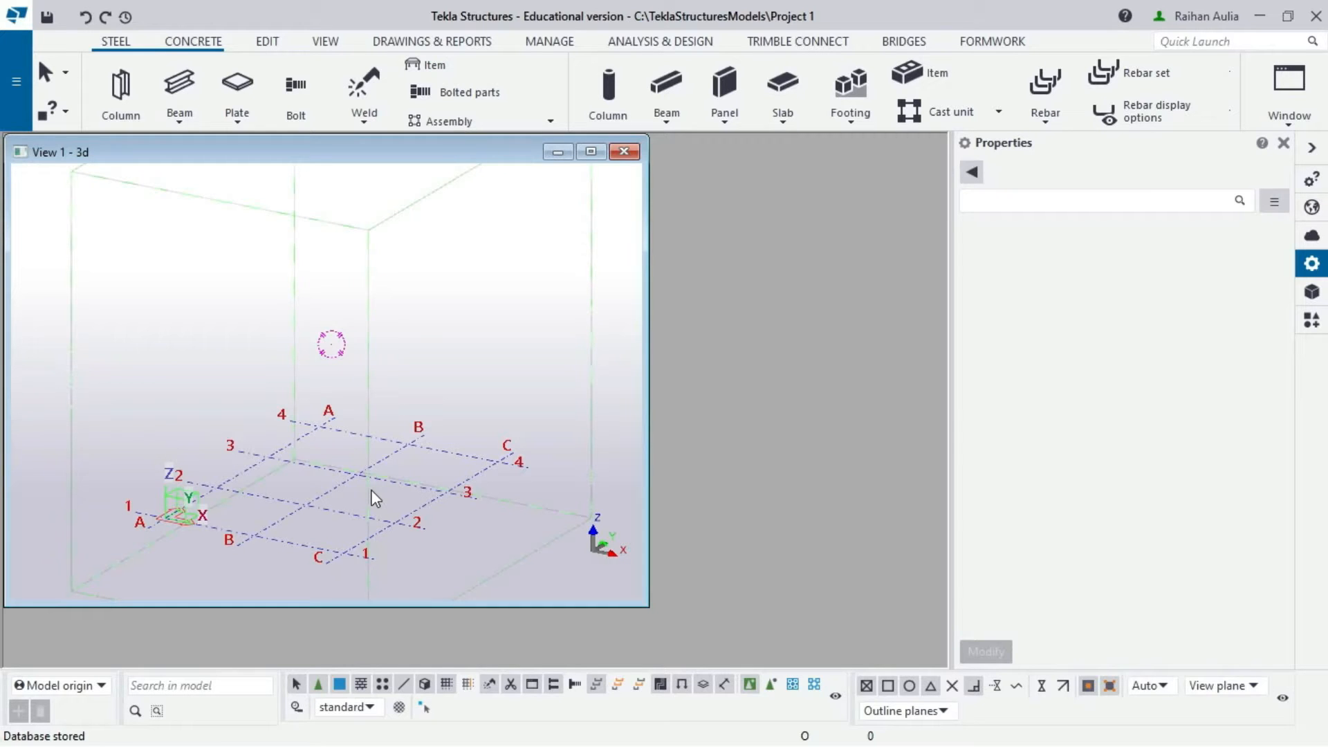
- Turn the 3D view to face the grid and select the rectangular grid
{"action": "middle_click_drag", "start_coordinate": [374, 498], "coordinate": [495, 512], "text": "ctrl"}
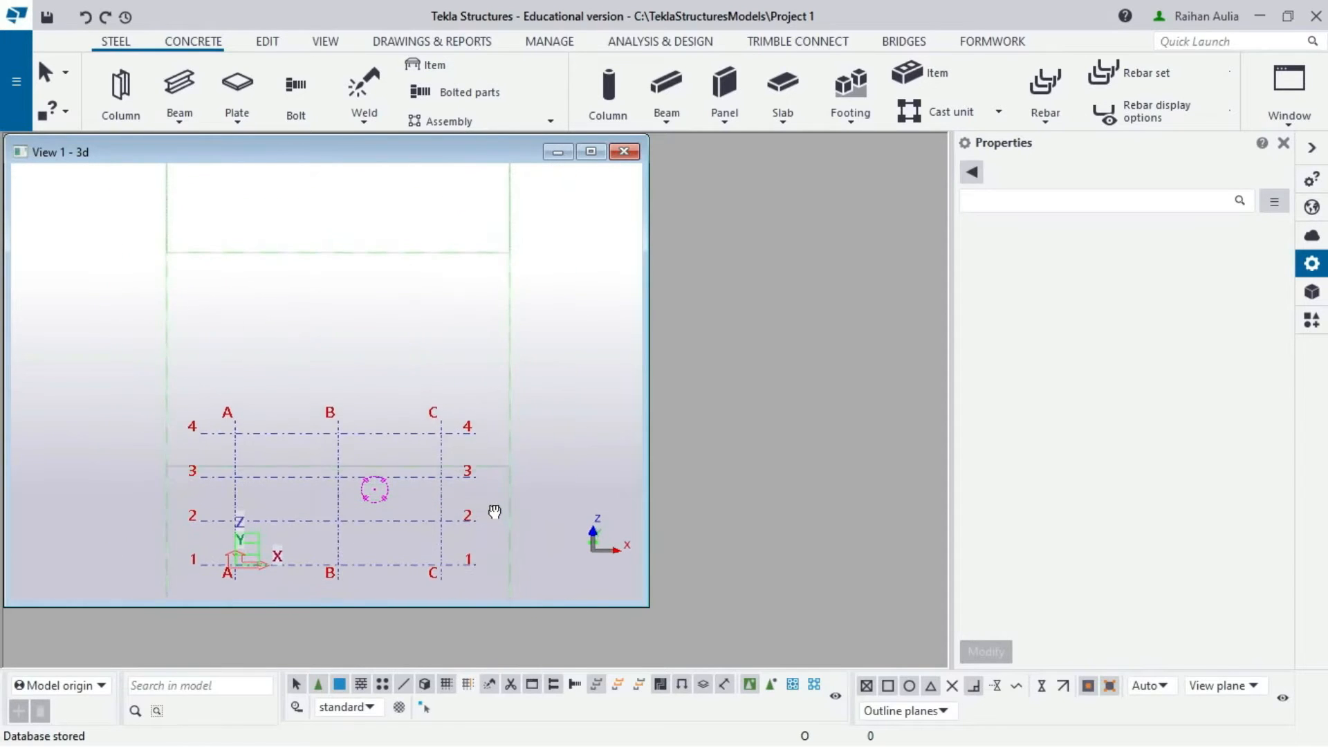
{"action": "scroll", "coordinate": [300, 543], "scroll_direction": "up", "scroll_amount": 2}
{"action": "middle_click_drag", "start_coordinate": [314, 518], "coordinate": [349, 461]}
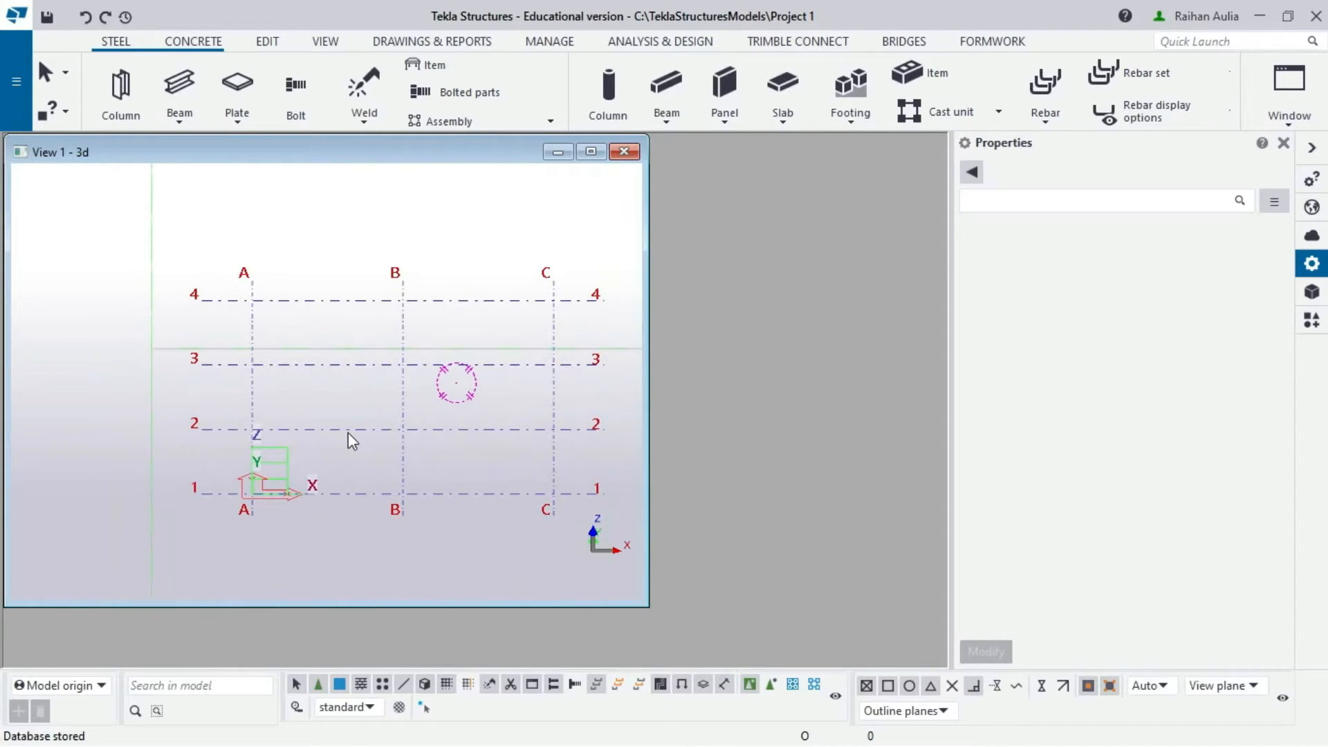
{"action": "left_click", "coordinate": [347, 433]}
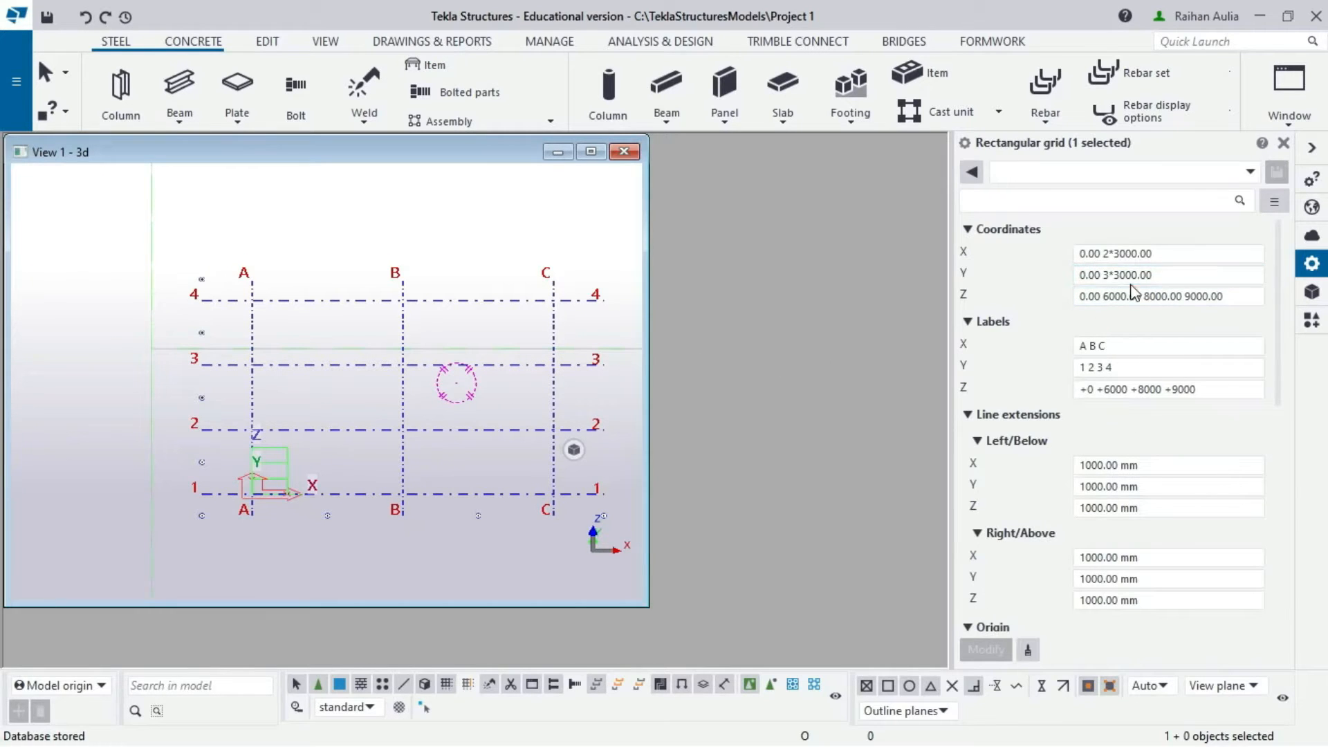
- Set the grid X coordinates to 0 3*6000 and Y to 0 4*5000
{"action": "triple_click", "coordinate": [1171, 252]}
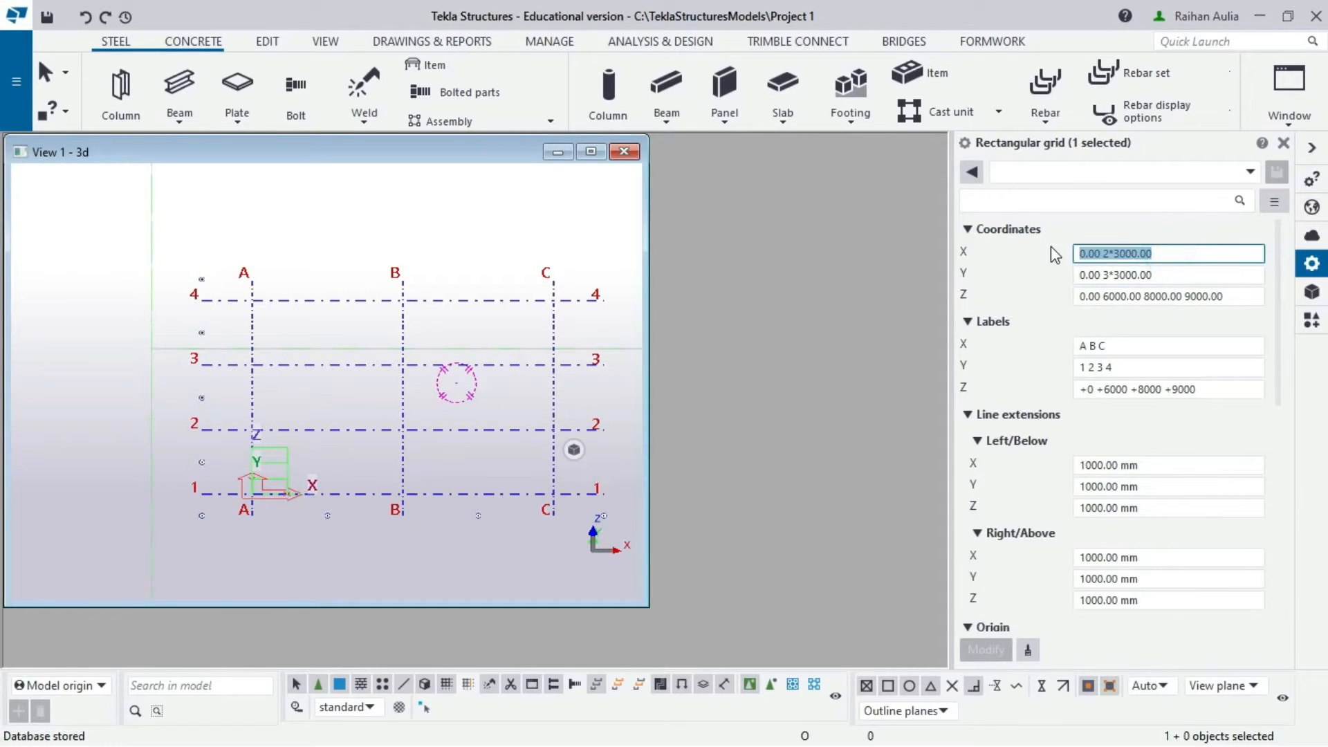
{"action": "type", "text": "0 3*"}
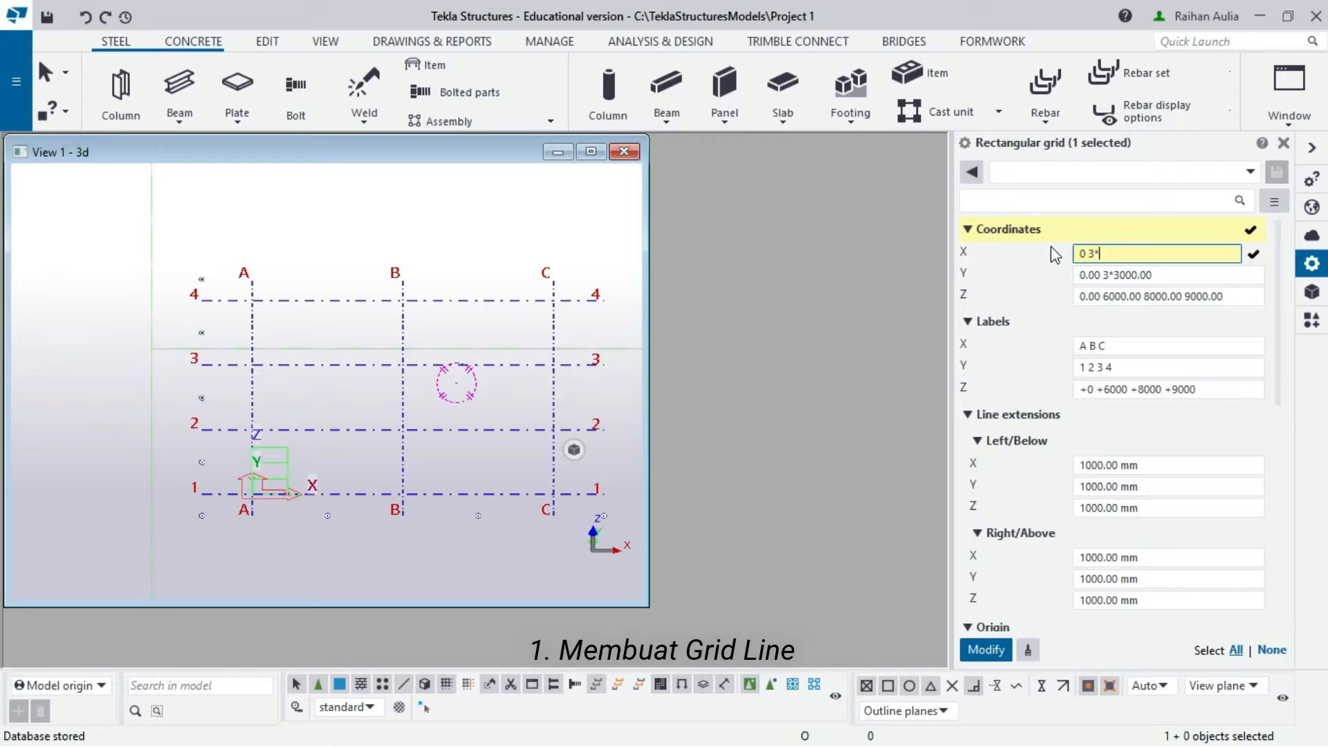
{"action": "type", "text": "6000"}
{"action": "left_click", "coordinate": [1141, 275]}
{"action": "left_click_drag", "start_coordinate": [1162, 274], "coordinate": [1073, 277]}
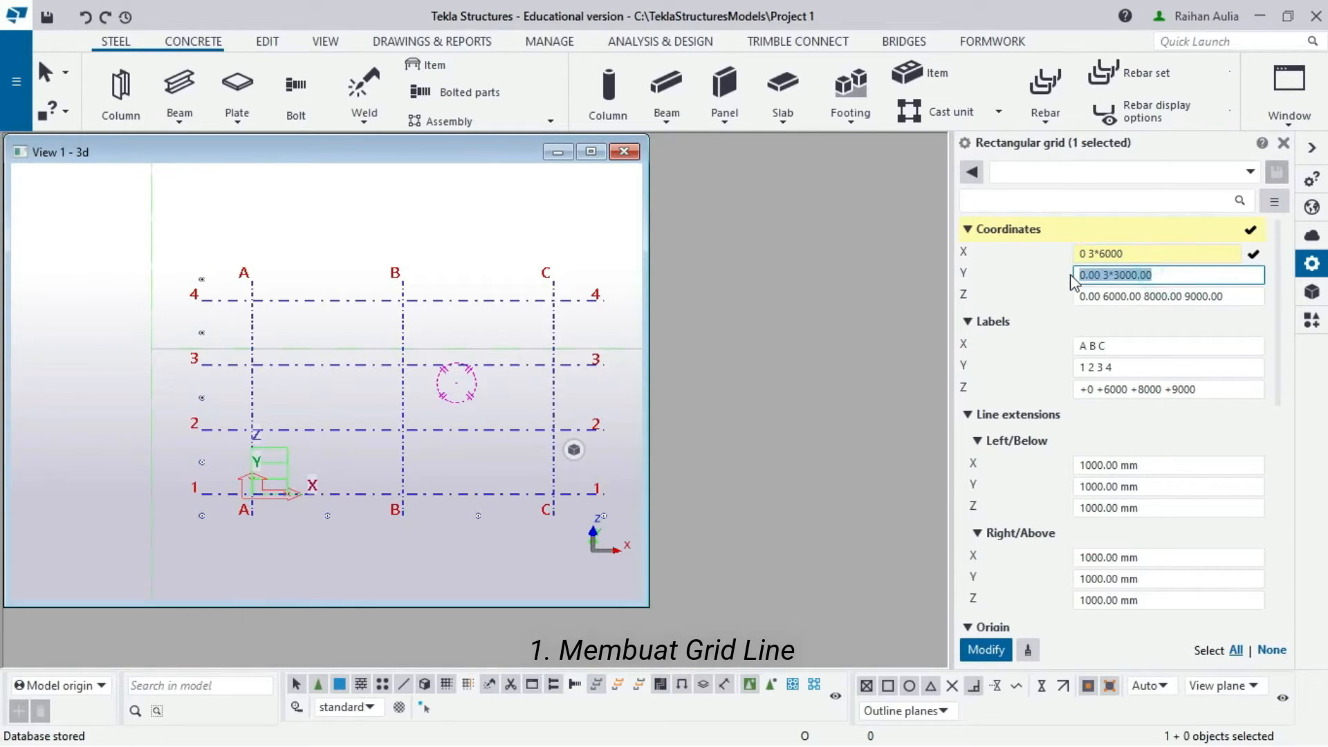
{"action": "type", "text": "0"}
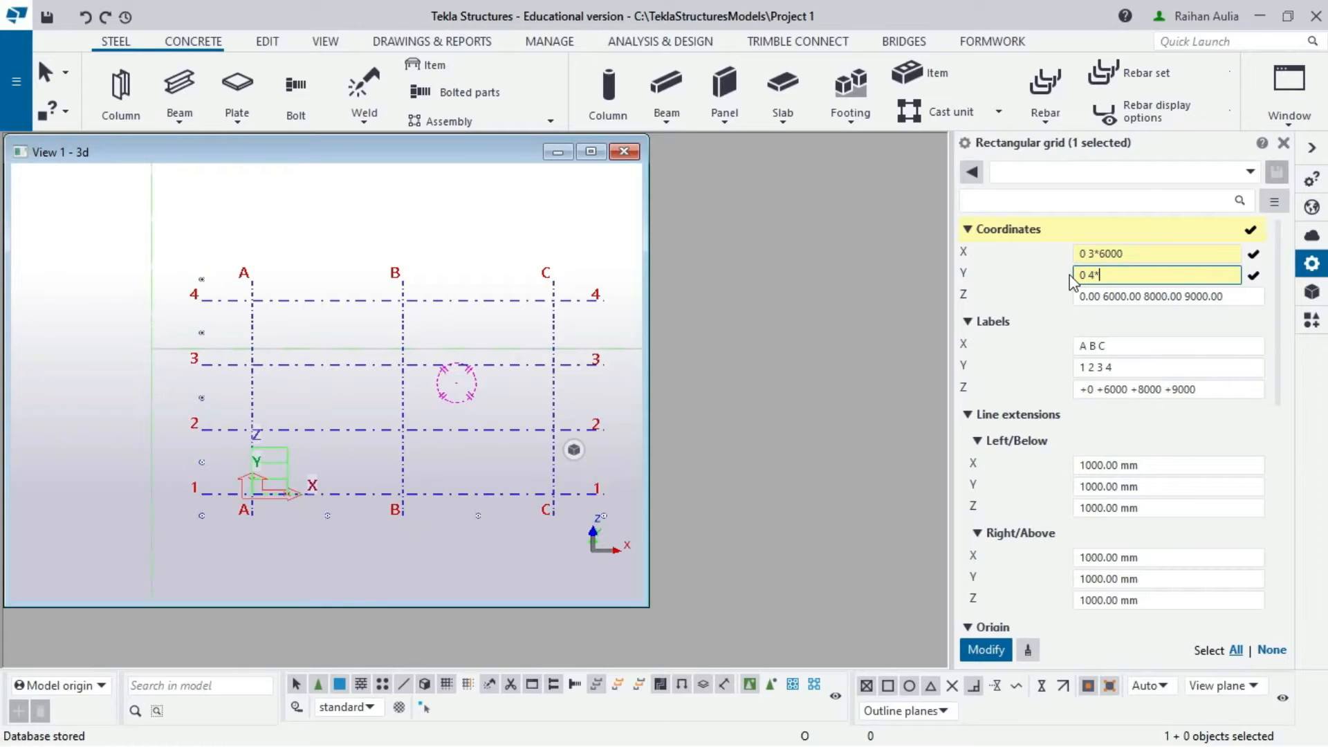
{"action": "type", "text": "4*5000"}
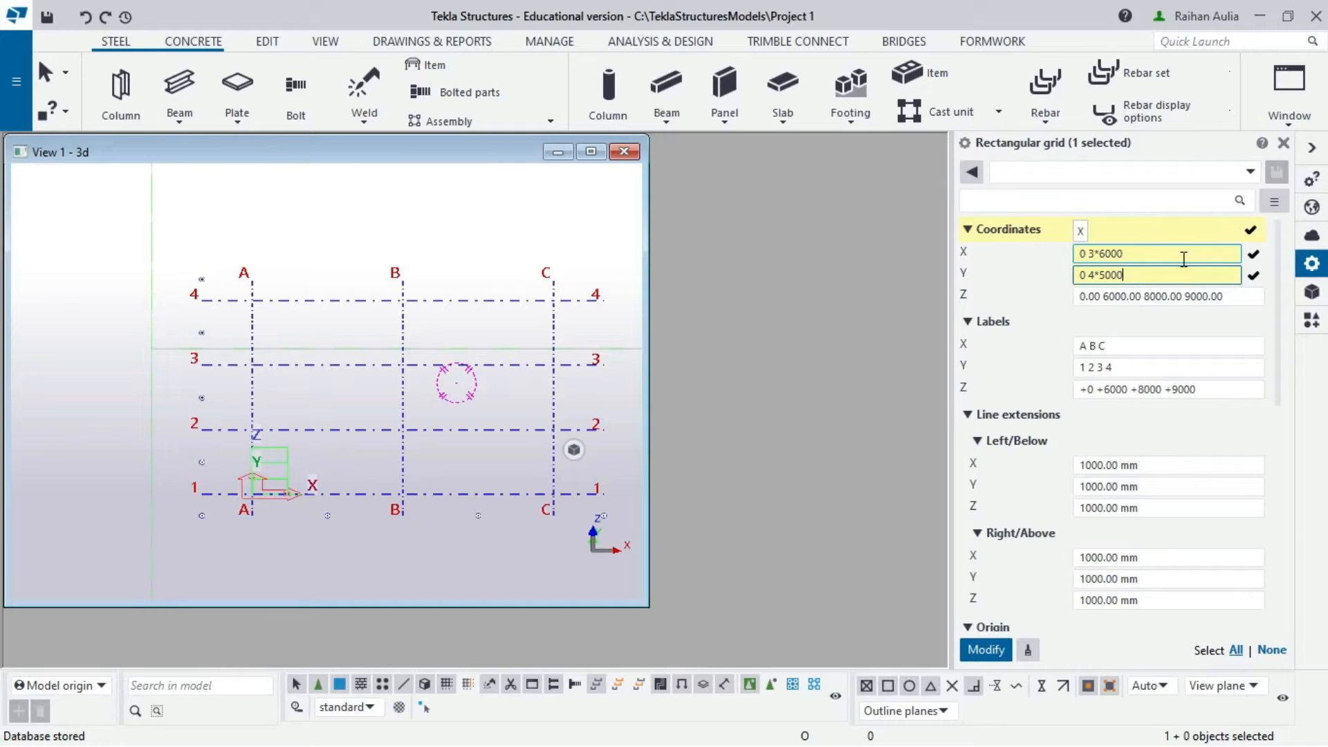
{"action": "left_click_drag", "start_coordinate": [1234, 297], "coordinate": [1029, 315]}
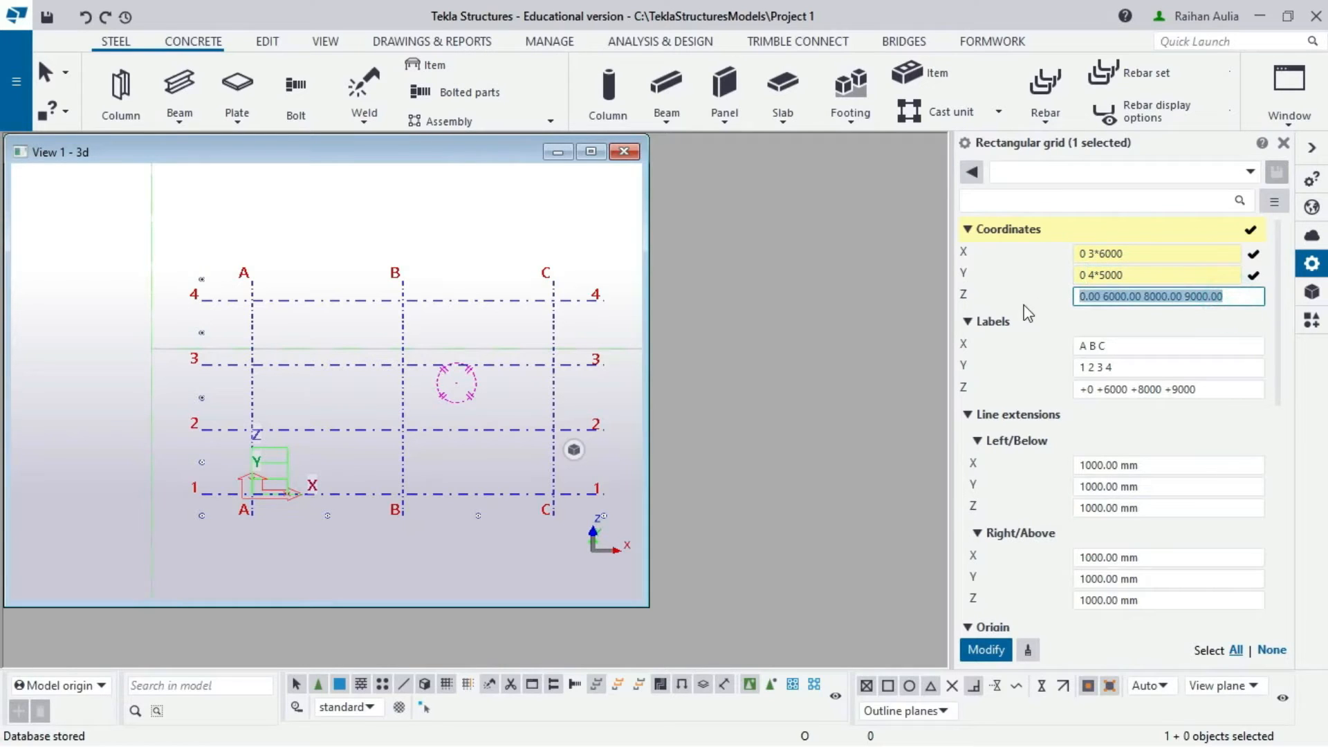
{"action": "key", "text": "BackSpace"}
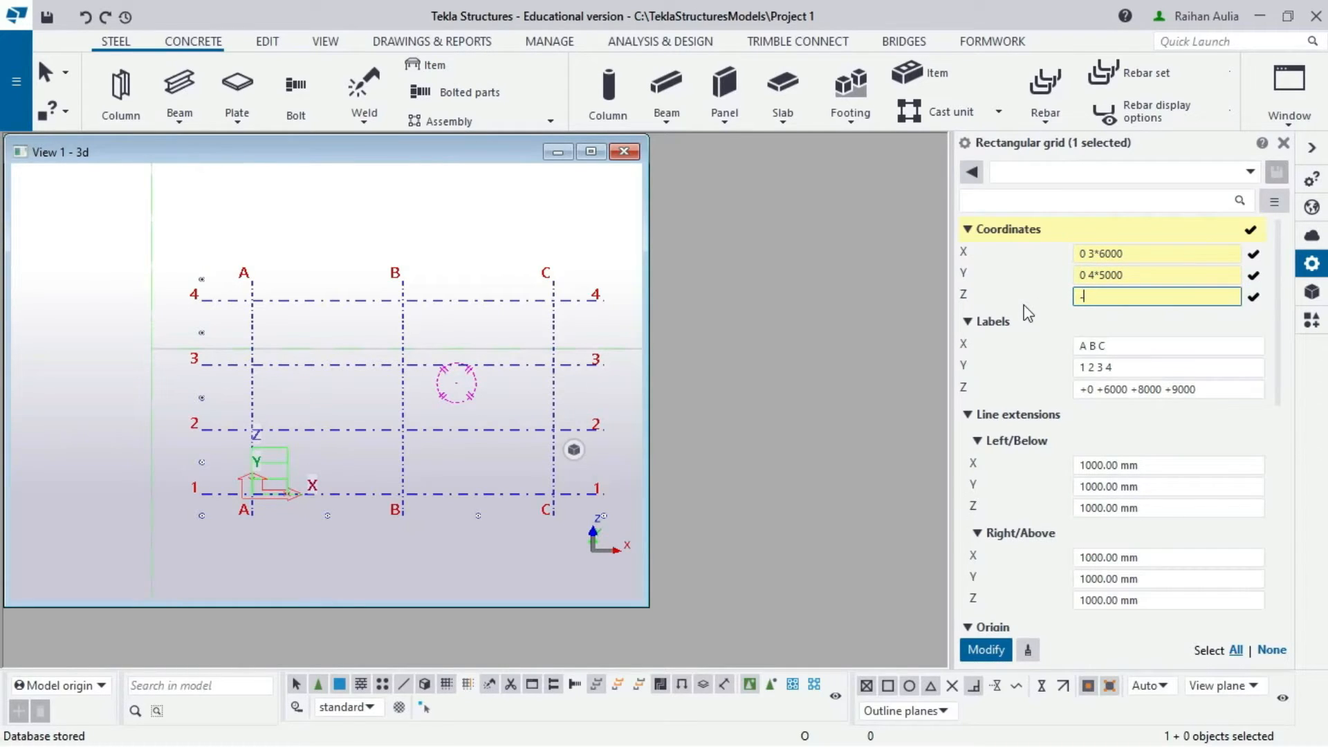
{"action": "type", "text": "-1500 0 4000 8000 10500"}
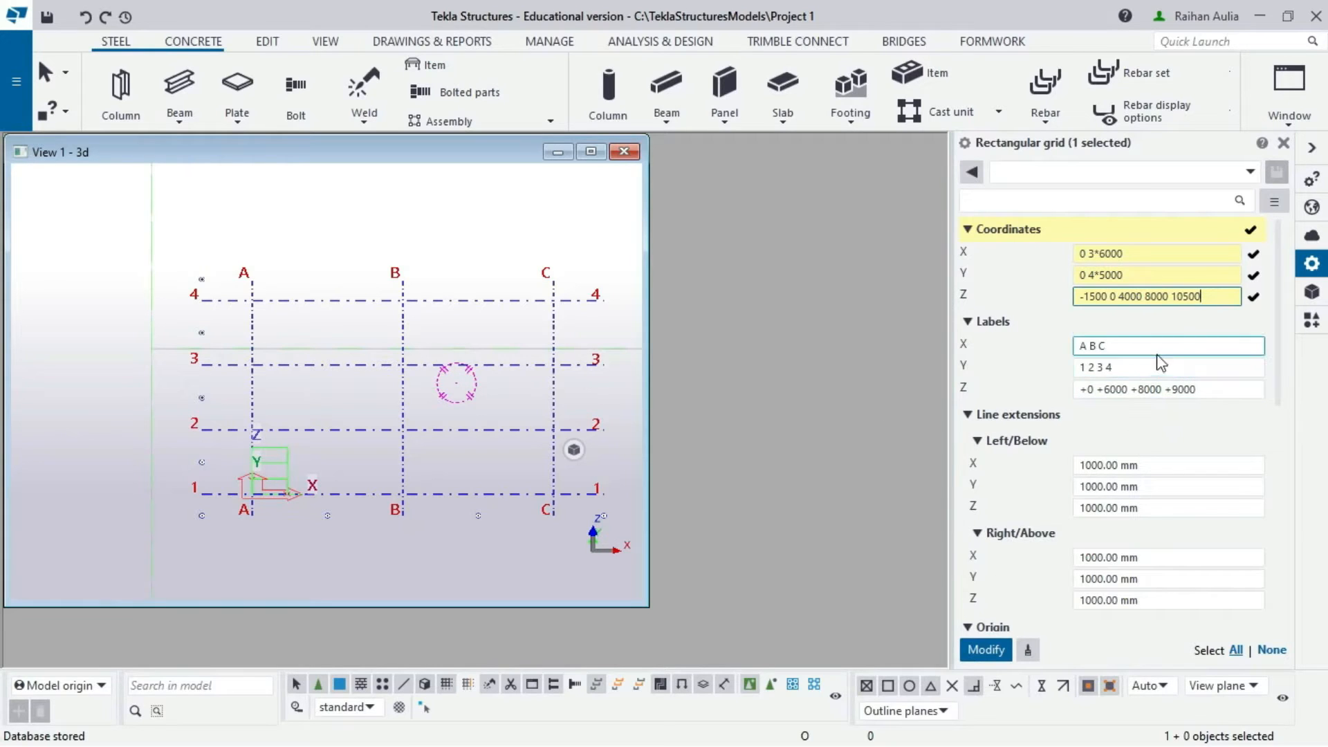
{"action": "left_click", "coordinate": [1156, 346]}
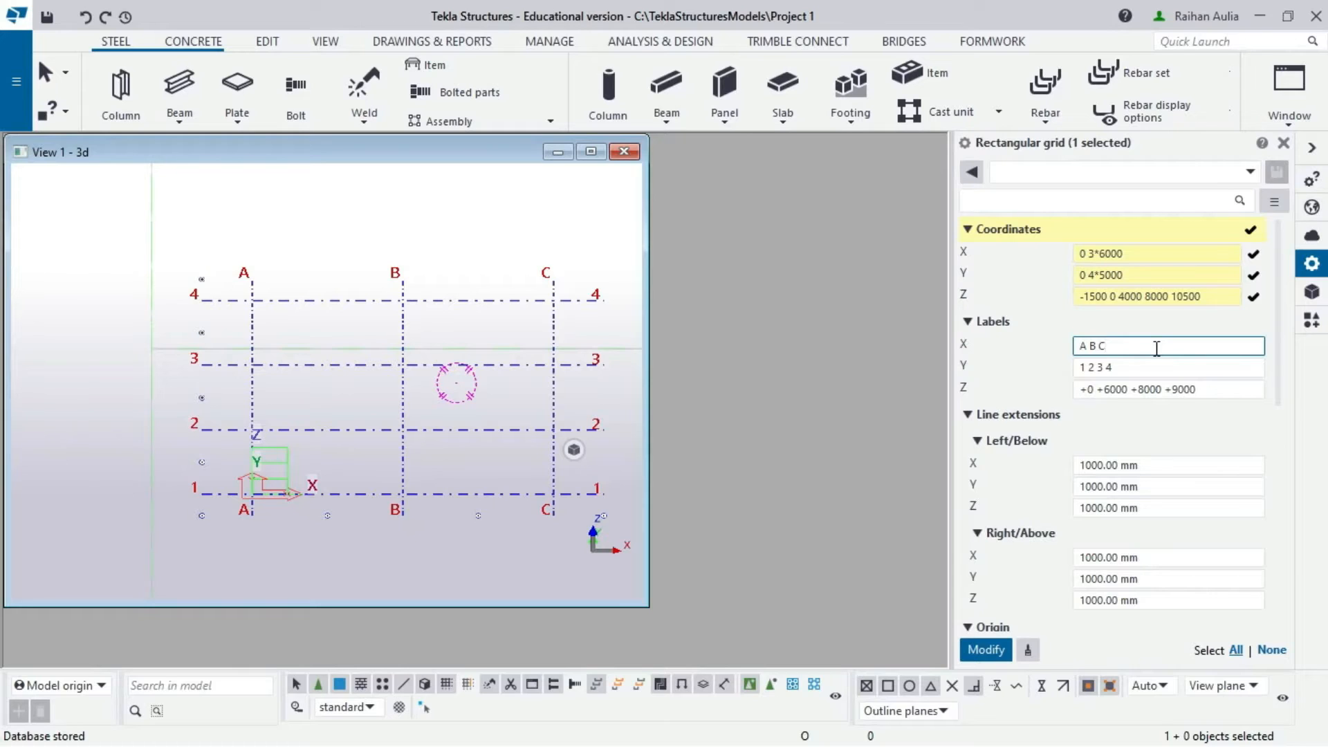
- Label grid lines A–D, 1–5 and levels -1500 0 +4000 +8000 +10500, then Modify
{"action": "type", "text": "D"}
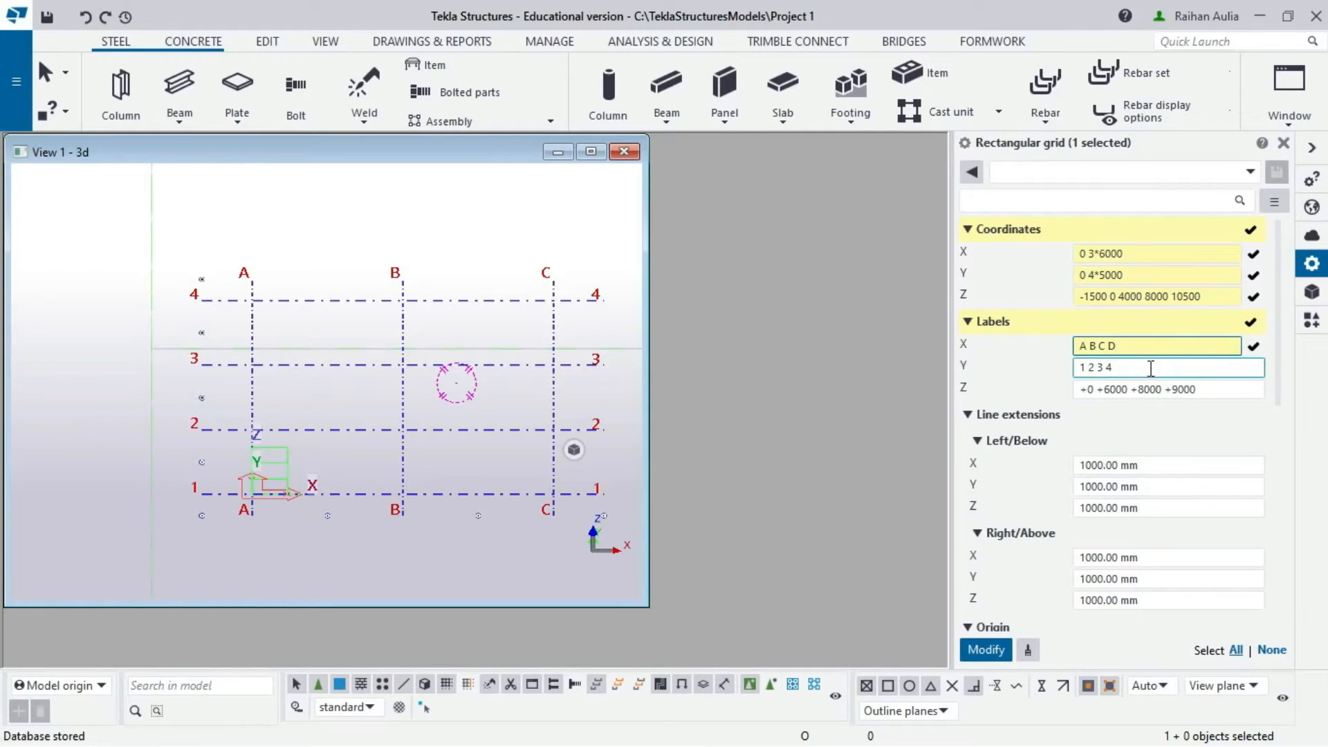
{"action": "left_click", "coordinate": [1151, 369]}
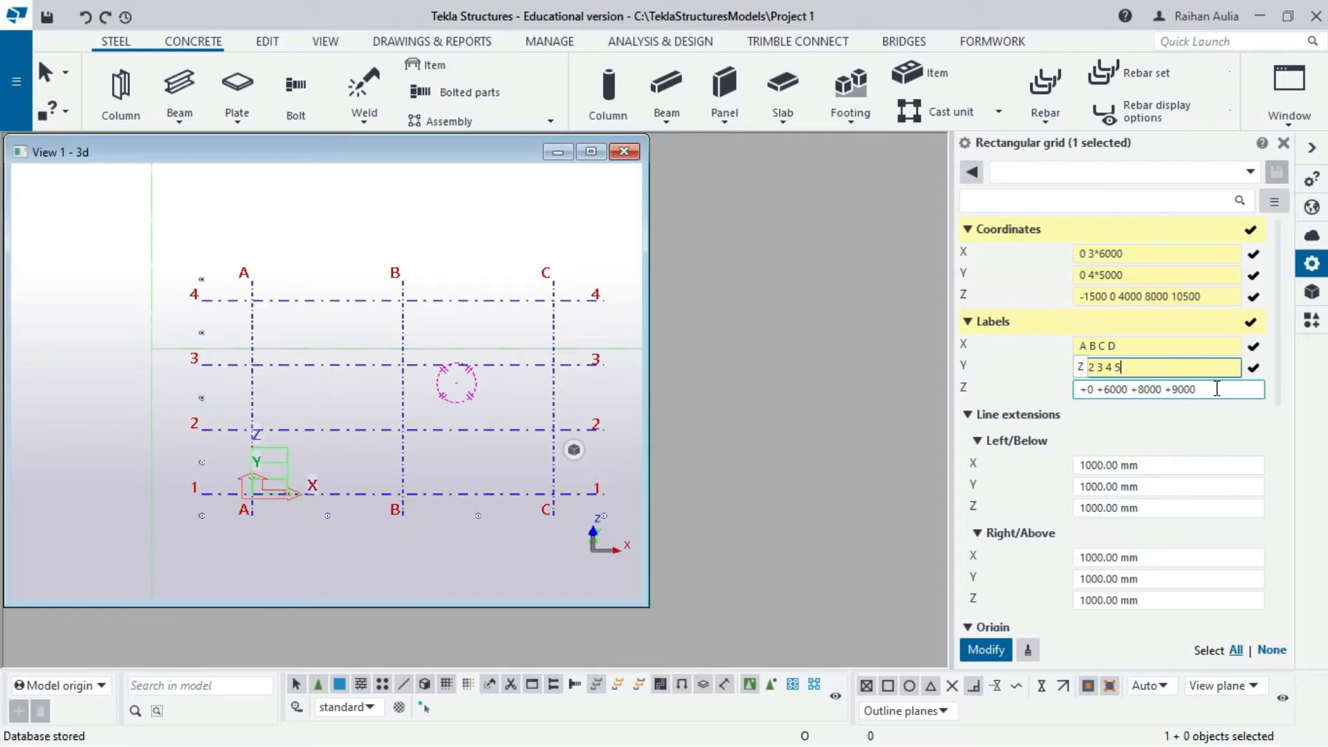
{"action": "left_click", "coordinate": [1219, 390]}
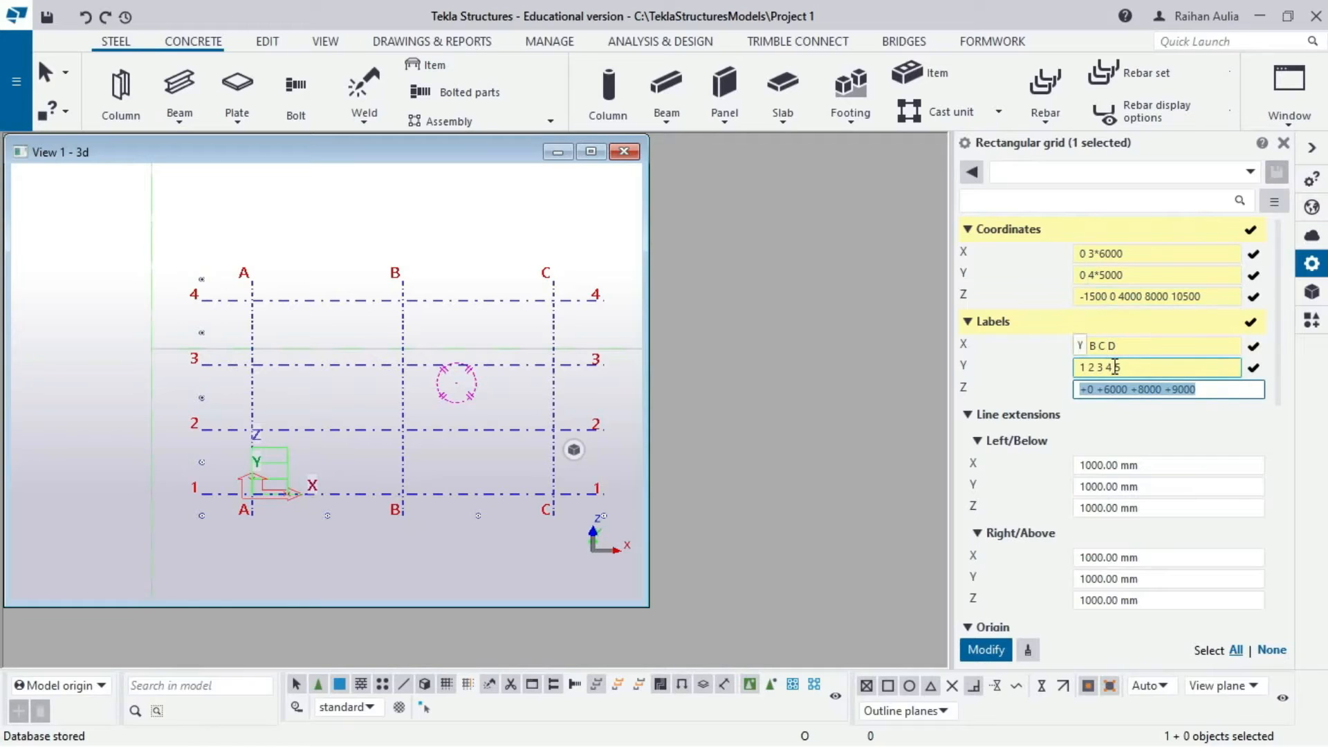
{"action": "type", "text": "-1500"}
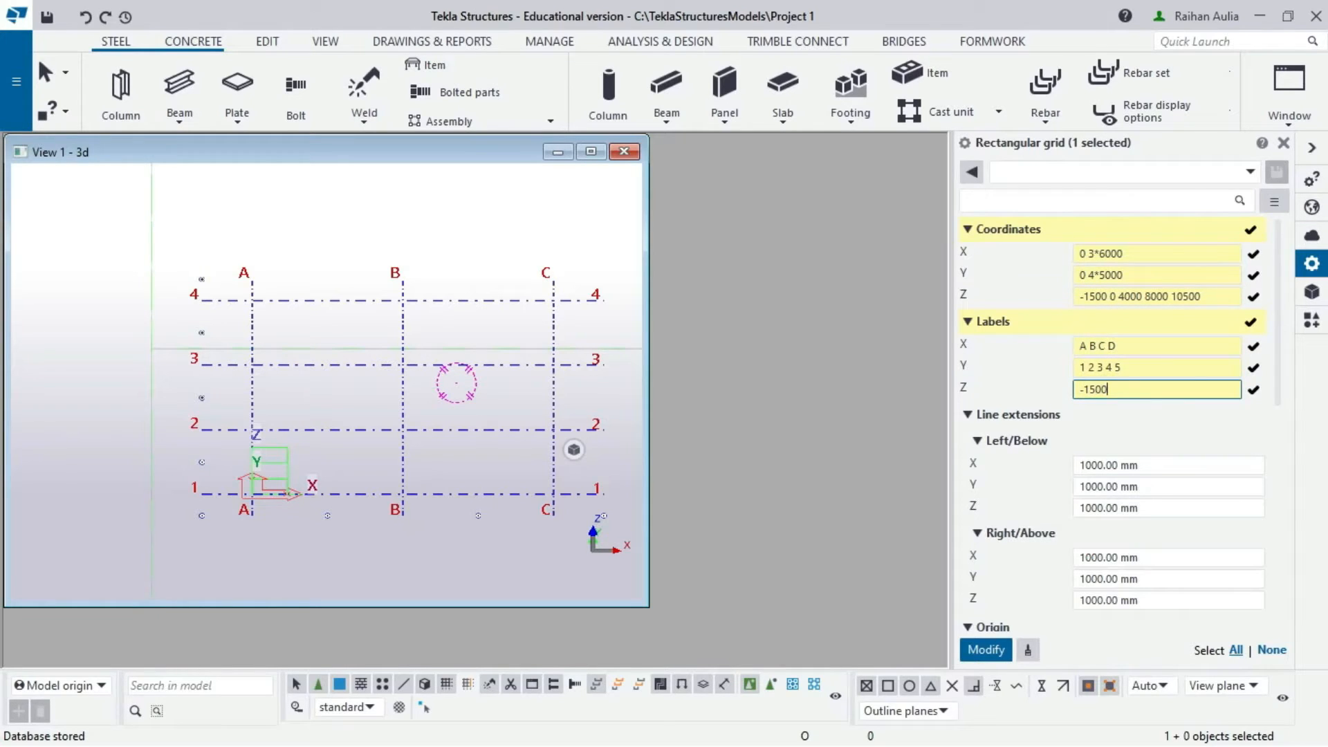
{"action": "type", "text": " 0 +4000 +8000 +10500"}
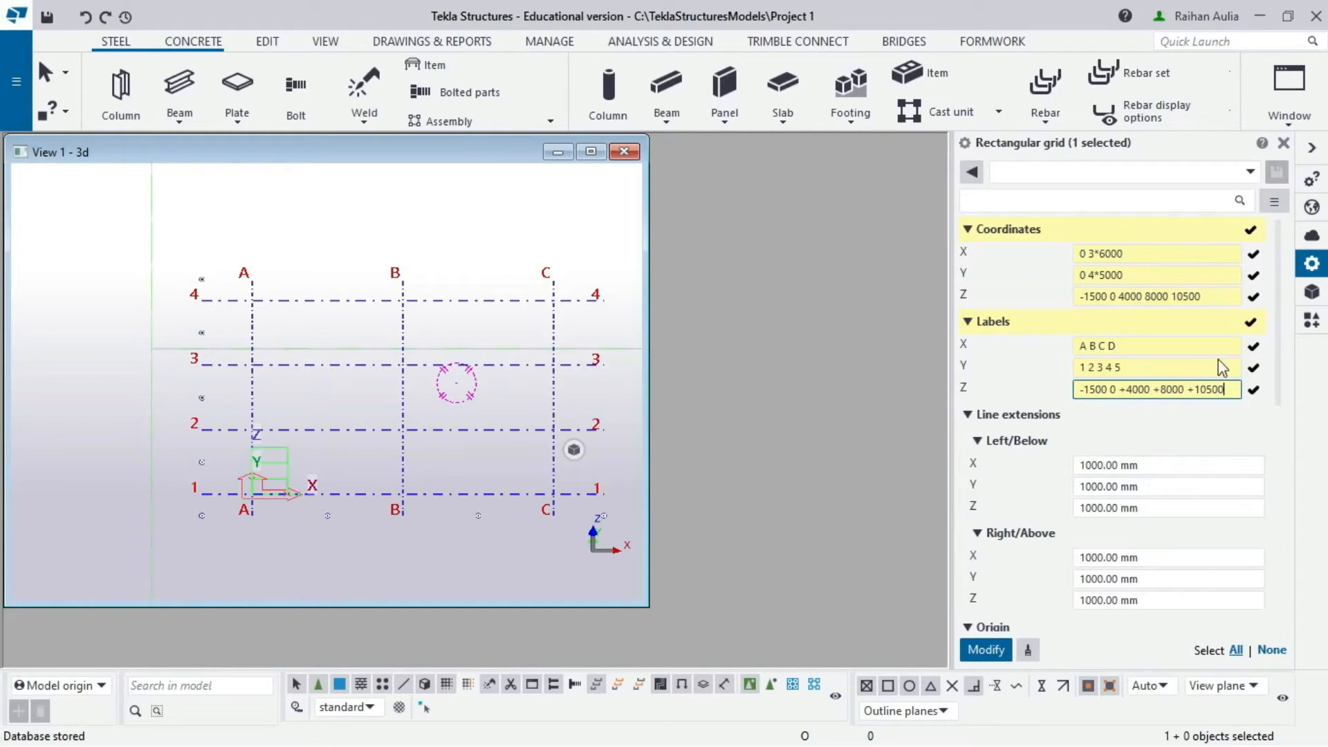
{"action": "scroll", "coordinate": [1169, 442], "scroll_direction": "down", "scroll_amount": 1}
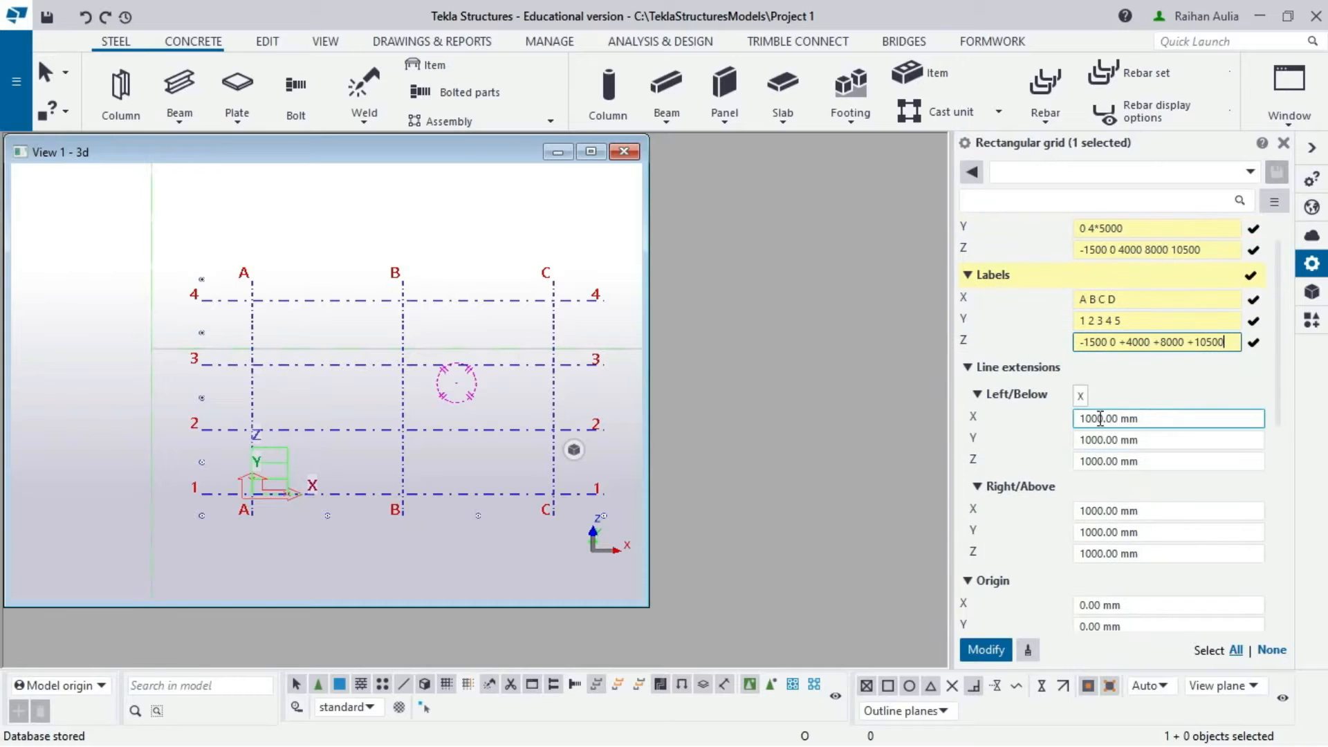
{"action": "scroll", "coordinate": [1080, 522], "scroll_direction": "down", "scroll_amount": 4}
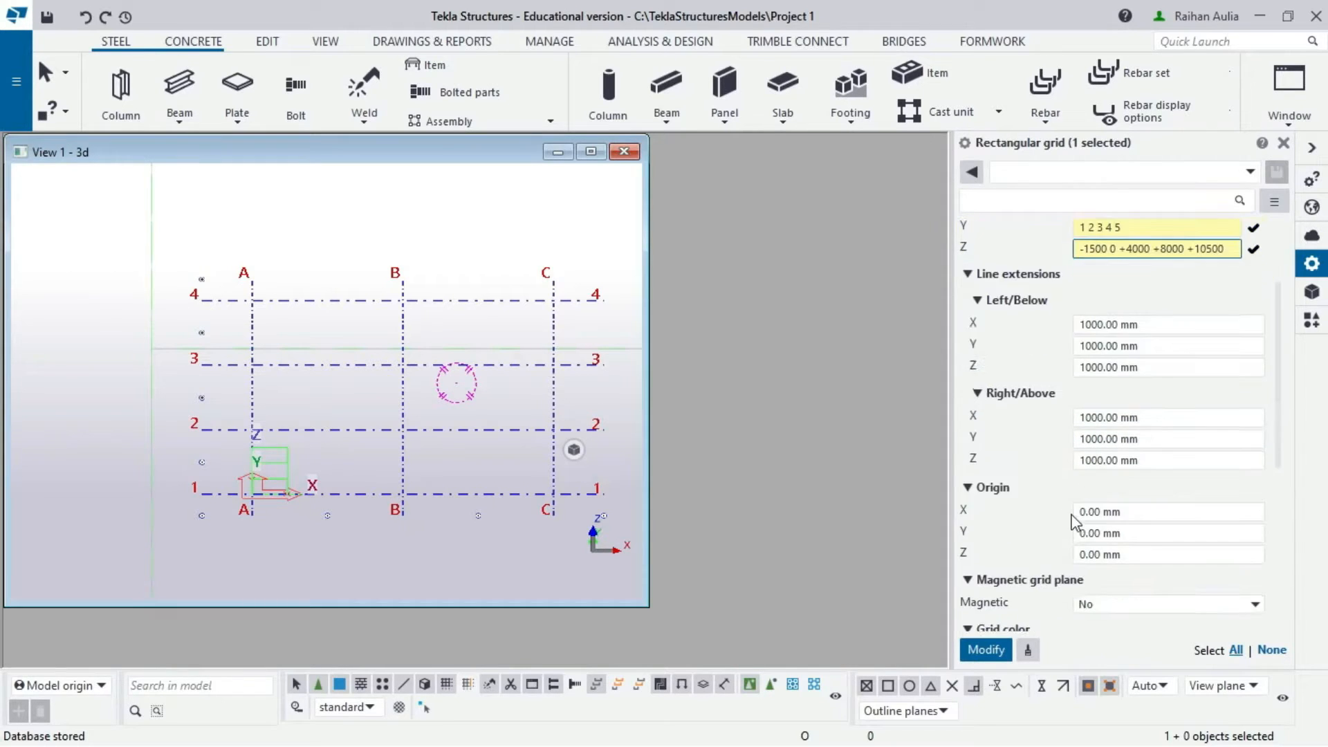
{"action": "scroll", "coordinate": [1080, 530], "scroll_direction": "down", "scroll_amount": 4}
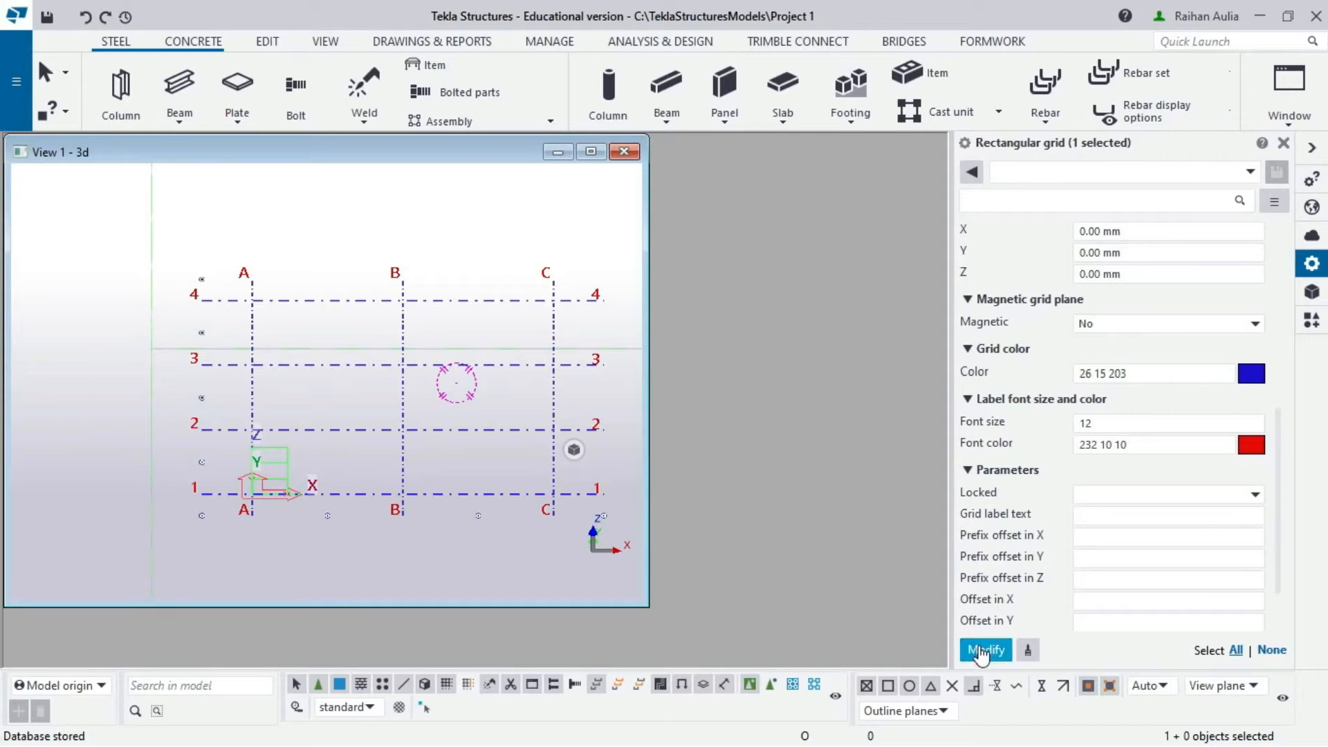
{"action": "left_click", "coordinate": [982, 653]}
- Maximize the 3D view and recenter the grid in it
{"action": "scroll", "coordinate": [533, 379], "scroll_direction": "down", "scroll_amount": 2}
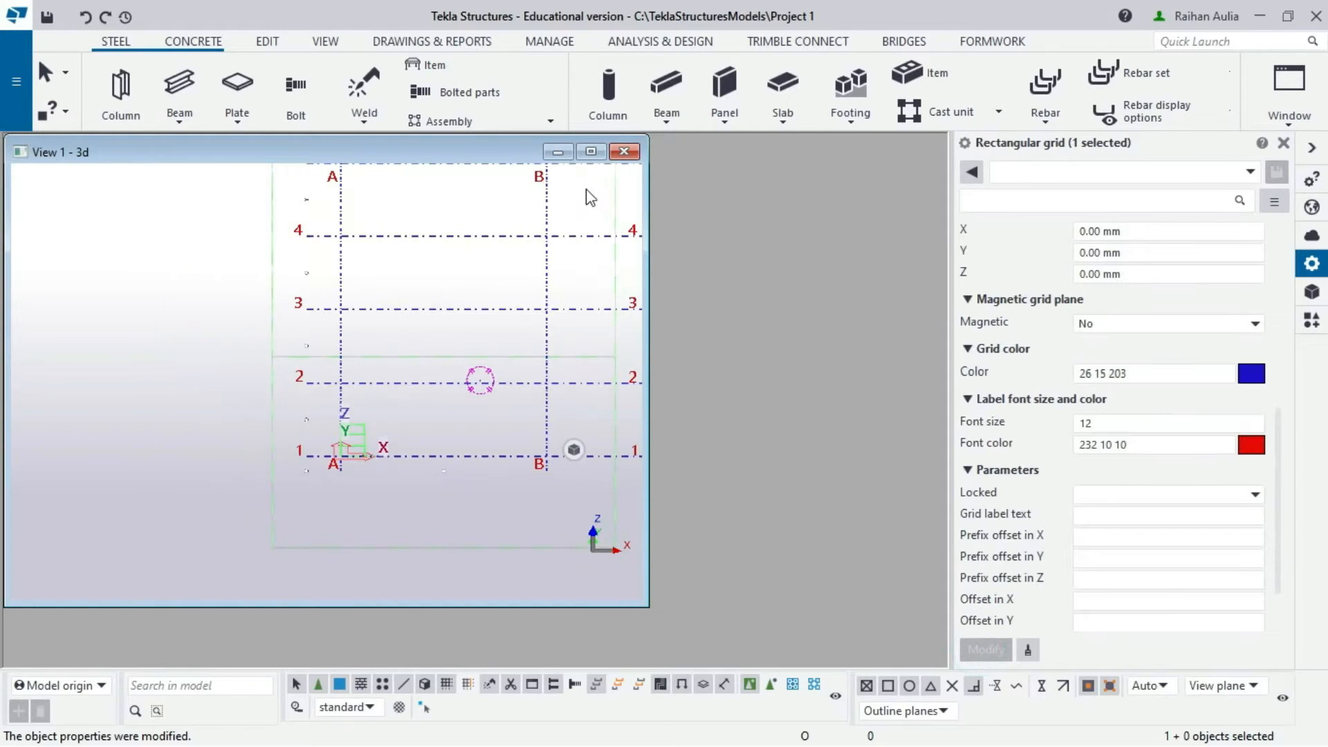
{"action": "left_click", "coordinate": [590, 157]}
{"action": "scroll", "coordinate": [666, 242], "scroll_direction": "down", "scroll_amount": 6}
{"action": "middle_click_drag", "start_coordinate": [685, 266], "coordinate": [372, 373]}
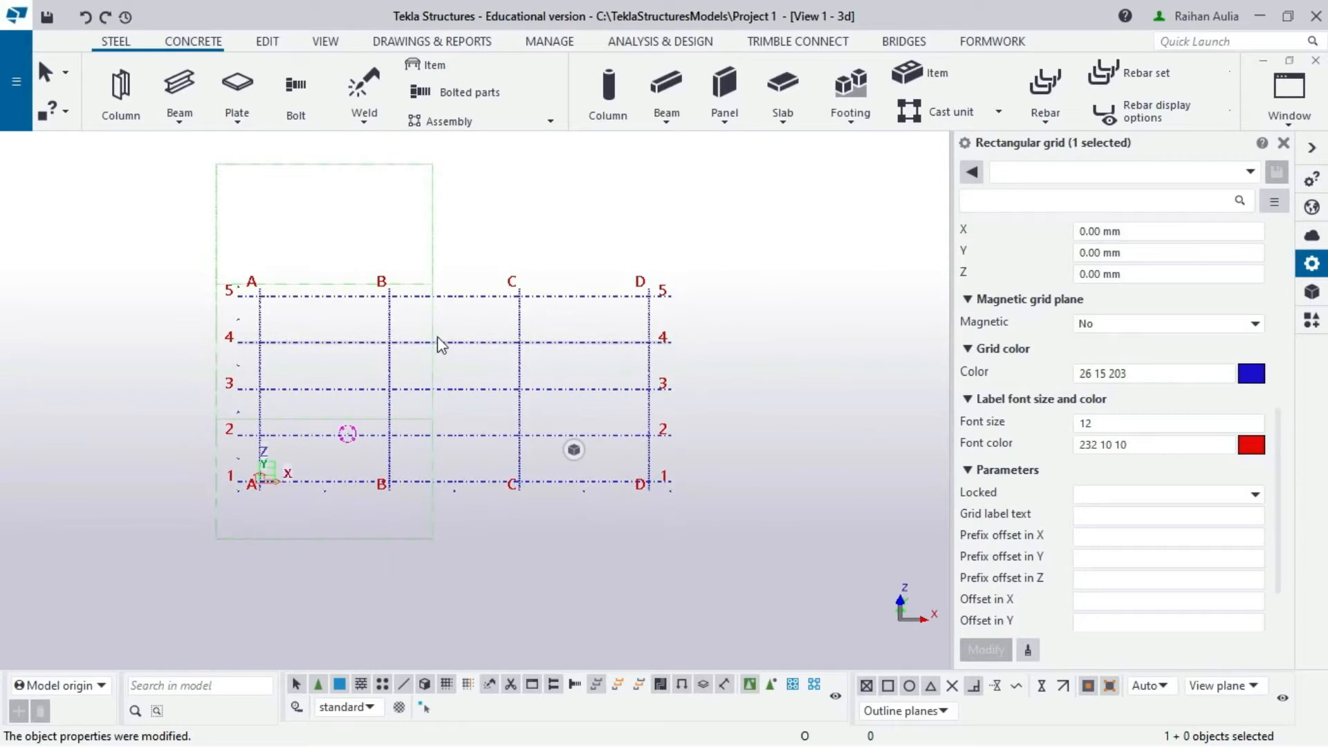
{"action": "scroll", "coordinate": [371, 242], "scroll_direction": "up", "scroll_amount": 2}
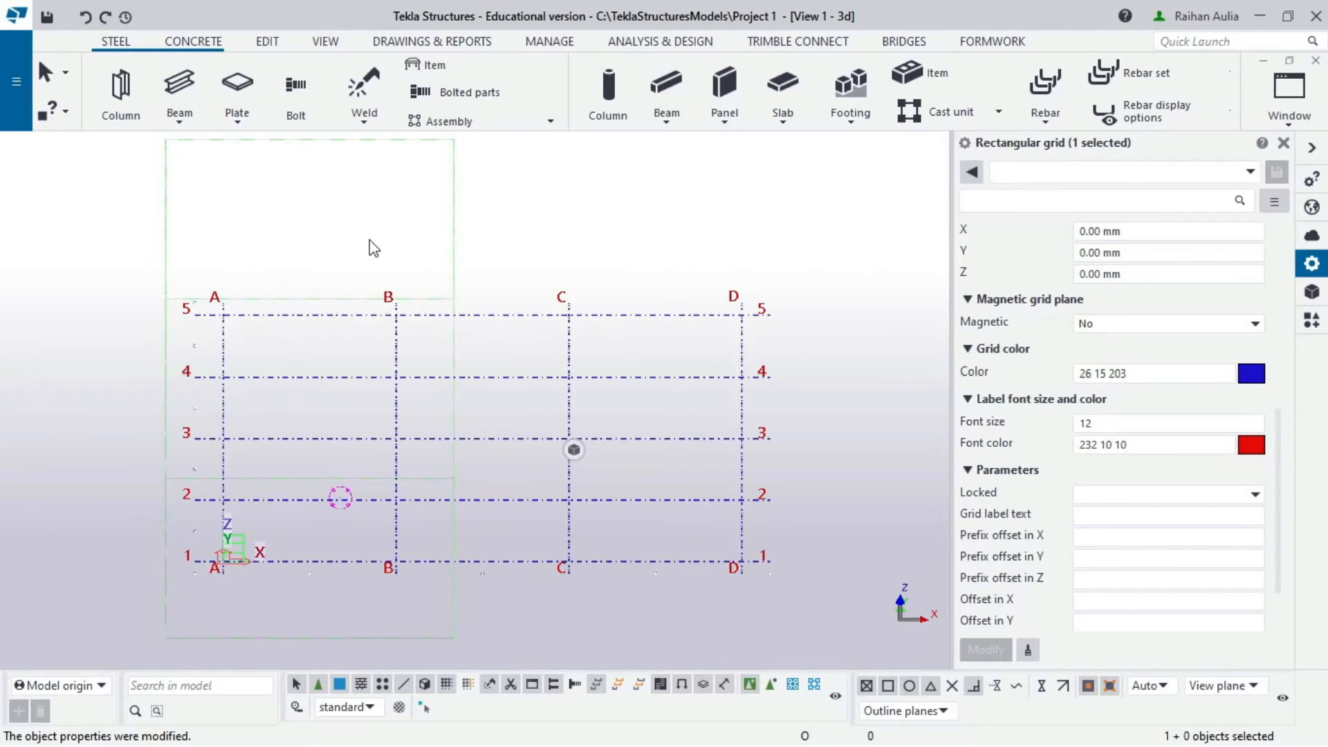
{"action": "scroll", "coordinate": [401, 237], "scroll_direction": "down", "scroll_amount": 1}
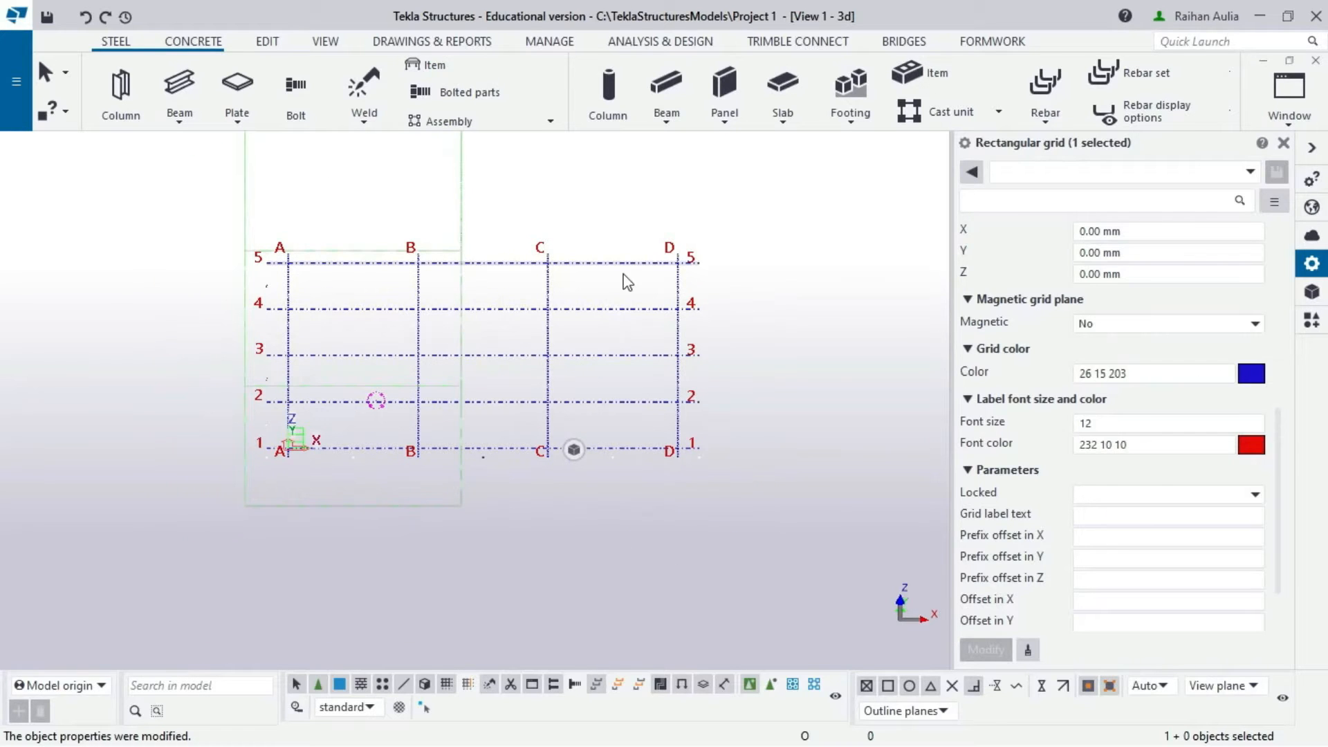
- Fit the work area to the entire model
{"action": "left_click", "coordinate": [402, 205]}
{"action": "double_click", "coordinate": [401, 205]}
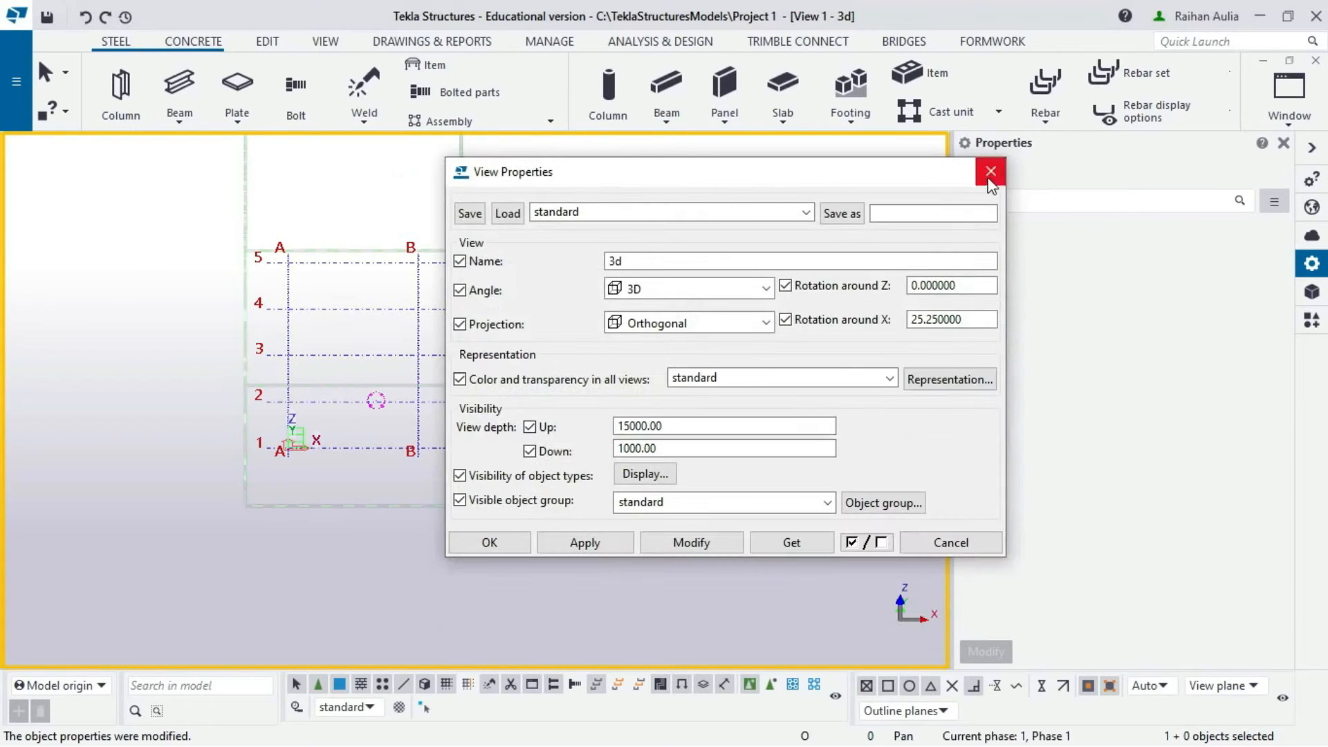
{"action": "left_click", "coordinate": [987, 172]}
{"action": "right_click", "coordinate": [406, 218]}
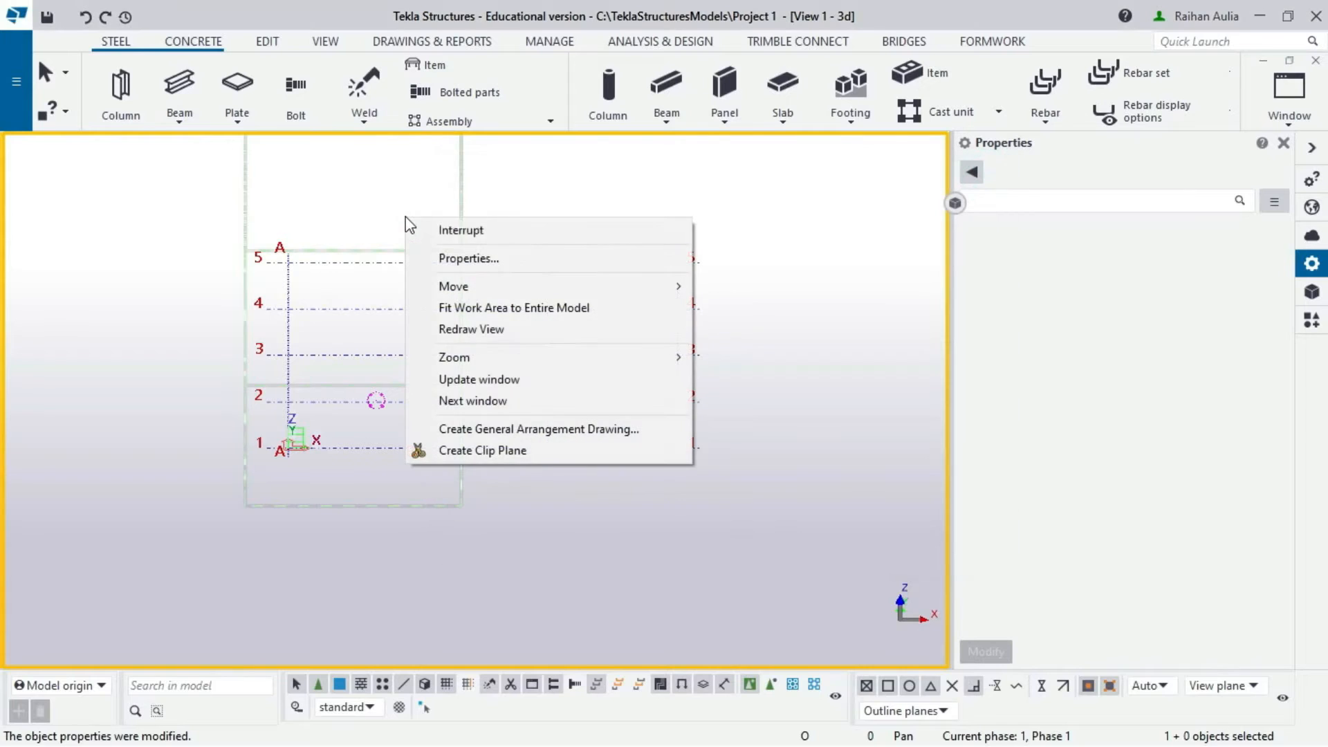
{"action": "left_click", "coordinate": [497, 310]}
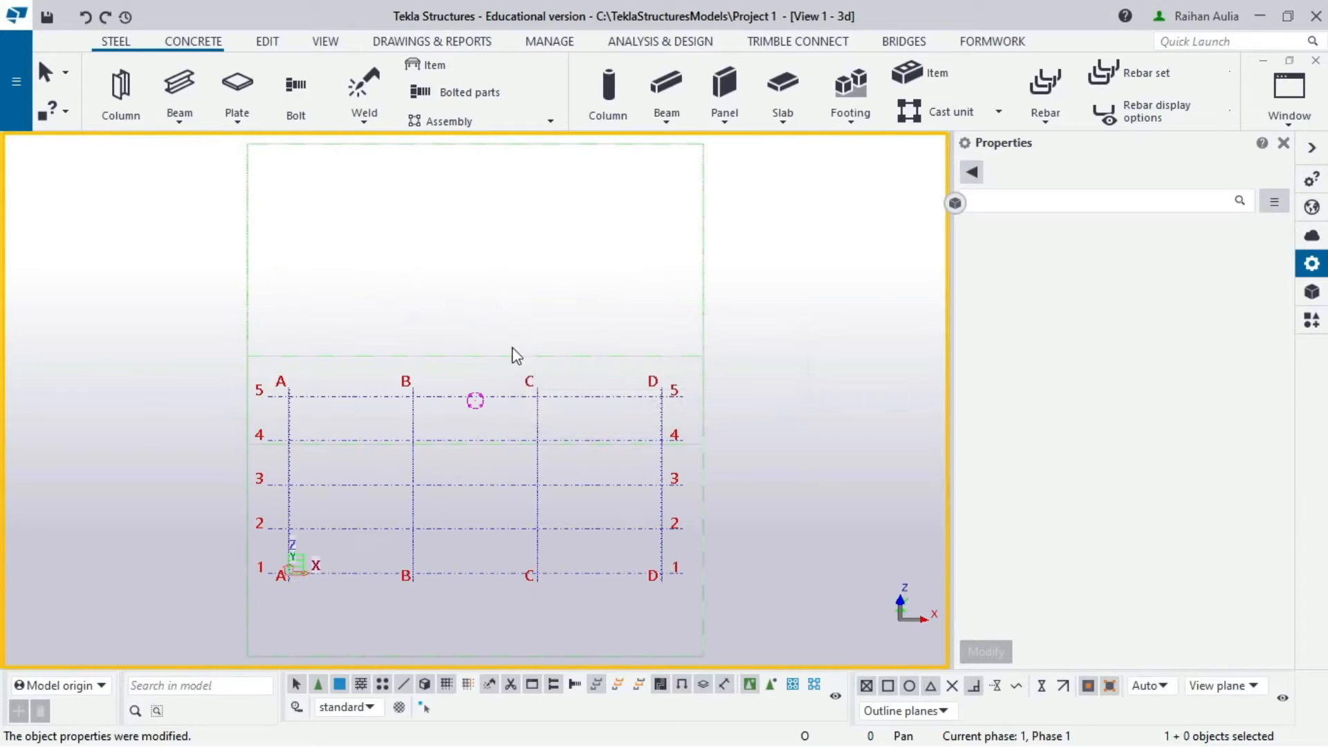
{"action": "scroll", "coordinate": [534, 380], "scroll_direction": "up", "scroll_amount": 2}
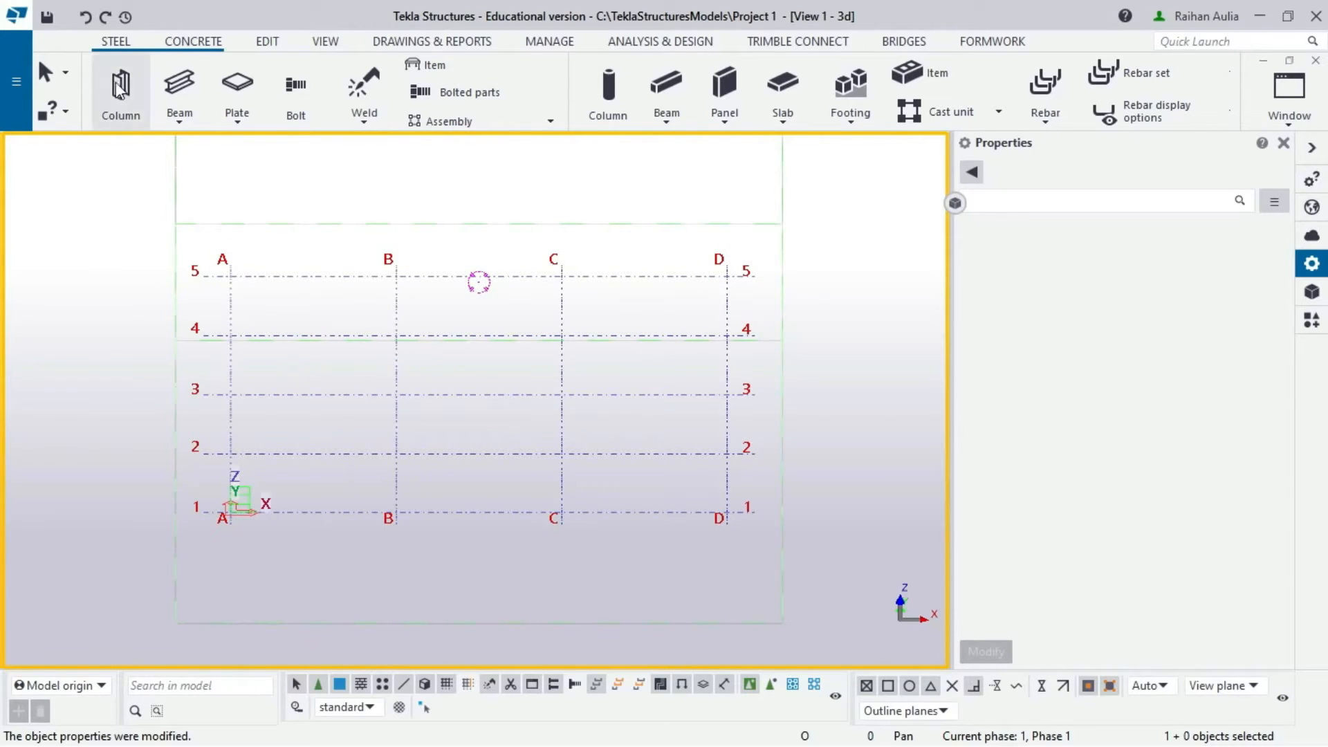
- Choose Pad footing from the Concrete tab's Footing list
{"action": "left_click", "coordinate": [195, 43]}
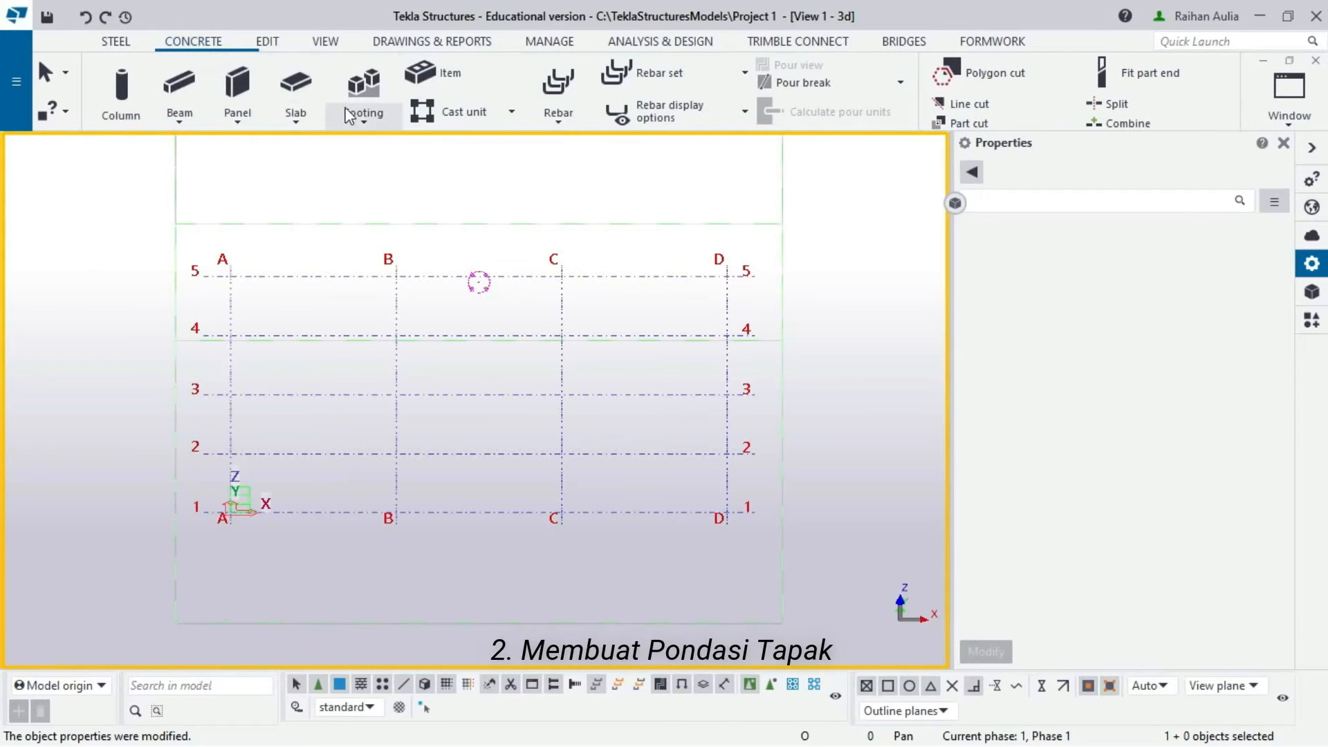
{"action": "left_click", "coordinate": [355, 118]}
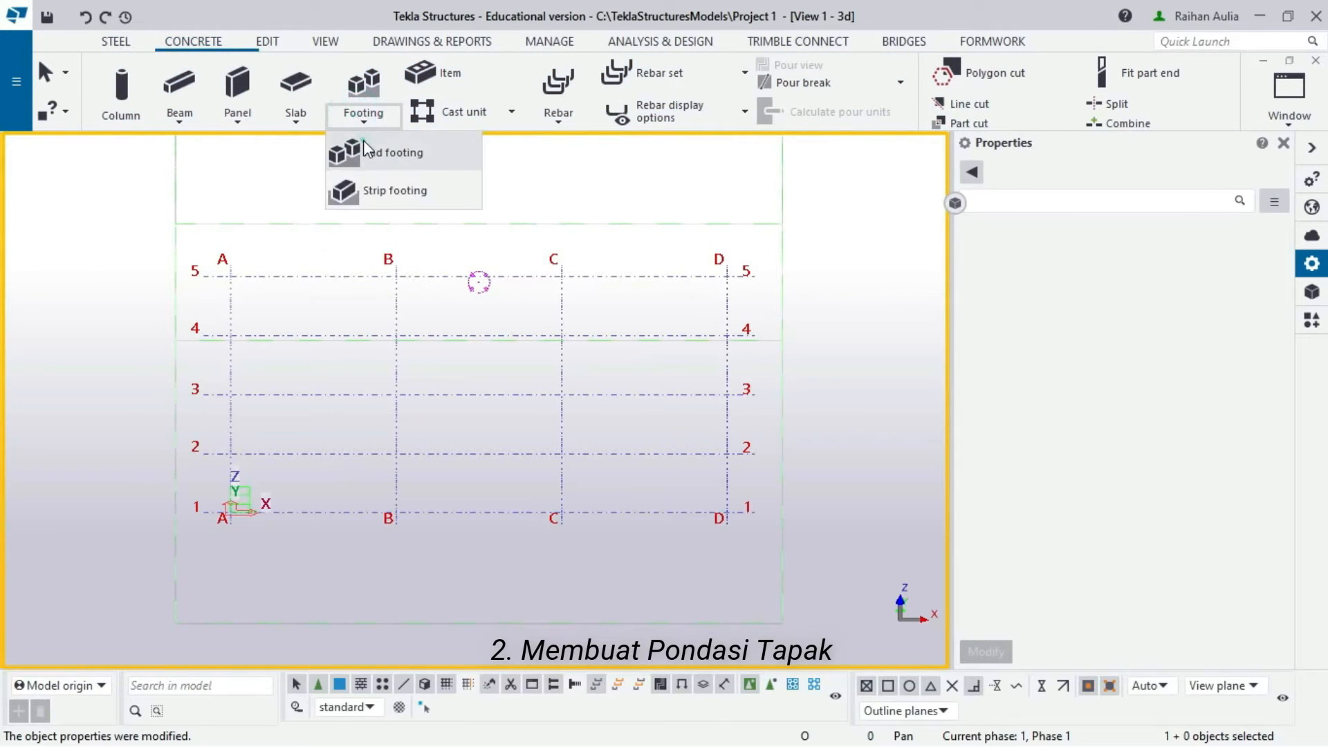
{"action": "left_click", "coordinate": [363, 142]}
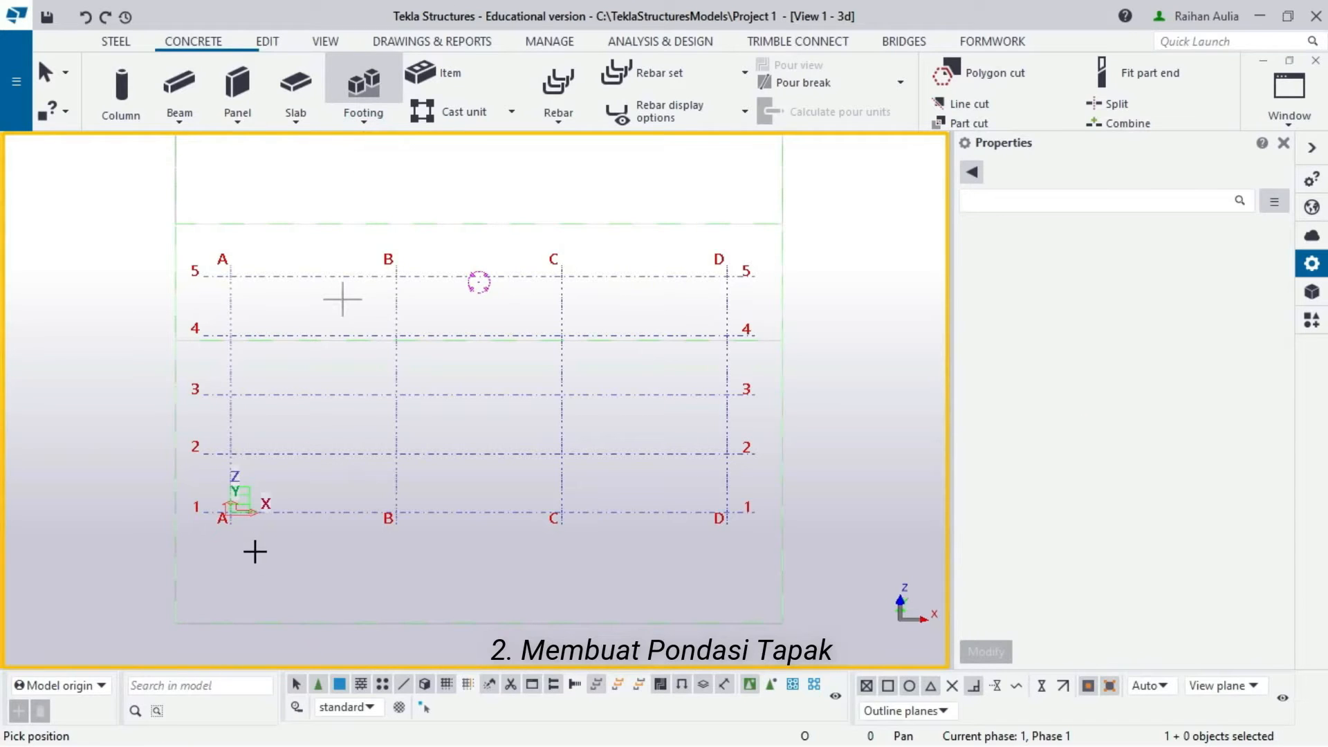
- Name the pad footing 'Pondasi Tapak' with profile 1000*1000
{"action": "scroll", "coordinate": [314, 441], "scroll_direction": "up", "scroll_amount": 4}
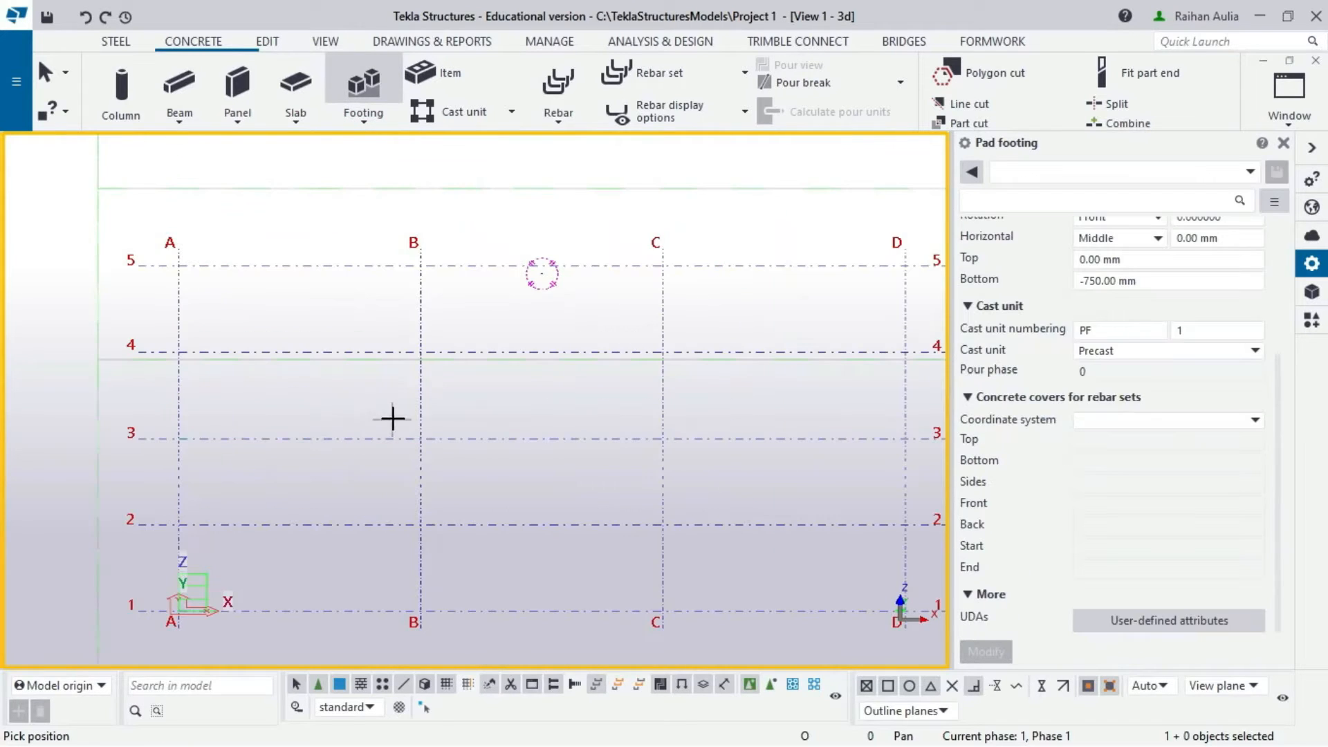
{"action": "scroll", "coordinate": [1138, 362], "scroll_direction": "up", "scroll_amount": 5}
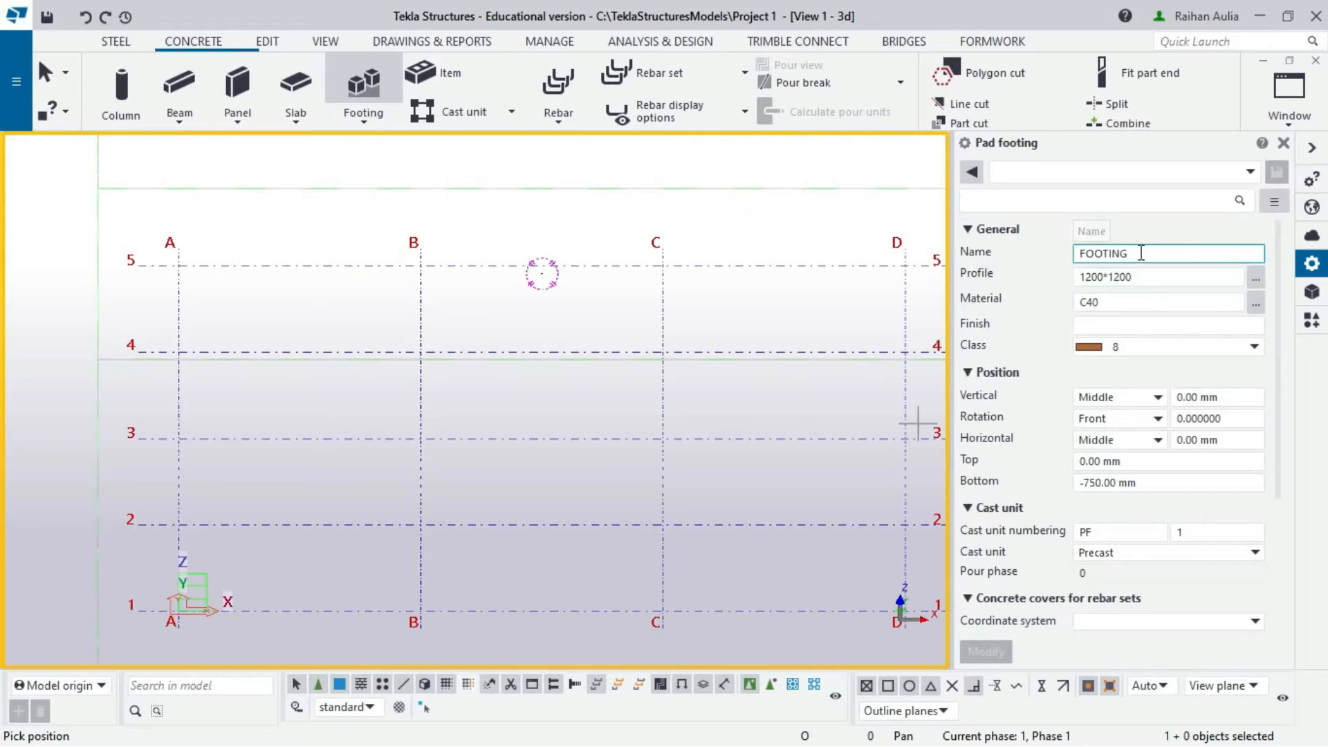
{"action": "left_click_drag", "start_coordinate": [1140, 252], "coordinate": [1036, 253]}
{"action": "type", "text": "Po"}
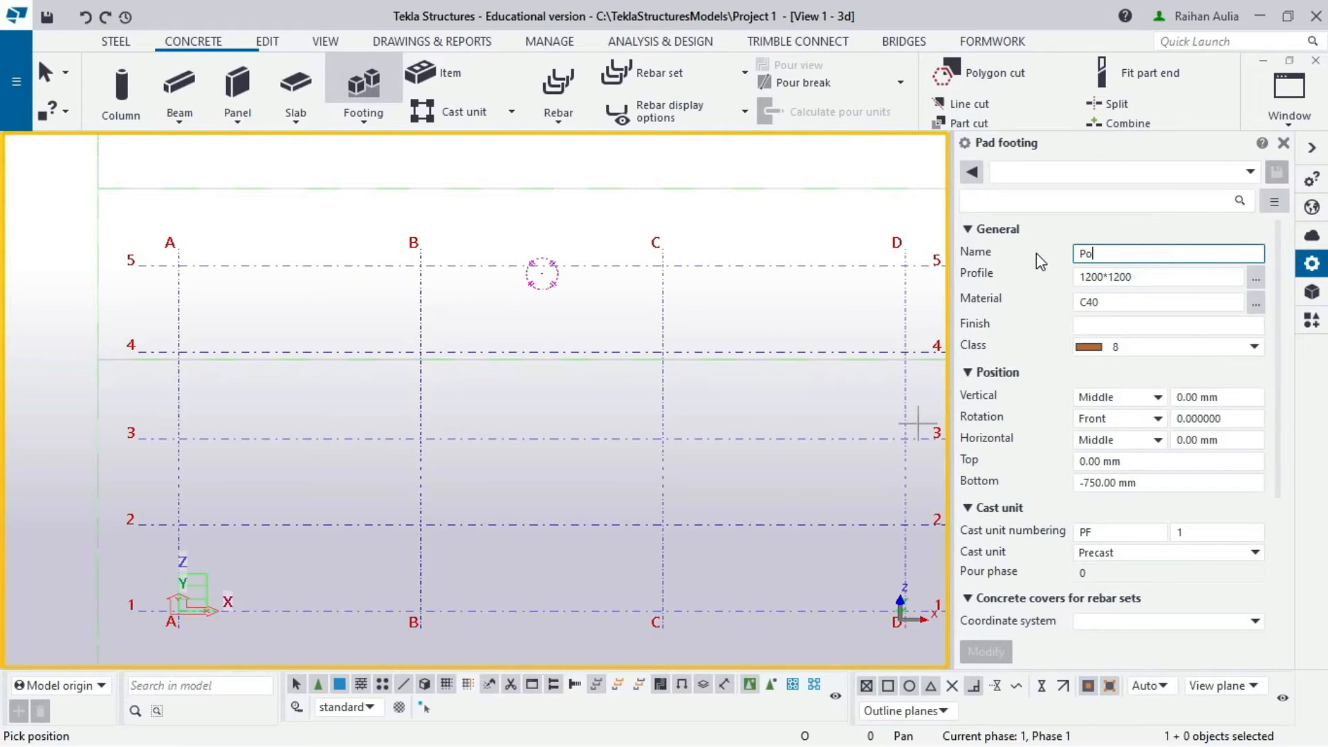
{"action": "type", "text": "ndasi Tapak"}
{"action": "left_click_drag", "start_coordinate": [1117, 277], "coordinate": [1065, 280]}
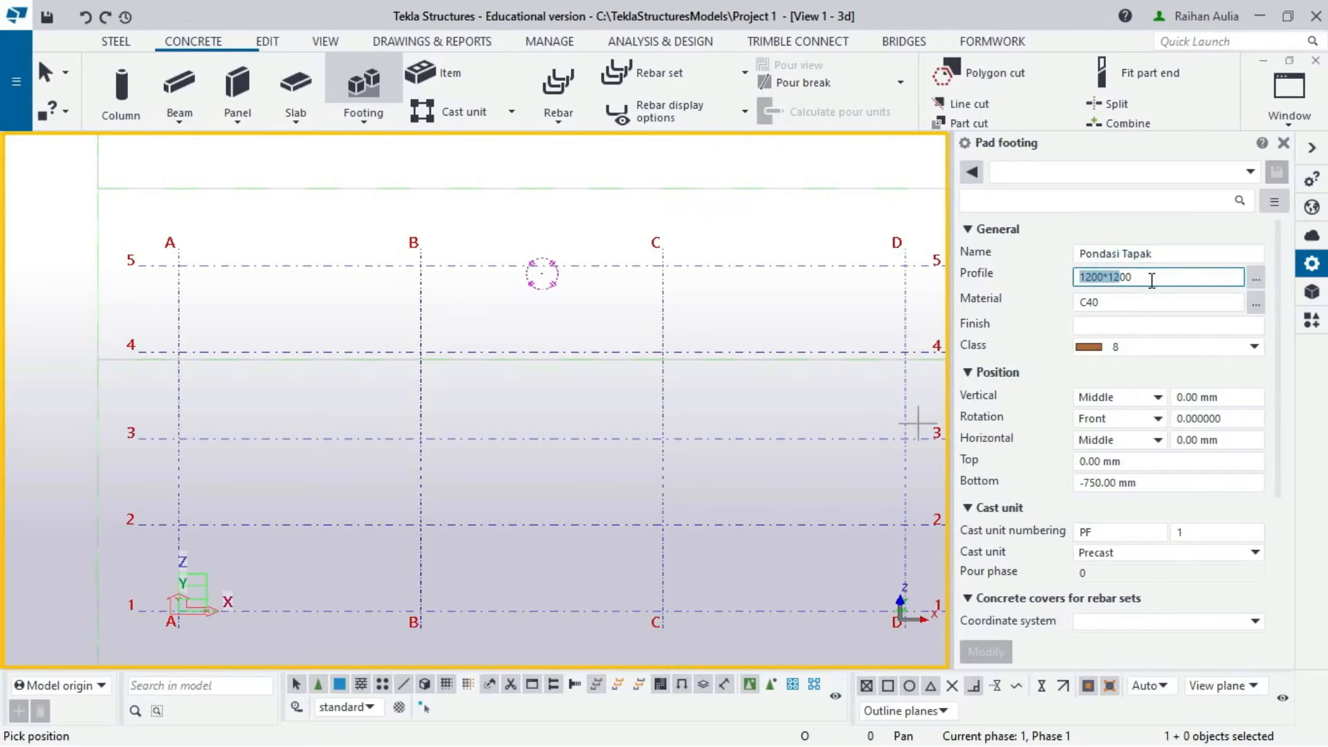
{"action": "left_click_drag", "start_coordinate": [1151, 284], "coordinate": [1074, 272]}
{"action": "type", "text": "1000"}
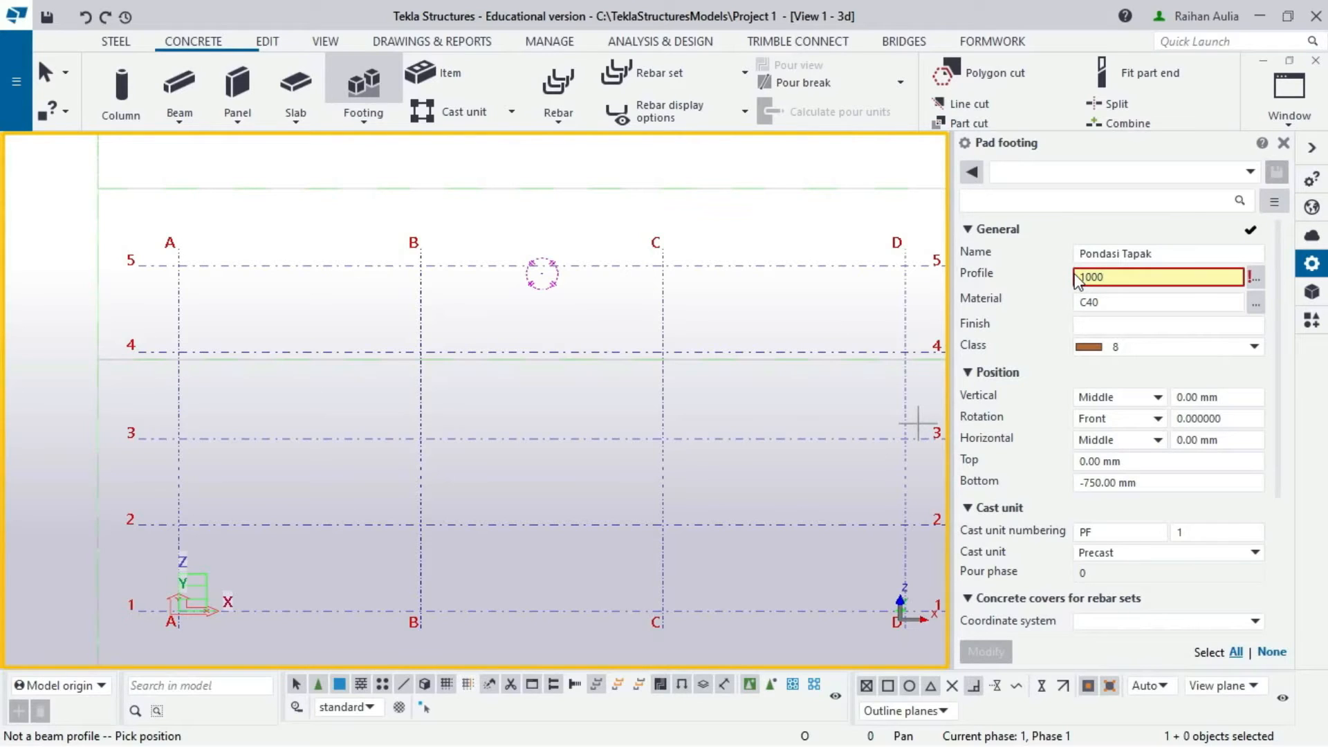
{"action": "type", "text": "*1000"}
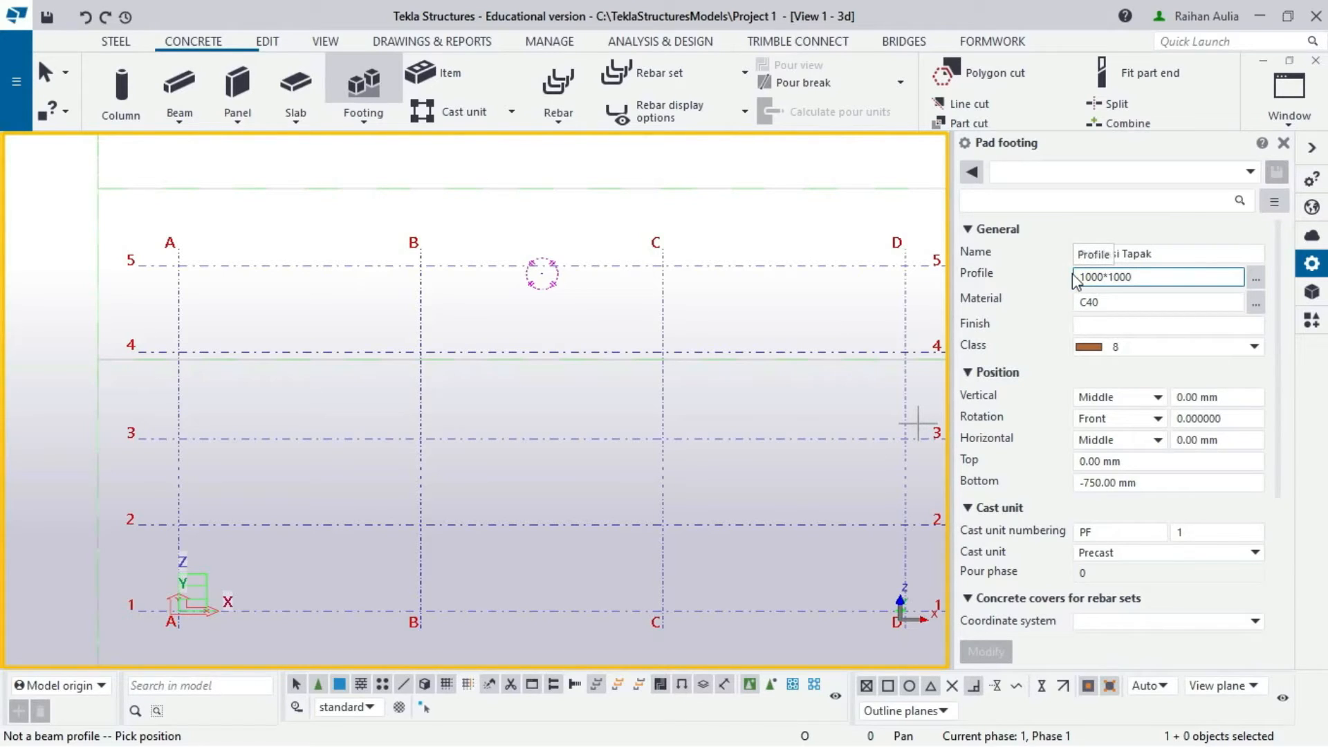
{"action": "left_click", "coordinate": [1137, 303]}
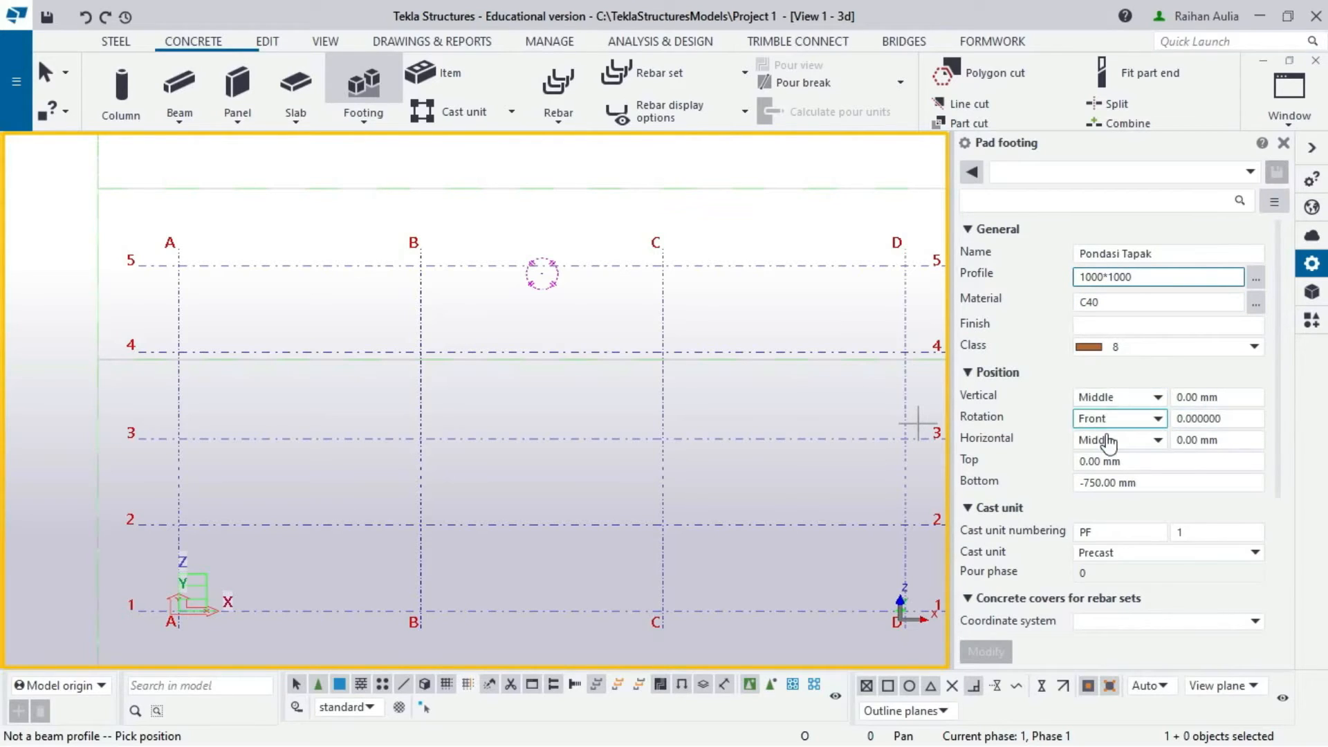
- Set the footing top level to -1150 and bottom level to -1500
{"action": "left_click_drag", "start_coordinate": [1121, 461], "coordinate": [1077, 462]}
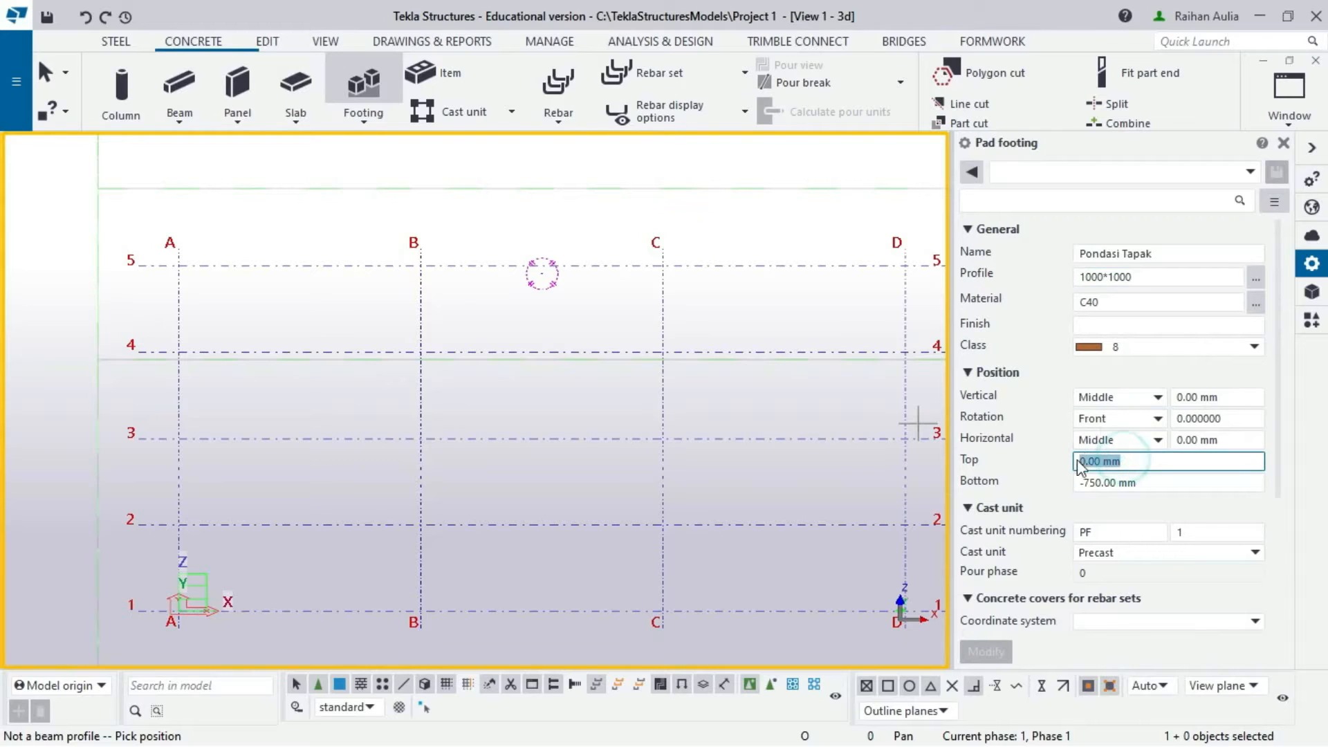
{"action": "type", "text": "-1150"}
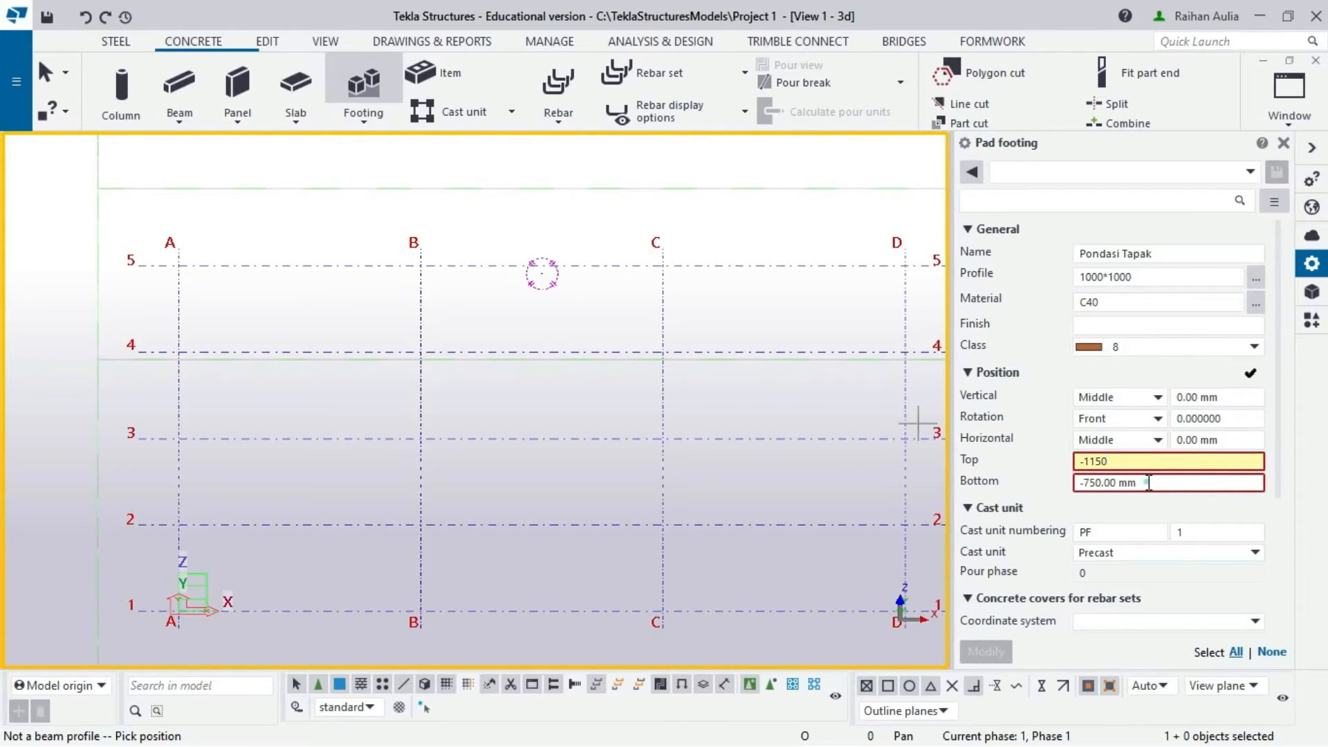
{"action": "left_click_drag", "start_coordinate": [1145, 483], "coordinate": [1077, 484]}
{"action": "key", "text": "BackSpace"}
{"action": "type", "text": "-"}
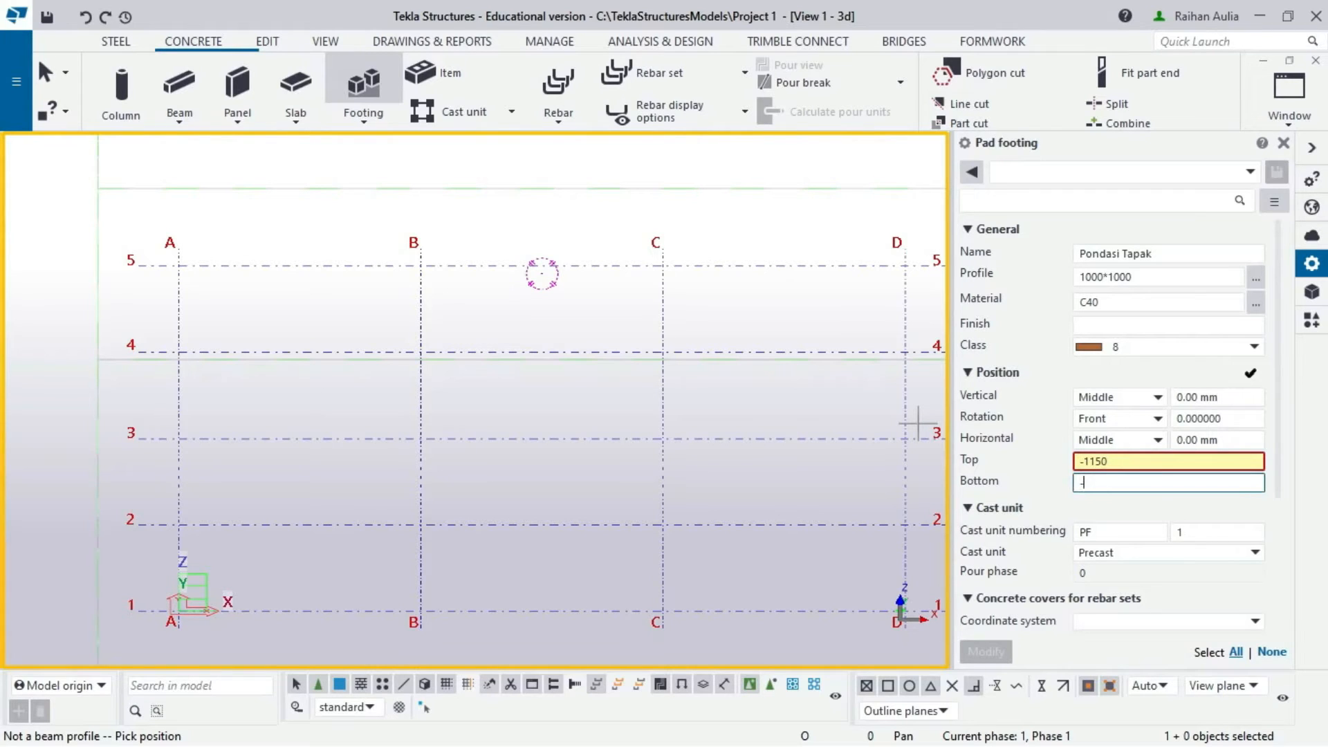
{"action": "type", "text": "1500"}
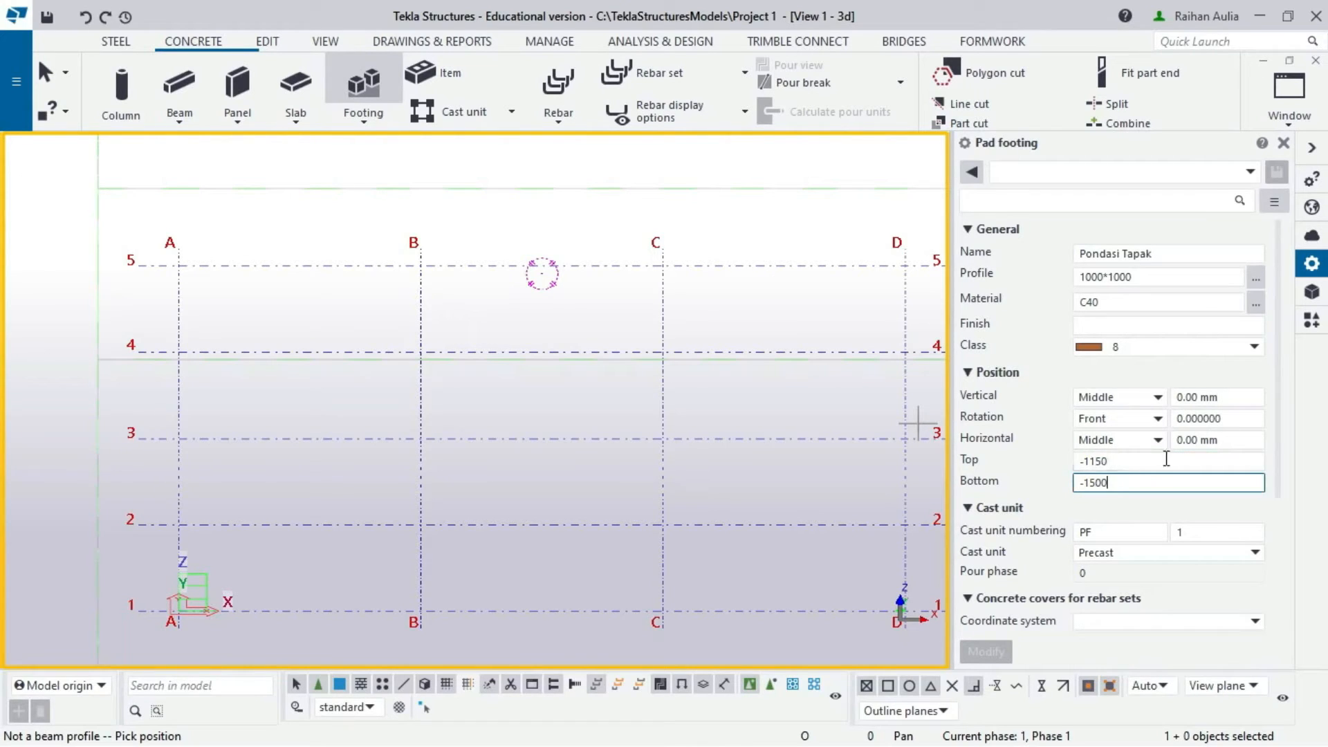
{"action": "left_click", "coordinate": [1111, 462]}
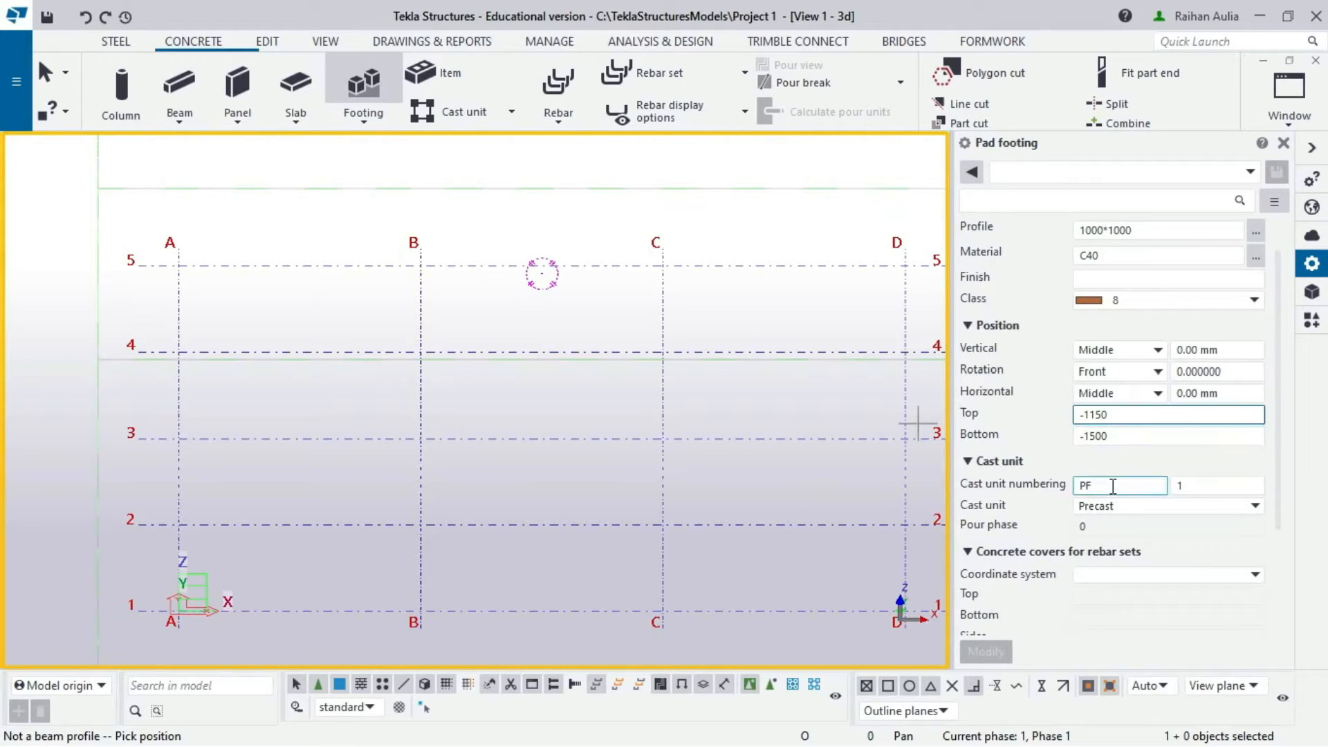
- Set the footing's cast unit type to Cast in place
{"action": "scroll", "coordinate": [1004, 470], "scroll_direction": "down", "scroll_amount": 3}
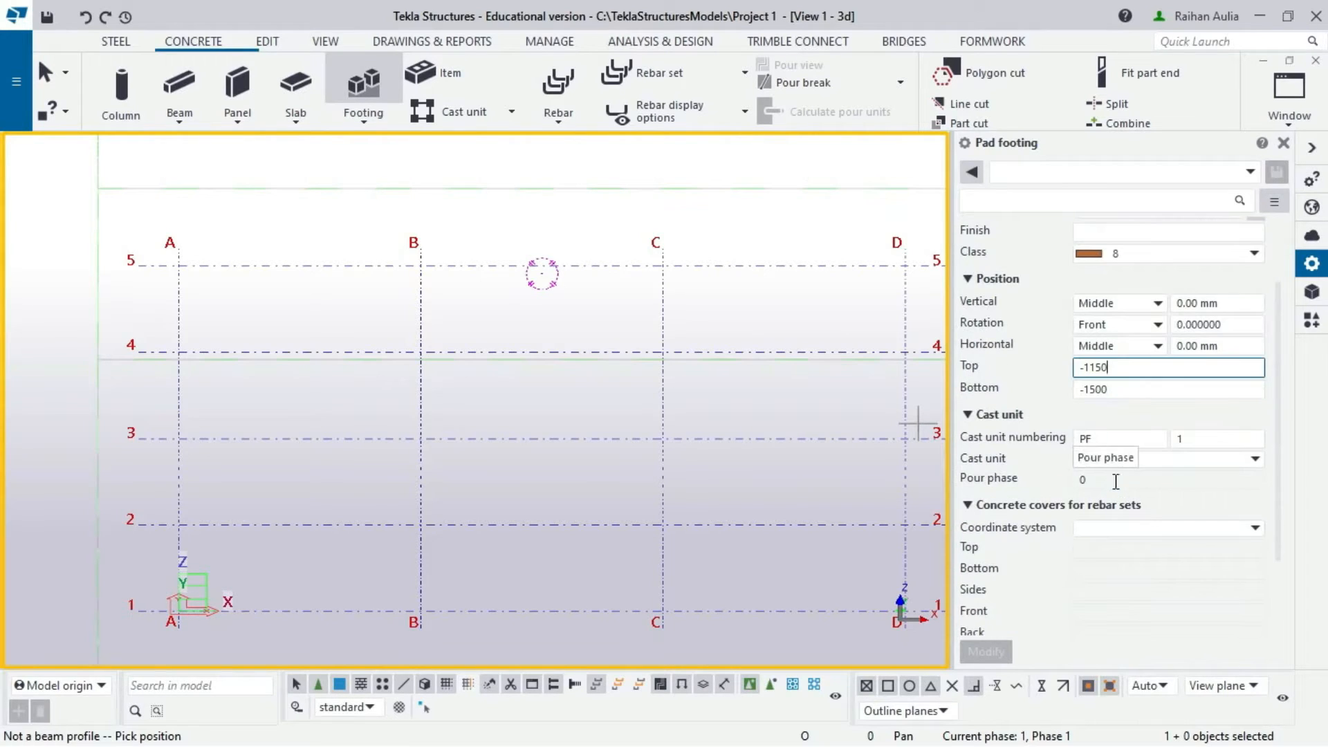
{"action": "left_click", "coordinate": [1175, 460]}
{"action": "left_click", "coordinate": [1174, 495]}
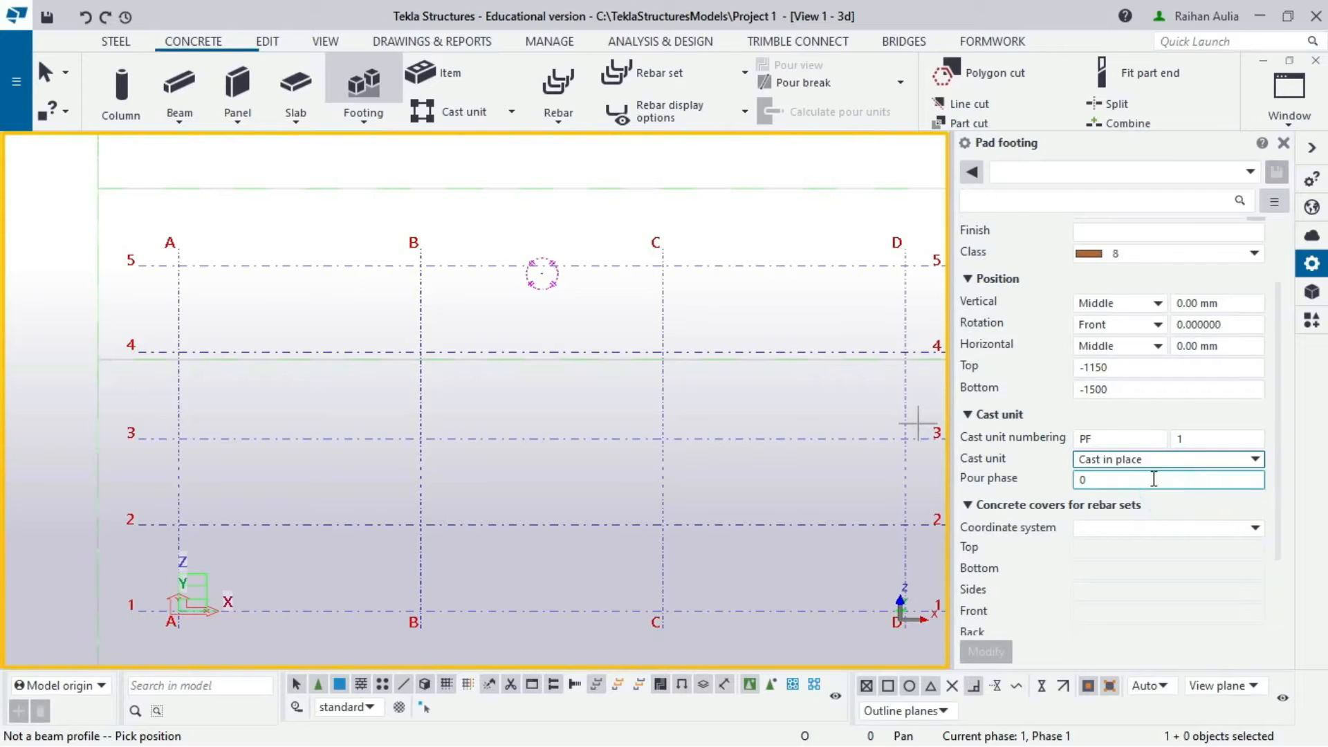
{"action": "scroll", "coordinate": [1093, 532], "scroll_direction": "down", "scroll_amount": 3}
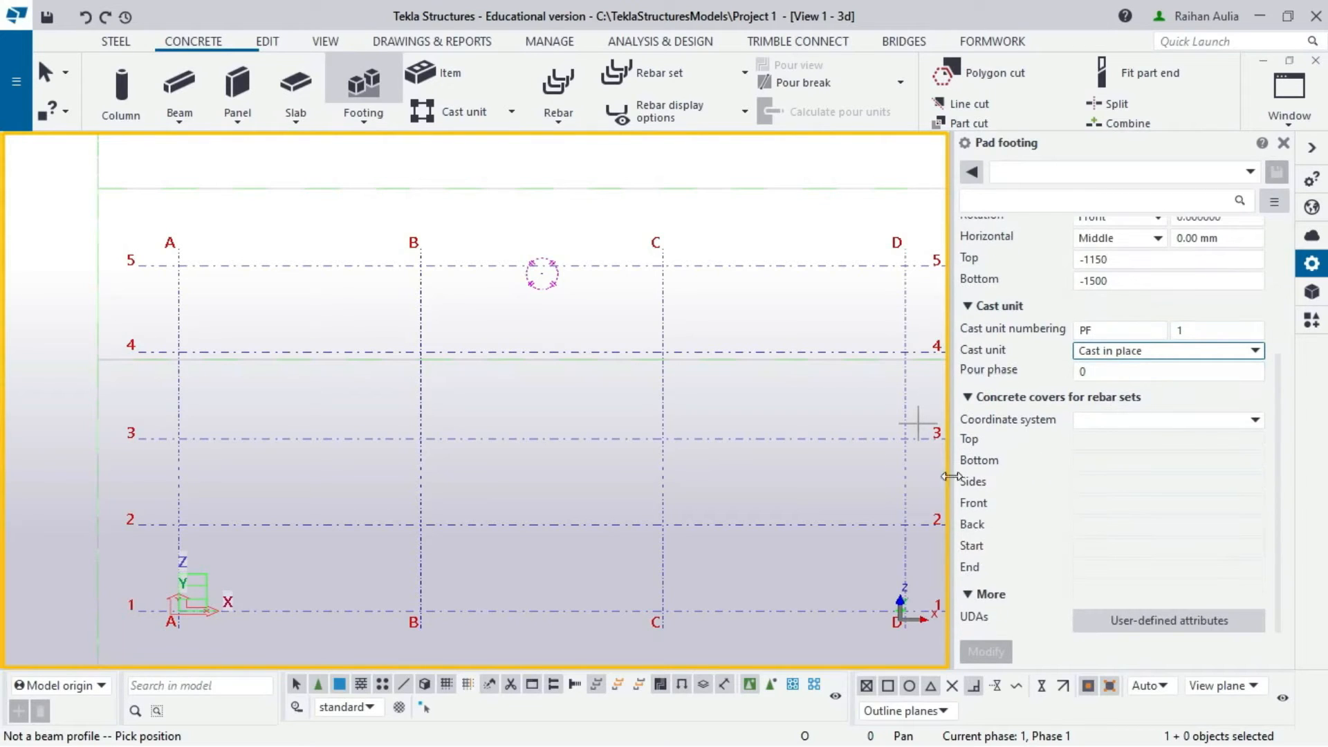
- Place the pad footing at grid intersection A/1 and deepen the view to show it
{"action": "left_click", "coordinate": [181, 608]}
{"action": "left_click", "coordinate": [182, 610]}
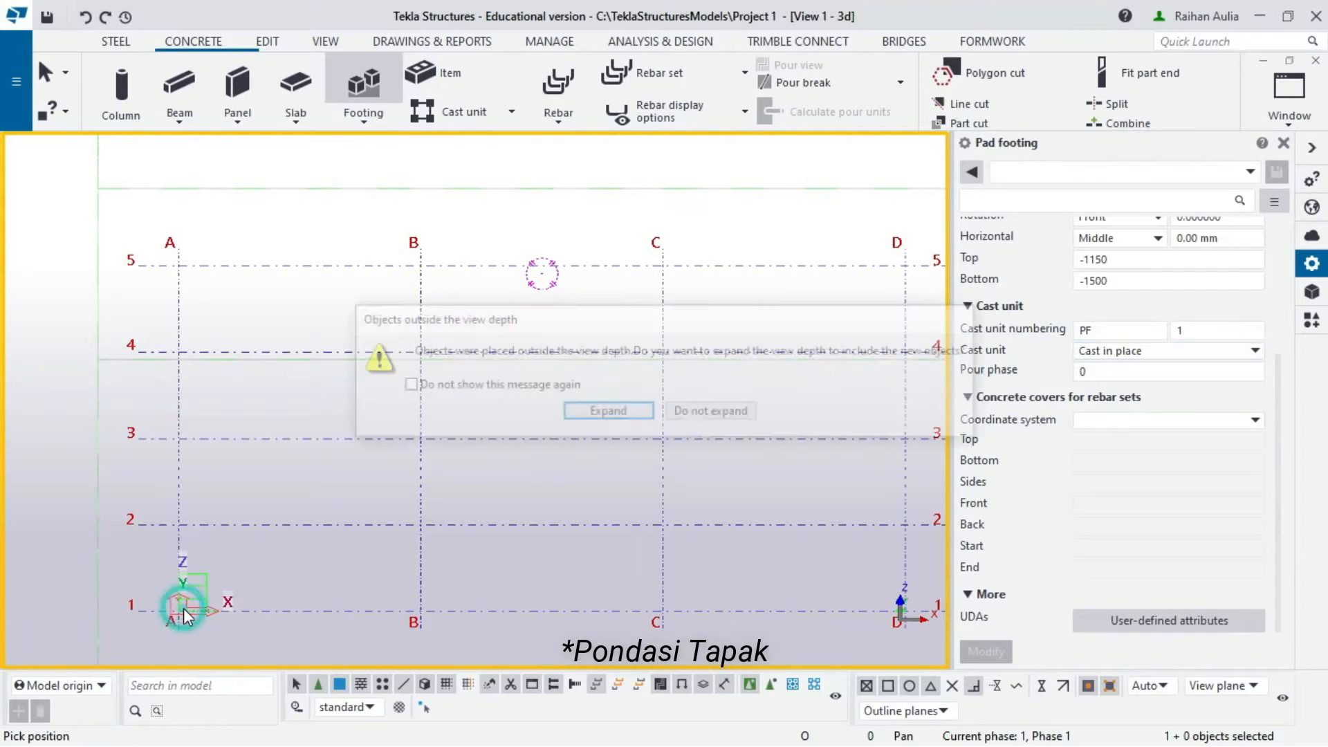
{"action": "left_click", "coordinate": [606, 412]}
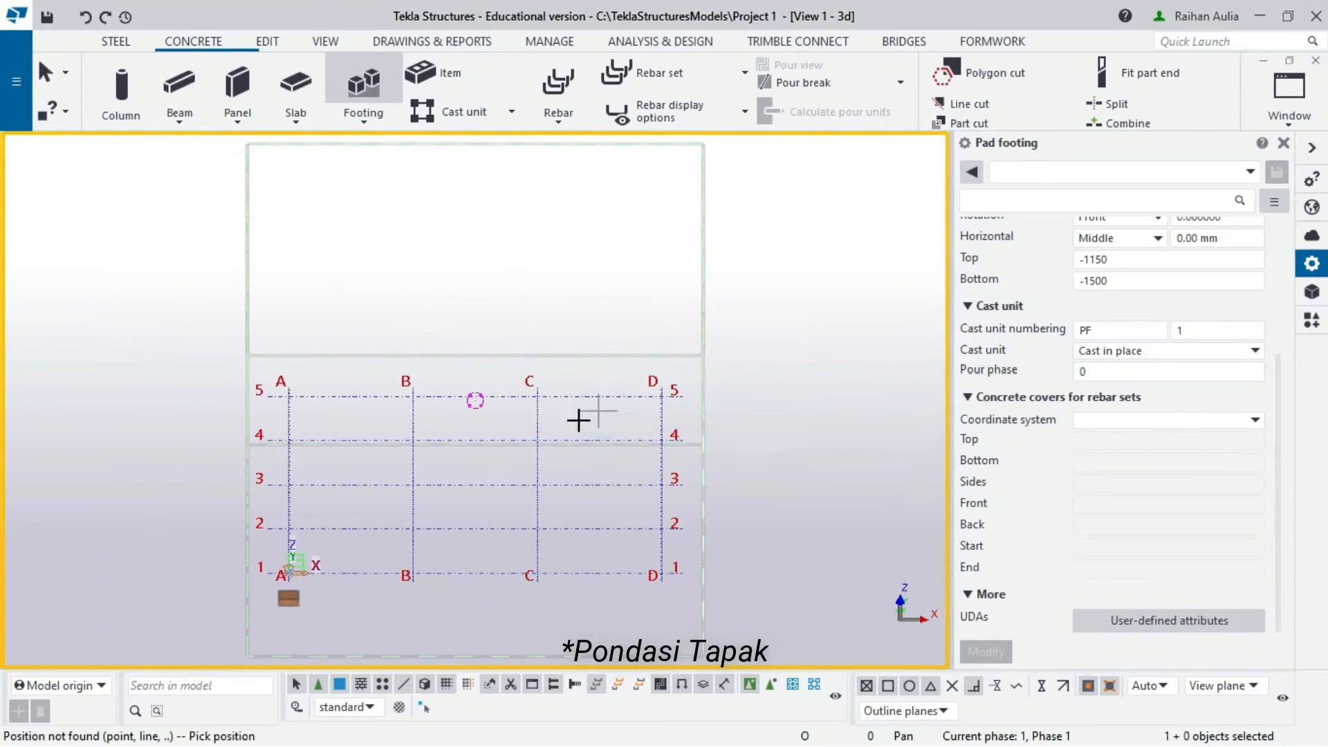
{"action": "scroll", "coordinate": [305, 542], "scroll_direction": "up", "scroll_amount": 3}
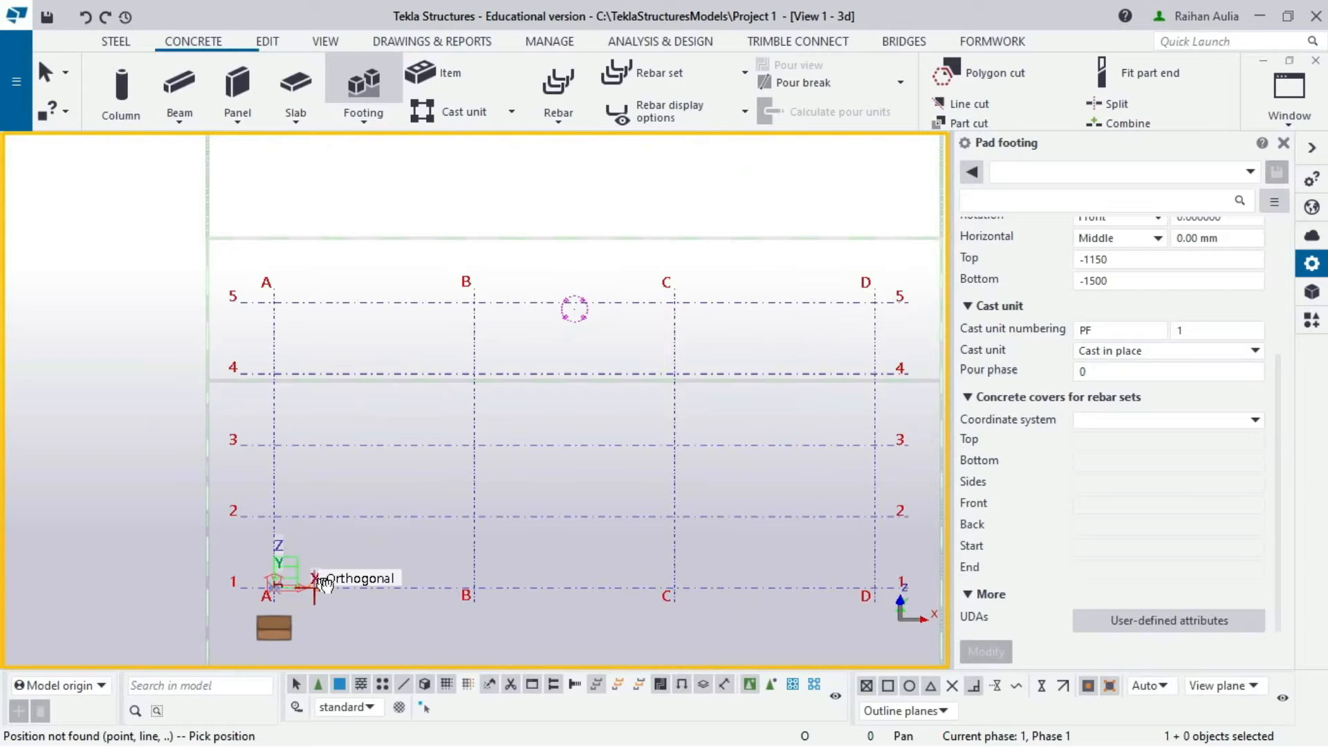
- Orbit and zoom to a near-front view that fits the whole A–D grid and footing
{"action": "middle_click_drag", "start_coordinate": [315, 584], "coordinate": [448, 498], "text": "ctrl"}
{"action": "scroll", "coordinate": [297, 626], "scroll_direction": "up", "scroll_amount": 3}
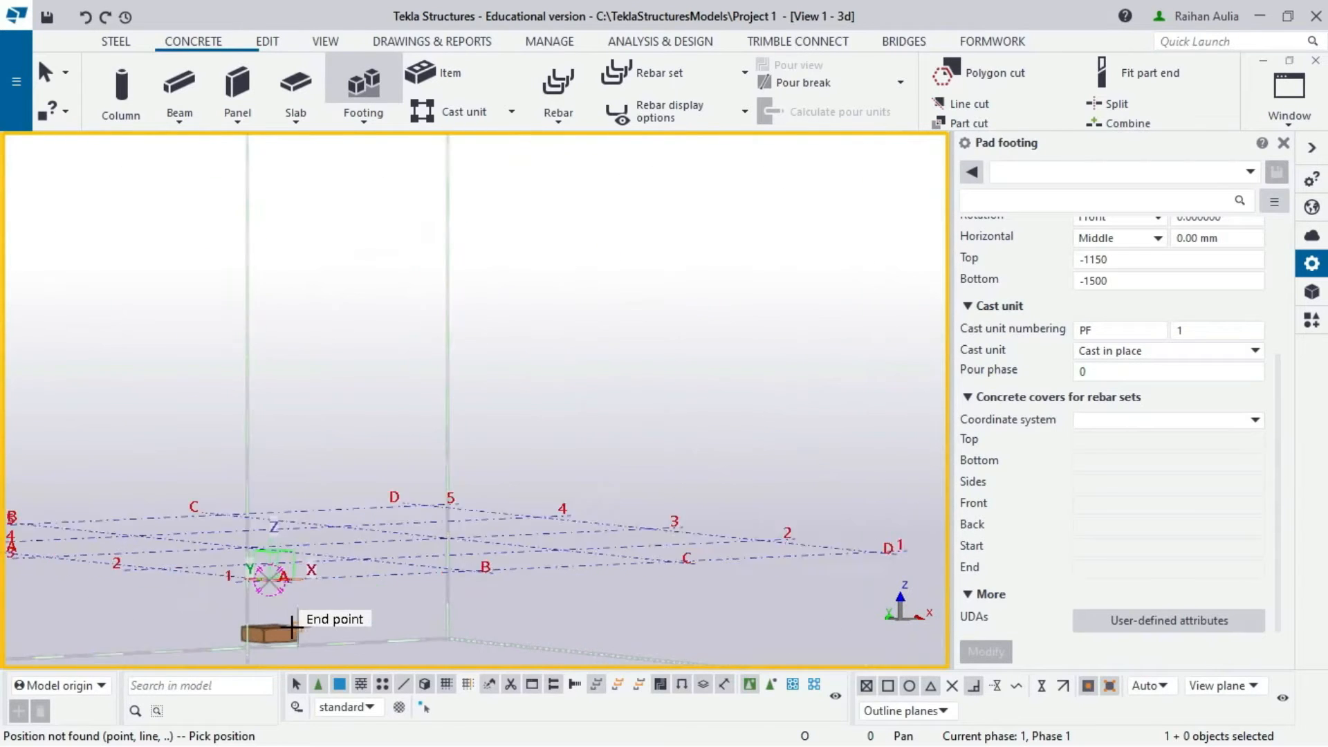
{"action": "middle_click_drag", "start_coordinate": [301, 626], "coordinate": [297, 548], "text": "ctrl"}
{"action": "scroll", "coordinate": [620, 445], "scroll_direction": "down", "scroll_amount": 1}
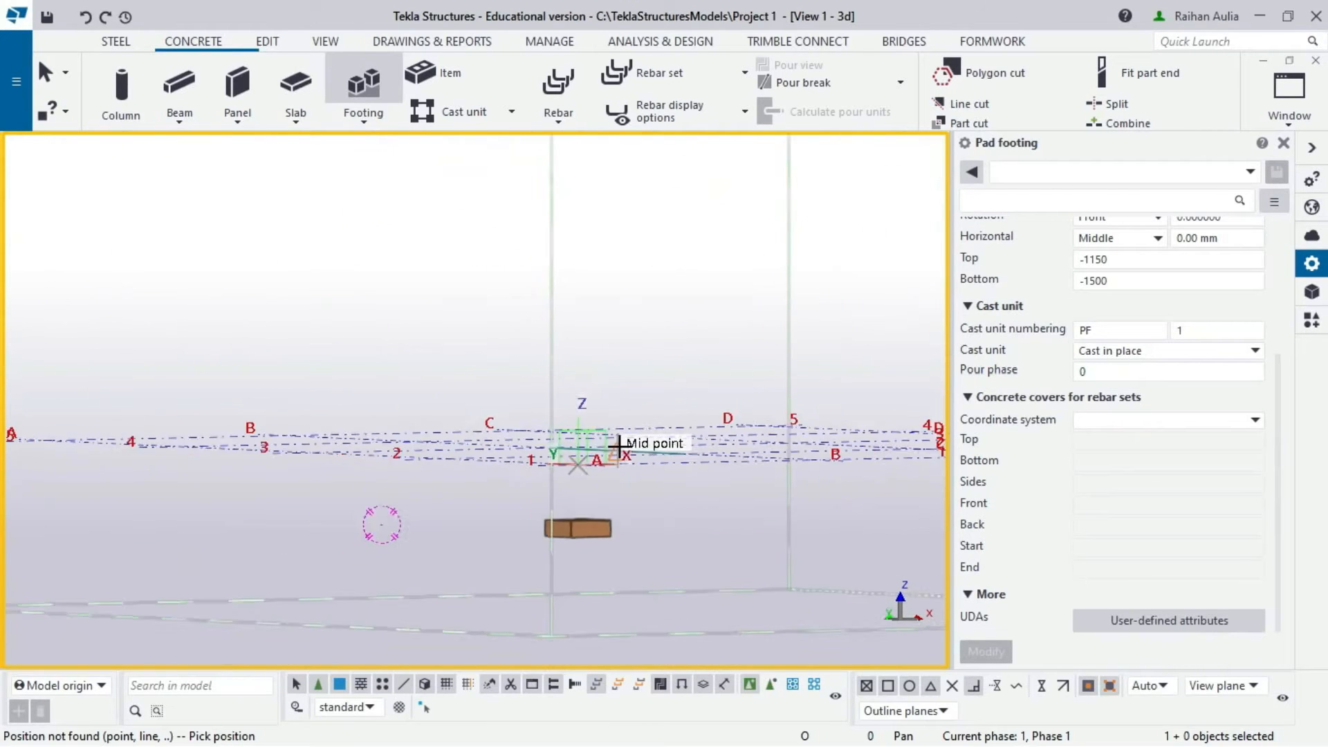
{"action": "middle_click_drag", "start_coordinate": [620, 444], "coordinate": [287, 563]}
{"action": "scroll", "coordinate": [459, 492], "scroll_direction": "down", "scroll_amount": 1}
{"action": "middle_click_drag", "start_coordinate": [459, 493], "coordinate": [426, 532], "text": "ctrl"}
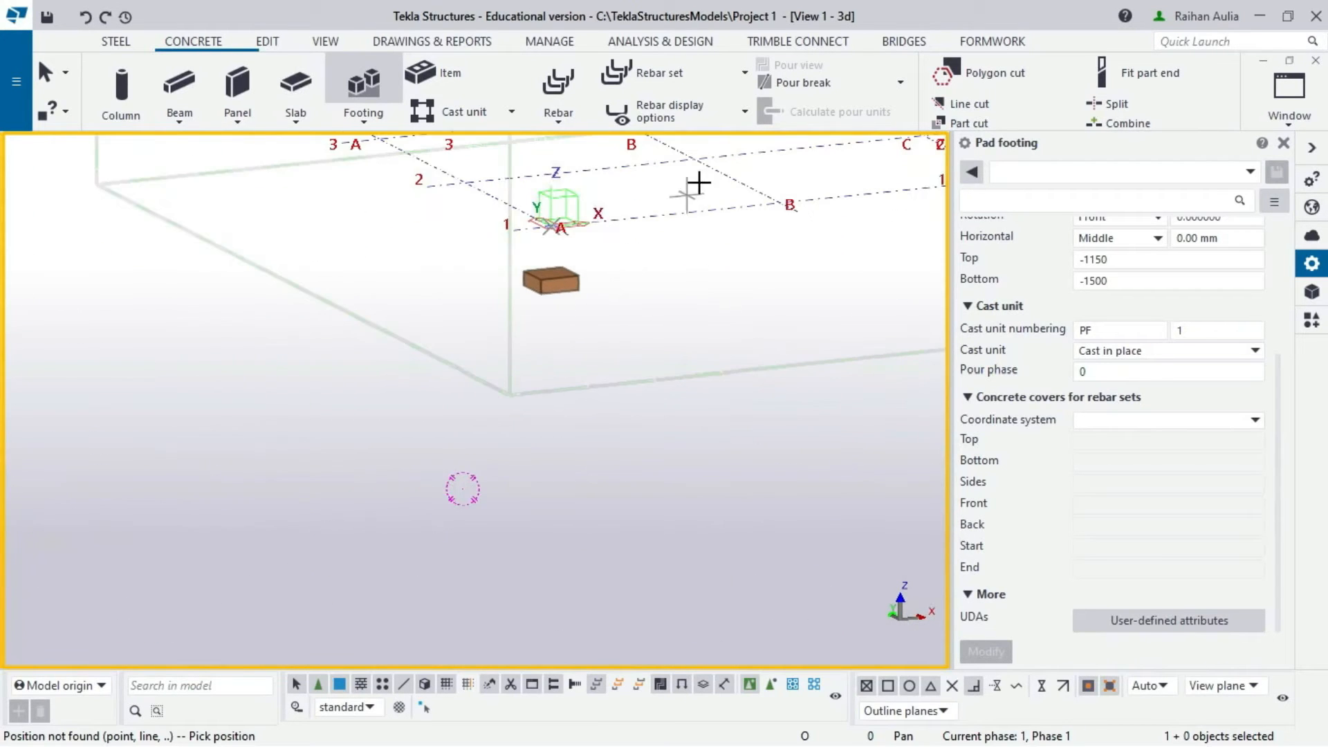
{"action": "middle_click_drag", "start_coordinate": [696, 184], "coordinate": [259, 492]}
{"action": "scroll", "coordinate": [292, 407], "scroll_direction": "down", "scroll_amount": 1}
{"action": "middle_click_drag", "start_coordinate": [293, 406], "coordinate": [406, 424], "text": "ctrl"}
- Interrupt the footing command and cancel out of View Properties unchanged
{"action": "right_click", "coordinate": [353, 319]}
{"action": "left_click", "coordinate": [366, 335]}
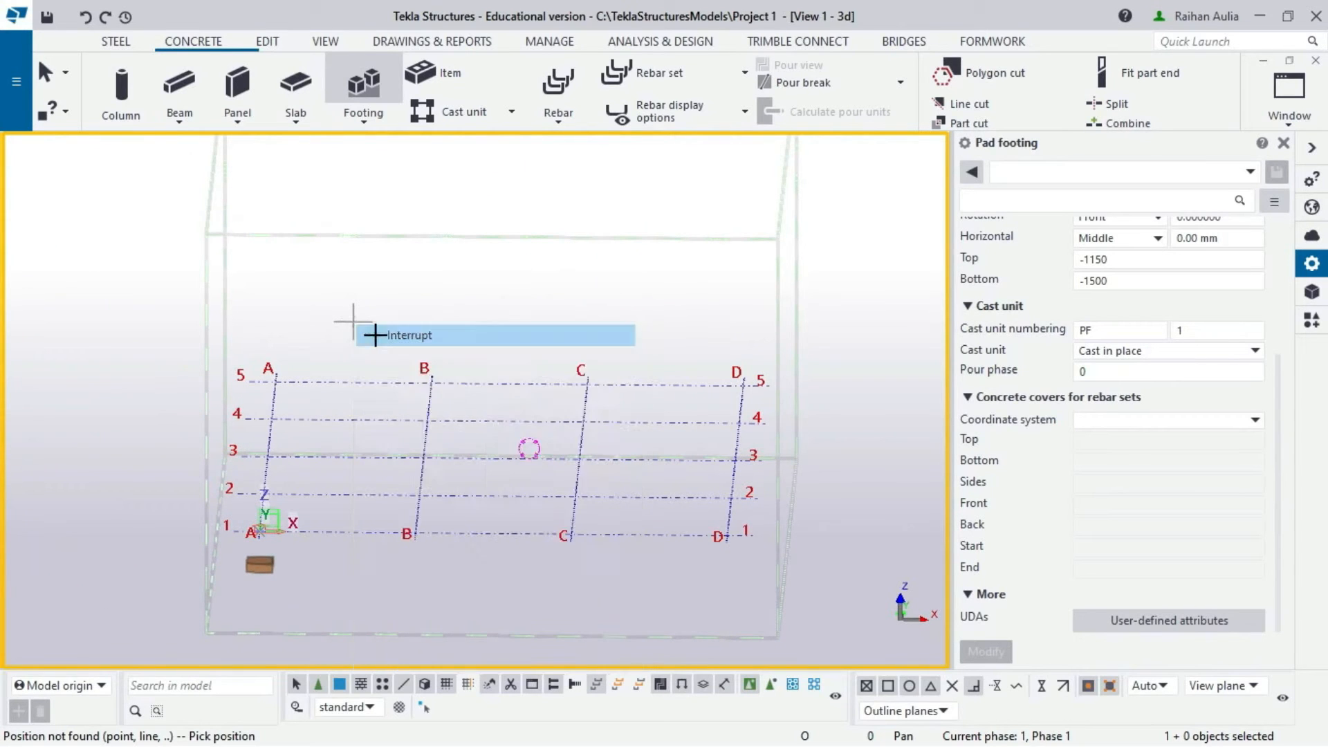
{"action": "double_click", "coordinate": [351, 433]}
{"action": "left_click", "coordinate": [950, 542]}
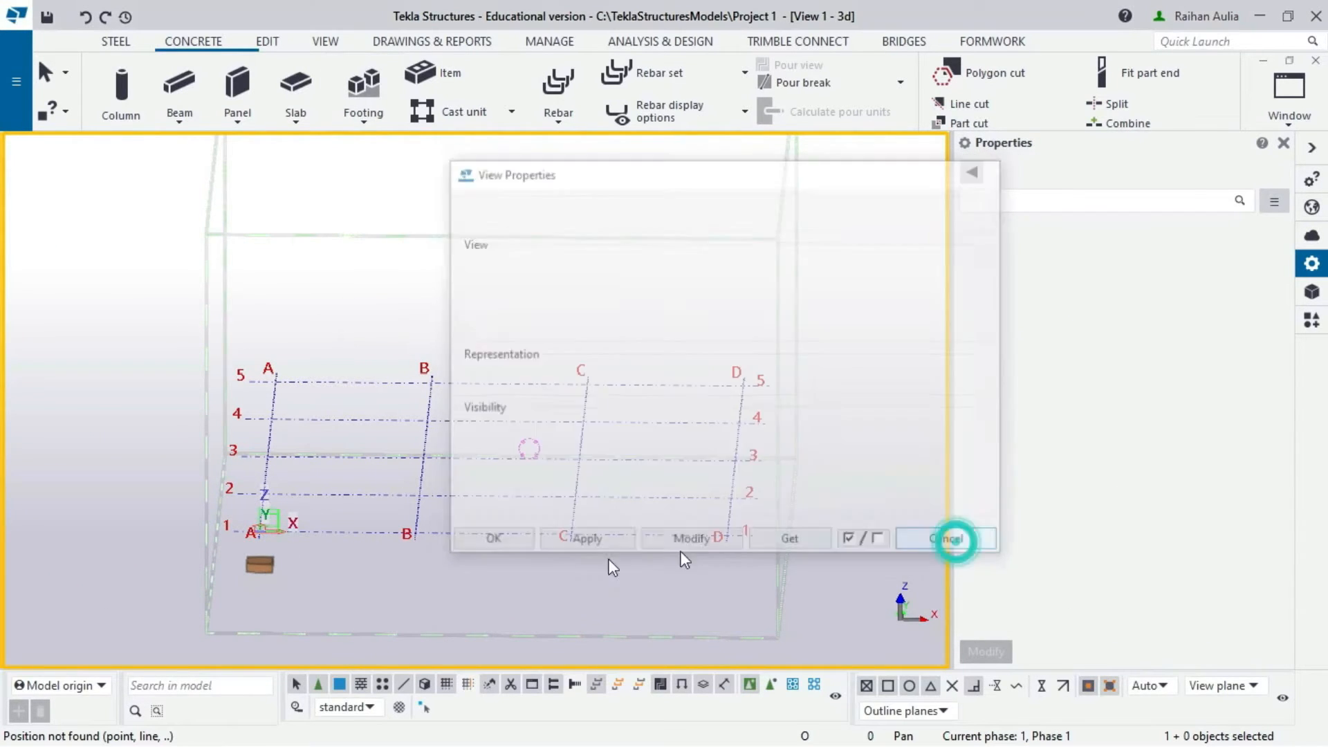
{"action": "scroll", "coordinate": [336, 575], "scroll_direction": "up", "scroll_amount": 3}
{"action": "scroll", "coordinate": [256, 538], "scroll_direction": "down", "scroll_amount": 2}
{"action": "scroll", "coordinate": [255, 538], "scroll_direction": "down", "scroll_amount": 3}
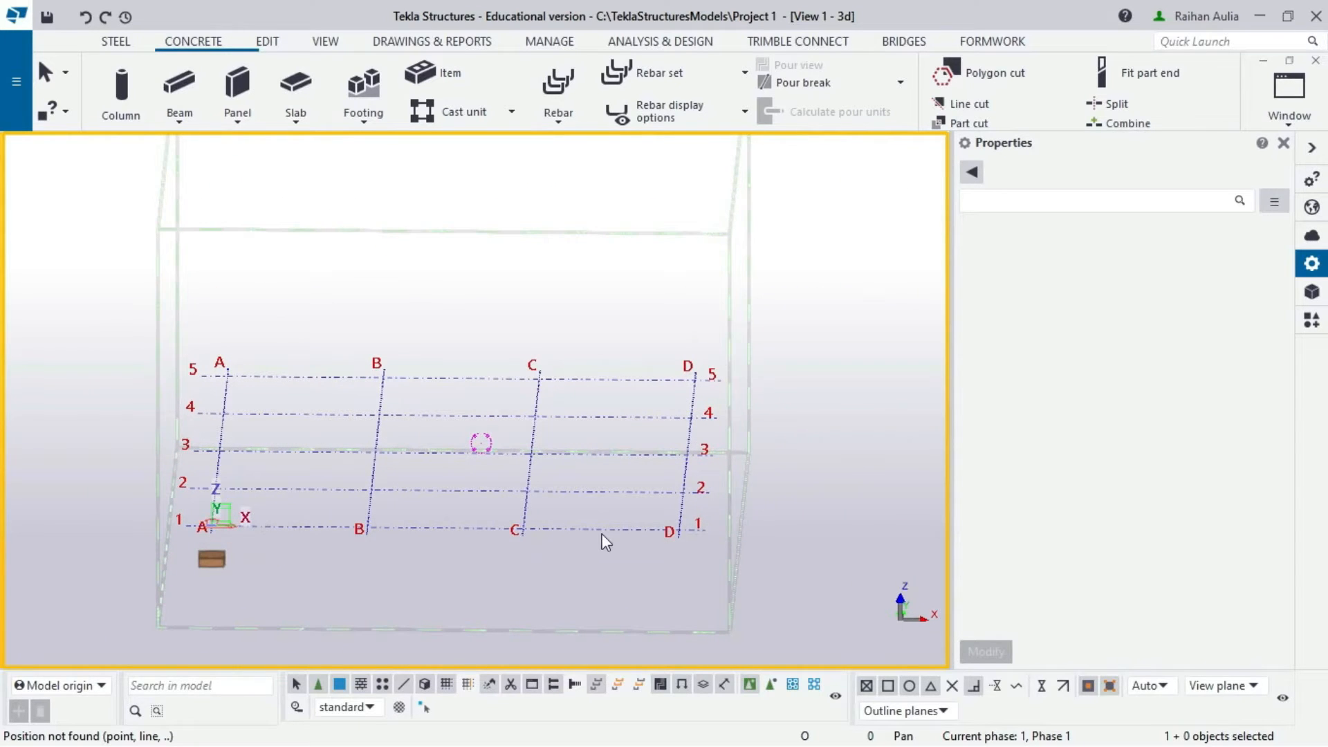
{"action": "scroll", "coordinate": [236, 569], "scroll_direction": "up", "scroll_amount": 2}
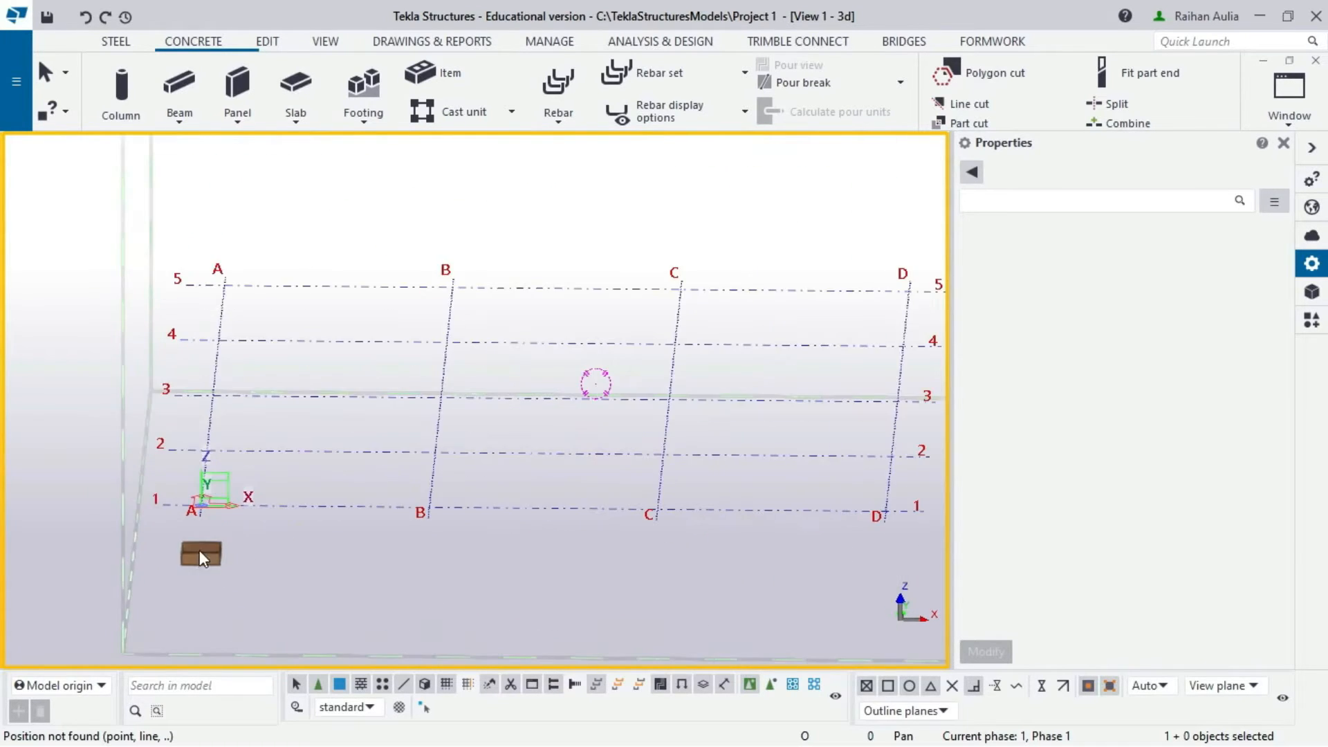
- Give the A/1 pad footing Global concrete covers of 30 mm top, bottom and sides
{"action": "left_click", "coordinate": [198, 550]}
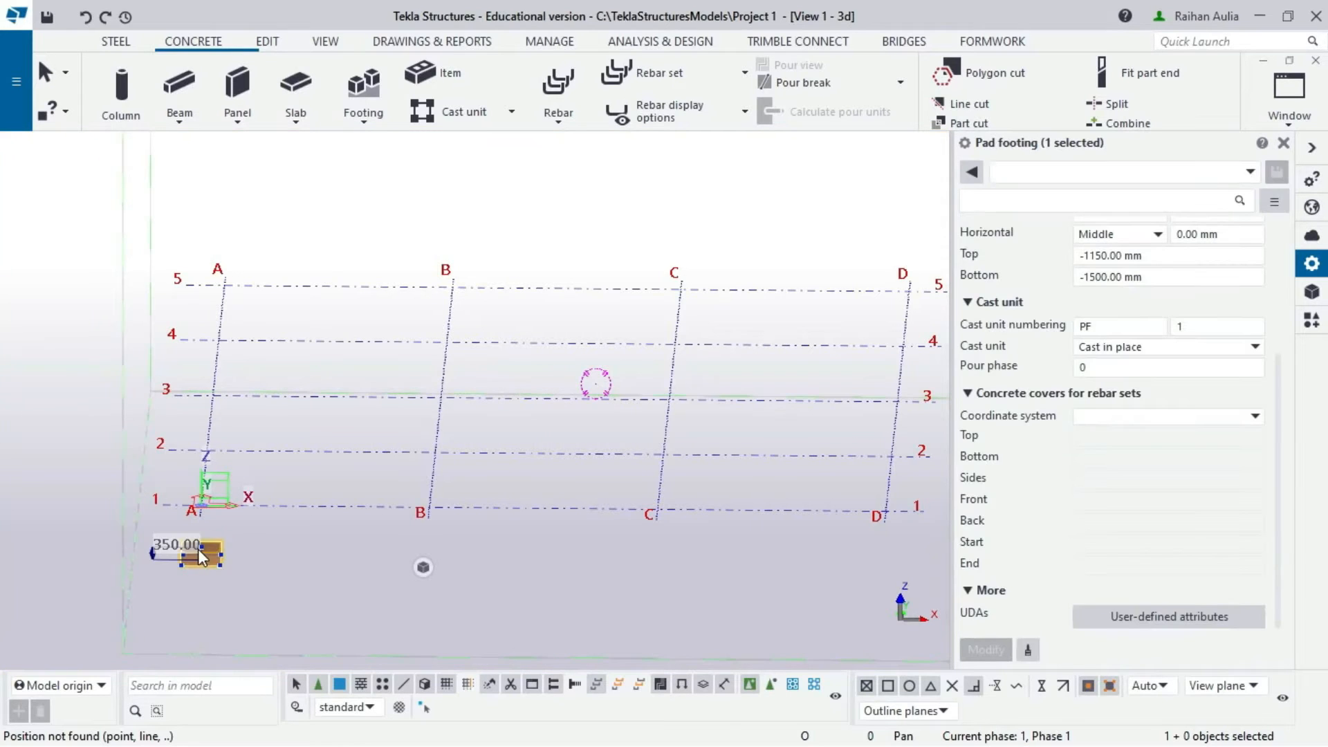
{"action": "left_click", "coordinate": [1222, 417]}
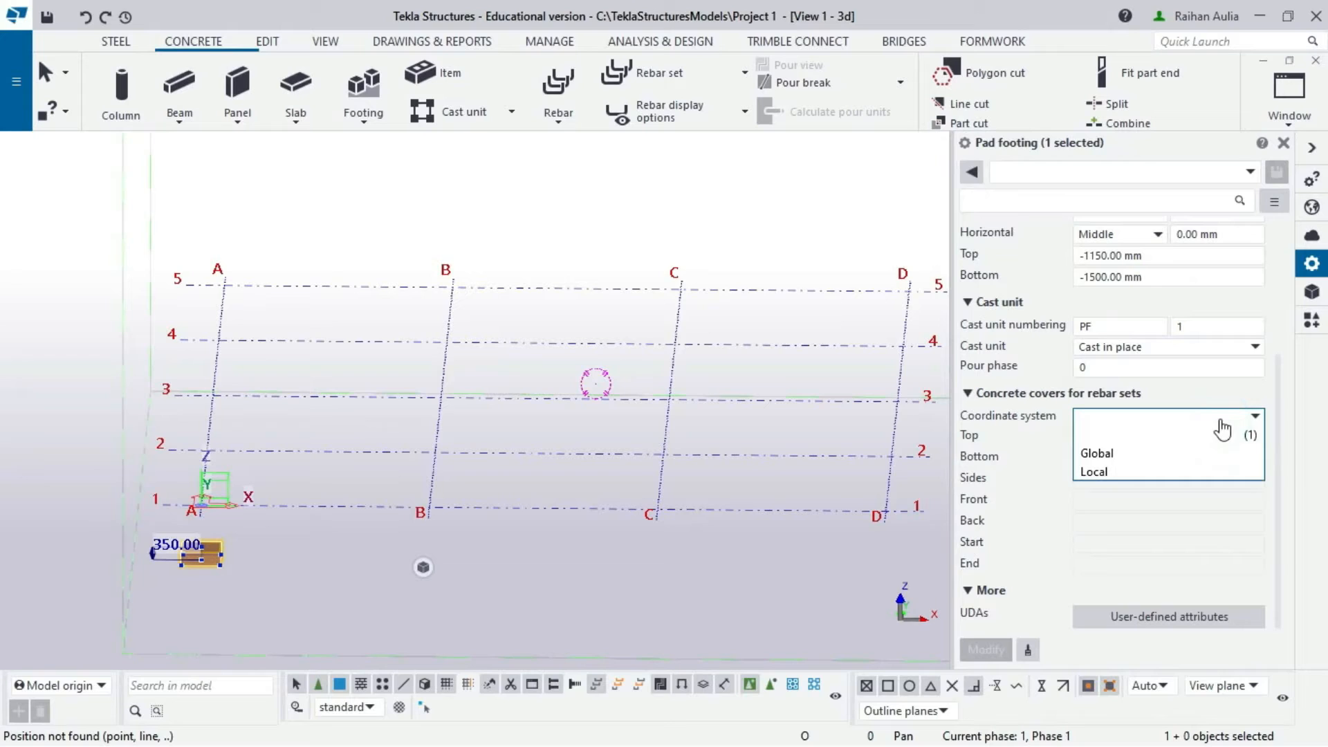
{"action": "left_click", "coordinate": [1161, 453]}
{"action": "left_click", "coordinate": [1161, 443]}
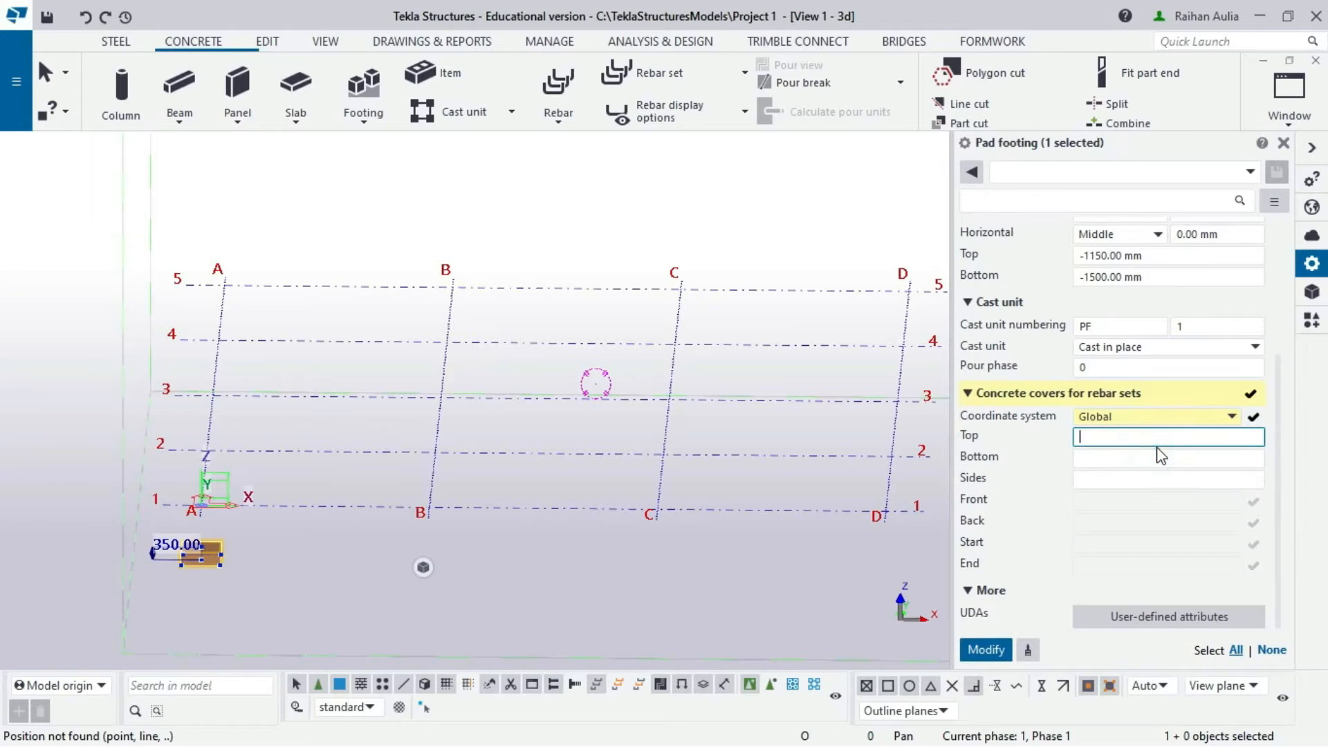
{"action": "type", "text": "30"}
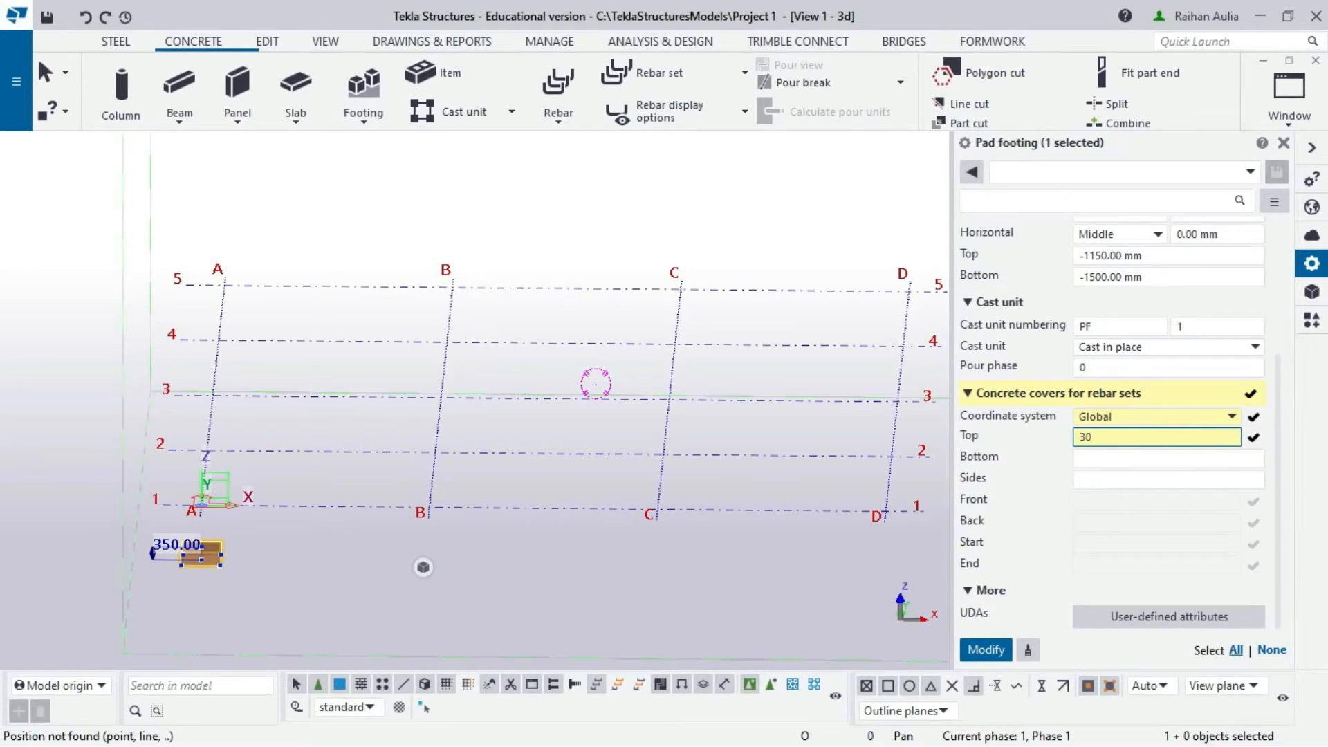
{"action": "left_click", "coordinate": [1180, 455]}
{"action": "type", "text": "30"}
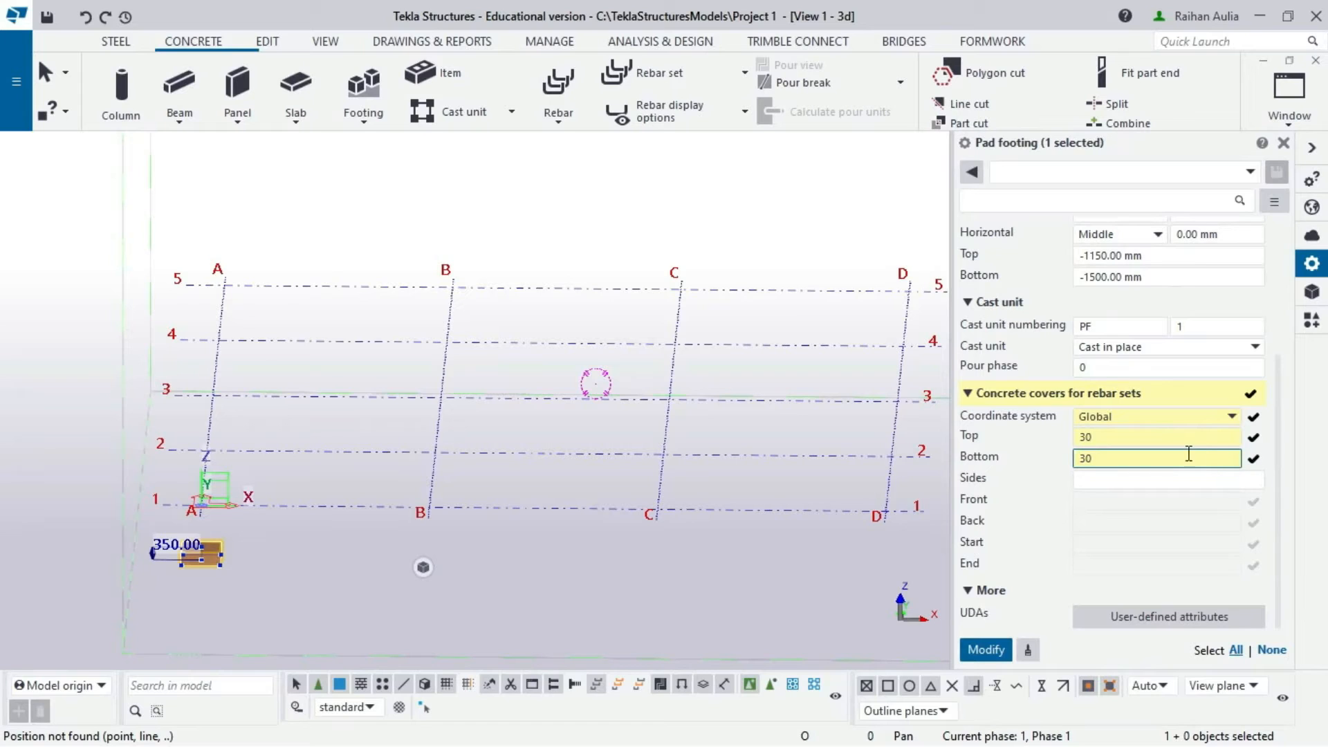
{"action": "left_click", "coordinate": [1221, 477]}
{"action": "type", "text": "30"}
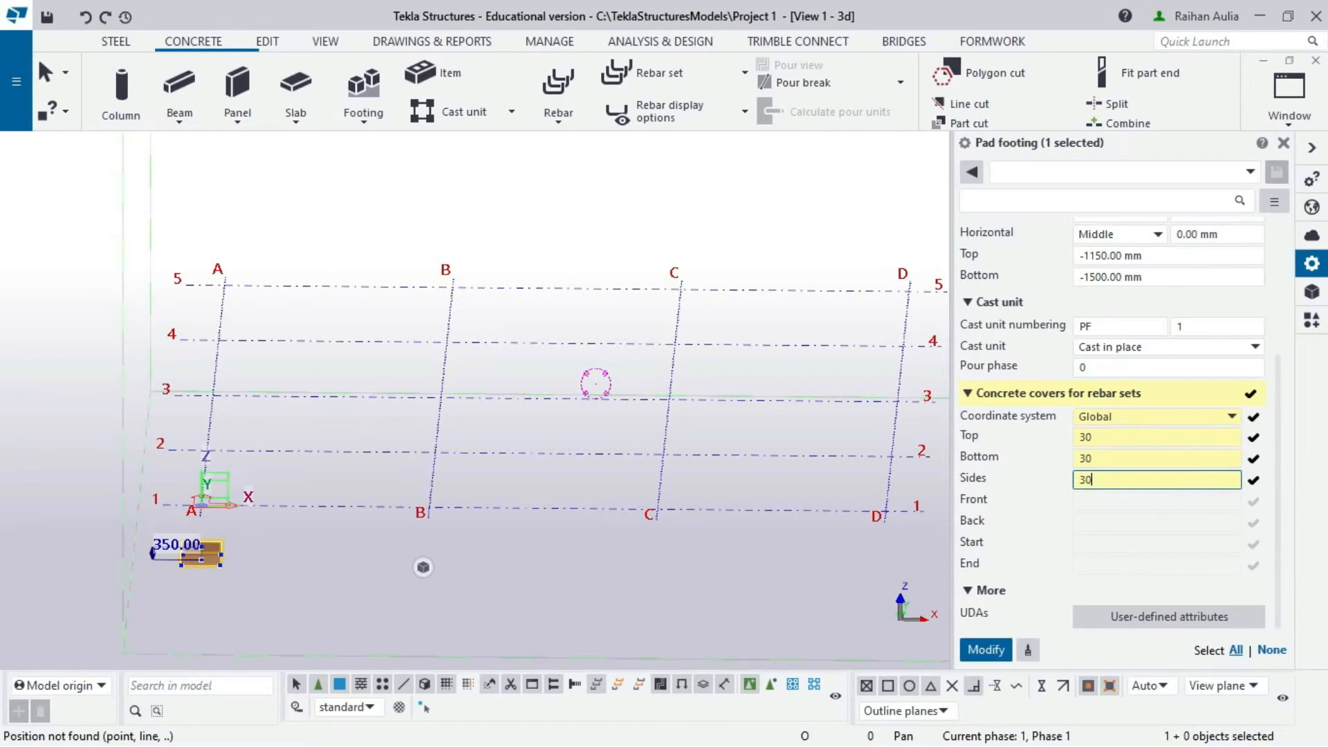
{"action": "left_click", "coordinate": [988, 650]}
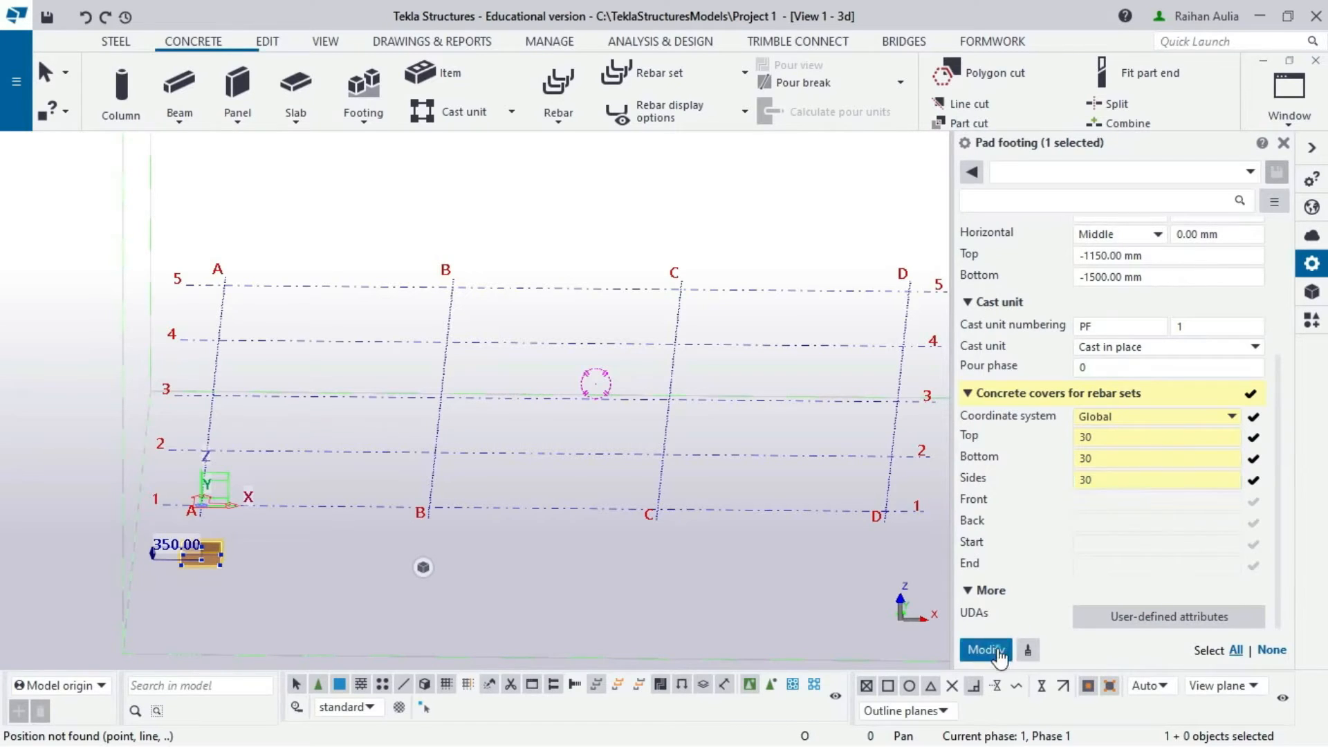
{"action": "scroll", "coordinate": [209, 558], "scroll_direction": "up", "scroll_amount": 4}
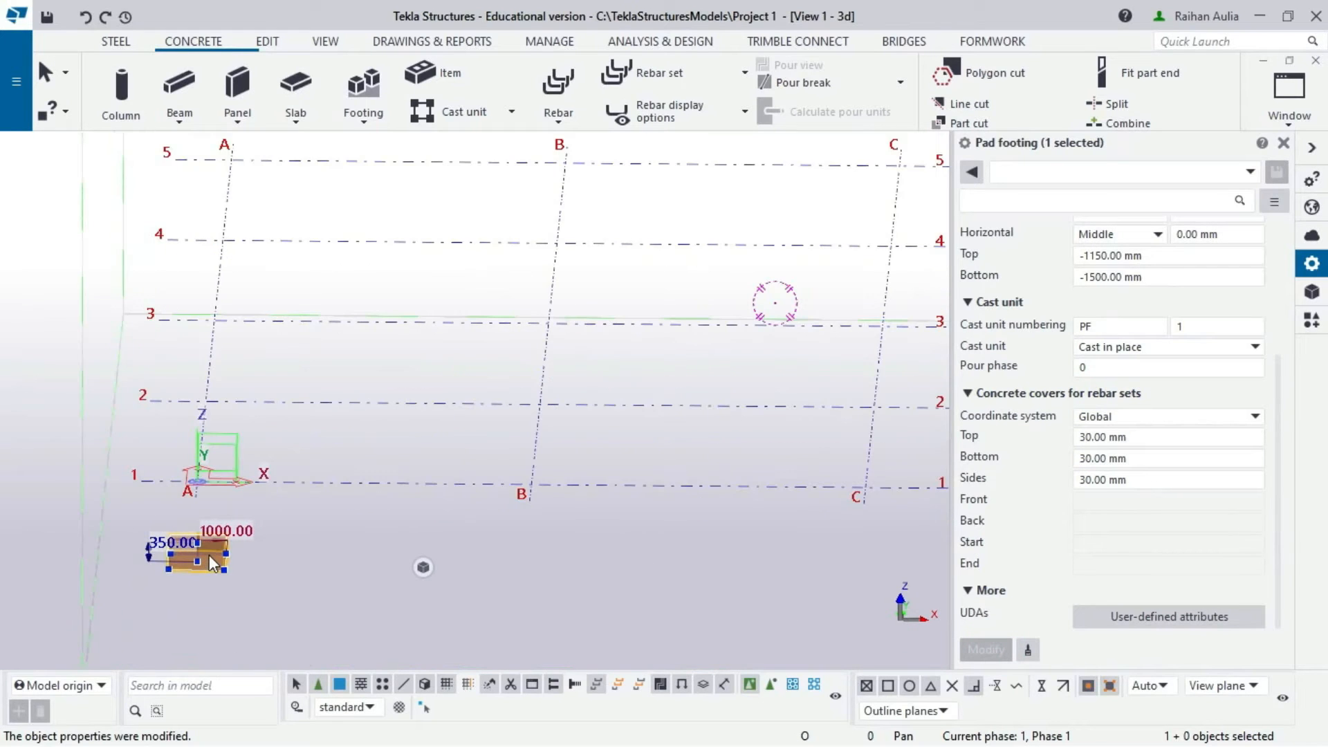
- Copy the A/1 footing from its origin onto successive grid points along grid A
{"action": "scroll", "coordinate": [209, 558], "scroll_direction": "down", "scroll_amount": 3}
{"action": "right_click", "coordinate": [210, 560]}
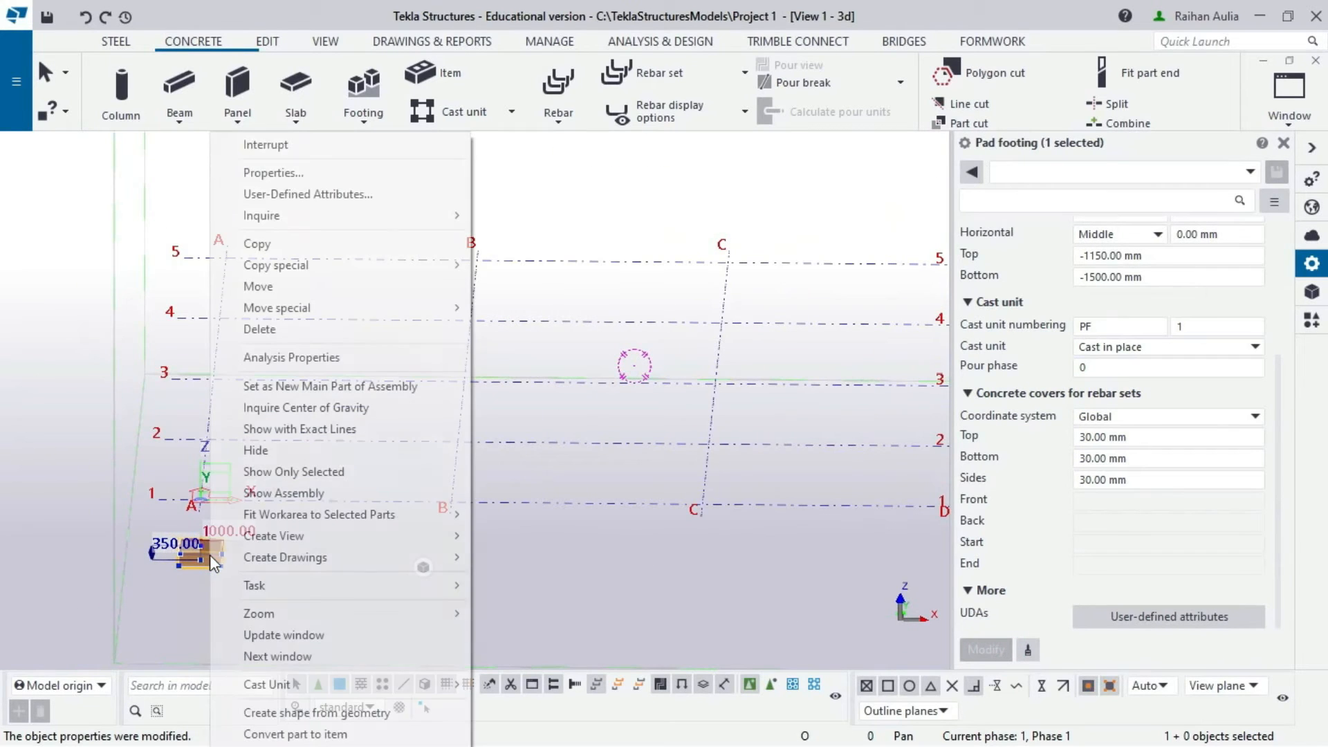
{"action": "left_click", "coordinate": [260, 249]}
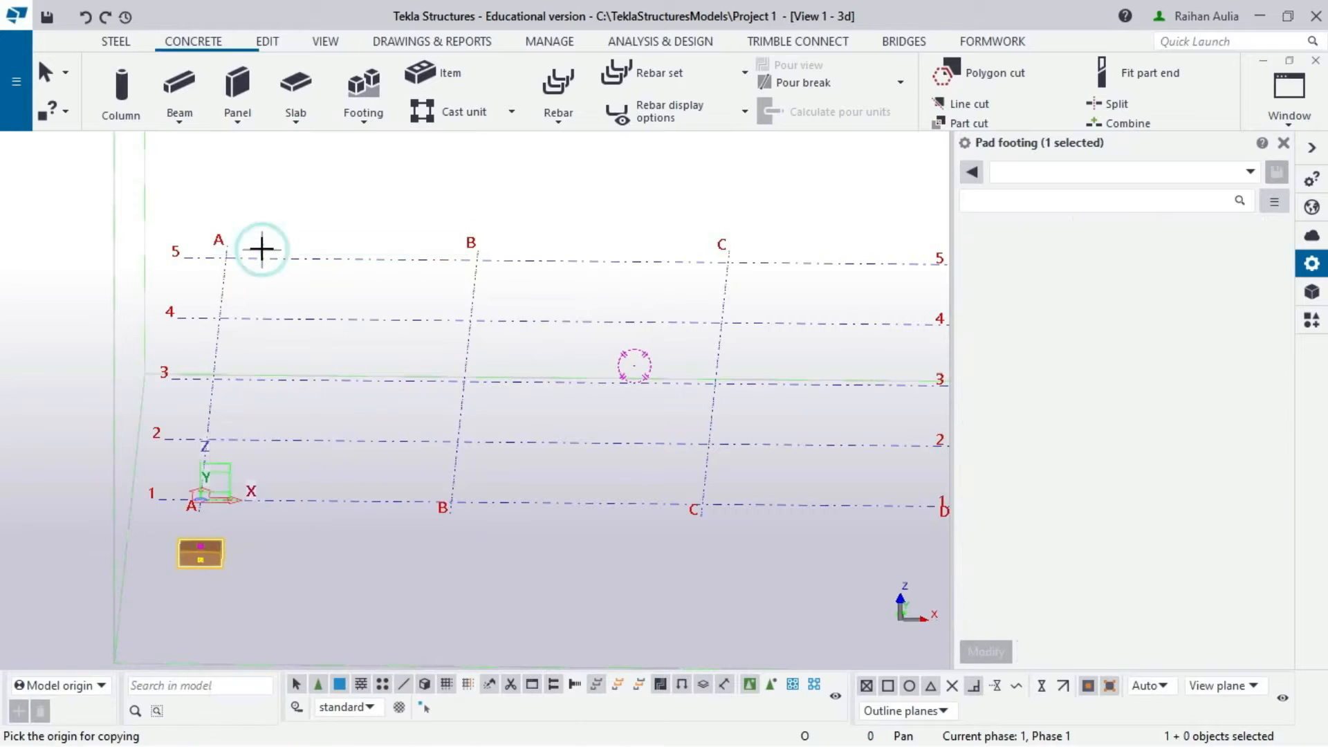
{"action": "scroll", "coordinate": [208, 487], "scroll_direction": "down", "scroll_amount": 1}
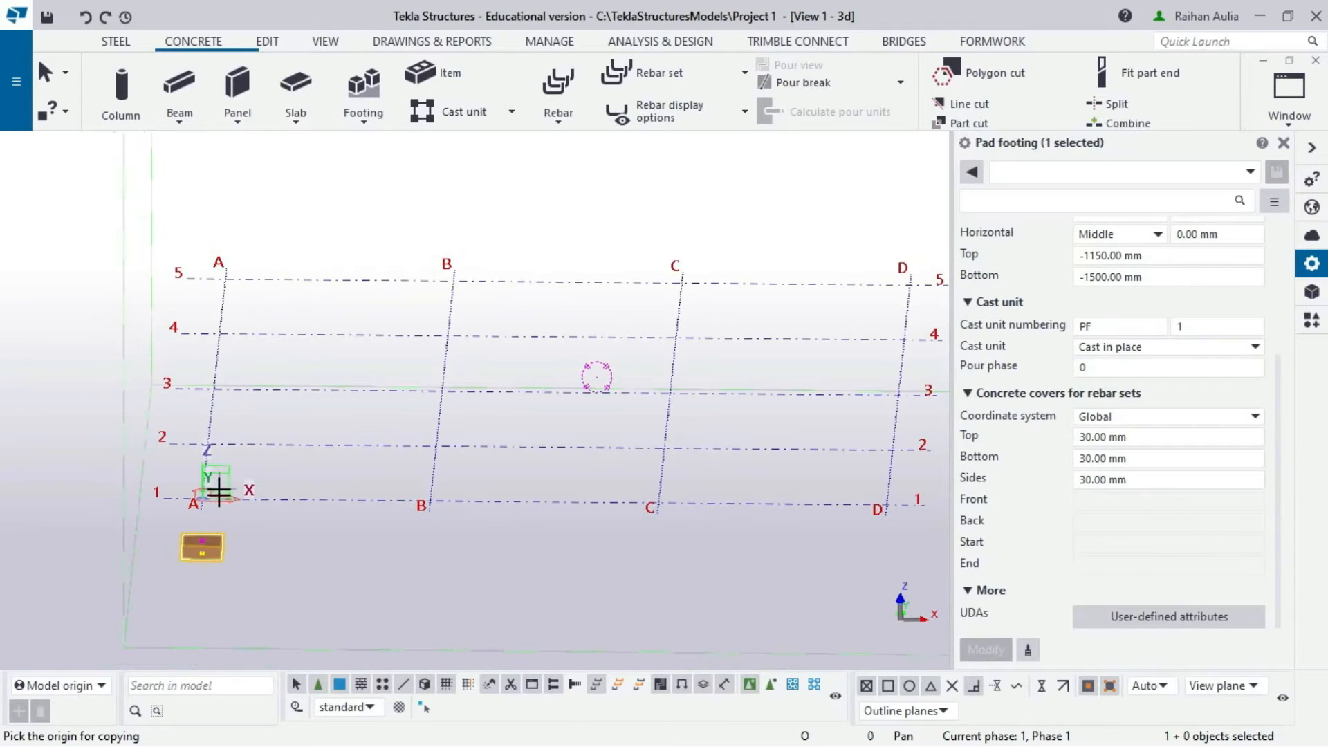
{"action": "left_click", "coordinate": [164, 495]}
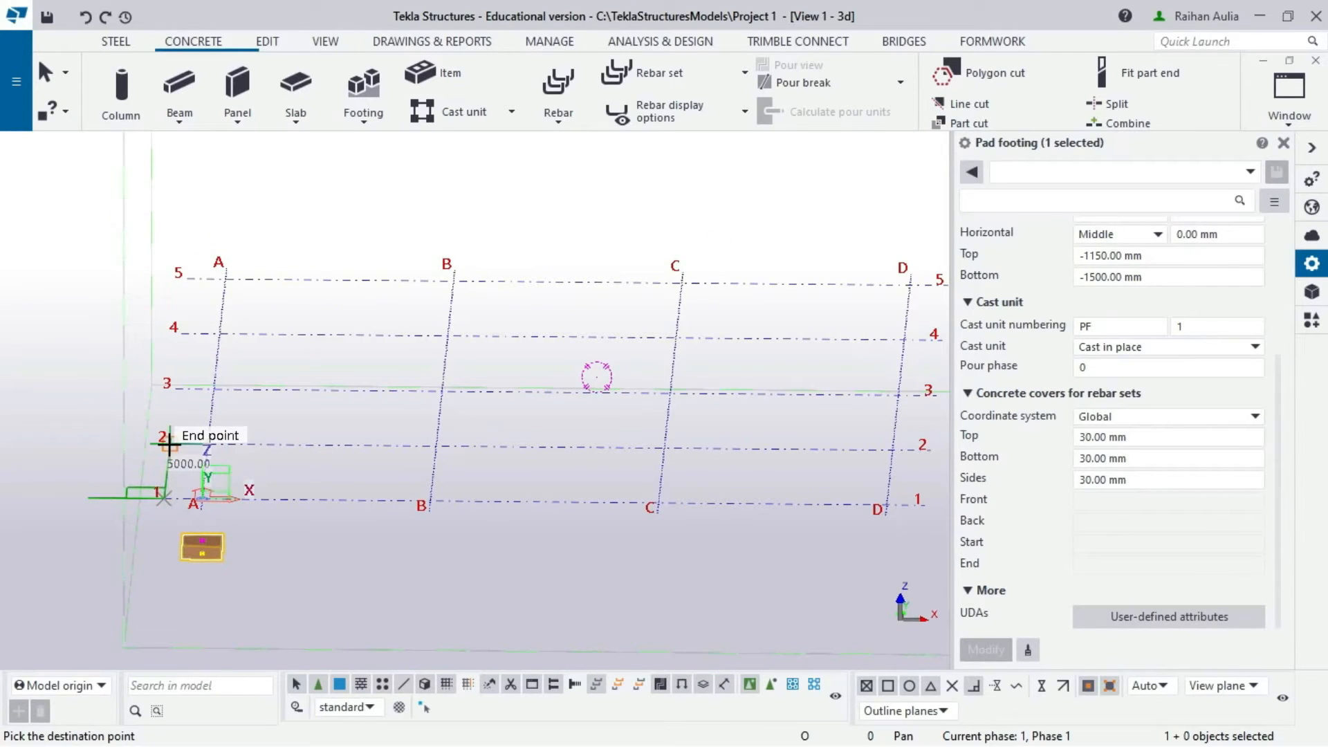
{"action": "left_click", "coordinate": [170, 445]}
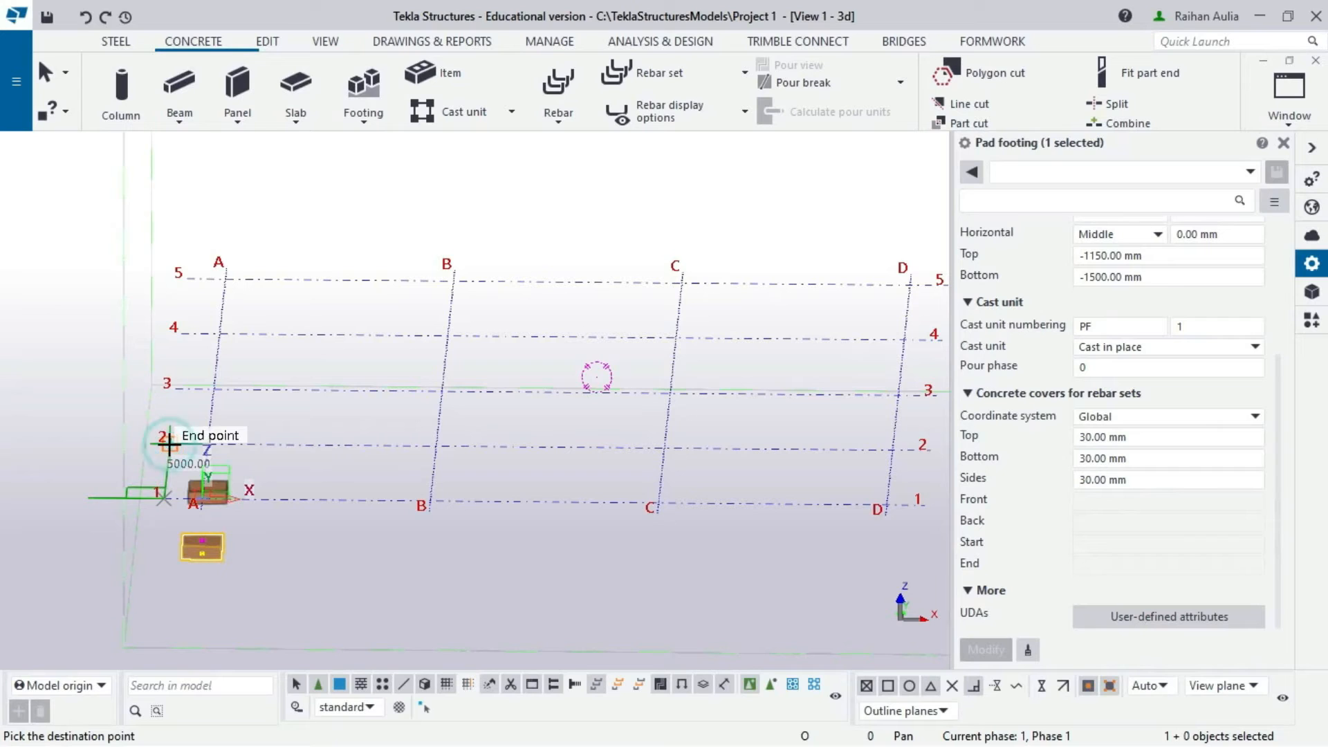
{"action": "left_click", "coordinate": [175, 390]}
{"action": "left_click", "coordinate": [184, 333]}
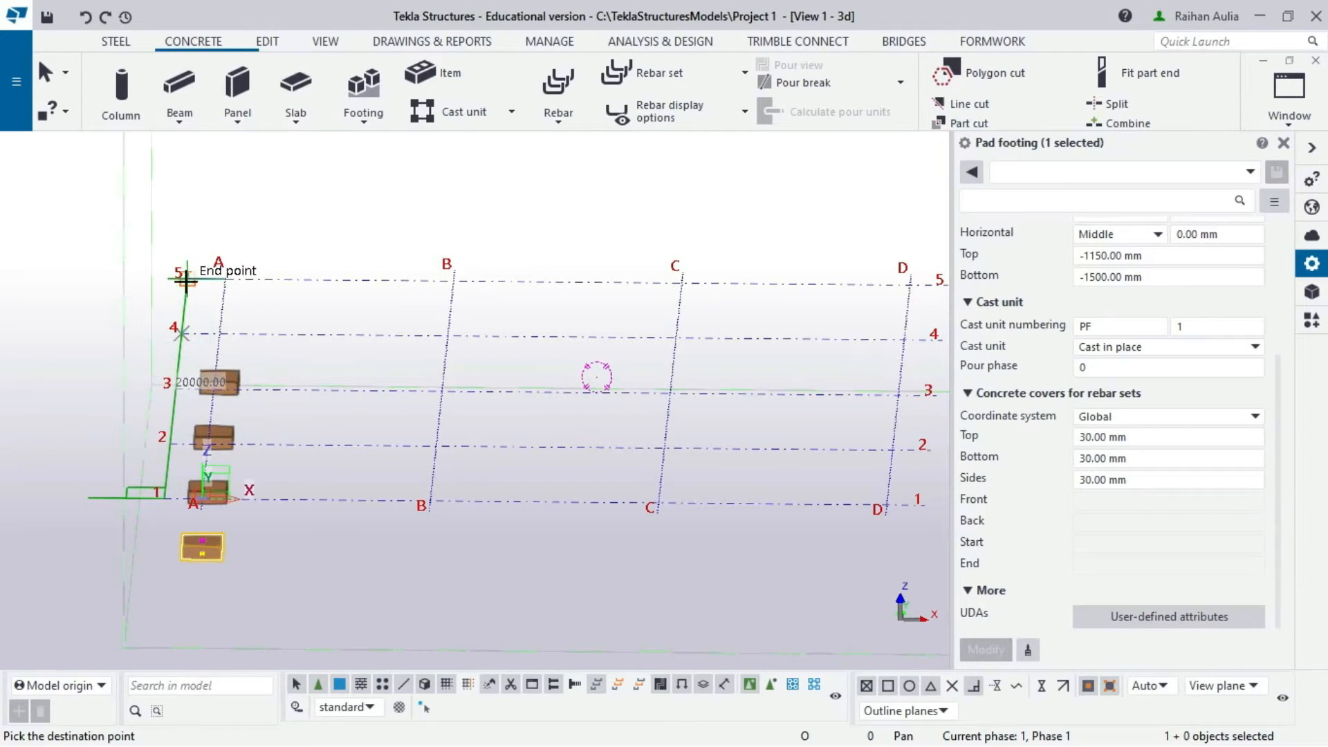
{"action": "right_click", "coordinate": [206, 216]}
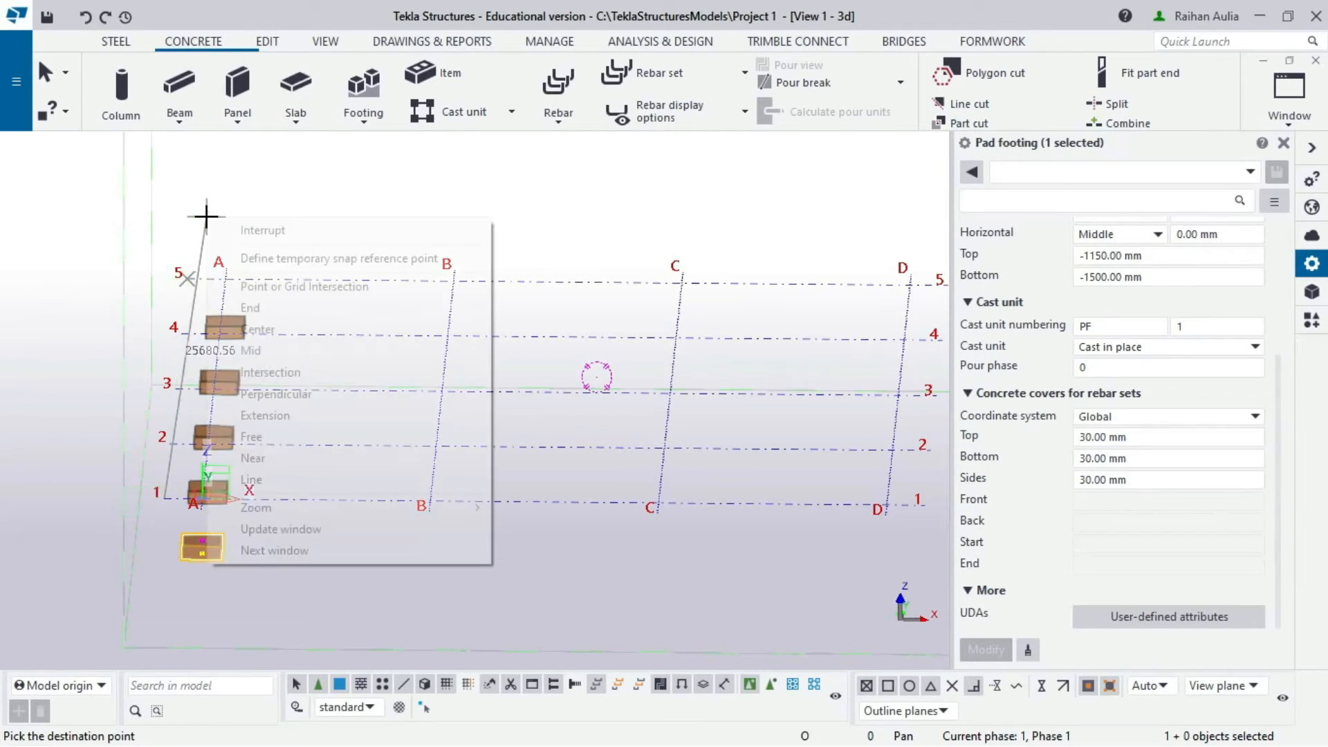
{"action": "left_click", "coordinate": [234, 223]}
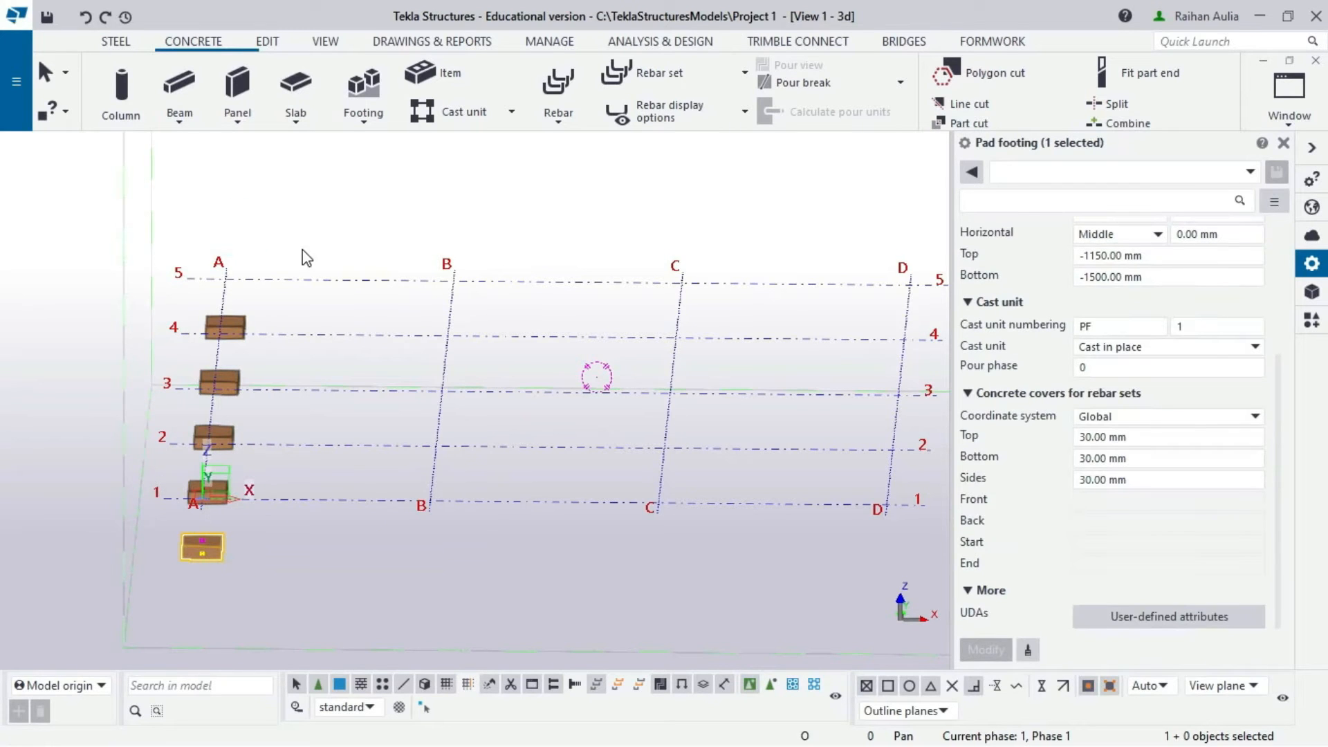
{"action": "left_click", "coordinate": [361, 213]}
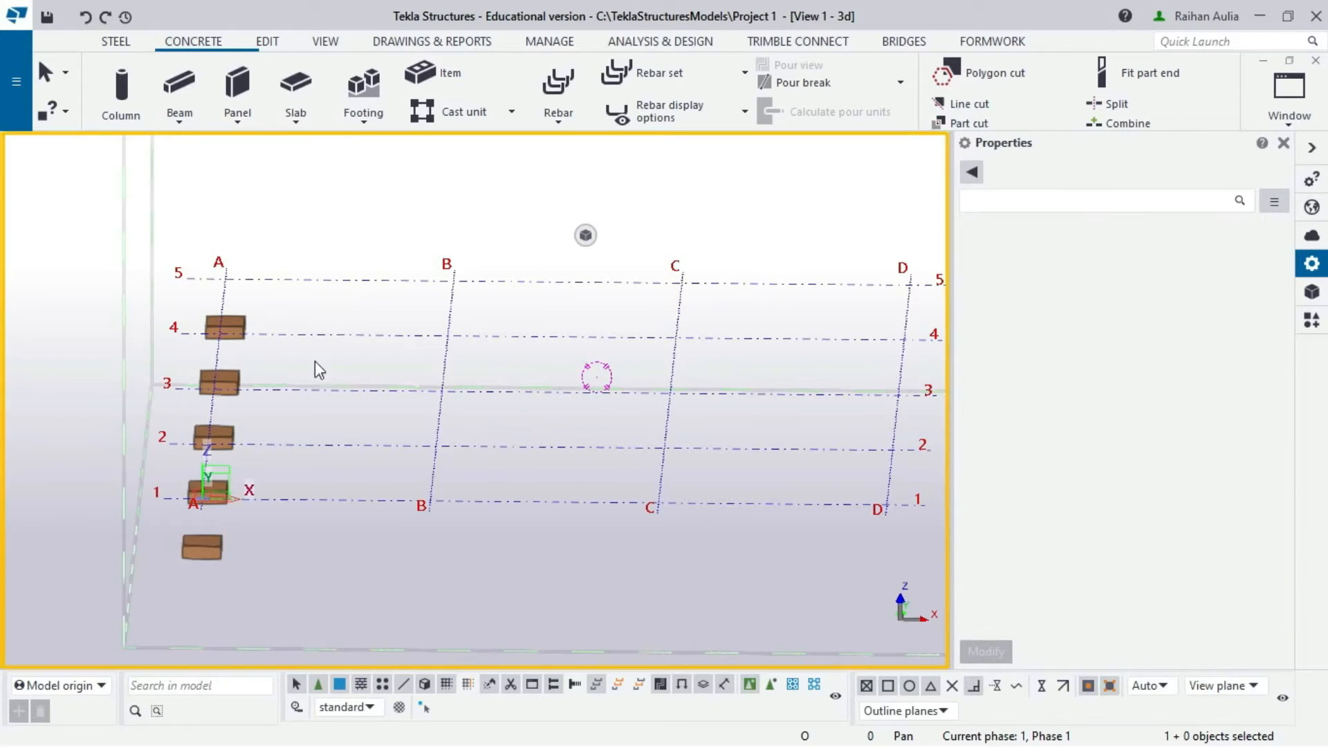
- Orbit to an oblique view and window-select all five footings on grid A
{"action": "middle_click_drag", "start_coordinate": [314, 361], "coordinate": [198, 444], "text": "ctrl"}
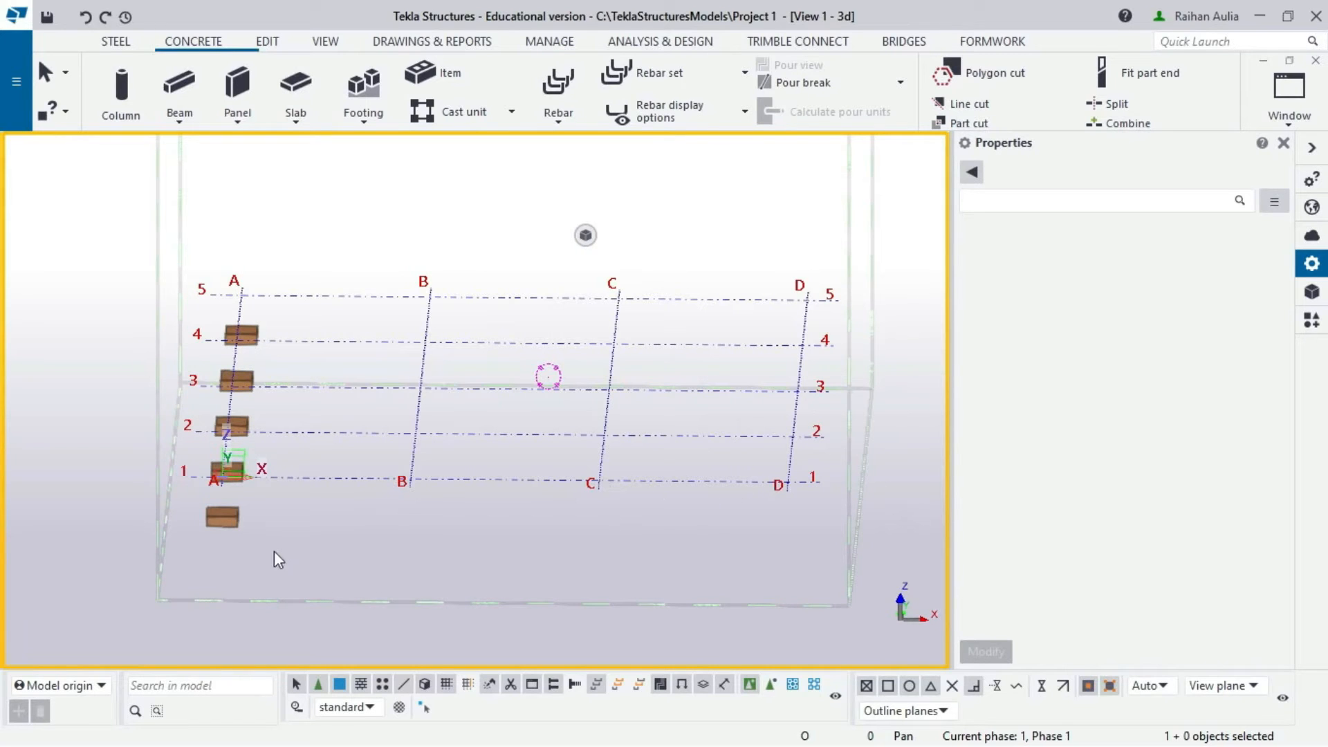
{"action": "middle_click_drag", "start_coordinate": [274, 551], "coordinate": [334, 473], "text": "ctrl"}
{"action": "scroll", "coordinate": [262, 502], "scroll_direction": "up", "scroll_amount": 5}
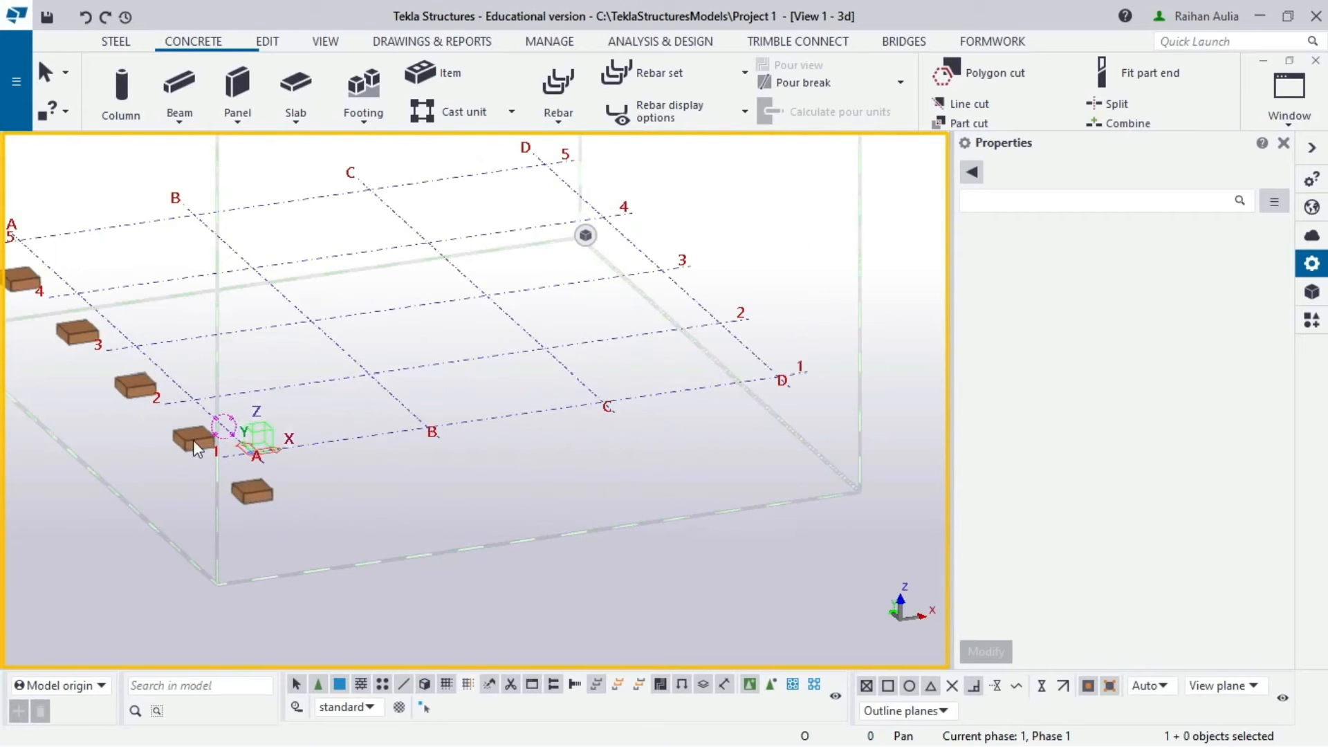
{"action": "scroll", "coordinate": [133, 357], "scroll_direction": "down", "scroll_amount": 3}
{"action": "left_click_drag", "start_coordinate": [33, 268], "coordinate": [240, 467]}
{"action": "middle_click_drag", "start_coordinate": [241, 468], "coordinate": [230, 368], "text": "ctrl"}
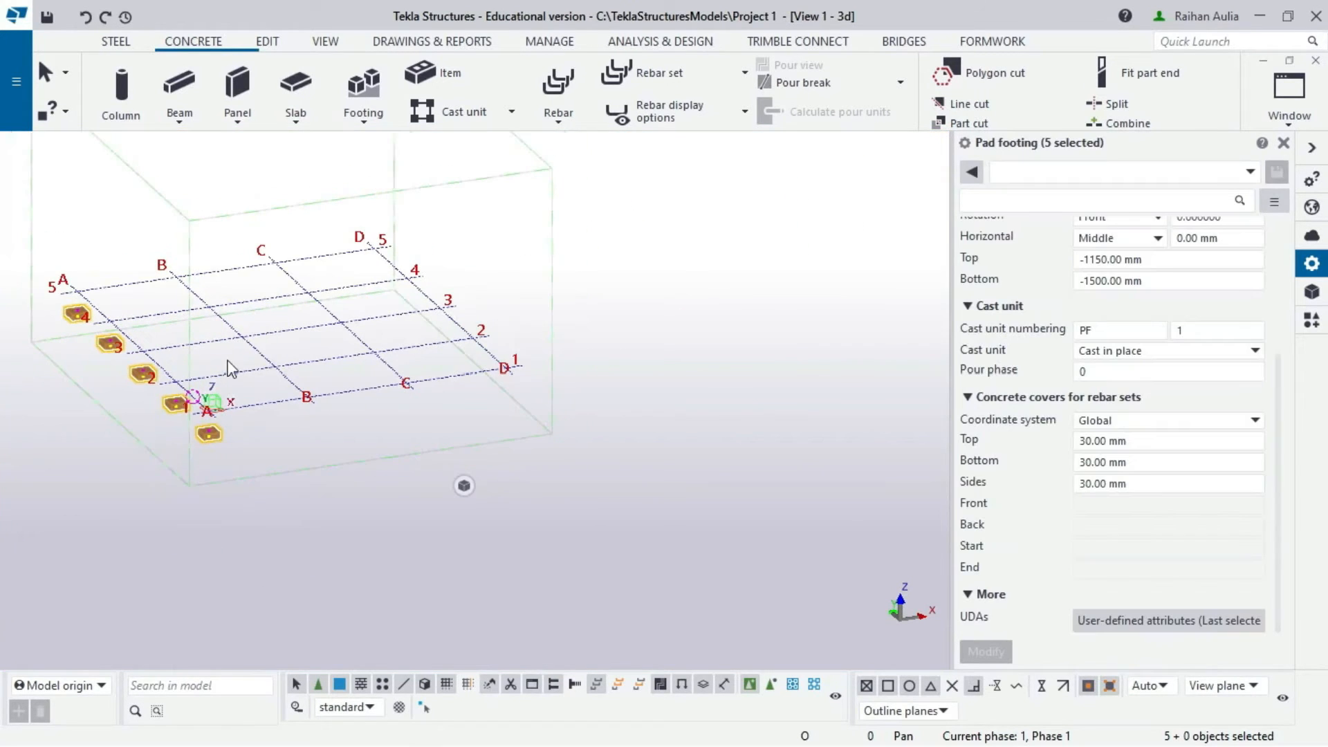
- Linear-copy the grid A footings with dX 6000 and 3 copies, then stop picking
{"action": "right_click", "coordinate": [204, 436]}
{"action": "mouse_move", "coordinate": [276, 337]}
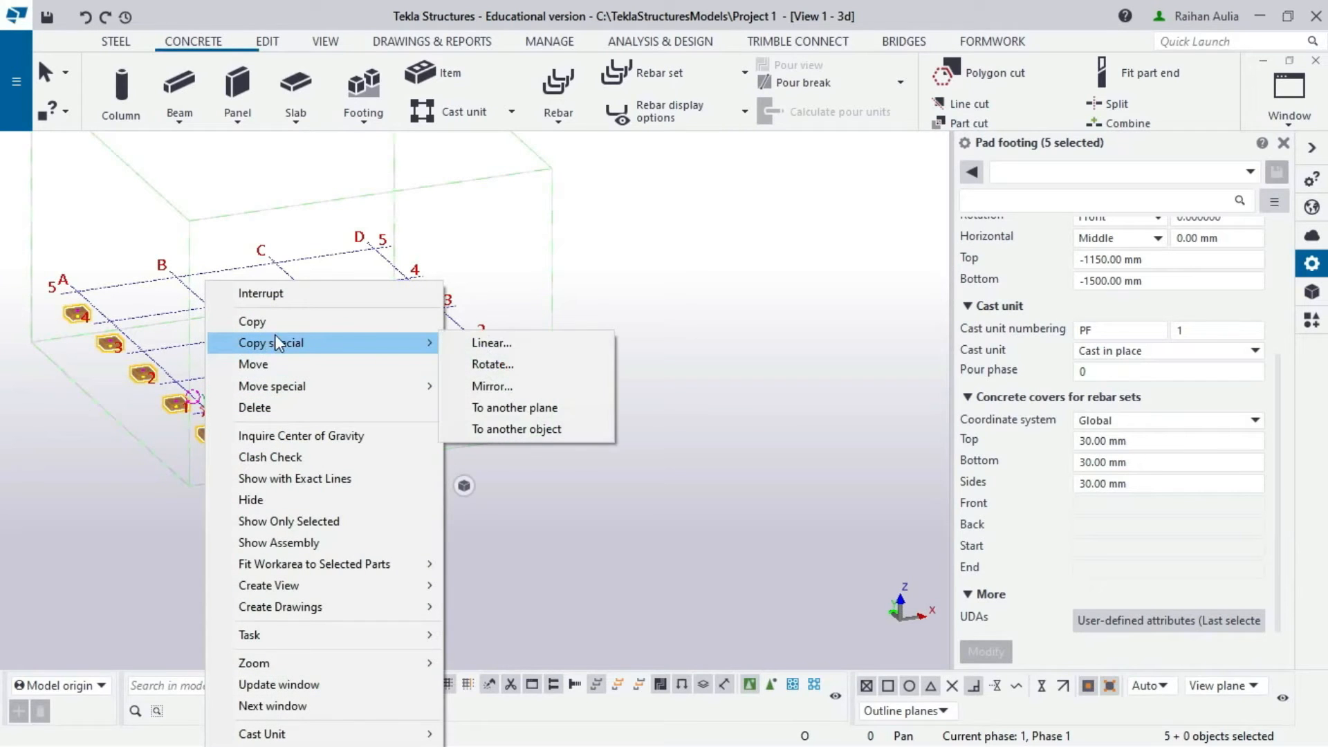
{"action": "left_click", "coordinate": [482, 344]}
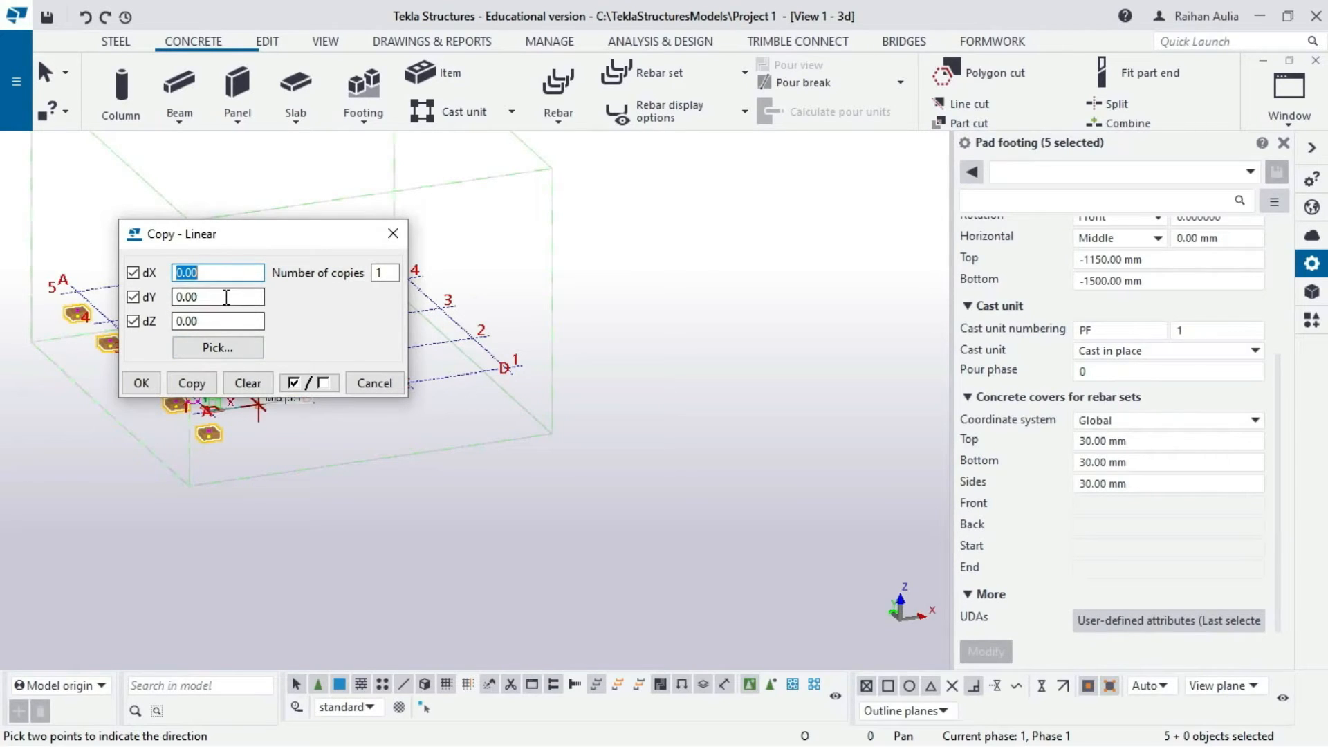
{"action": "type", "text": "6000"}
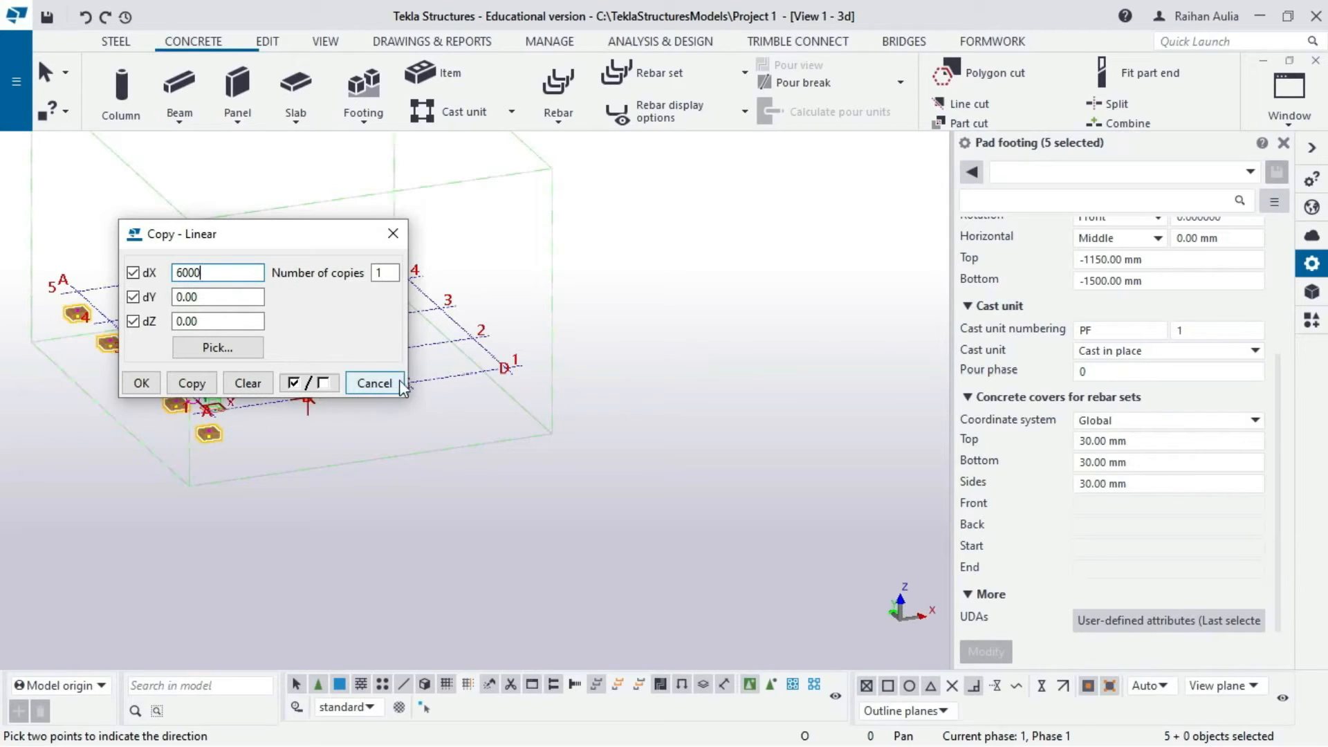
{"action": "double_click", "coordinate": [377, 273]}
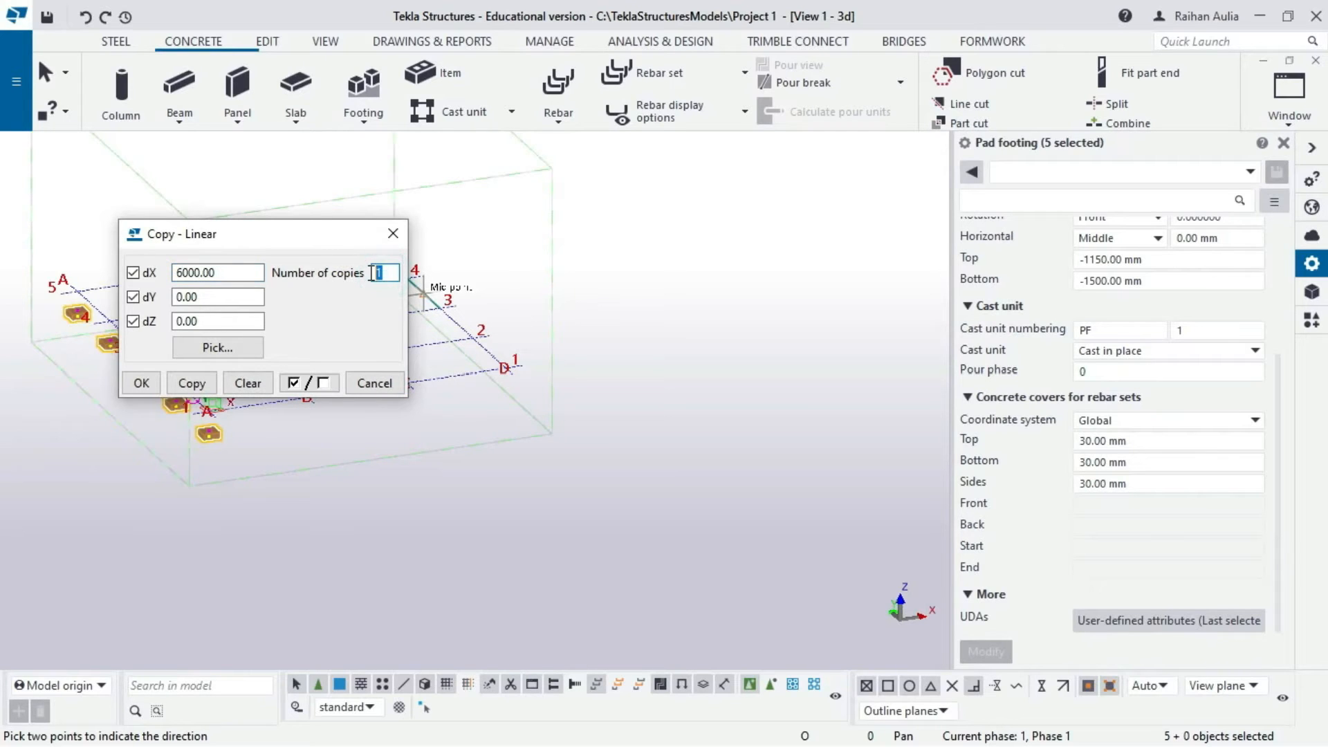
{"action": "left_click", "coordinate": [208, 383]}
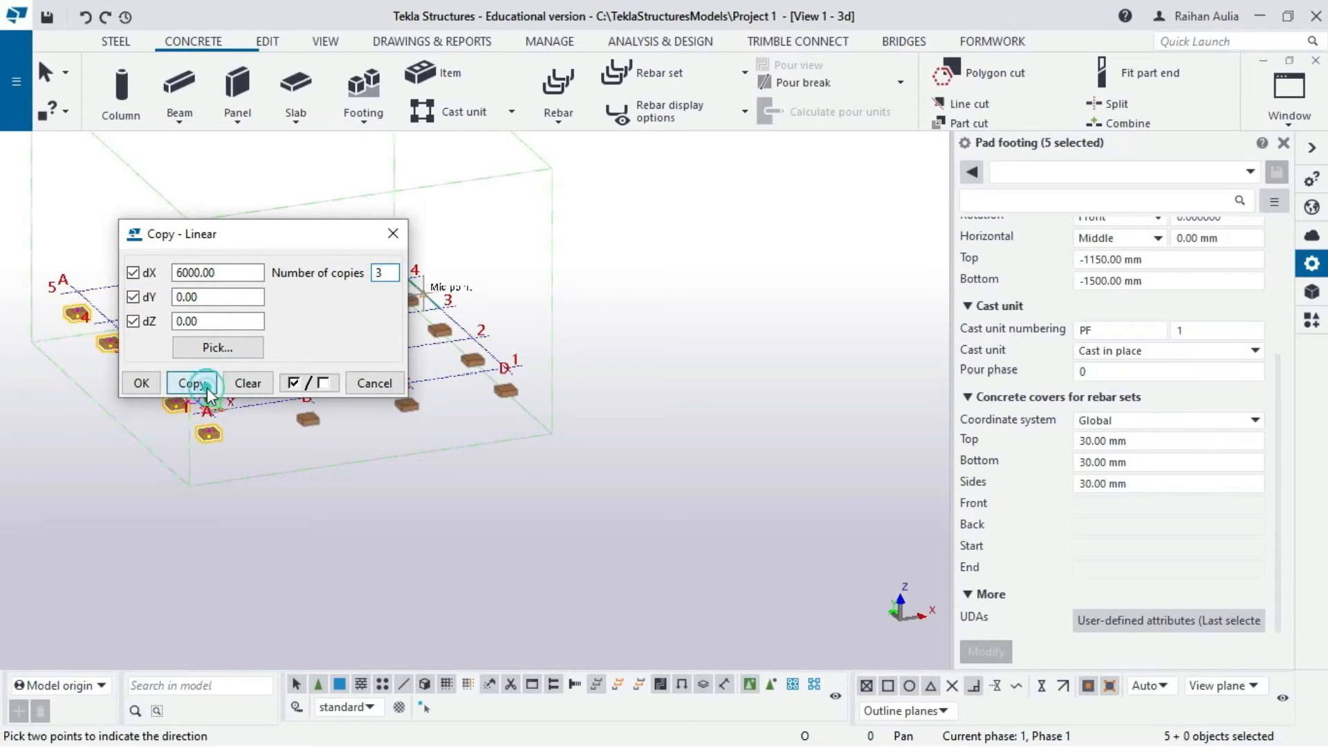
{"action": "left_click", "coordinate": [156, 385]}
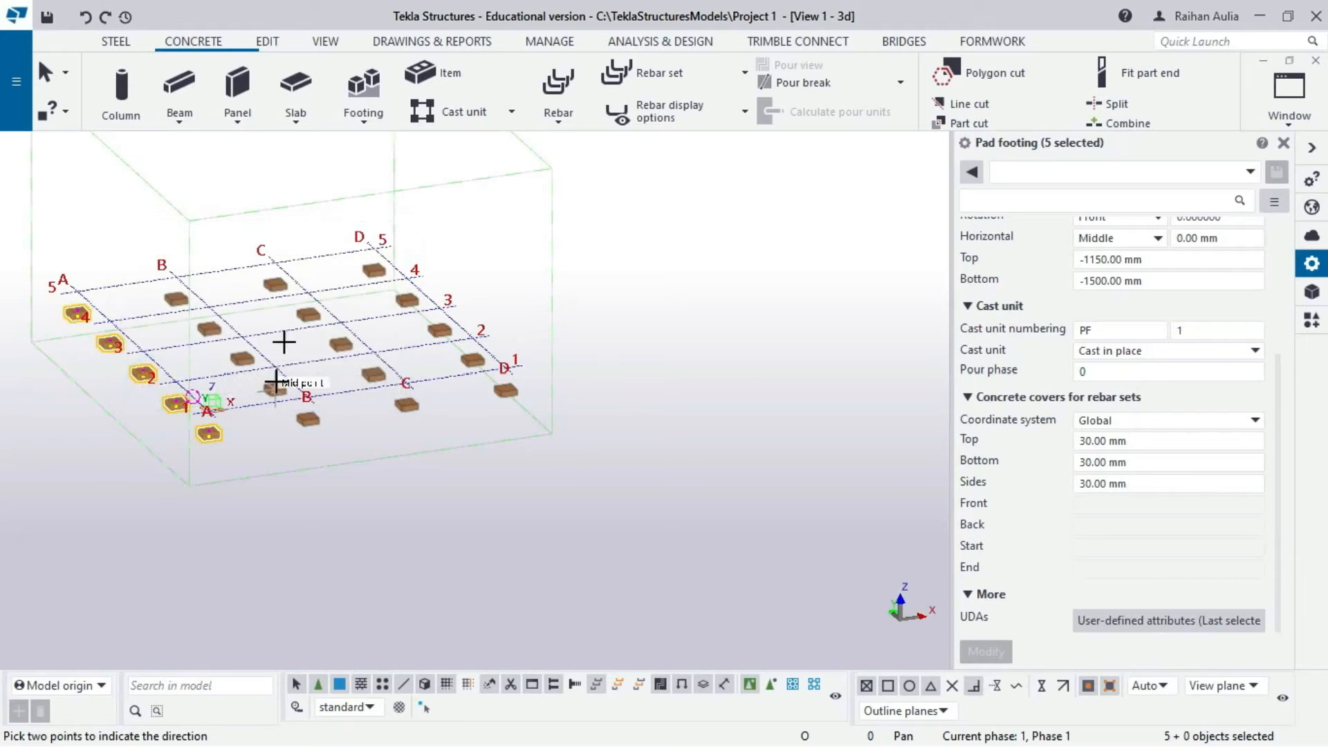
{"action": "right_click", "coordinate": [330, 207]}
{"action": "left_click", "coordinate": [371, 230]}
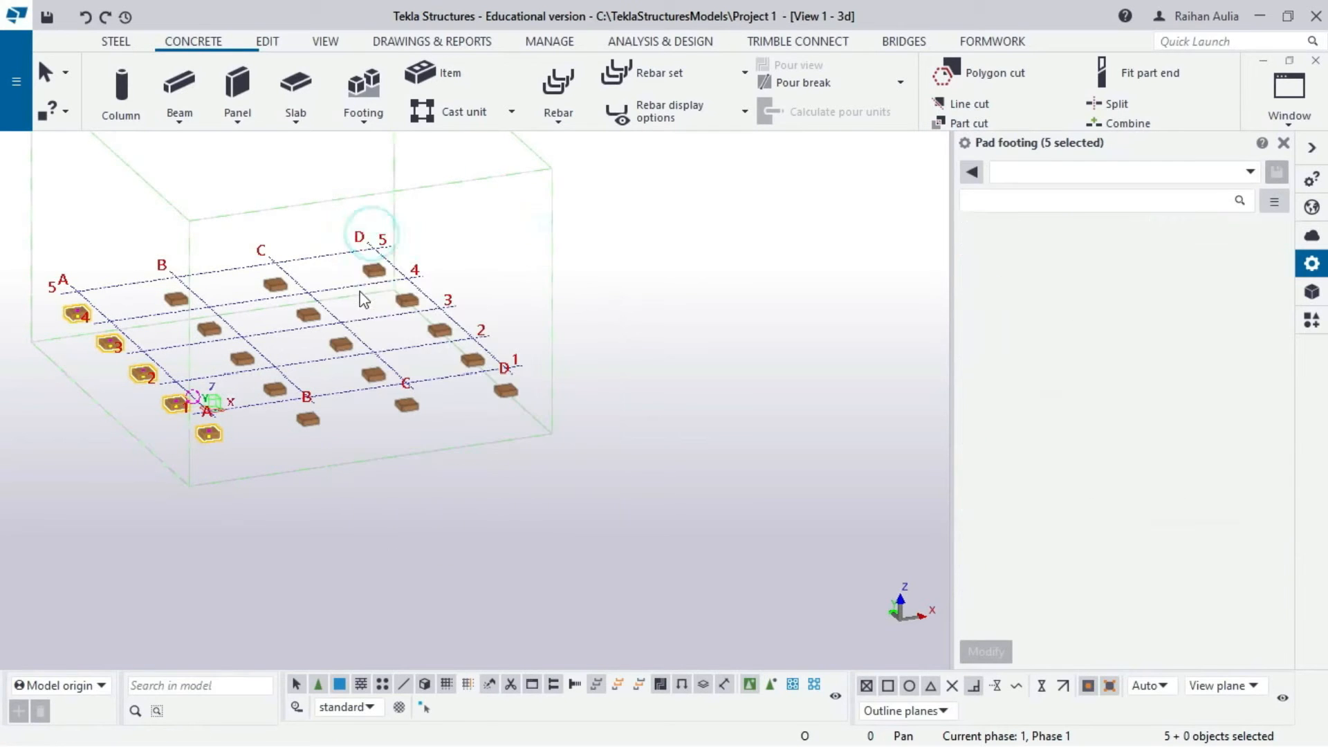
- Delete the pad footing at B/4
{"action": "scroll", "coordinate": [361, 296], "scroll_direction": "down", "scroll_amount": 2}
{"action": "middle_click_drag", "start_coordinate": [337, 292], "coordinate": [262, 348], "text": "ctrl"}
{"action": "scroll", "coordinate": [265, 296], "scroll_direction": "up", "scroll_amount": 4}
{"action": "left_click", "coordinate": [335, 171]}
{"action": "scroll", "coordinate": [258, 307], "scroll_direction": "down", "scroll_amount": 4}
{"action": "scroll", "coordinate": [267, 302], "scroll_direction": "up", "scroll_amount": 2}
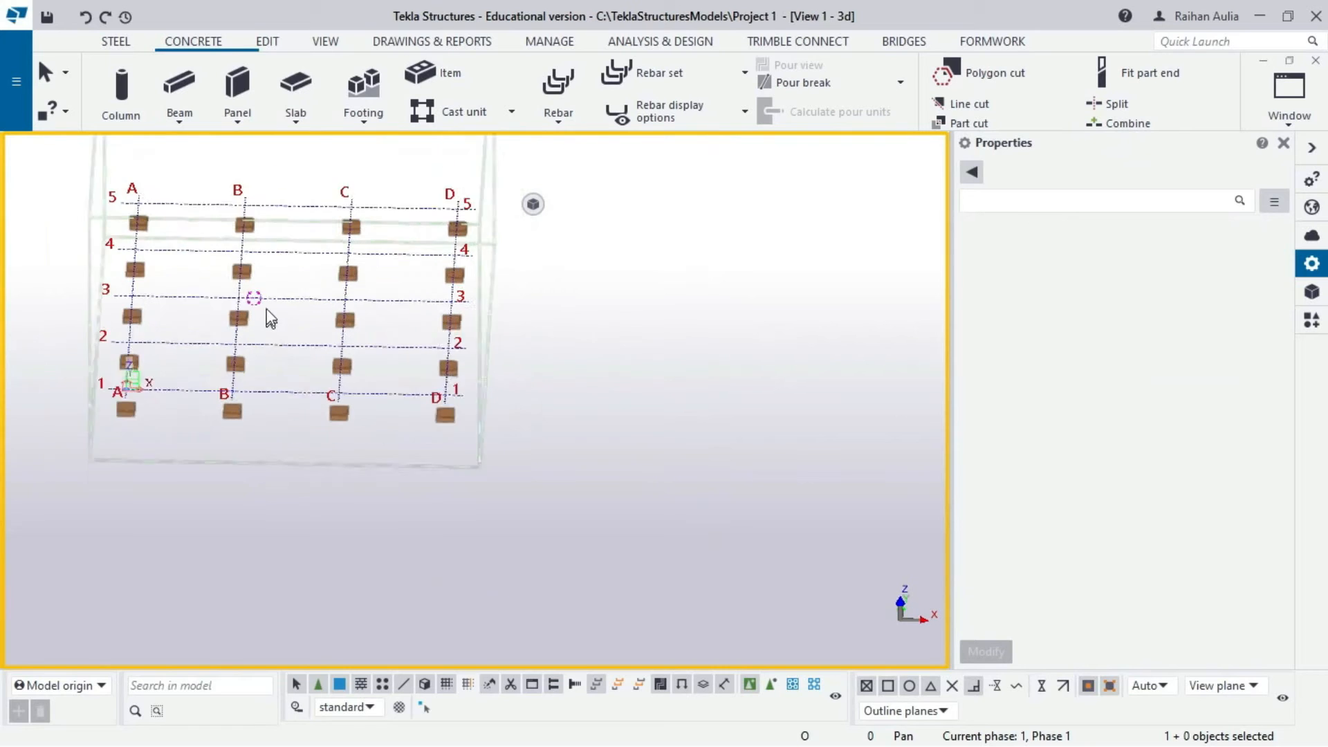
{"action": "left_click", "coordinate": [237, 264]}
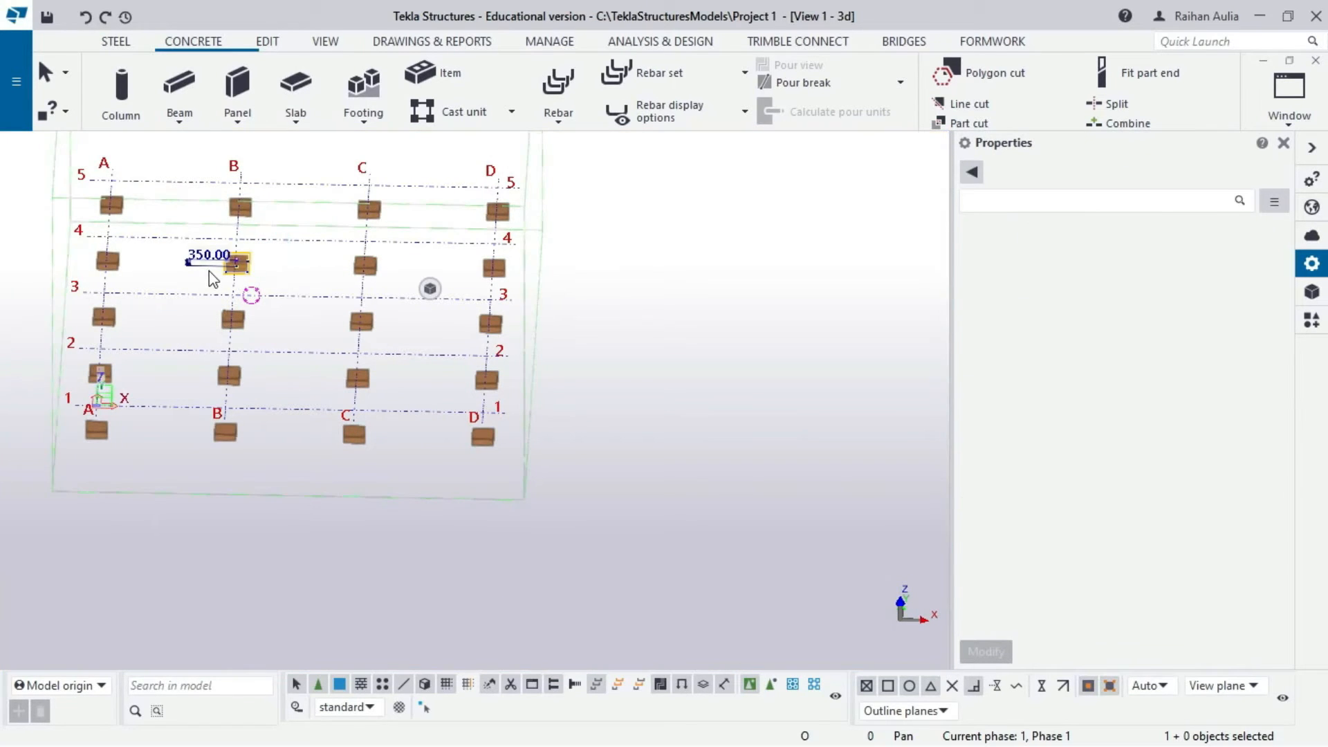
{"action": "key", "text": "Delete"}
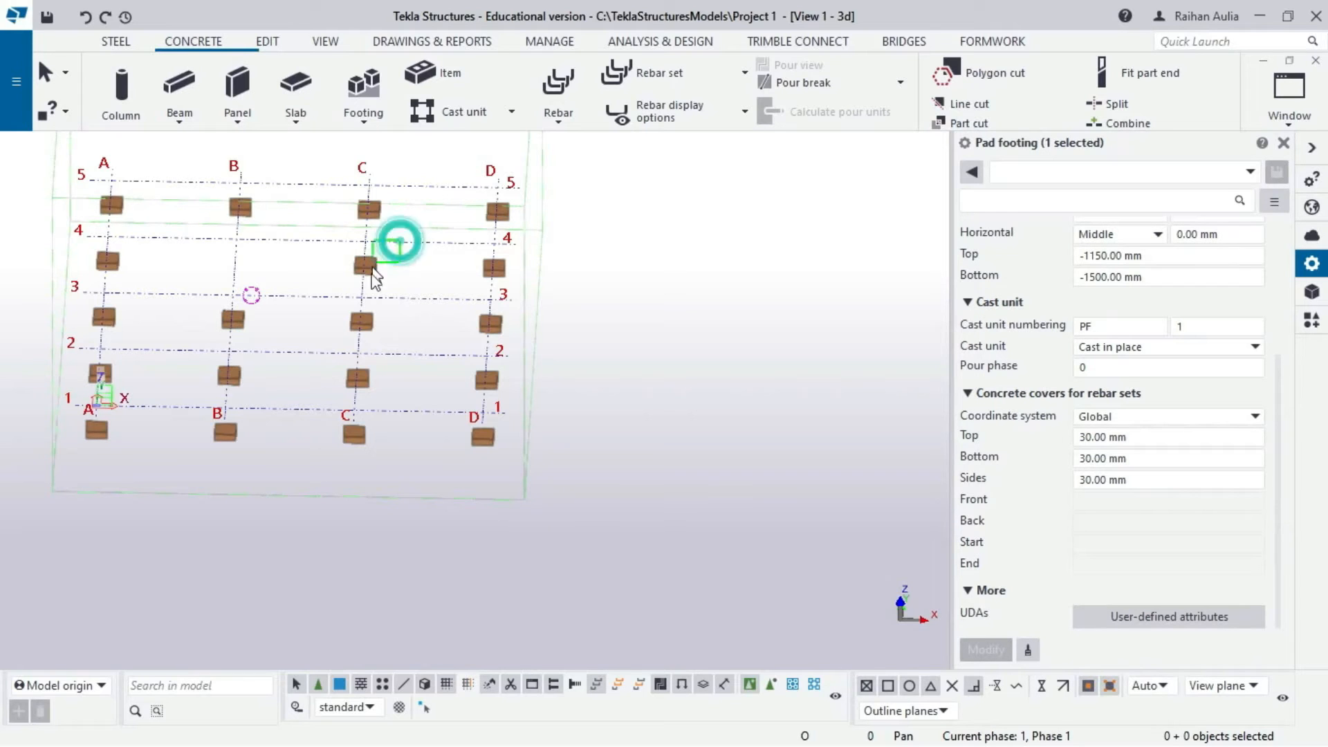
- Window-select and delete the footings at C/2, C/3 and C/4
{"action": "left_click_drag", "start_coordinate": [399, 242], "coordinate": [334, 396]}
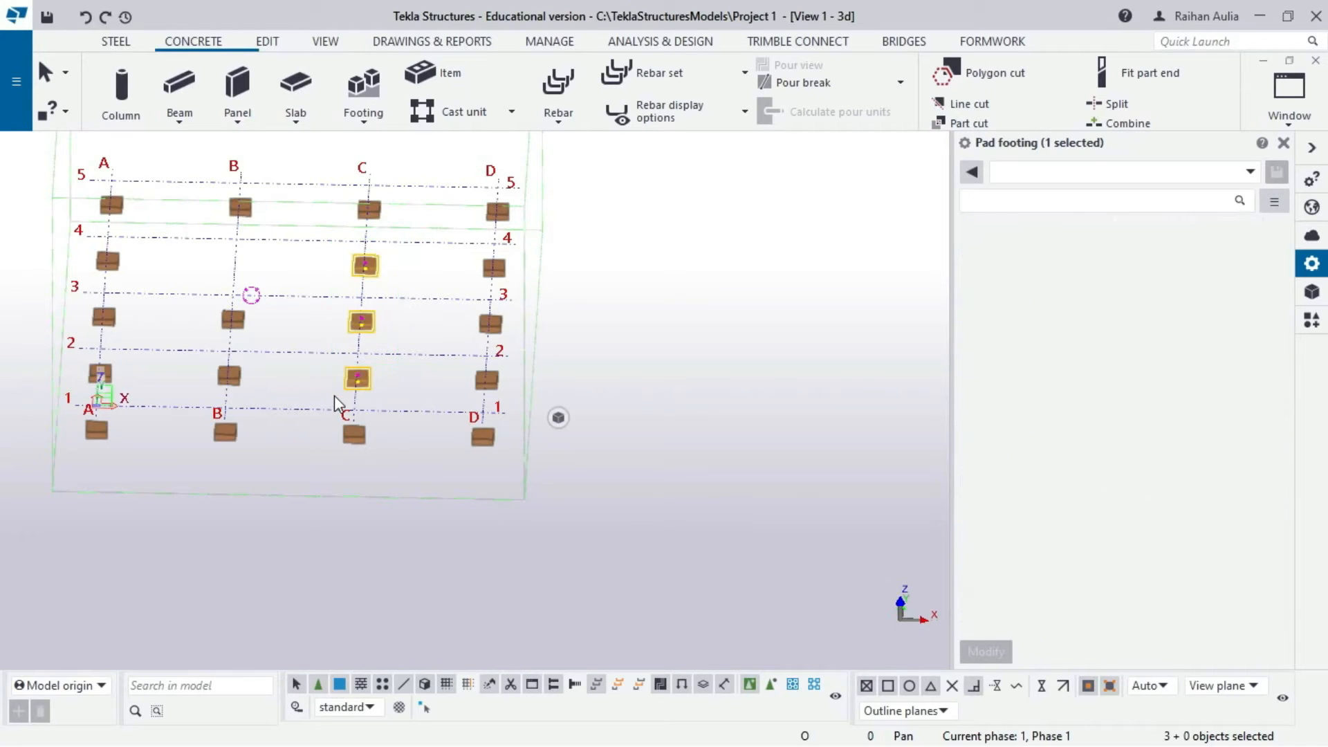
{"action": "key", "text": "Delete"}
{"action": "scroll", "coordinate": [300, 312], "scroll_direction": "down", "scroll_amount": 2}
{"action": "middle_click_drag", "start_coordinate": [300, 312], "coordinate": [410, 398]}
{"action": "scroll", "coordinate": [399, 284], "scroll_direction": "up", "scroll_amount": 2}
{"action": "scroll", "coordinate": [399, 276], "scroll_direction": "down", "scroll_amount": 2}
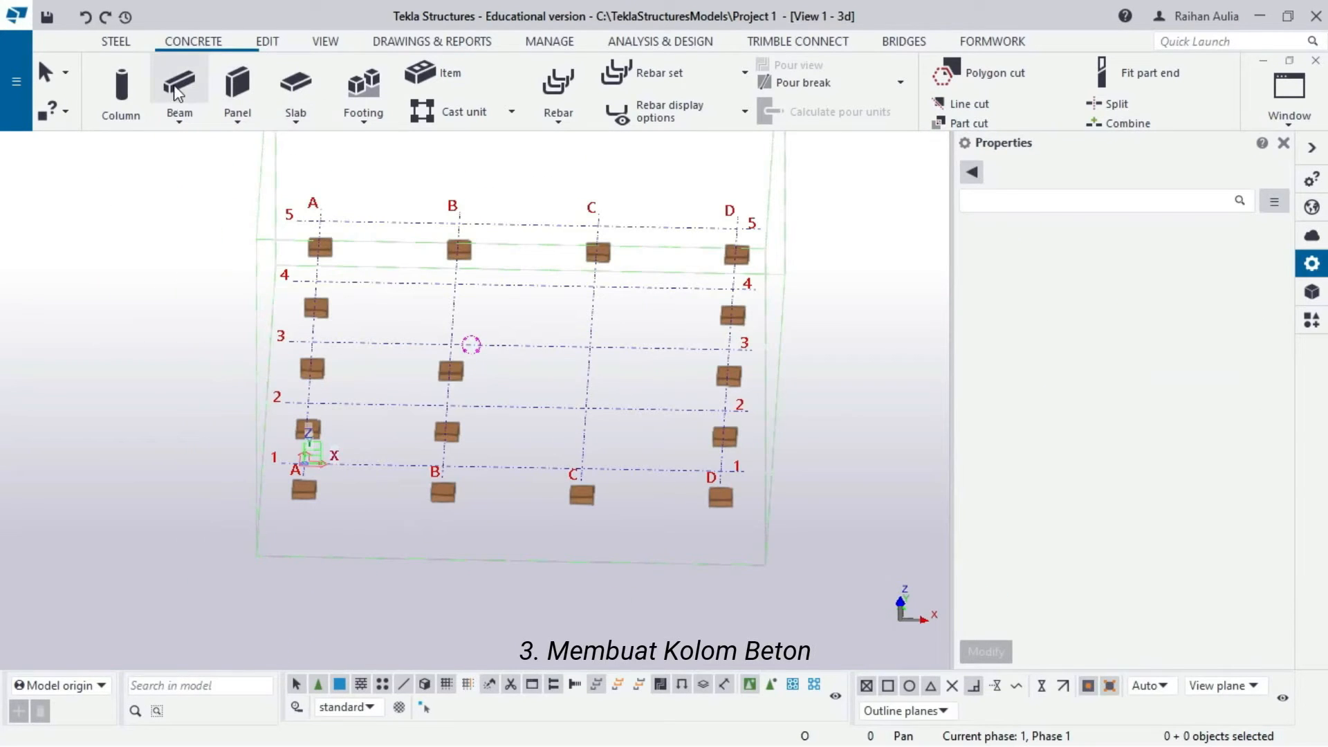
- Set up a concrete column Kolom 1: 400*400, C40, top 500, bottom -1150, cast in place
{"action": "left_click", "coordinate": [121, 87]}
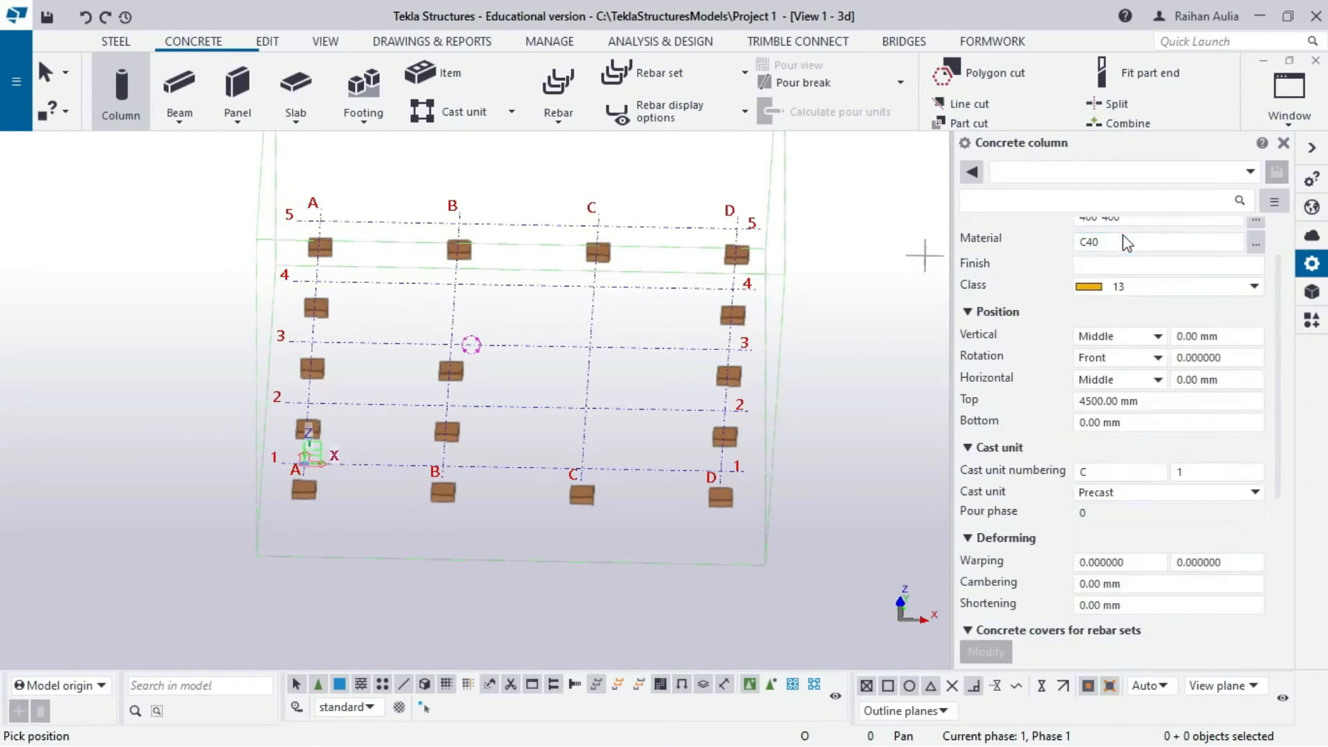
{"action": "scroll", "coordinate": [1126, 241], "scroll_direction": "up", "scroll_amount": 1}
{"action": "double_click", "coordinate": [1155, 258]}
{"action": "type", "text": "Kolom 1"}
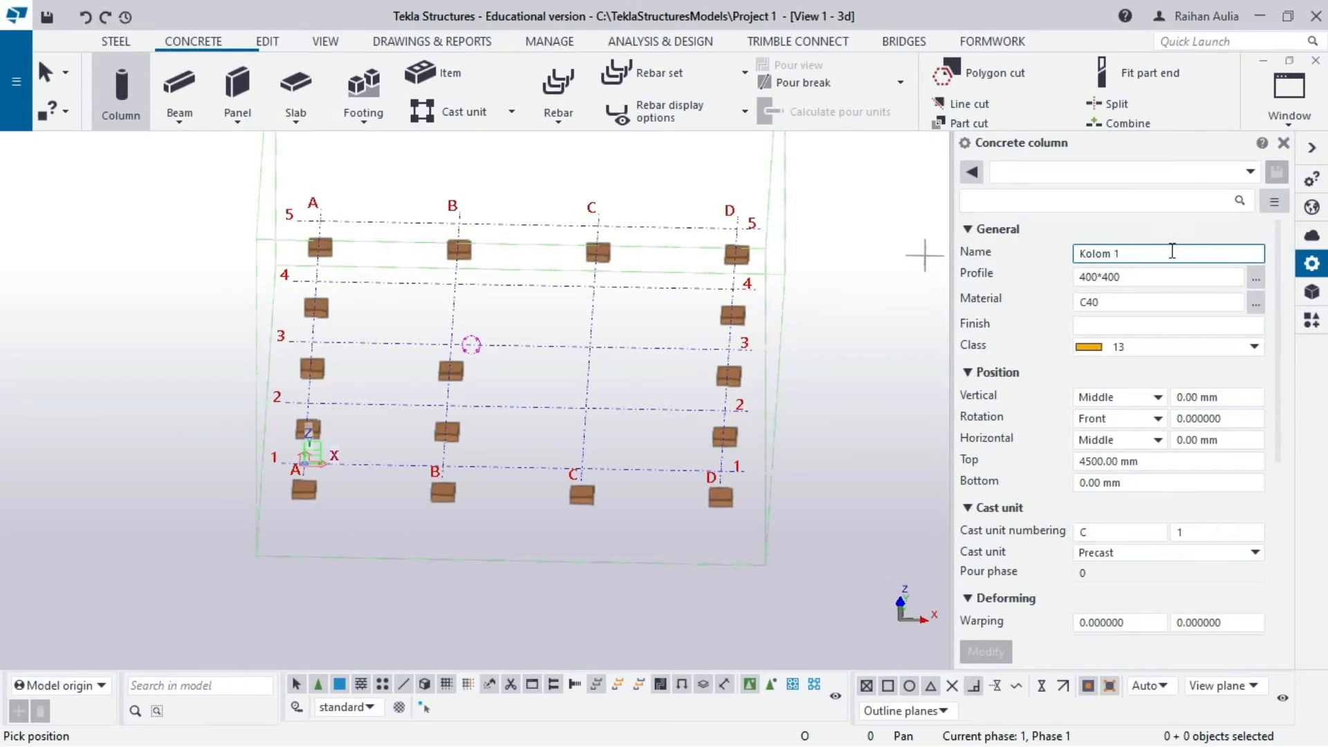
{"action": "left_click", "coordinate": [1127, 278]}
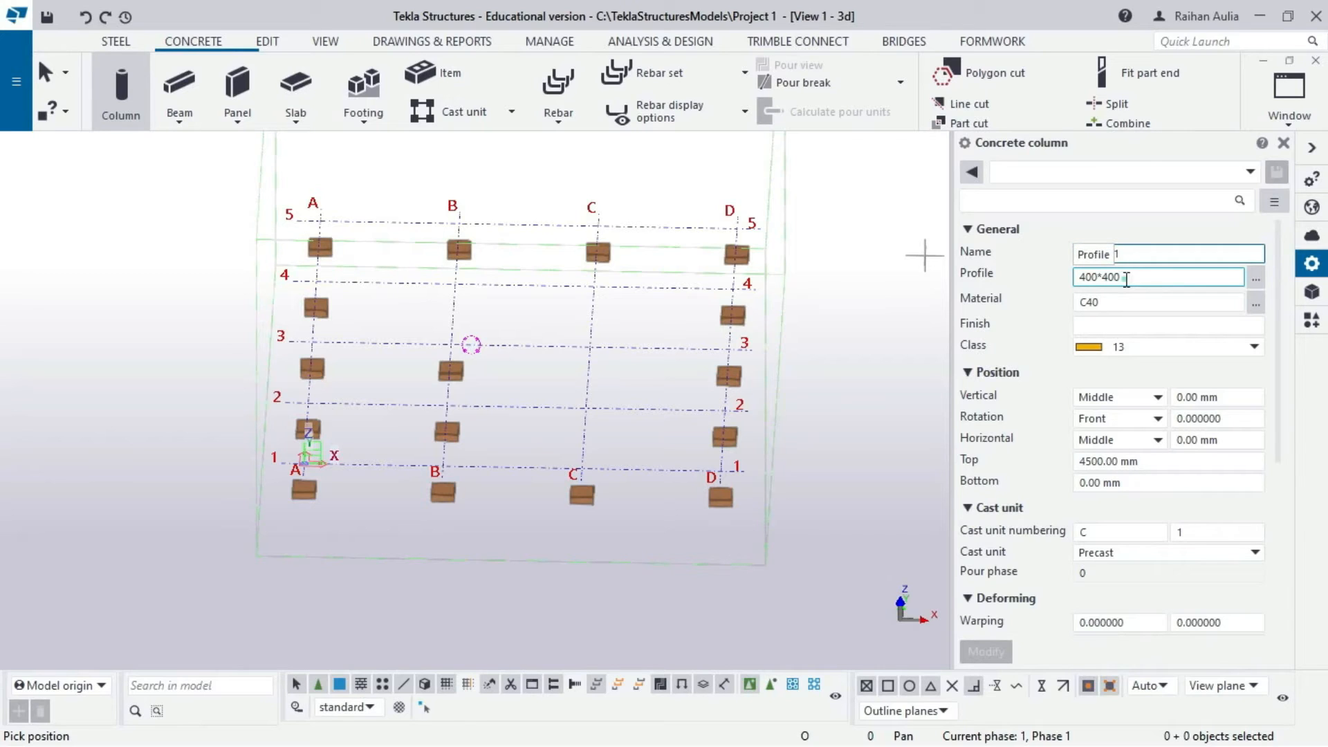
{"action": "left_click", "coordinate": [1129, 302]}
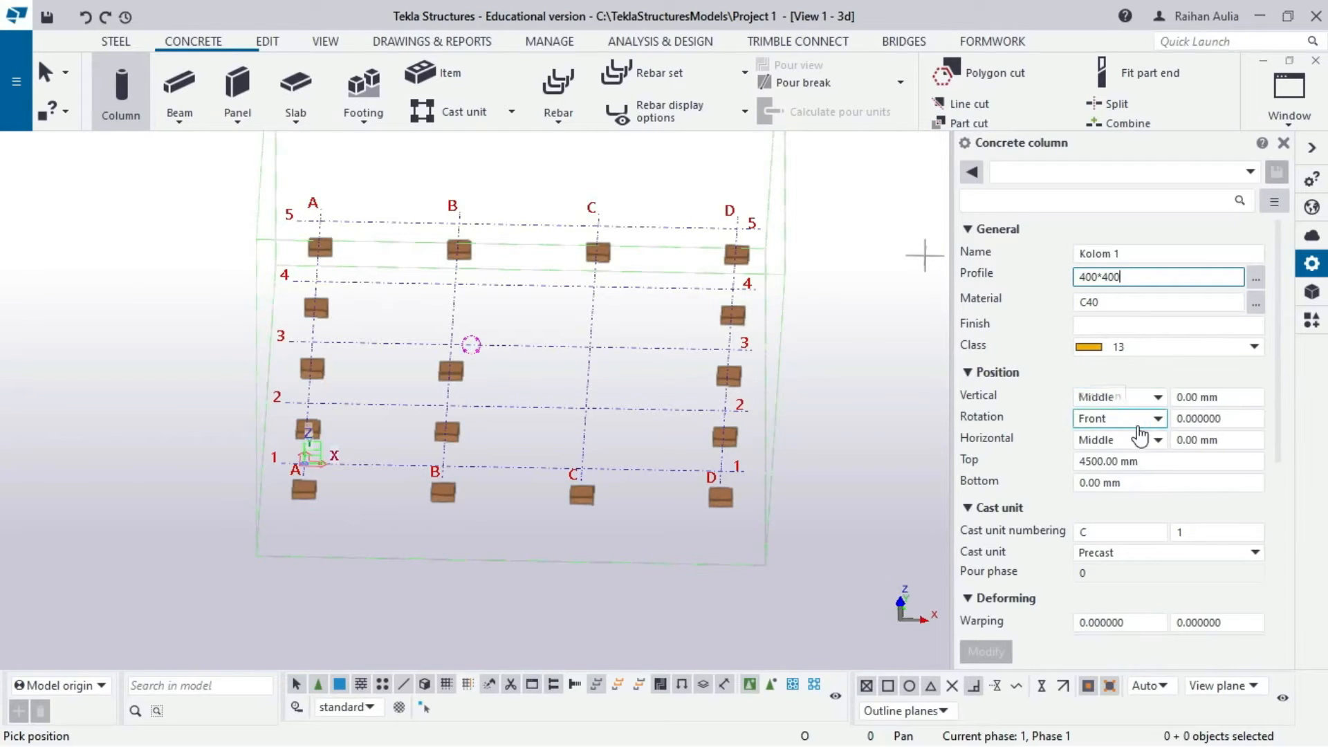
{"action": "left_click", "coordinate": [1151, 462]}
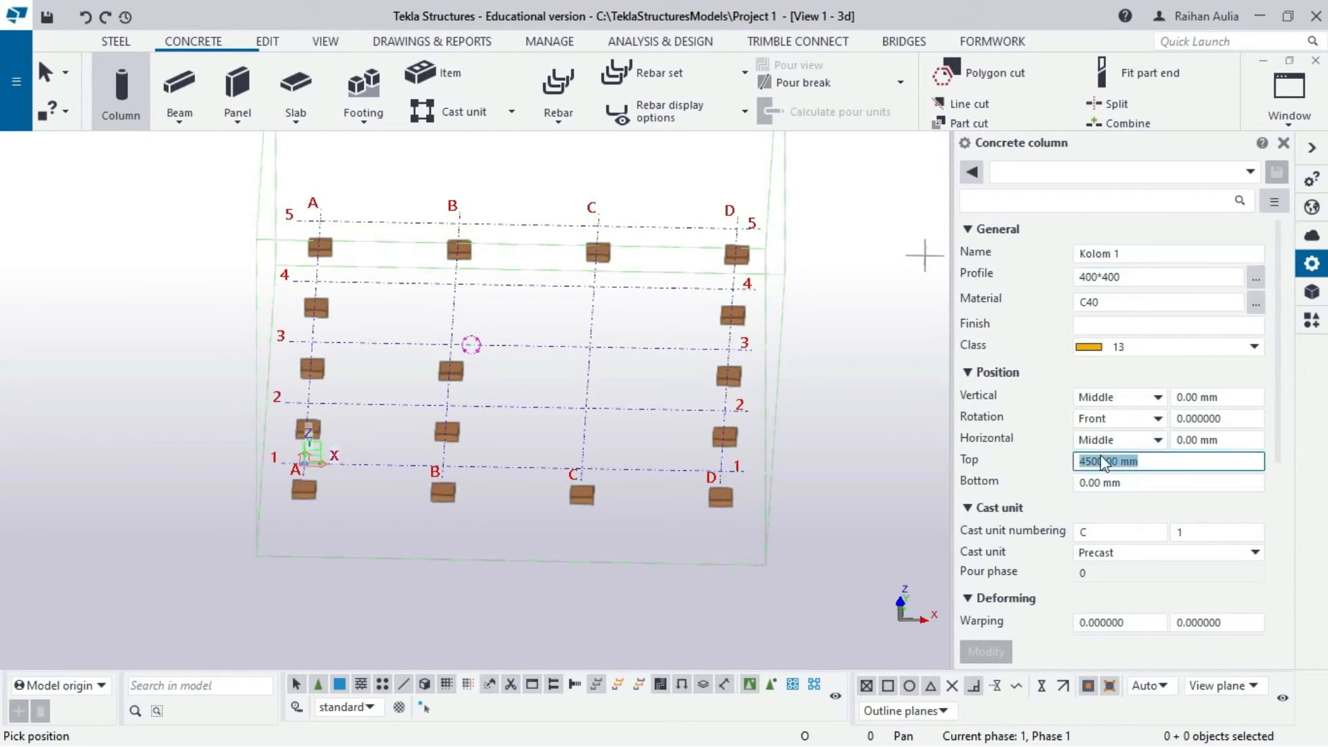
{"action": "type", "text": "500"}
{"action": "left_click", "coordinate": [1169, 482]}
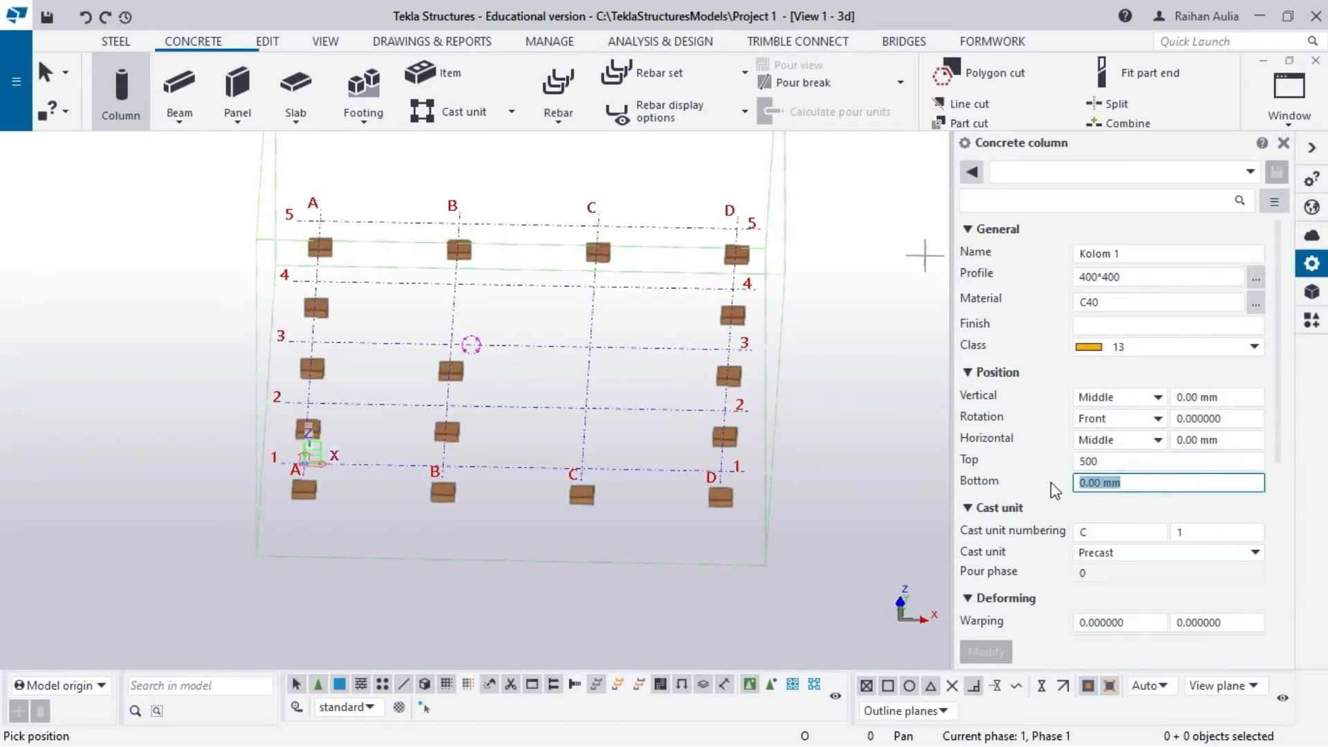
{"action": "type", "text": "-1150"}
{"action": "left_click", "coordinate": [1134, 553]}
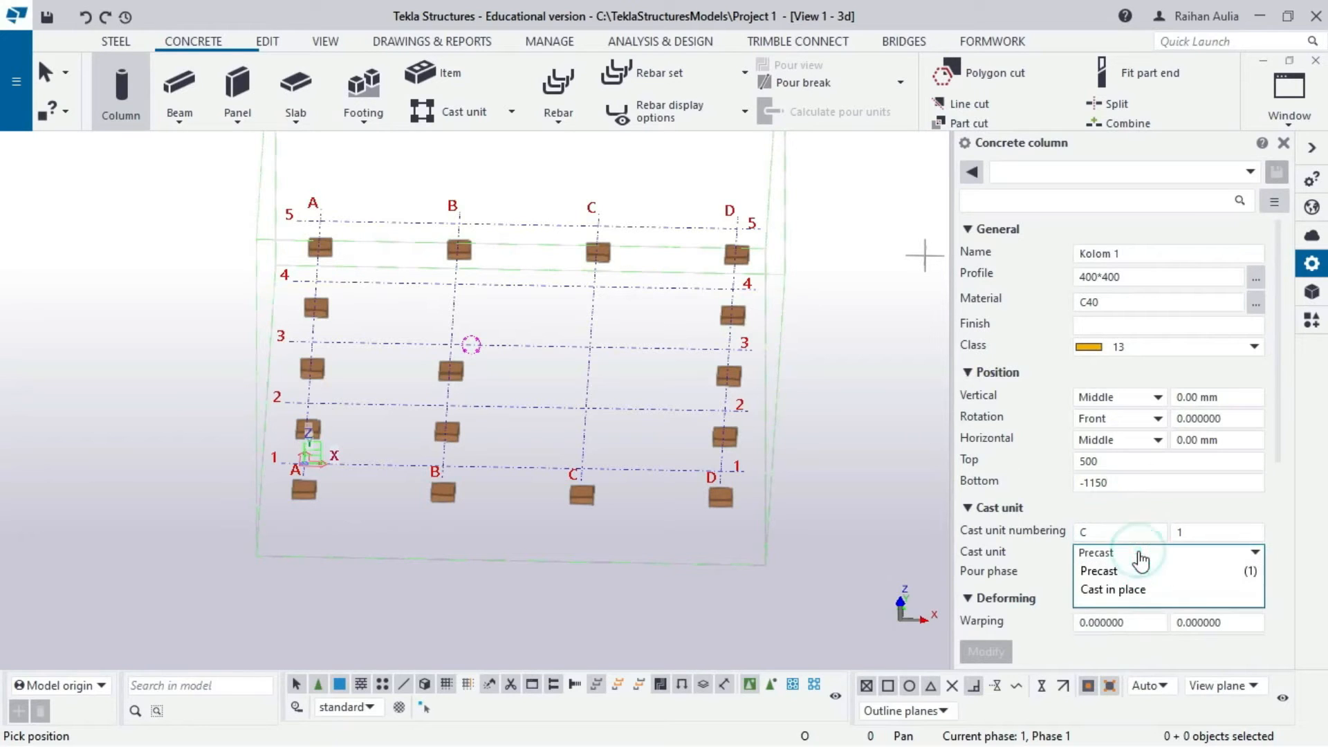
{"action": "left_click", "coordinate": [1127, 584]}
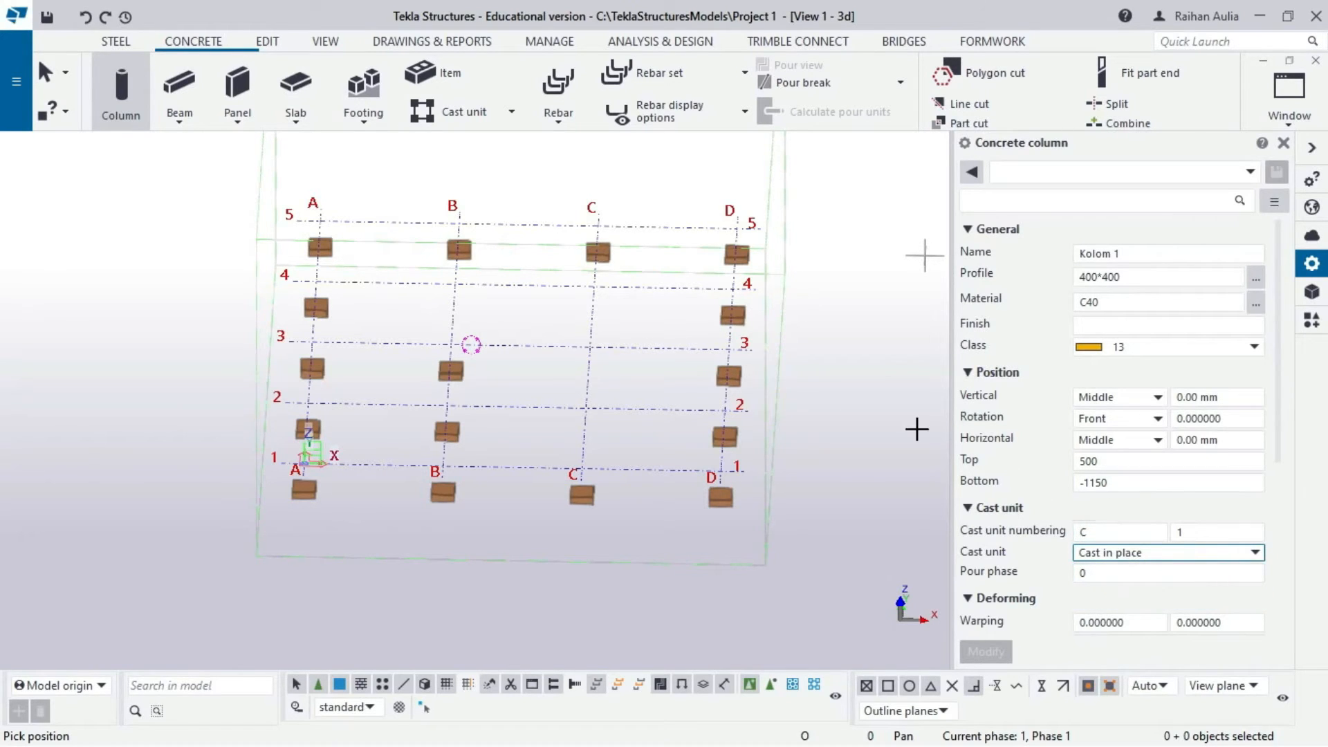
- Place the column at grid point A/1, end placement, and select it
{"action": "scroll", "coordinate": [309, 458], "scroll_direction": "up", "scroll_amount": 3}
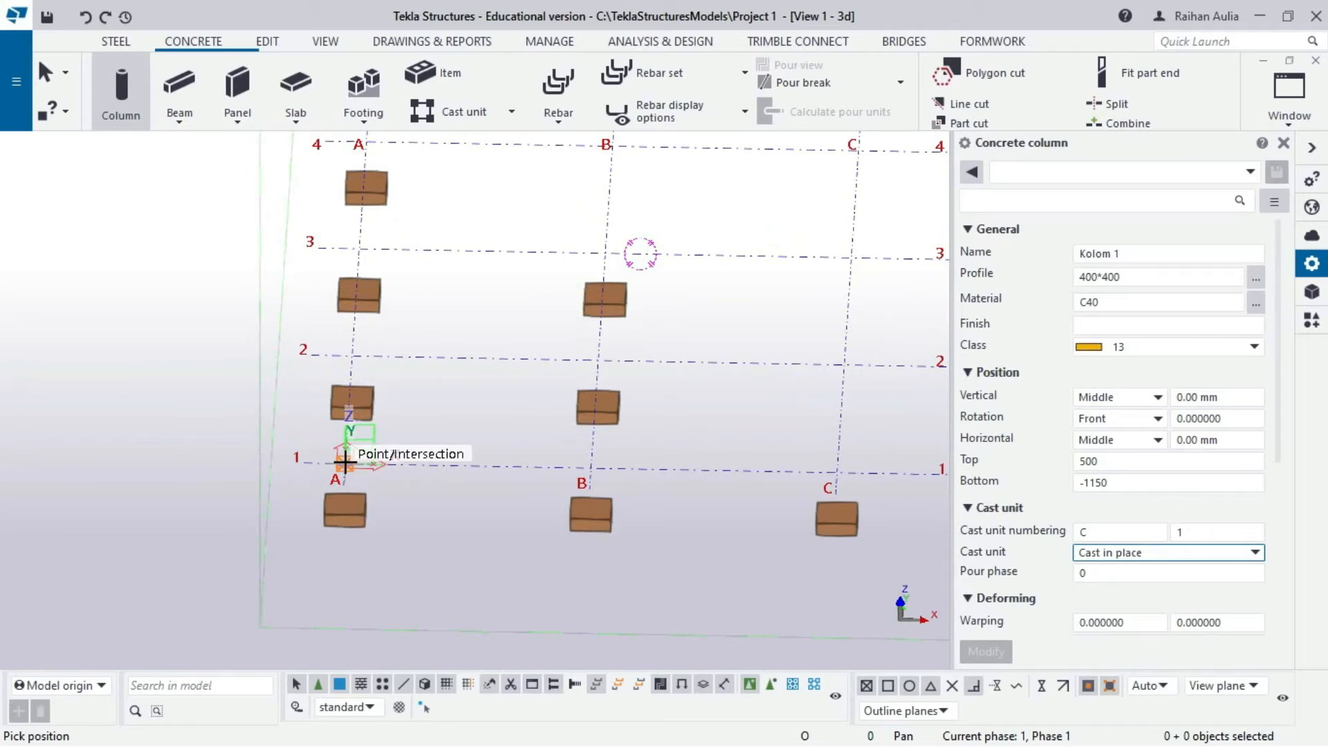
{"action": "left_click", "coordinate": [345, 461]}
{"action": "left_click", "coordinate": [344, 461]}
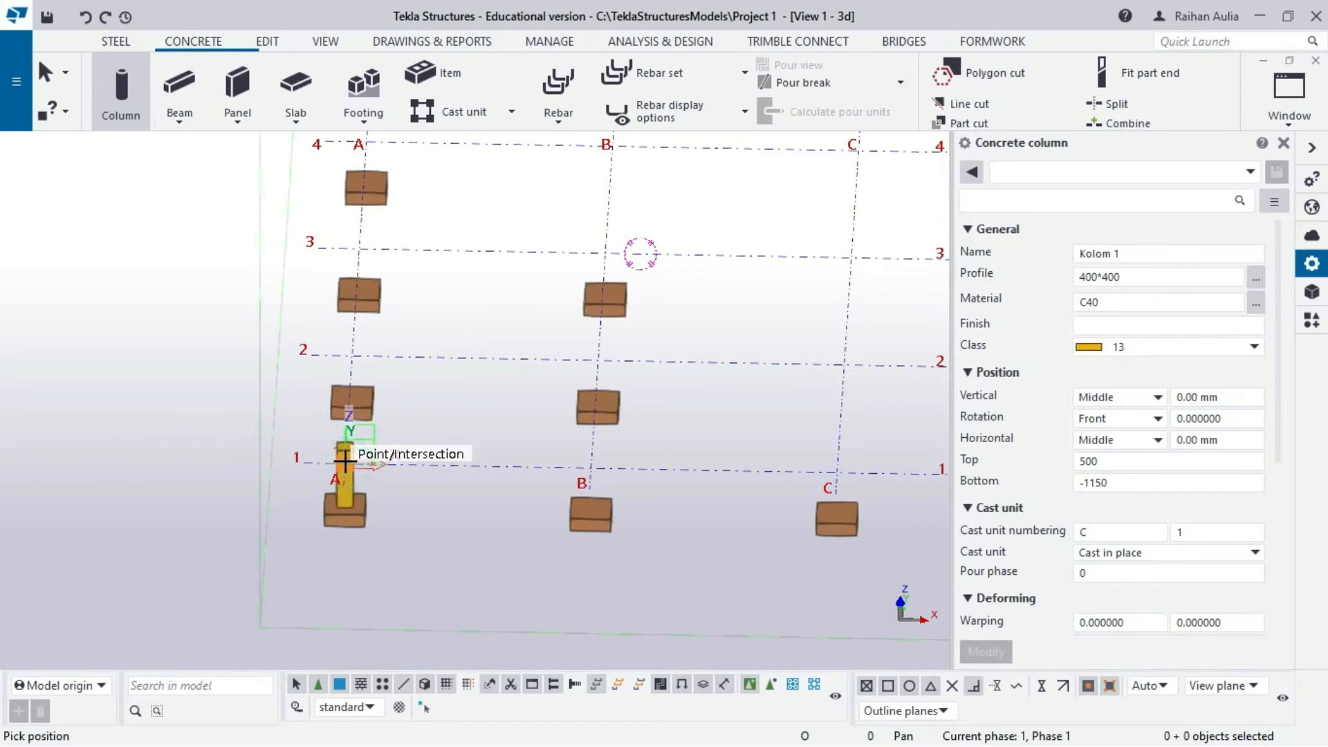
{"action": "right_click", "coordinate": [160, 277]}
{"action": "left_click", "coordinate": [181, 288]}
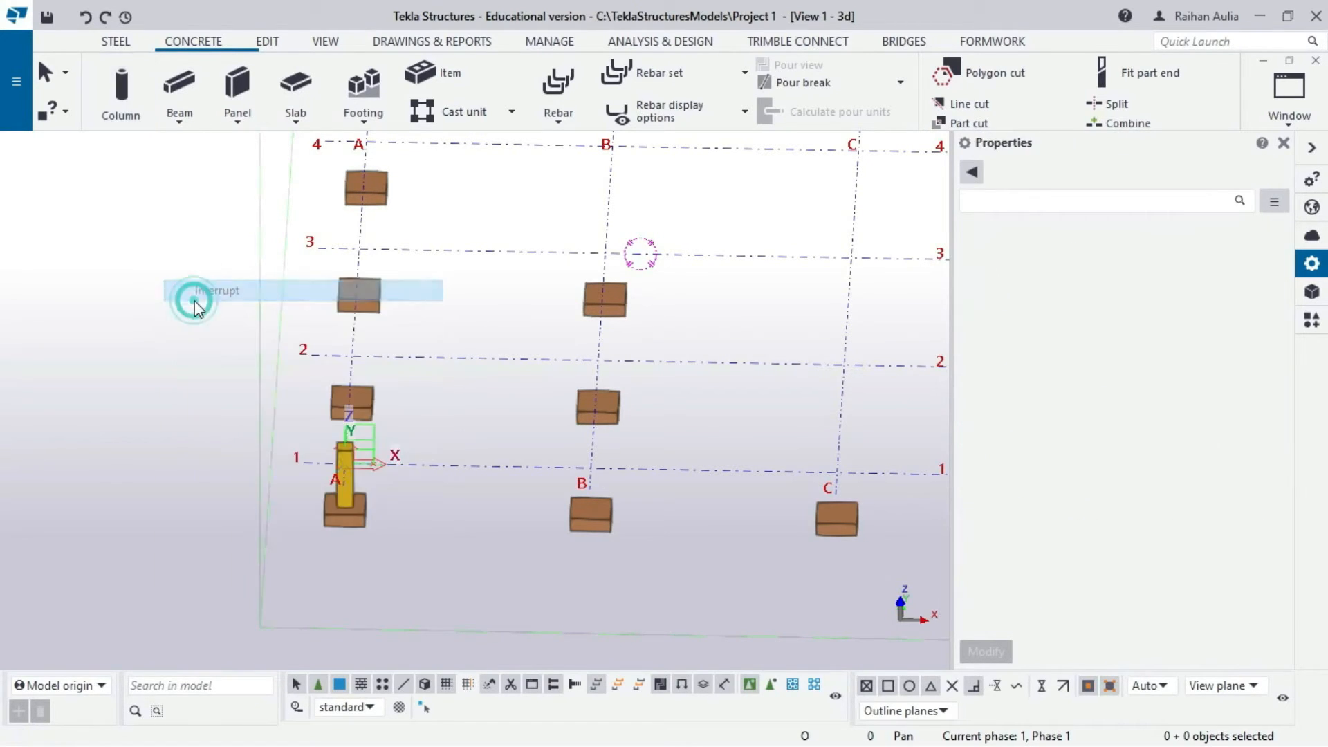
{"action": "scroll", "coordinate": [439, 324], "scroll_direction": "down", "scroll_amount": 2}
{"action": "scroll", "coordinate": [436, 318], "scroll_direction": "down", "scroll_amount": 1}
{"action": "middle_click_drag", "start_coordinate": [435, 317], "coordinate": [377, 418]}
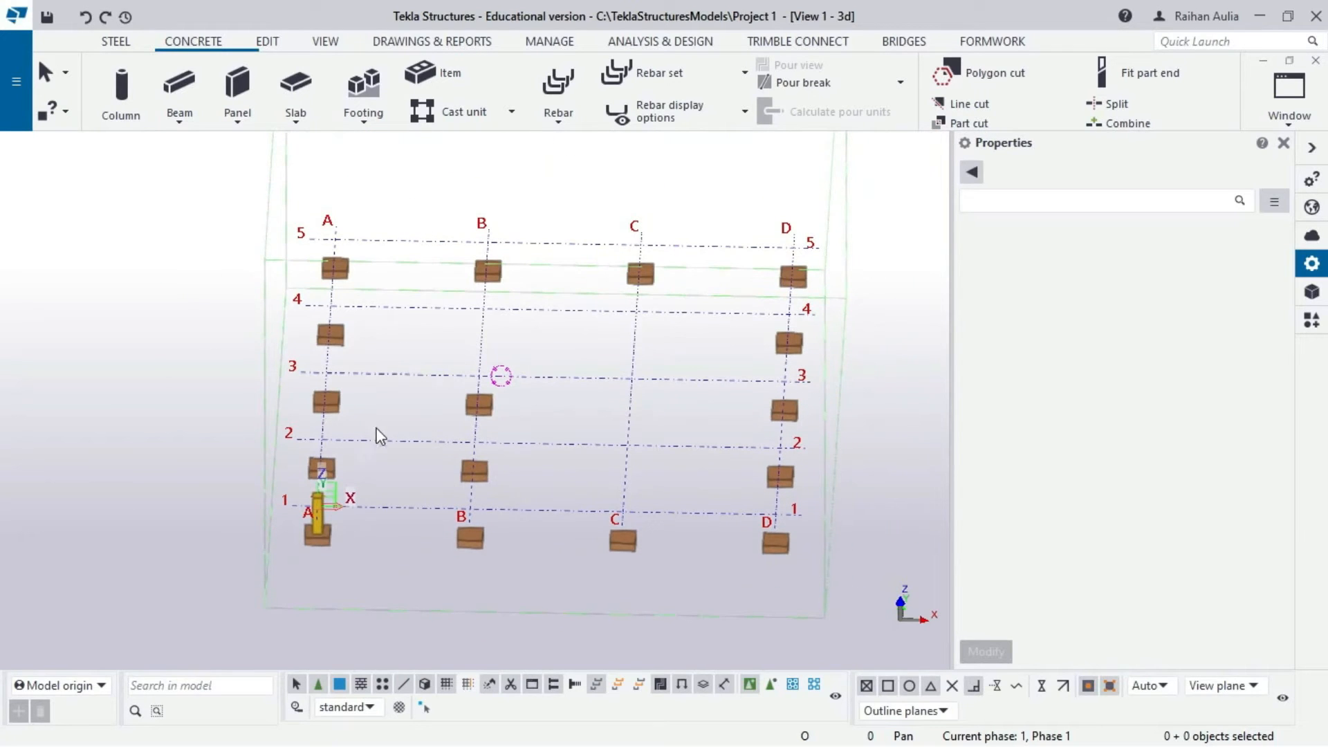
{"action": "scroll", "coordinate": [305, 527], "scroll_direction": "up", "scroll_amount": 3}
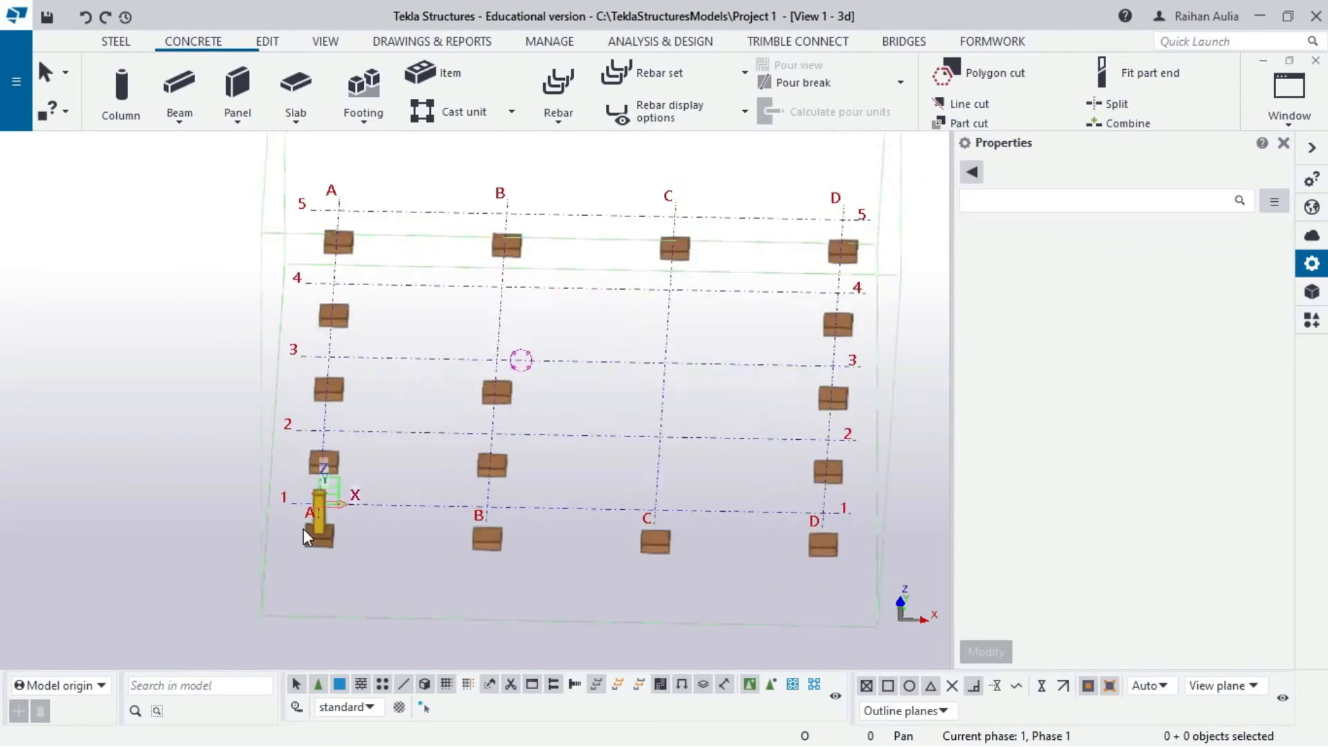
{"action": "left_click", "coordinate": [304, 527]}
- Copy the A/1 column to grid points A/2, A/3, A/4 and A/5
{"action": "right_click", "coordinate": [297, 530]}
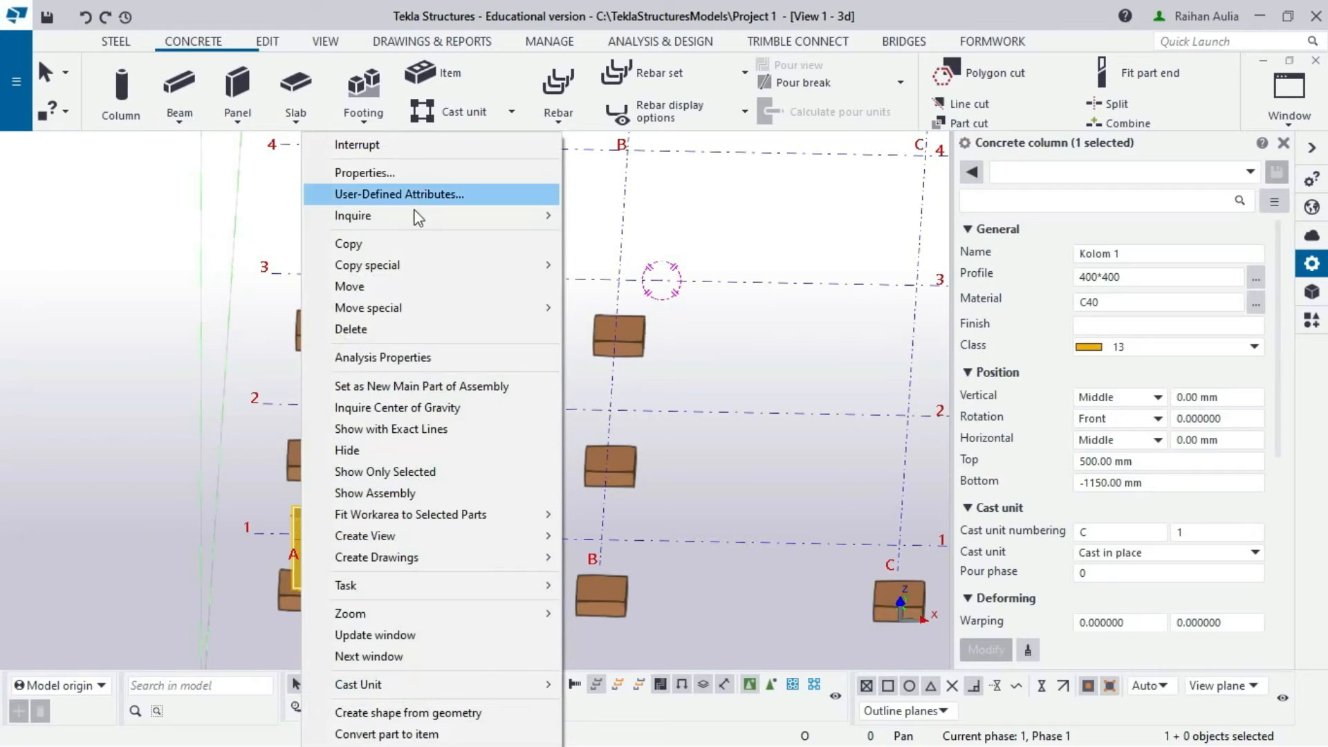
{"action": "left_click", "coordinate": [415, 247]}
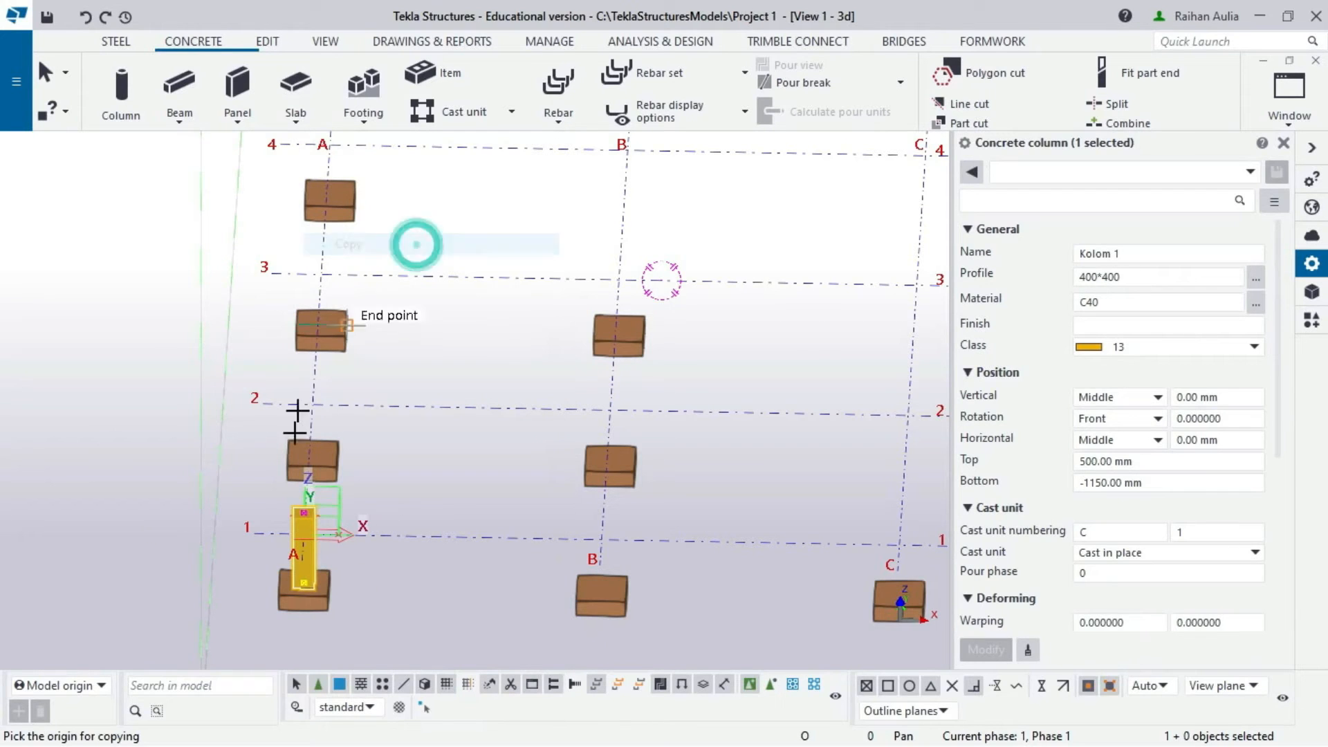
{"action": "left_click", "coordinate": [254, 532]}
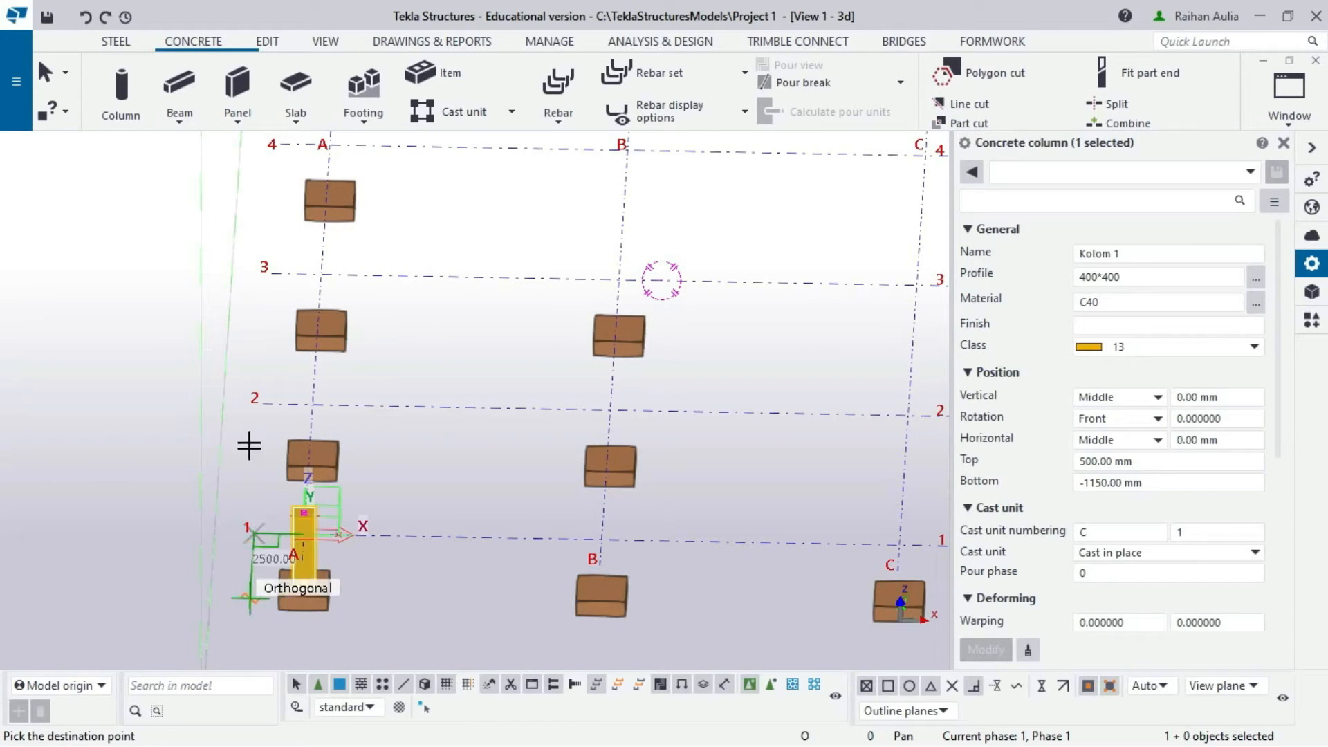
{"action": "left_click", "coordinate": [256, 400]}
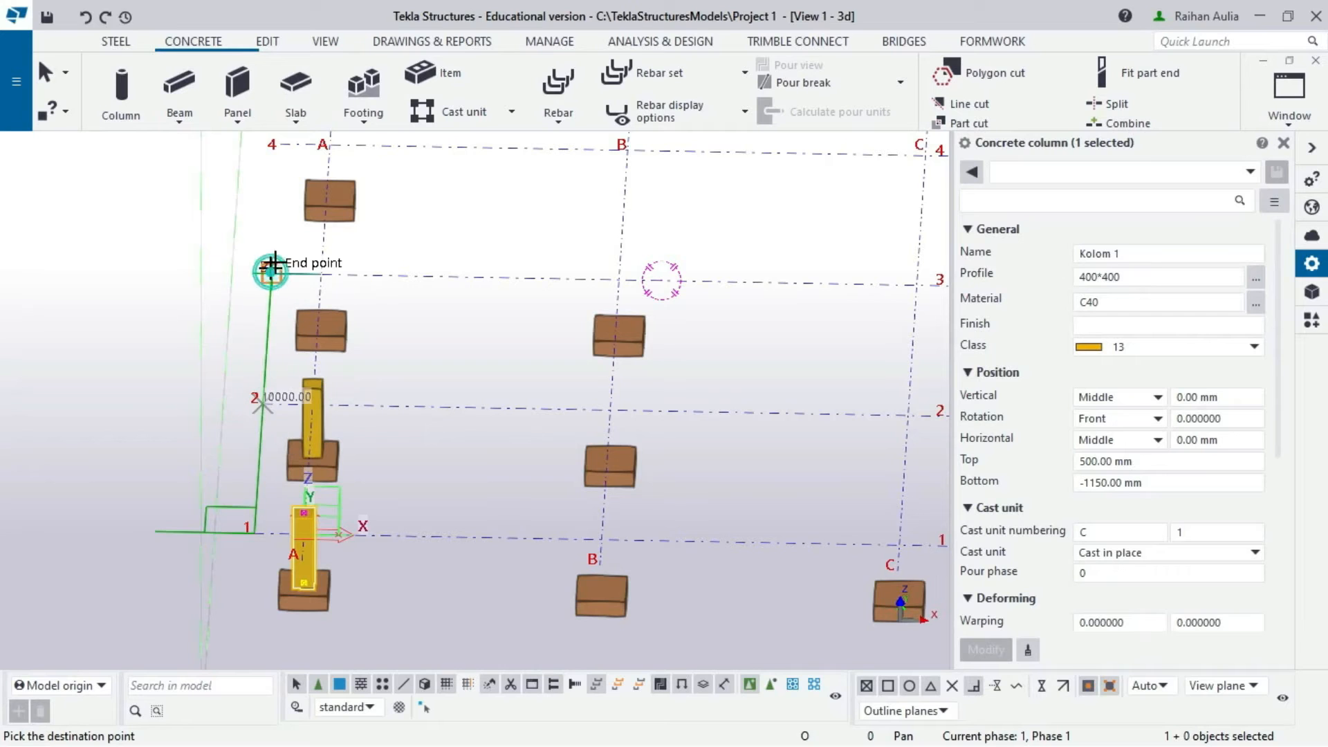
{"action": "left_click", "coordinate": [273, 265]}
{"action": "scroll", "coordinate": [274, 242], "scroll_direction": "down", "scroll_amount": 2}
{"action": "middle_click_drag", "start_coordinate": [290, 215], "coordinate": [283, 328]}
{"action": "left_click", "coordinate": [274, 281]}
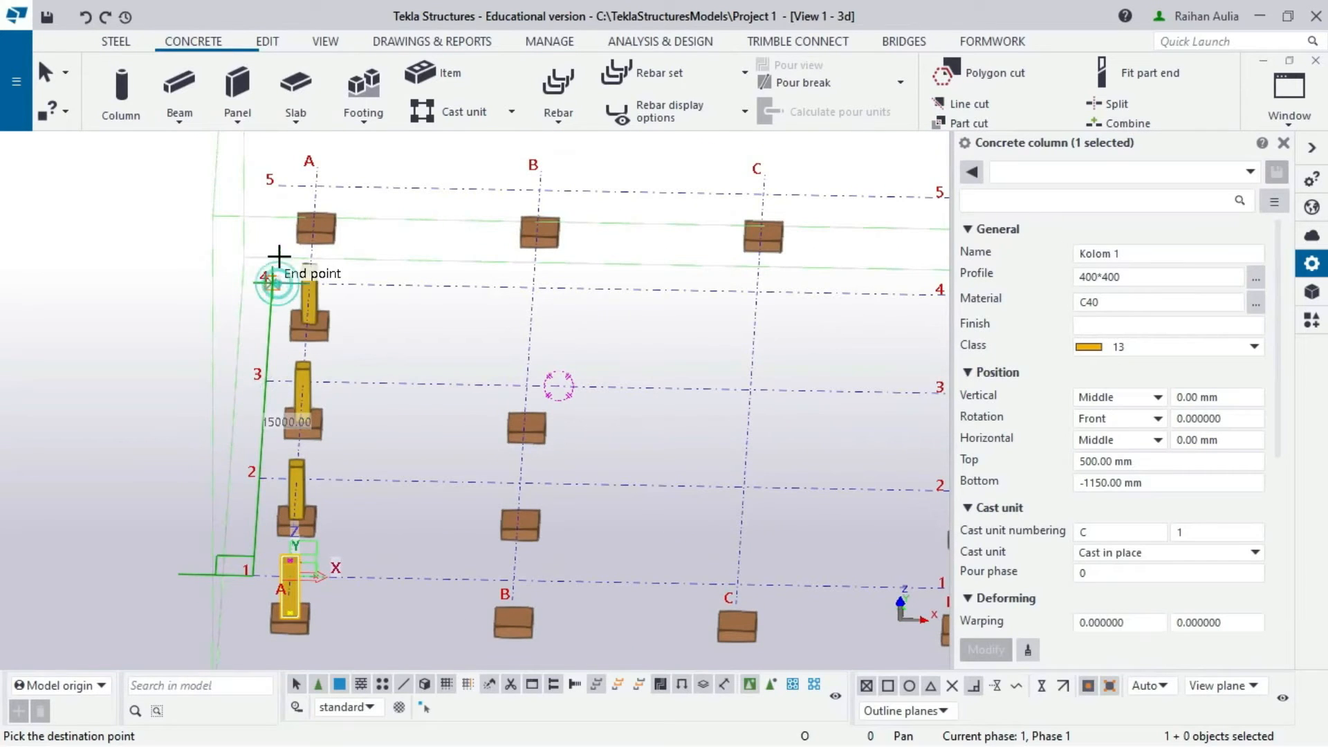
{"action": "left_click", "coordinate": [280, 189]}
{"action": "right_click", "coordinate": [163, 240]}
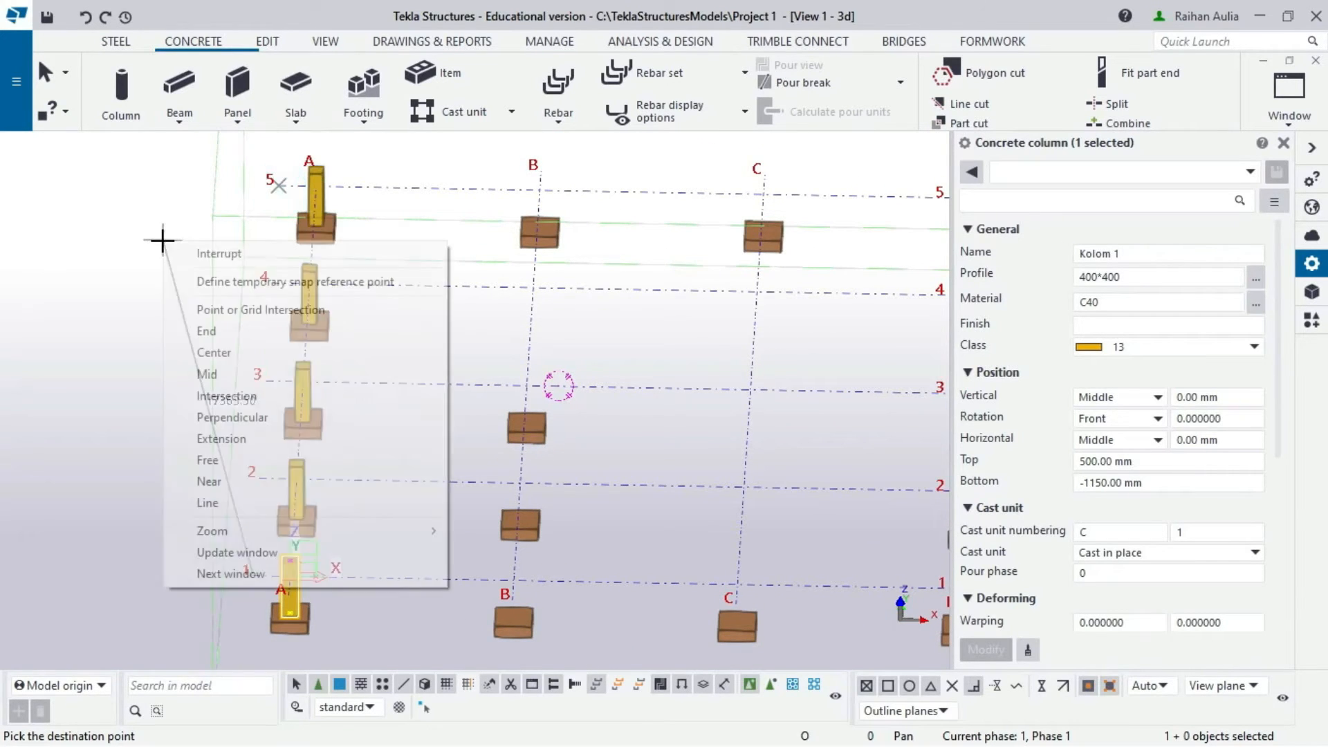
{"action": "left_click", "coordinate": [221, 258]}
{"action": "scroll", "coordinate": [379, 579], "scroll_direction": "up", "scroll_amount": 3}
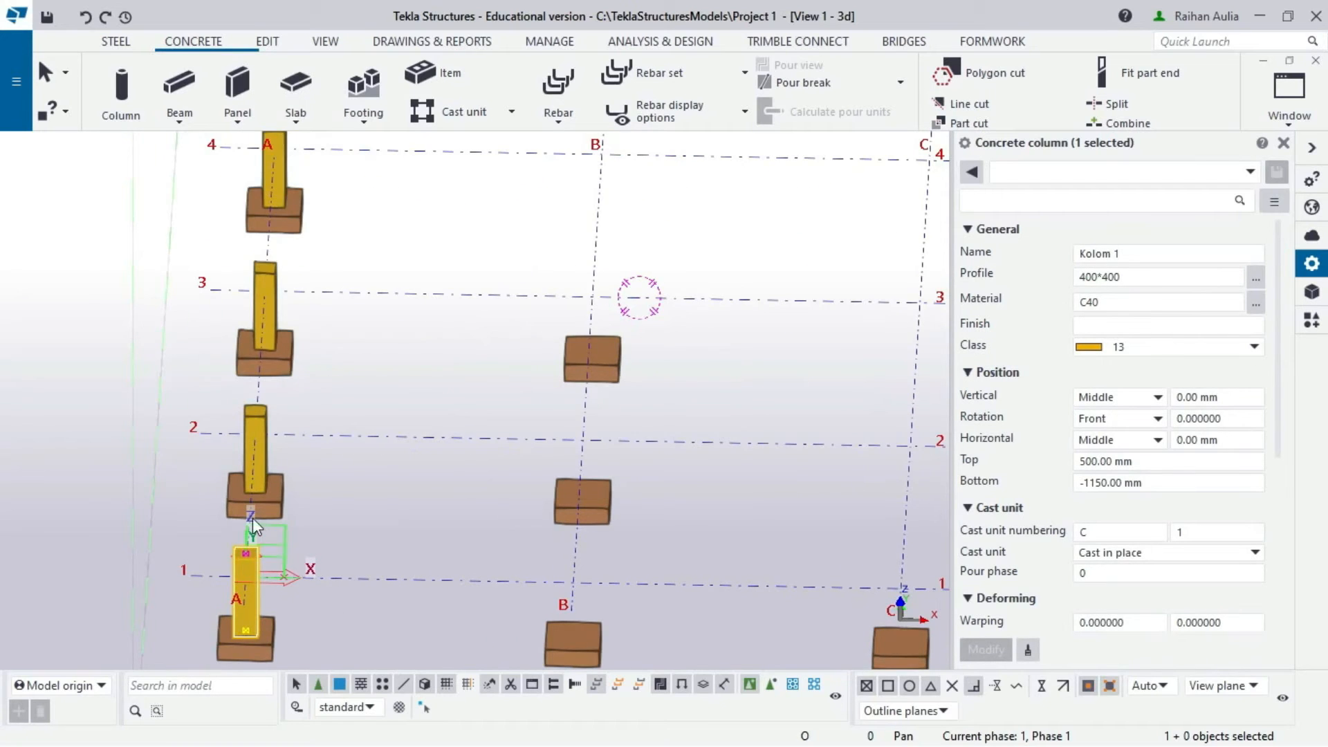
- Select all five grid A columns, A/1 through A/5
{"action": "middle_click_drag", "start_coordinate": [252, 518], "coordinate": [353, 478], "text": "ctrl"}
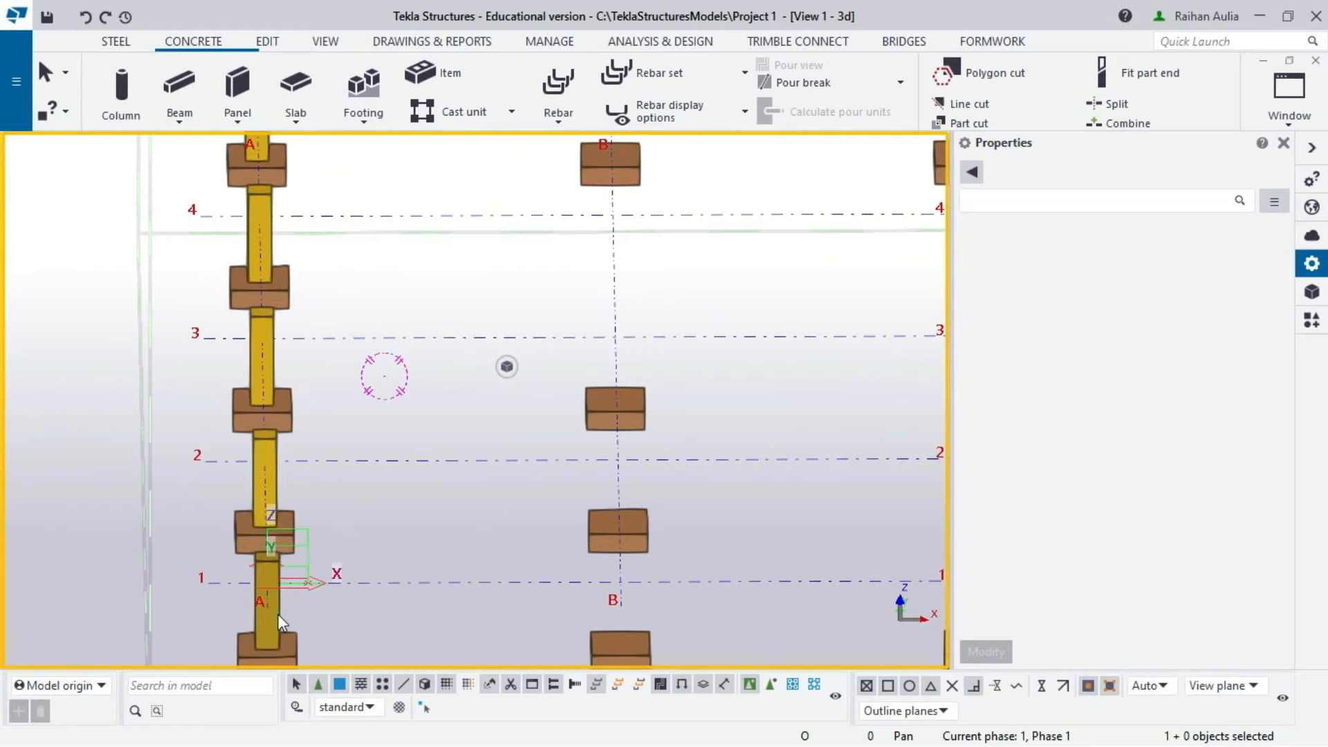
{"action": "left_click", "coordinate": [276, 613]}
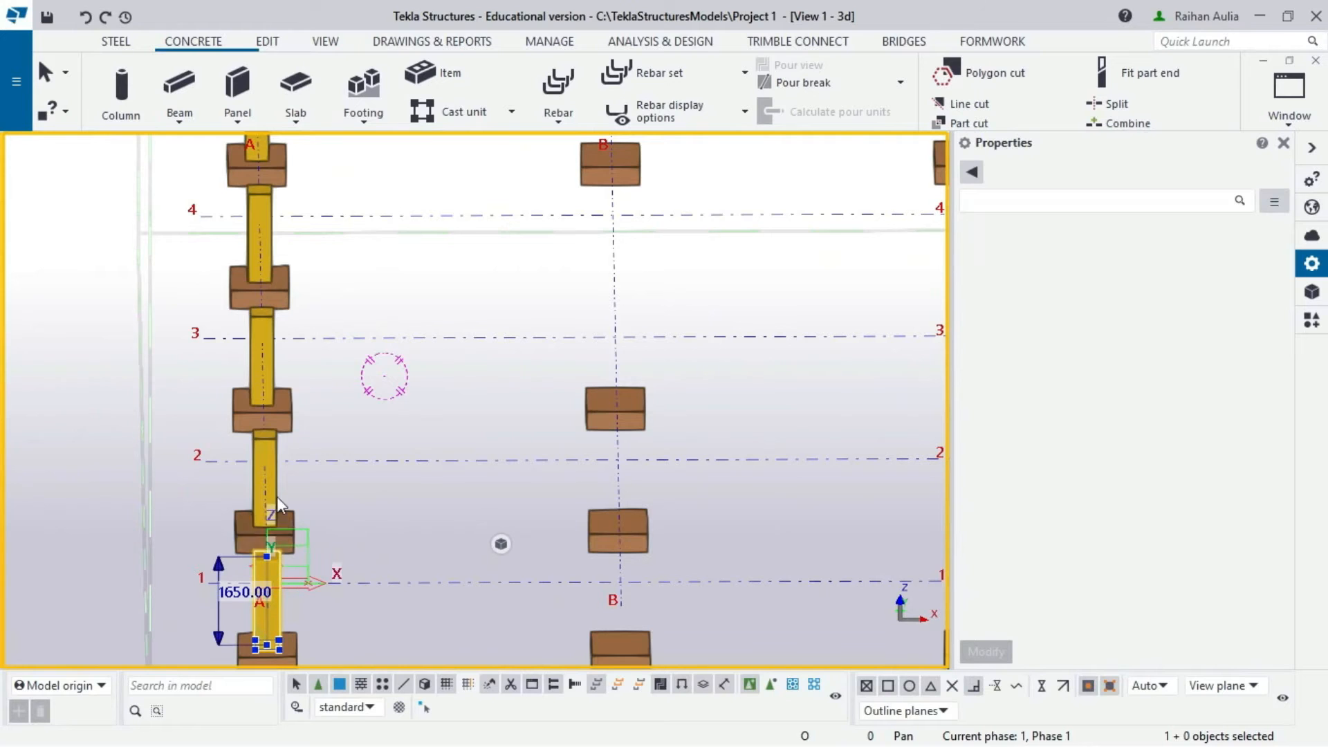
{"action": "left_click", "coordinate": [274, 482], "text": "ctrl"}
{"action": "left_click", "coordinate": [262, 354], "text": "ctrl"}
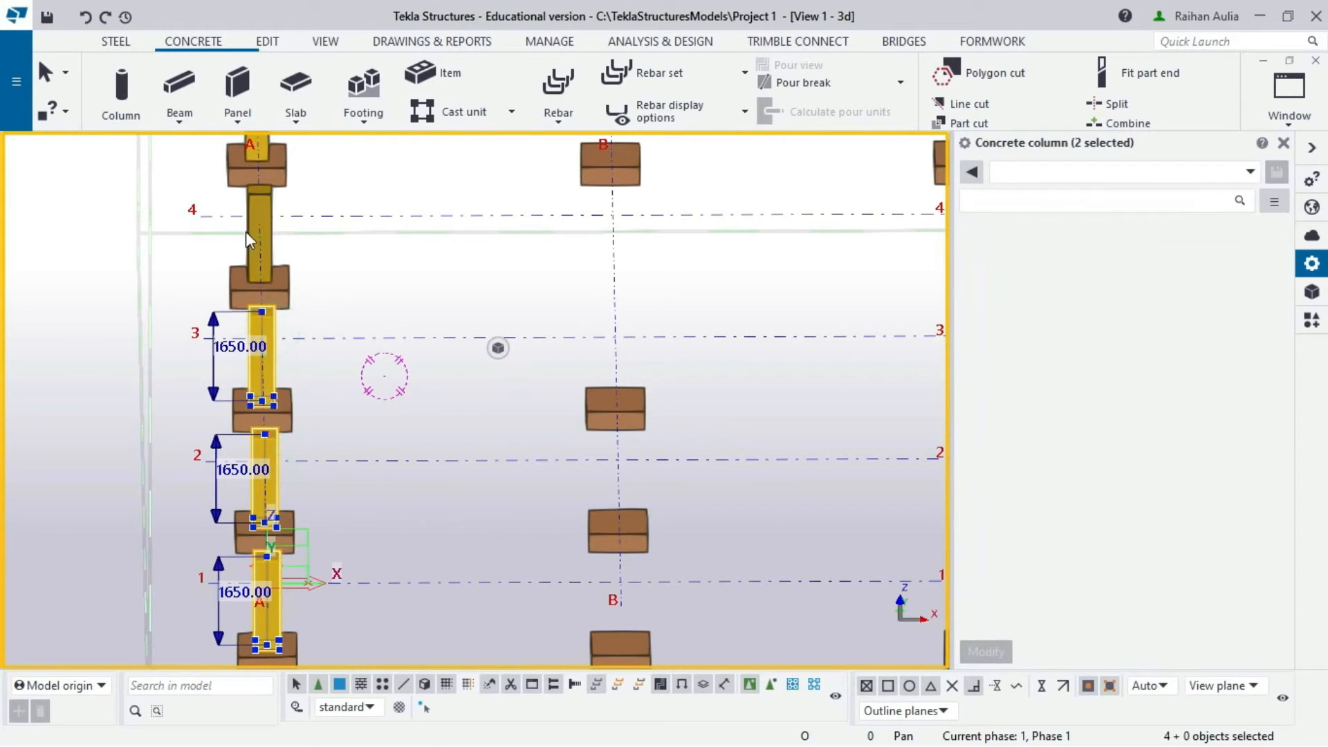
{"action": "left_click", "coordinate": [262, 216], "text": "ctrl"}
{"action": "scroll", "coordinate": [265, 216], "scroll_direction": "down", "scroll_amount": 2}
{"action": "middle_click_drag", "start_coordinate": [266, 219], "coordinate": [379, 331]}
{"action": "scroll", "coordinate": [267, 228], "scroll_direction": "up", "scroll_amount": 1}
{"action": "left_click", "coordinate": [270, 211], "text": "ctrl"}
{"action": "scroll", "coordinate": [268, 209], "scroll_direction": "down", "scroll_amount": 1}
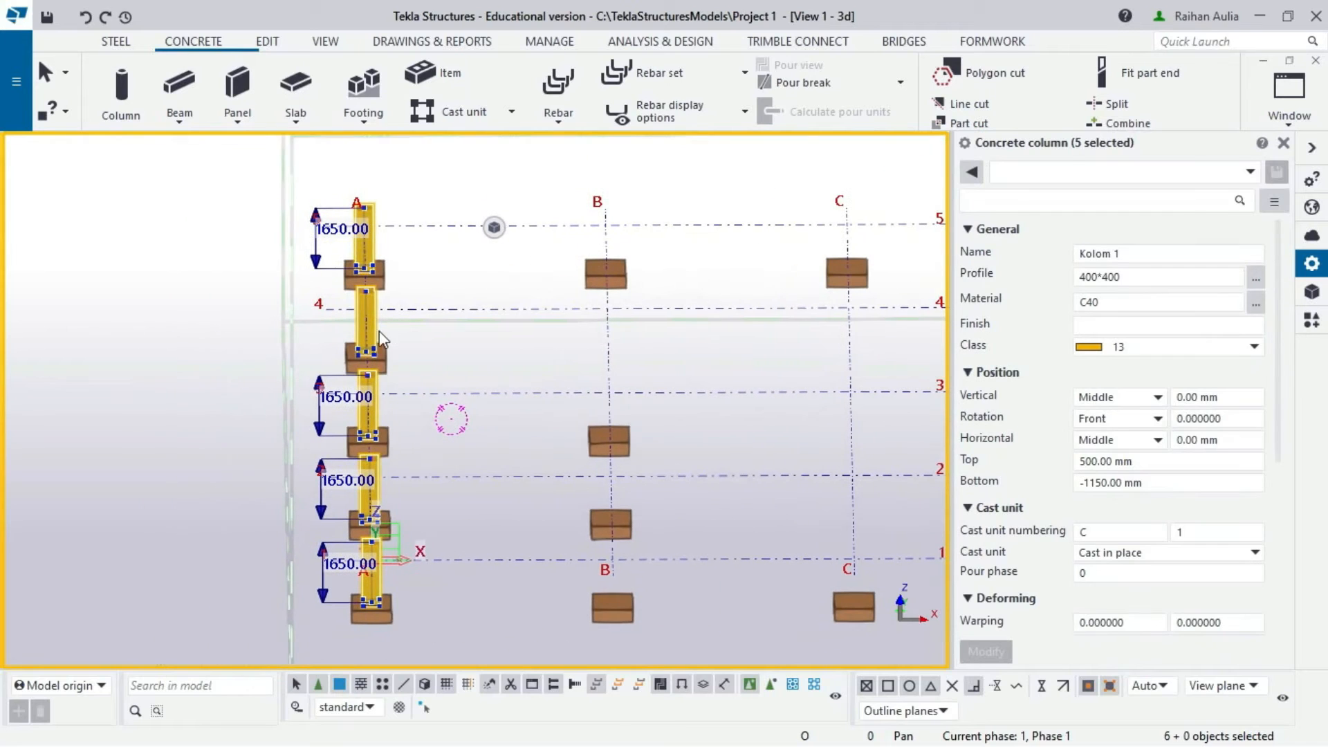
- Linear-copy the selected grid A columns with dX 6000 and 3 copies onto grids B–D
{"action": "right_click", "coordinate": [375, 334]}
{"action": "mouse_move", "coordinate": [498, 342]}
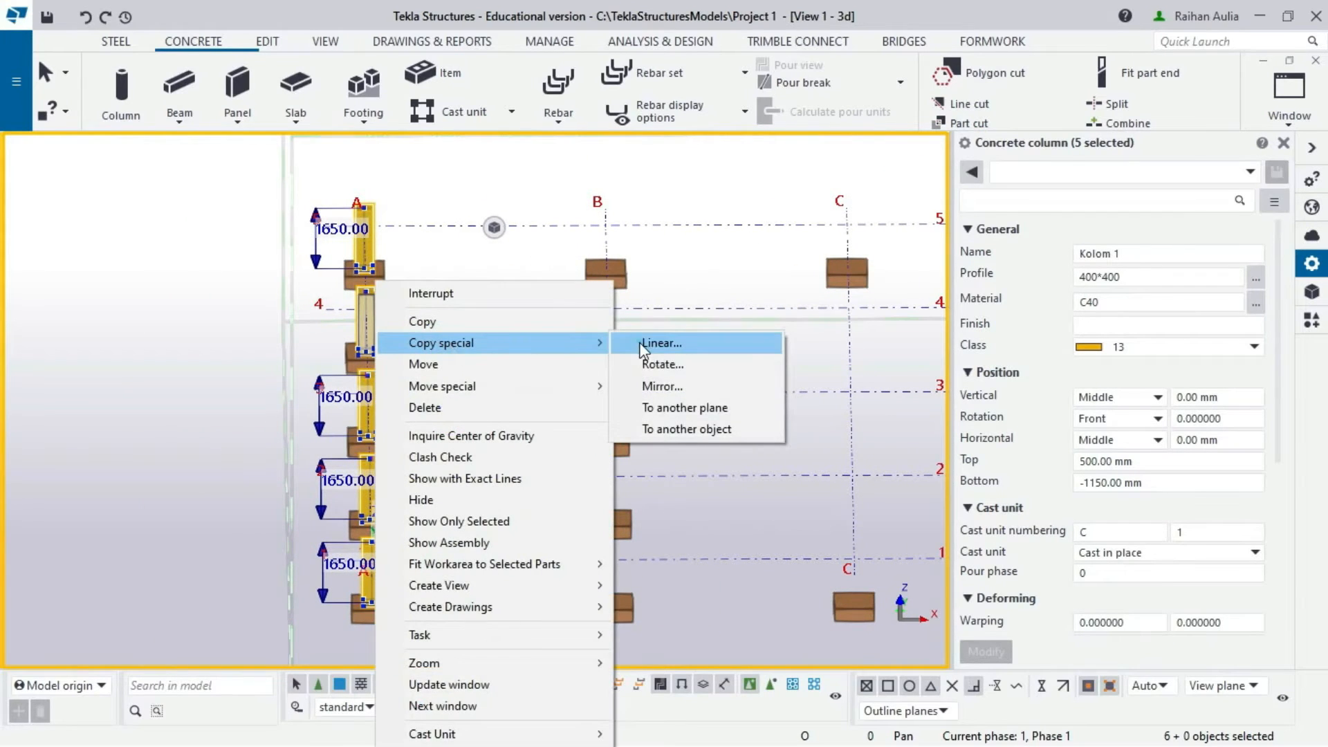
{"action": "left_click", "coordinate": [657, 341]}
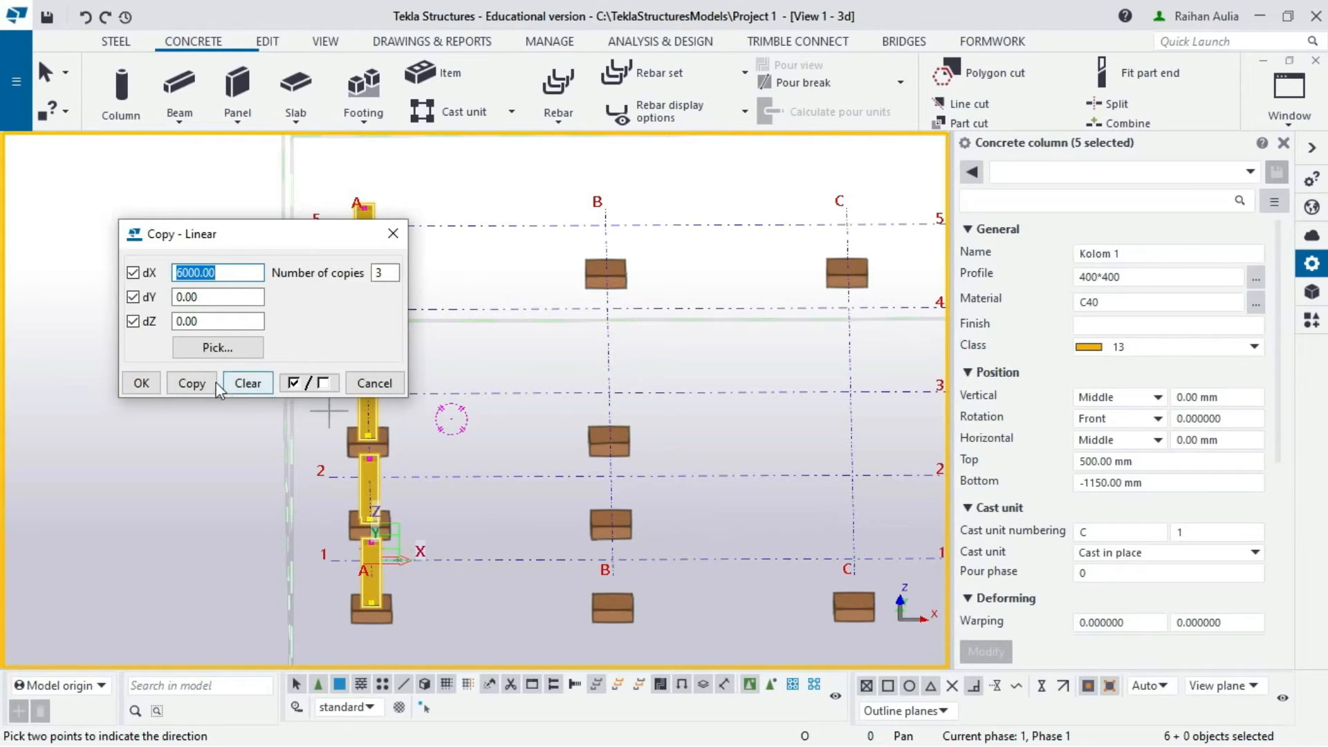
{"action": "left_click", "coordinate": [193, 383]}
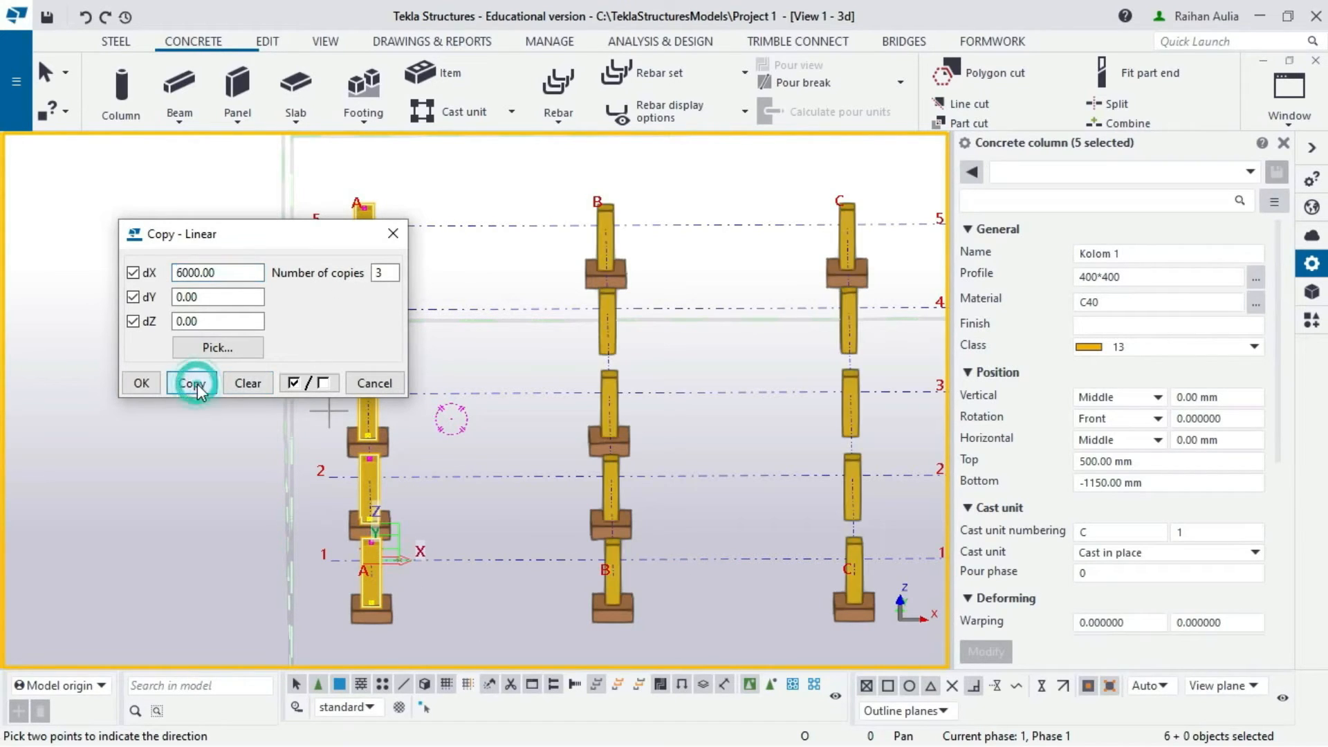
{"action": "left_click", "coordinate": [142, 383]}
{"action": "scroll", "coordinate": [370, 338], "scroll_direction": "down", "scroll_amount": 1}
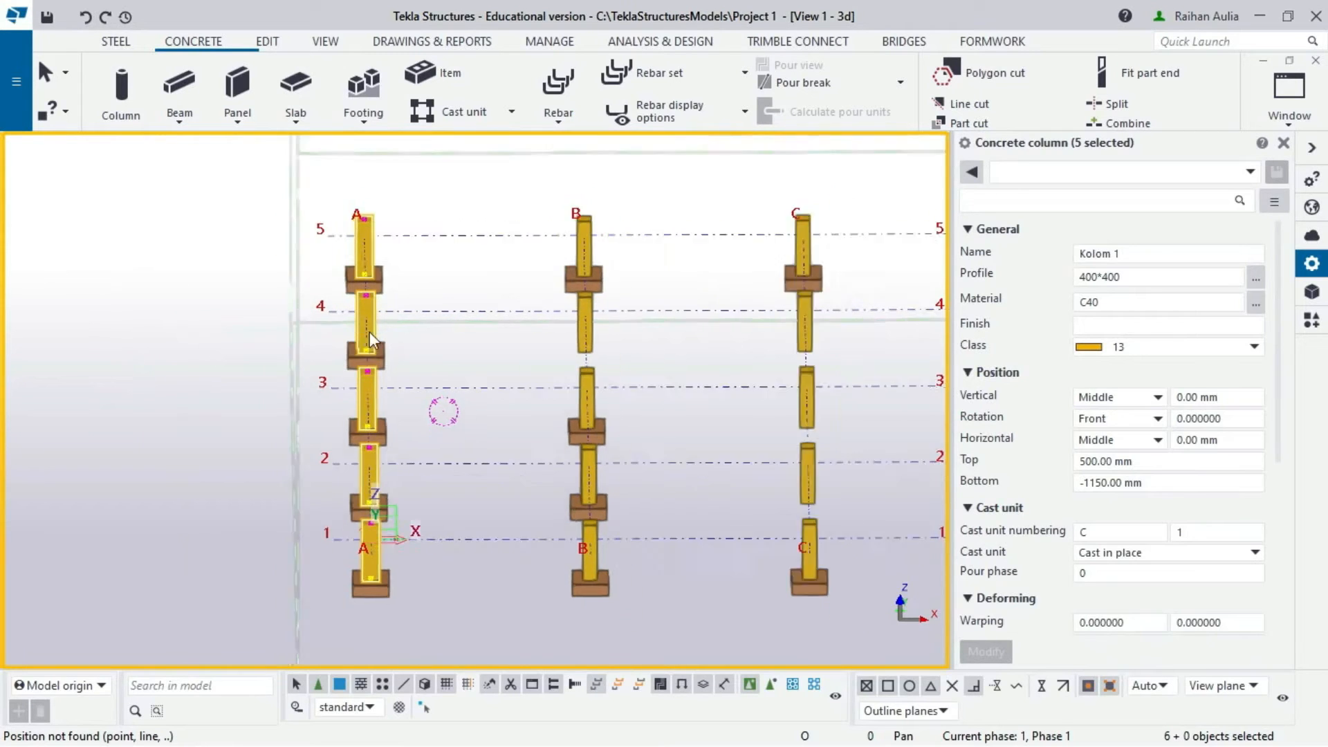
{"action": "scroll", "coordinate": [370, 335], "scroll_direction": "down", "scroll_amount": 3}
{"action": "middle_click_drag", "start_coordinate": [370, 335], "coordinate": [158, 325]}
{"action": "scroll", "coordinate": [362, 386], "scroll_direction": "up", "scroll_amount": 4}
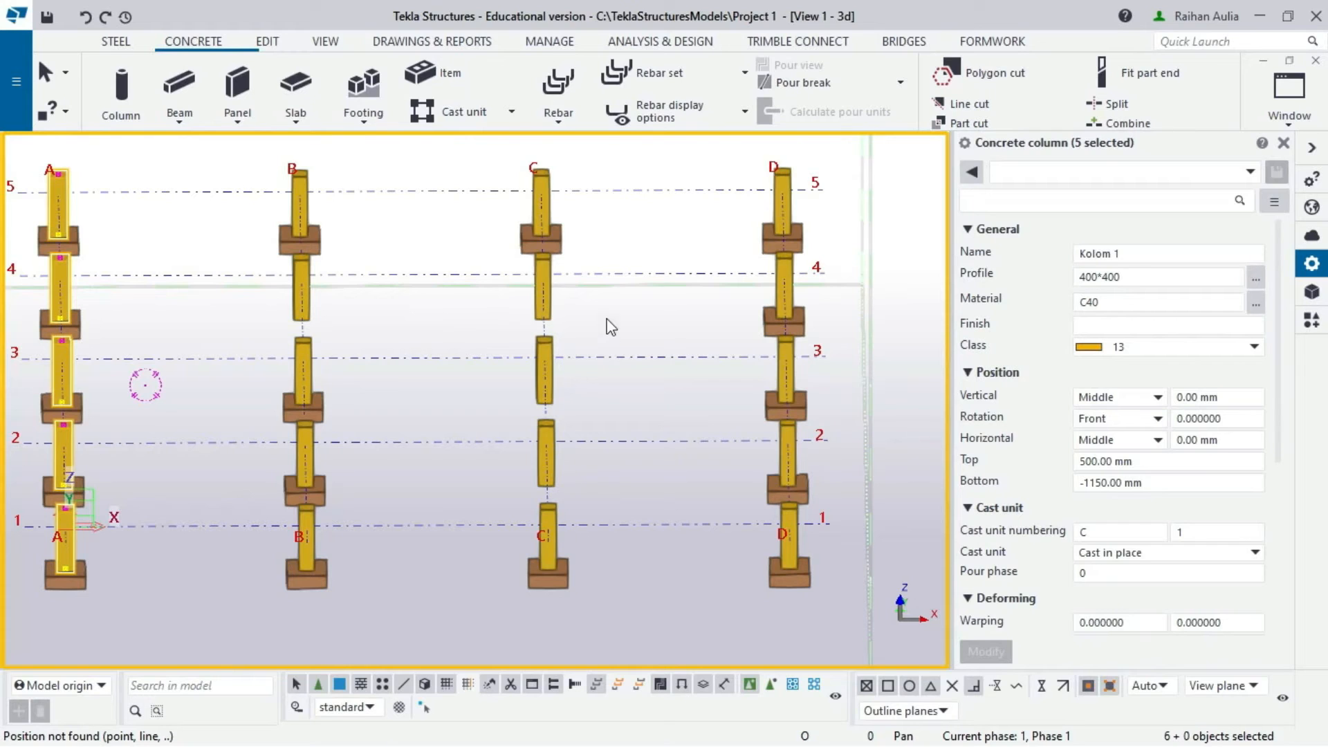
- Delete the Kolom 1 columns at C2, C3, C4 and B4
{"action": "left_click_drag", "start_coordinate": [586, 291], "coordinate": [508, 499]}
{"action": "key", "text": "Delete"}
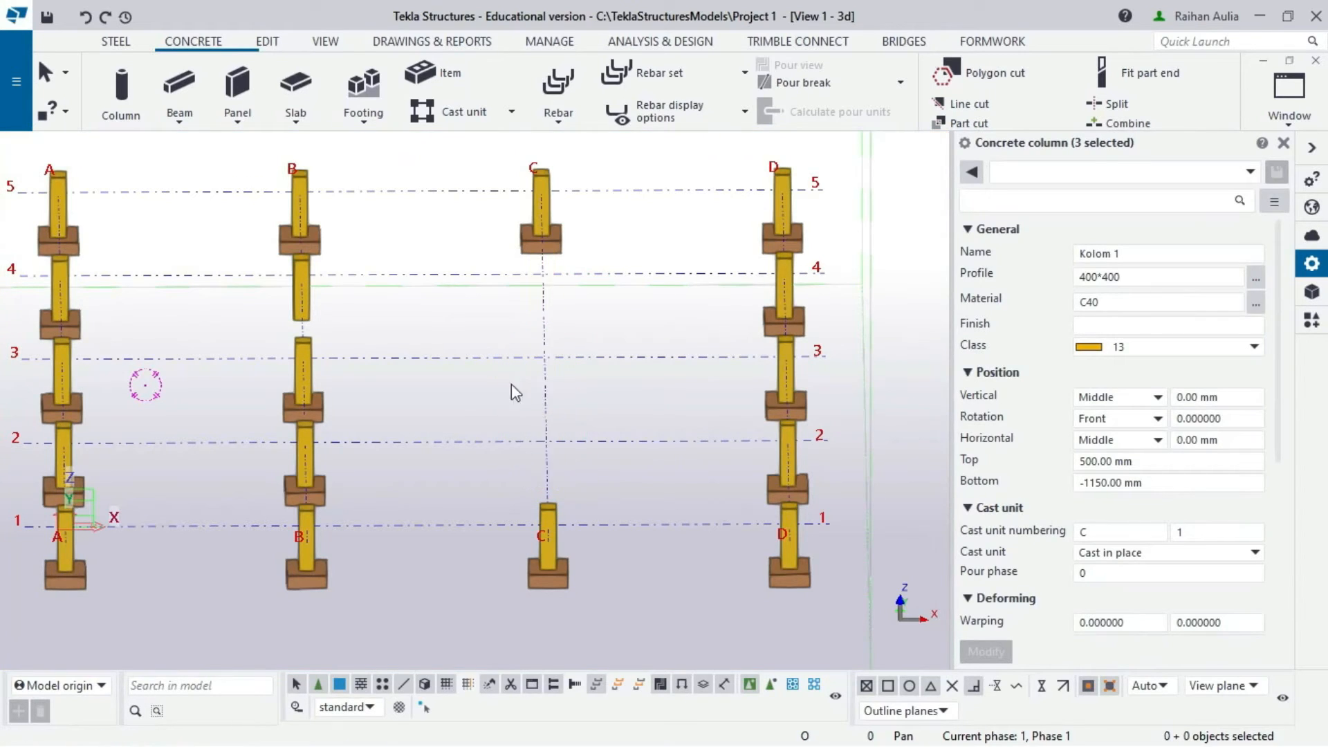
{"action": "left_click", "coordinate": [285, 315]}
{"action": "key", "text": "Delete"}
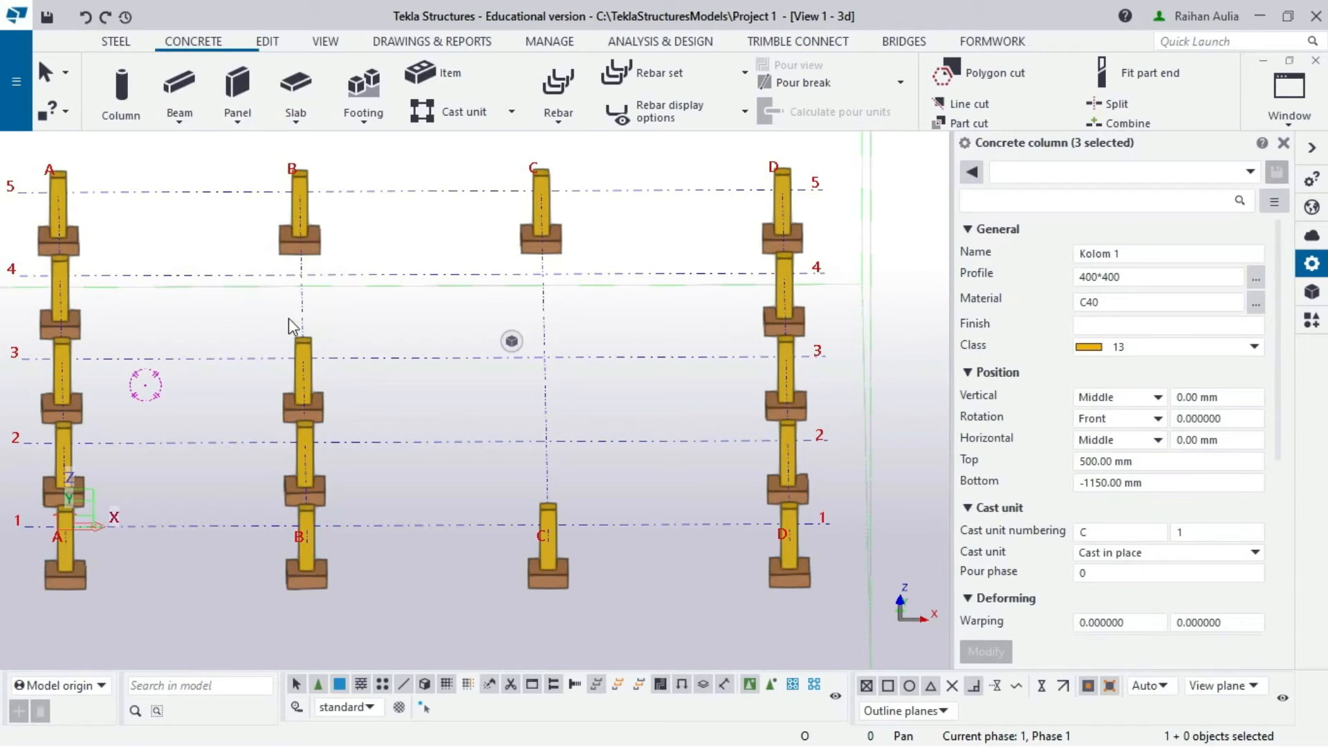
{"action": "scroll", "coordinate": [311, 321], "scroll_direction": "down", "scroll_amount": 2}
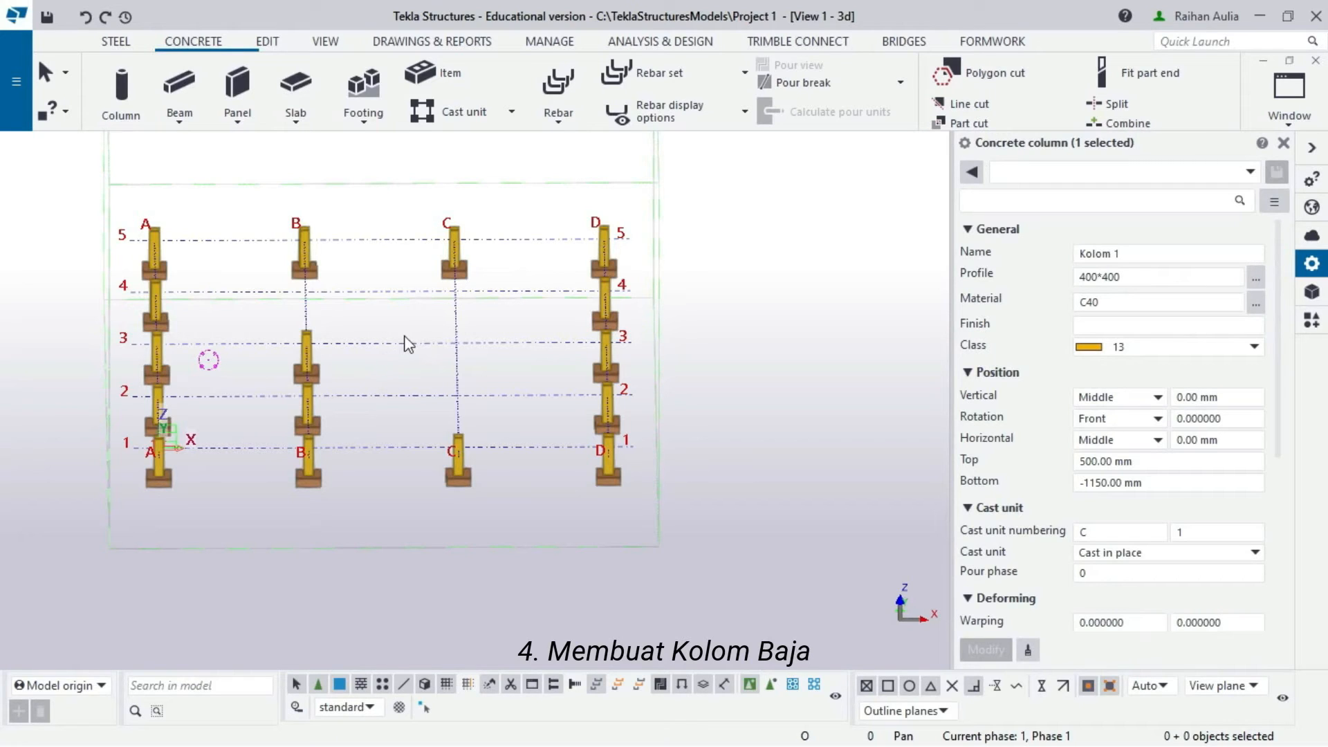
- Start a steel column named Kolom 2 and bring up its profile catalog
{"action": "left_click", "coordinate": [132, 41]}
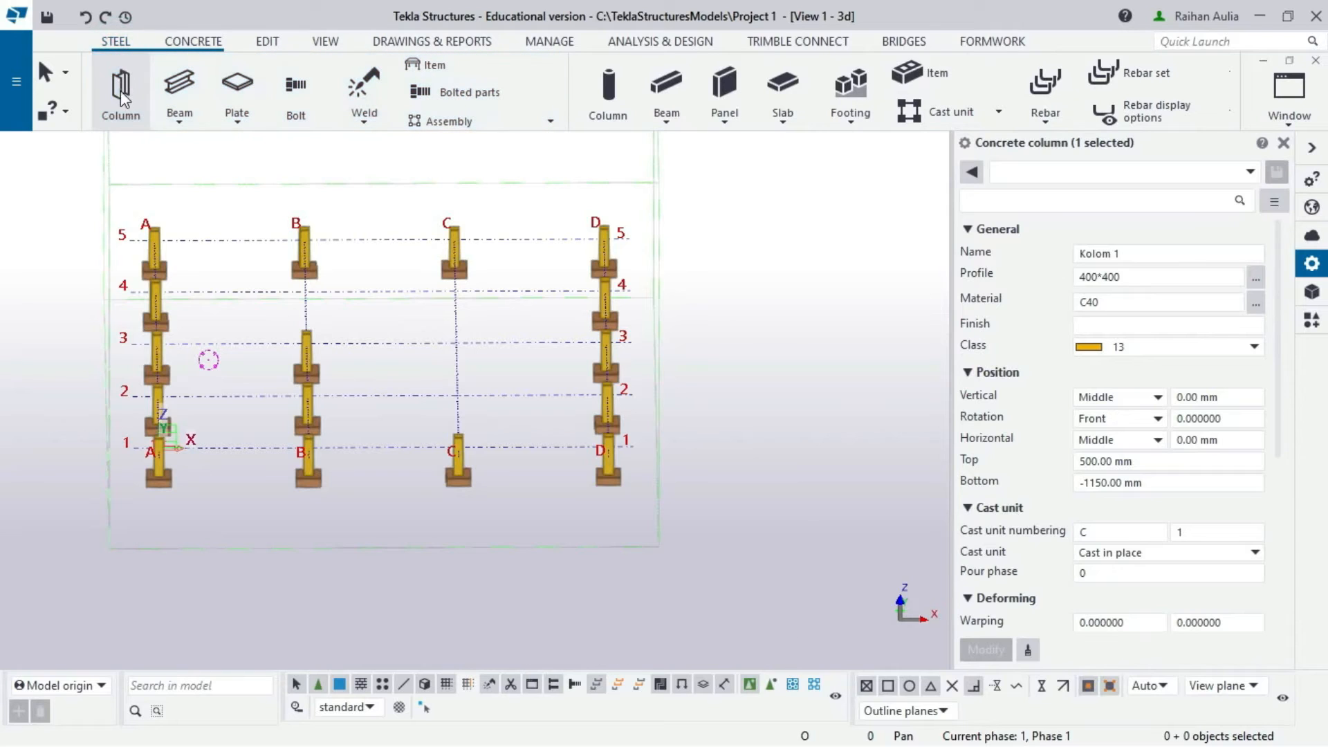
{"action": "left_click", "coordinate": [120, 91]}
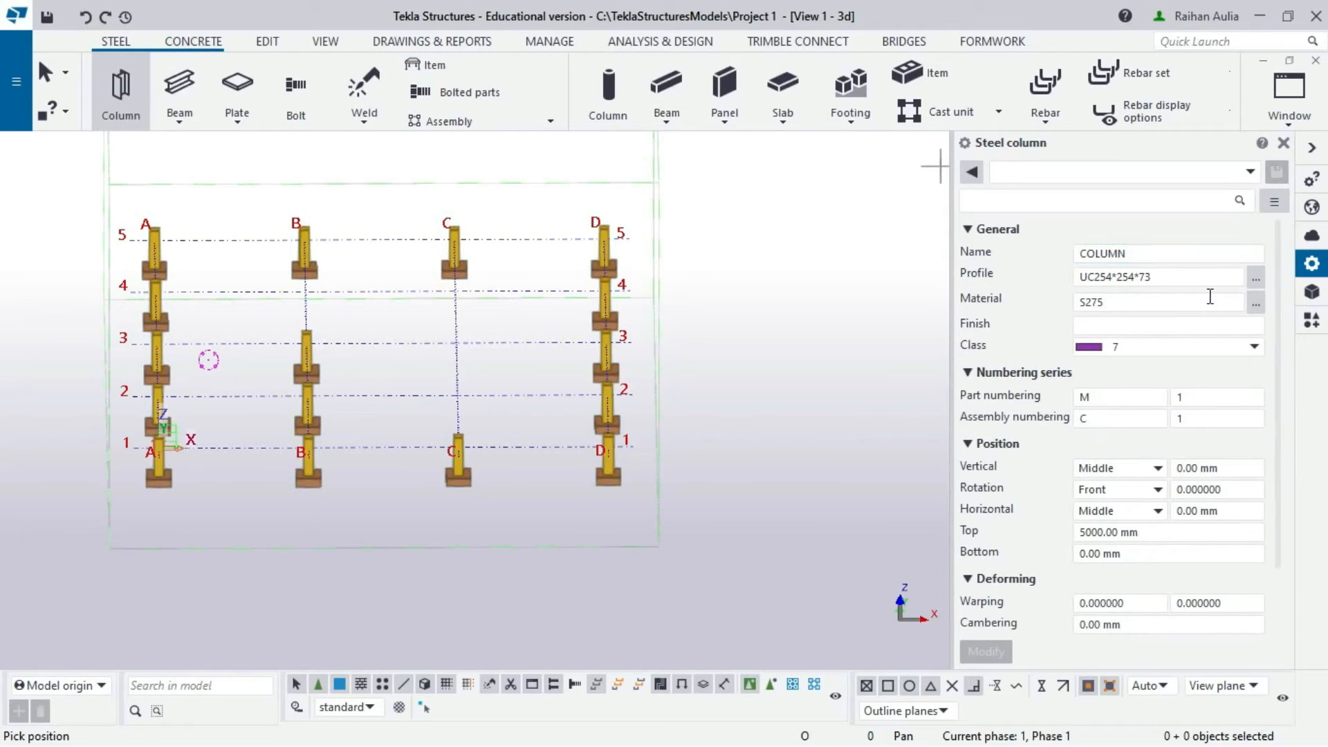
{"action": "double_click", "coordinate": [1158, 252]}
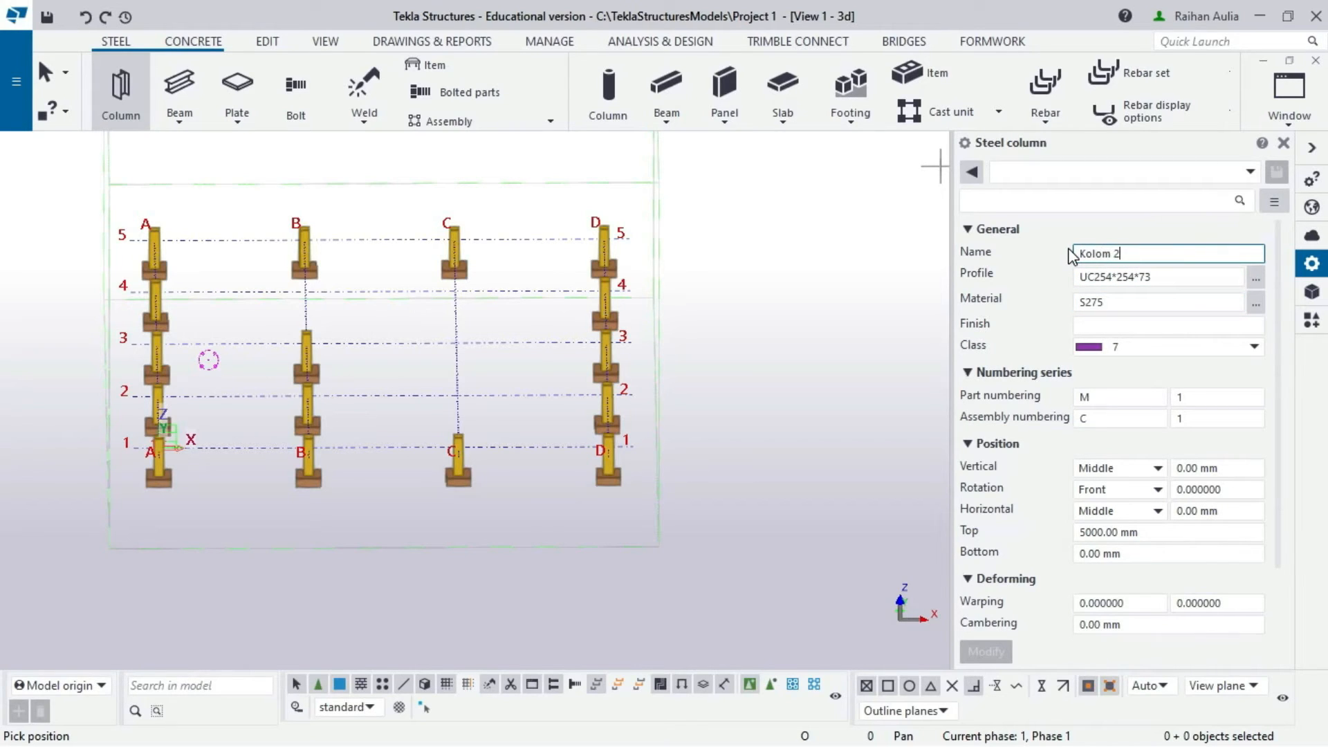
{"action": "left_click", "coordinate": [1255, 282]}
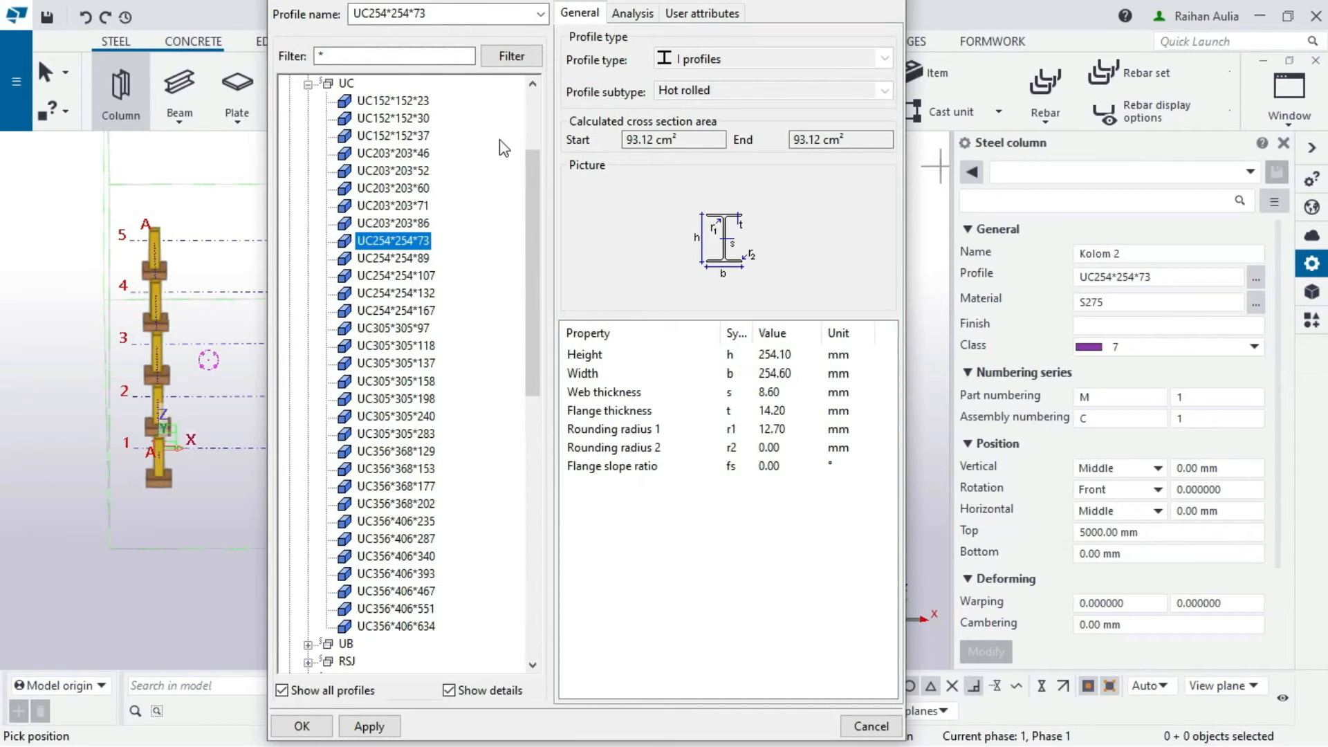
- Pick W310X158 from the W profiles in the catalog and apply it to the column
{"action": "scroll", "coordinate": [495, 173], "scroll_direction": "up", "scroll_amount": 3}
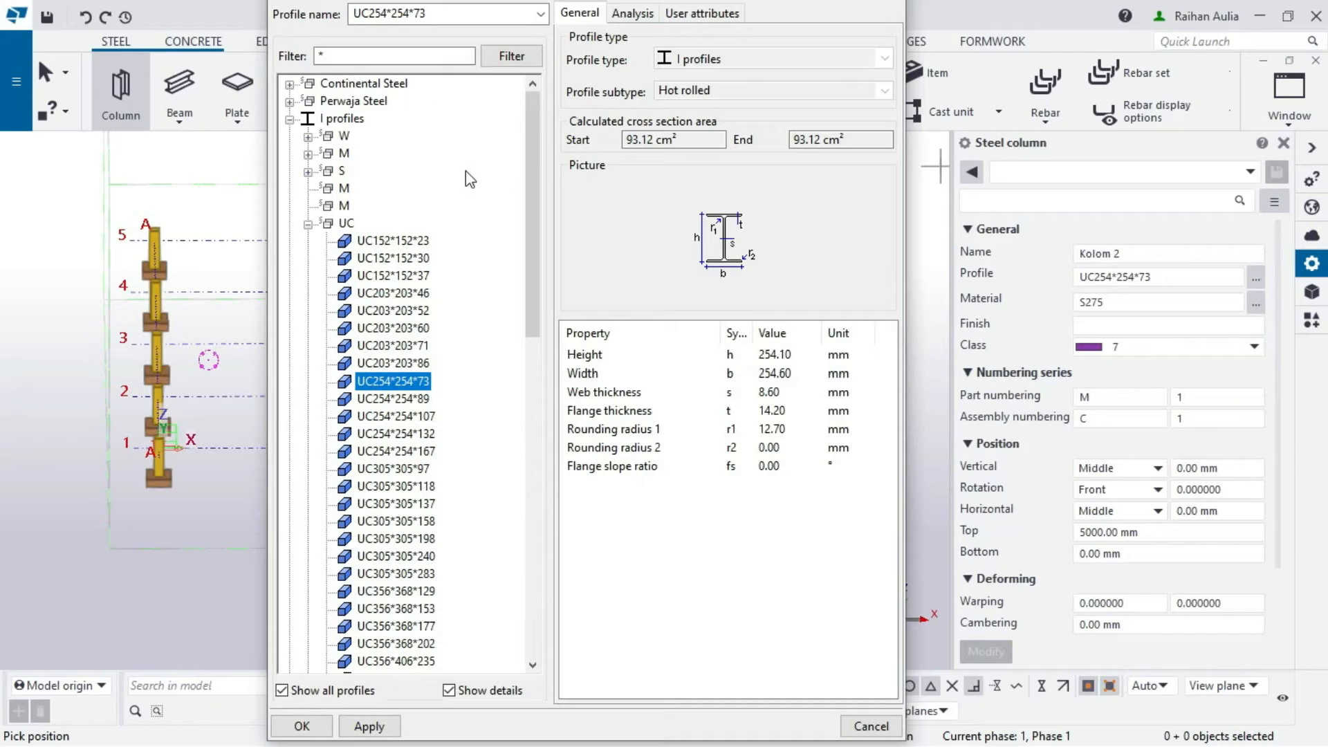
{"action": "left_click", "coordinate": [308, 136]}
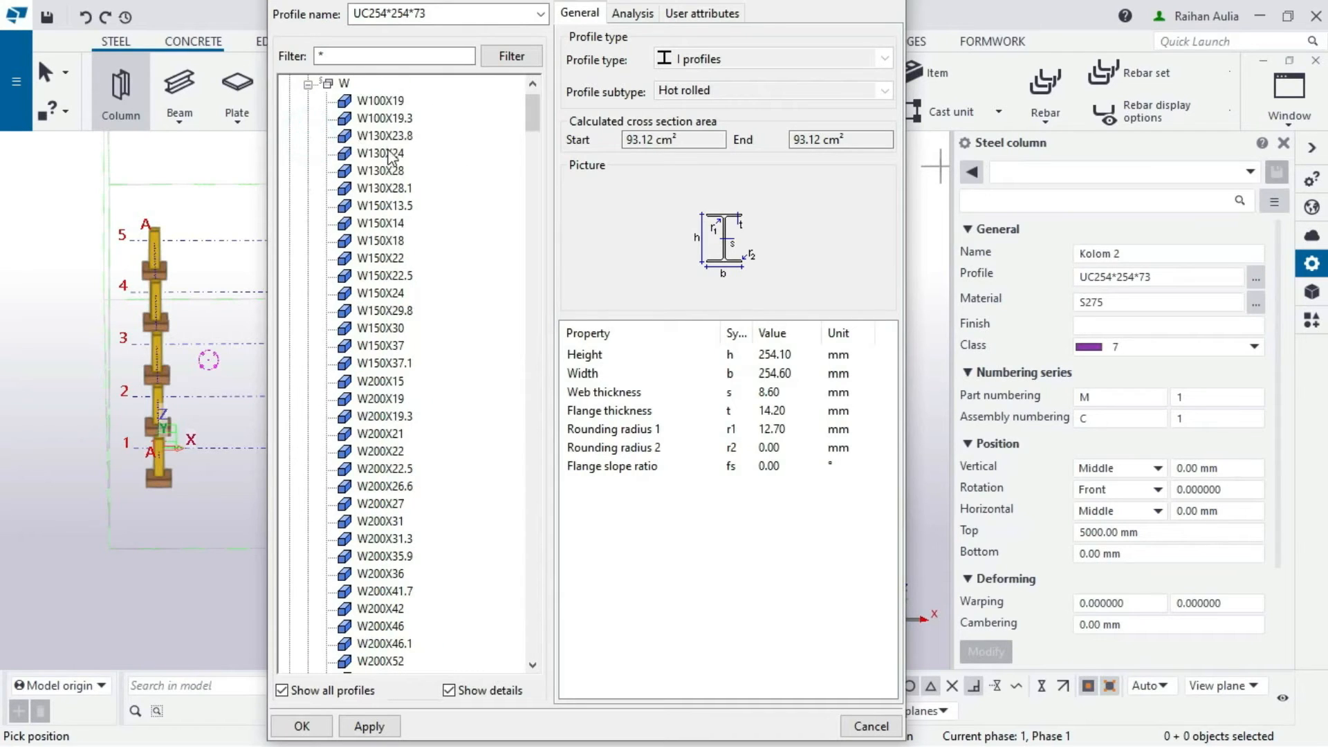
{"action": "scroll", "coordinate": [392, 207], "scroll_direction": "down", "scroll_amount": 7}
{"action": "scroll", "coordinate": [379, 332], "scroll_direction": "down", "scroll_amount": 11}
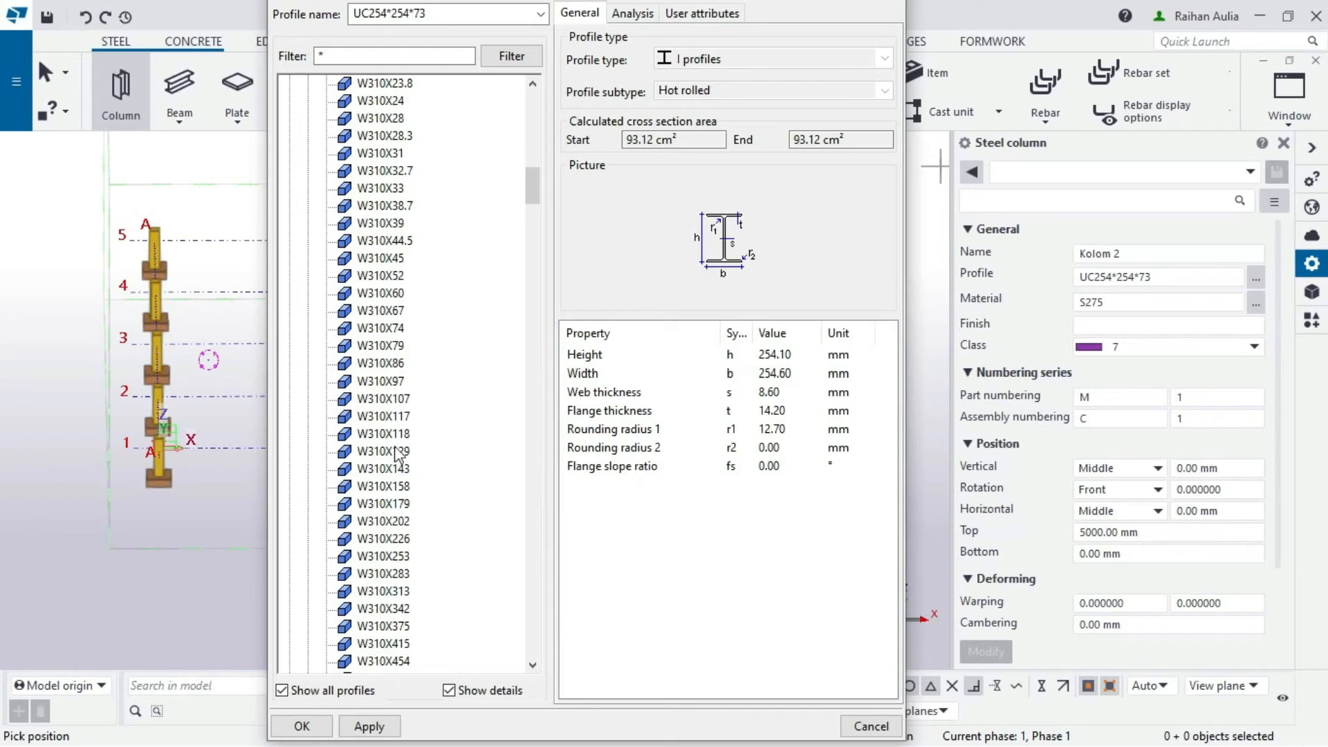
{"action": "left_click", "coordinate": [389, 487]}
{"action": "left_click", "coordinate": [370, 726]}
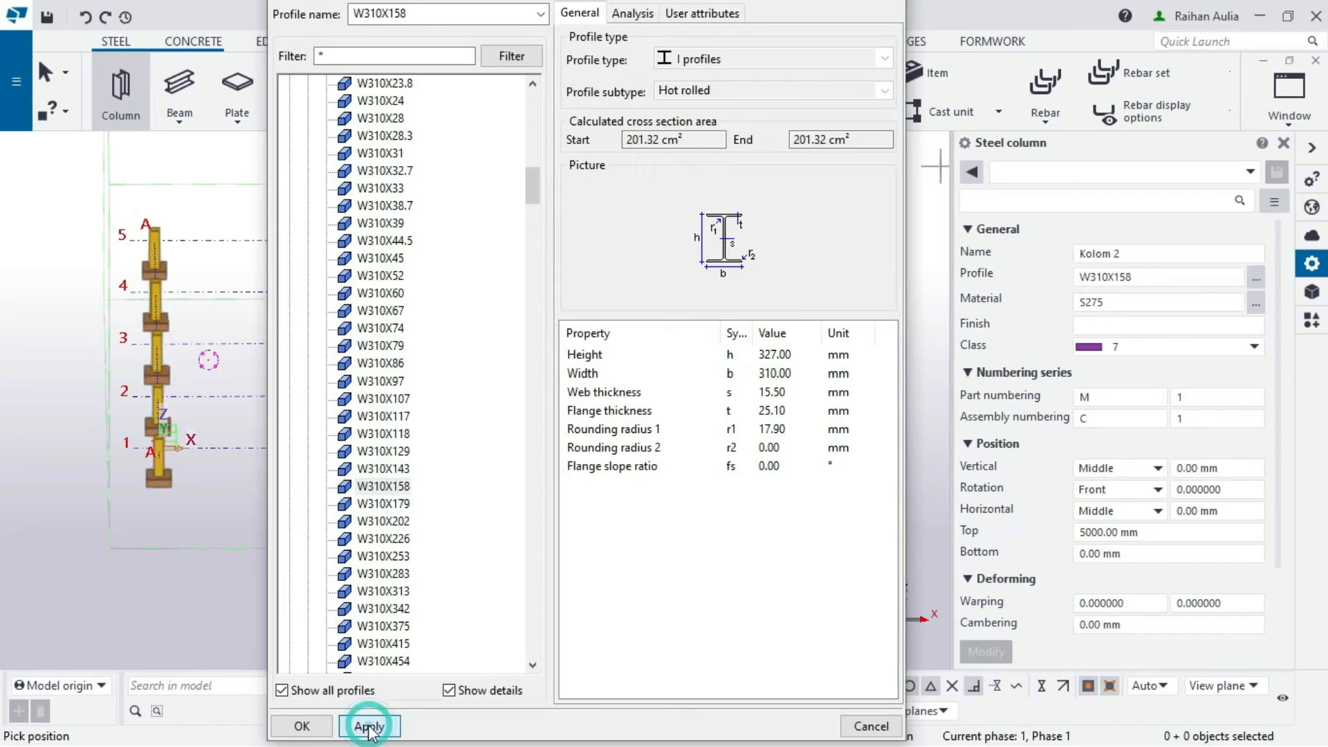
{"action": "left_click", "coordinate": [302, 726]}
{"action": "left_click", "coordinate": [1155, 303]}
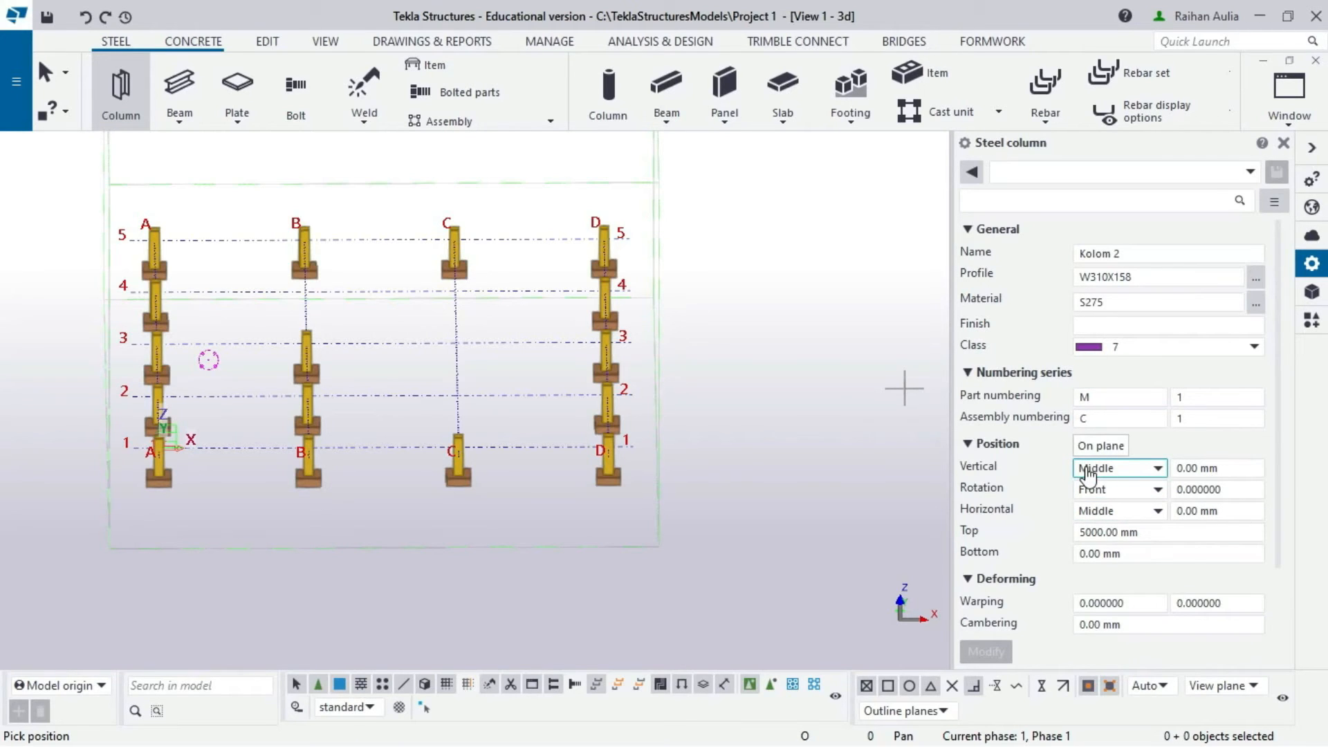
- In the column's position settings, enter Top 8000 and Bottom 500
{"action": "left_click", "coordinate": [1111, 494]}
{"action": "left_click", "coordinate": [1115, 515]}
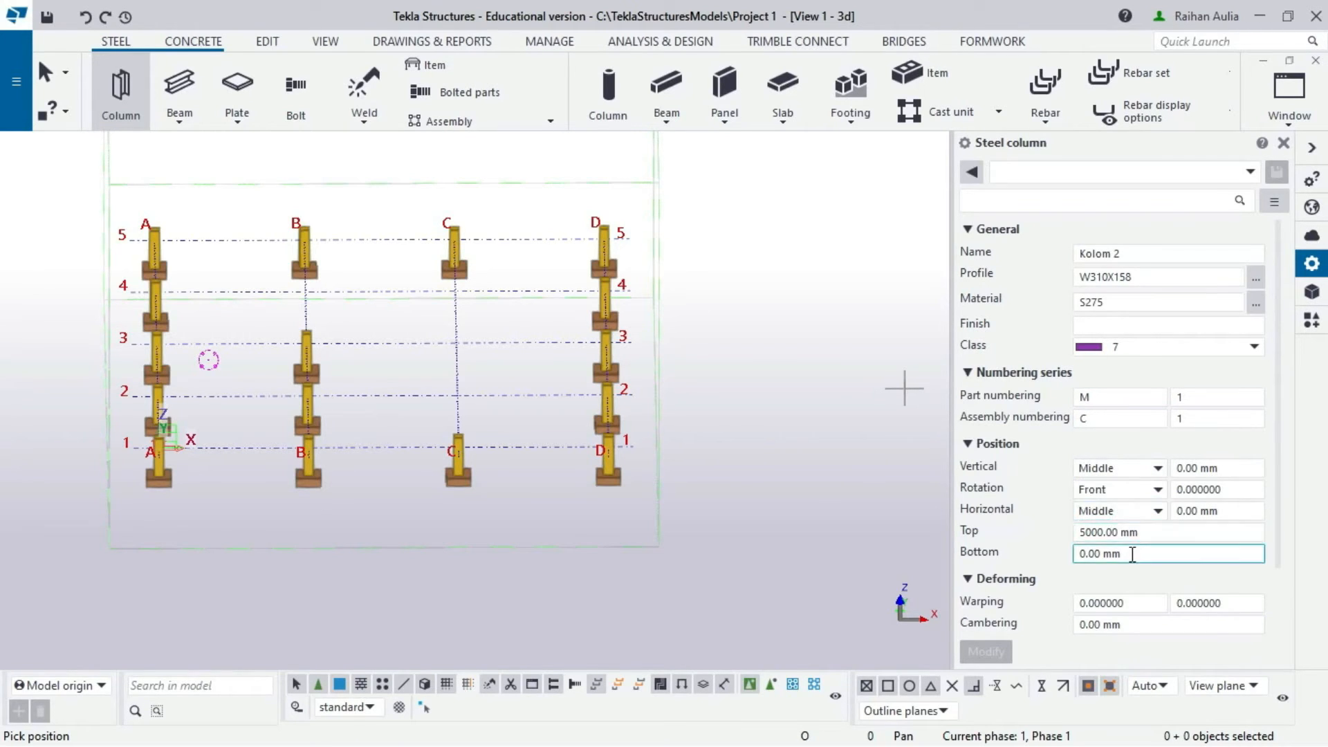
{"action": "left_click", "coordinate": [1148, 531]}
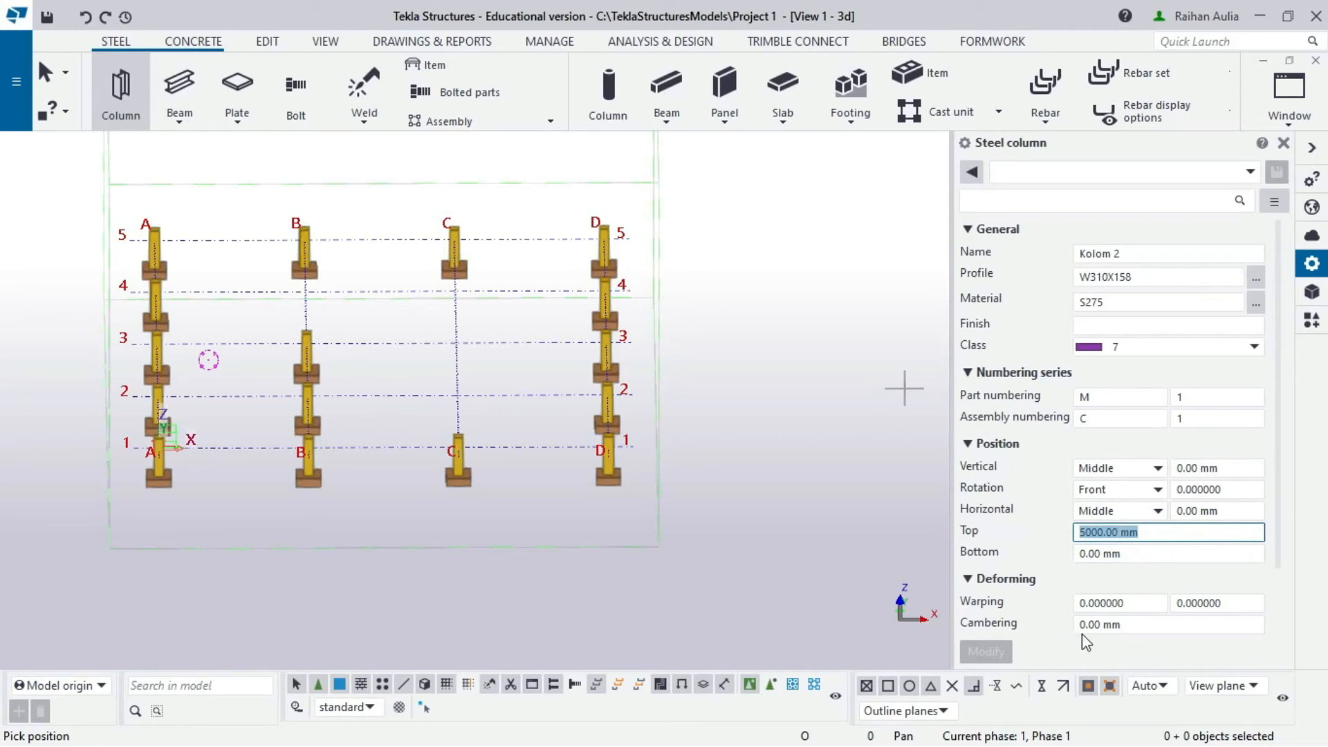
{"action": "type", "text": "8000"}
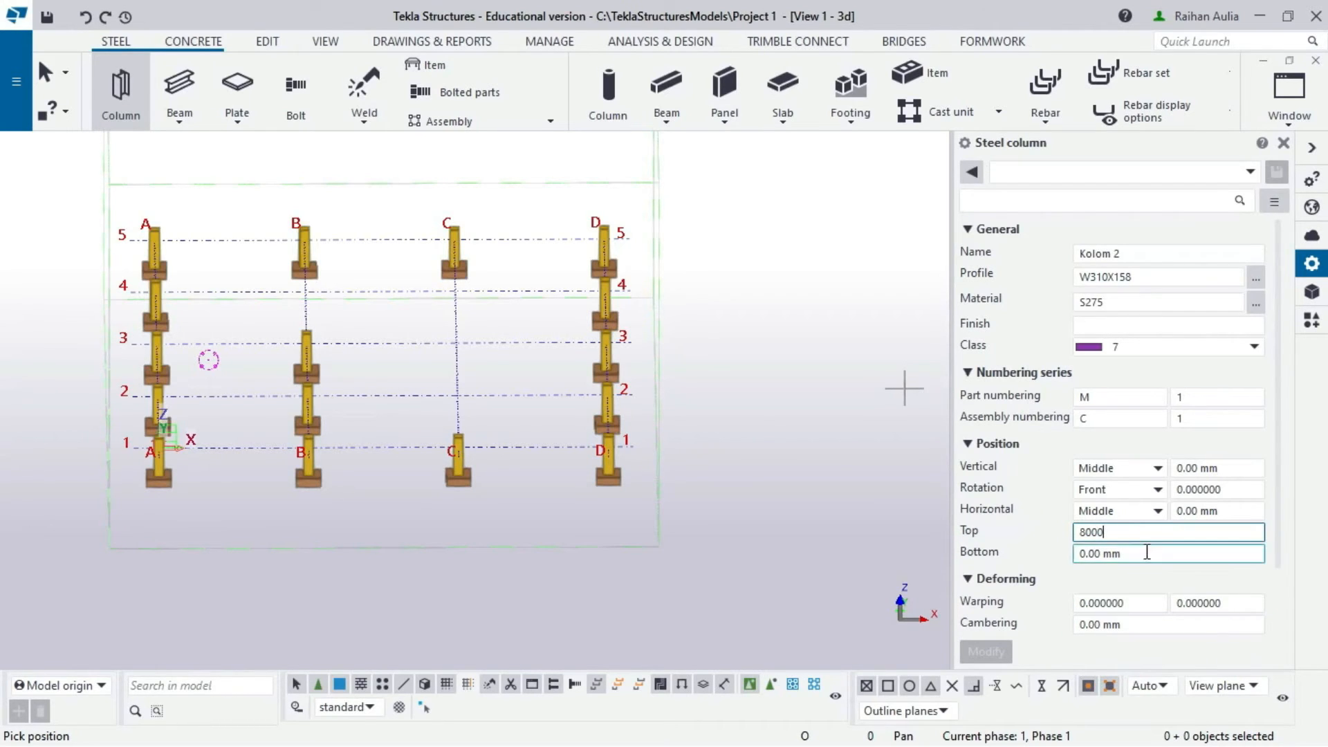
{"action": "left_click", "coordinate": [1147, 552]}
{"action": "type", "text": "50"}
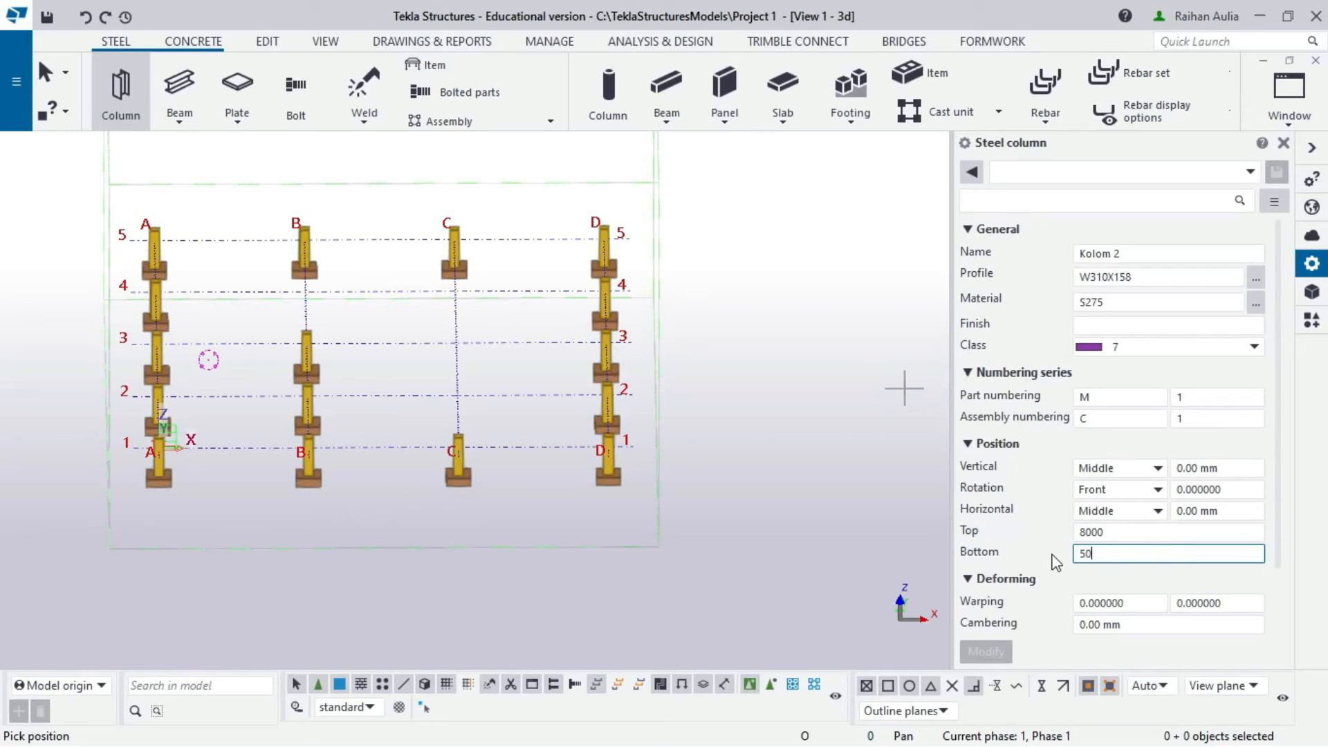
{"action": "type", "text": "0"}
{"action": "scroll", "coordinate": [1099, 554], "scroll_direction": "down", "scroll_amount": 1}
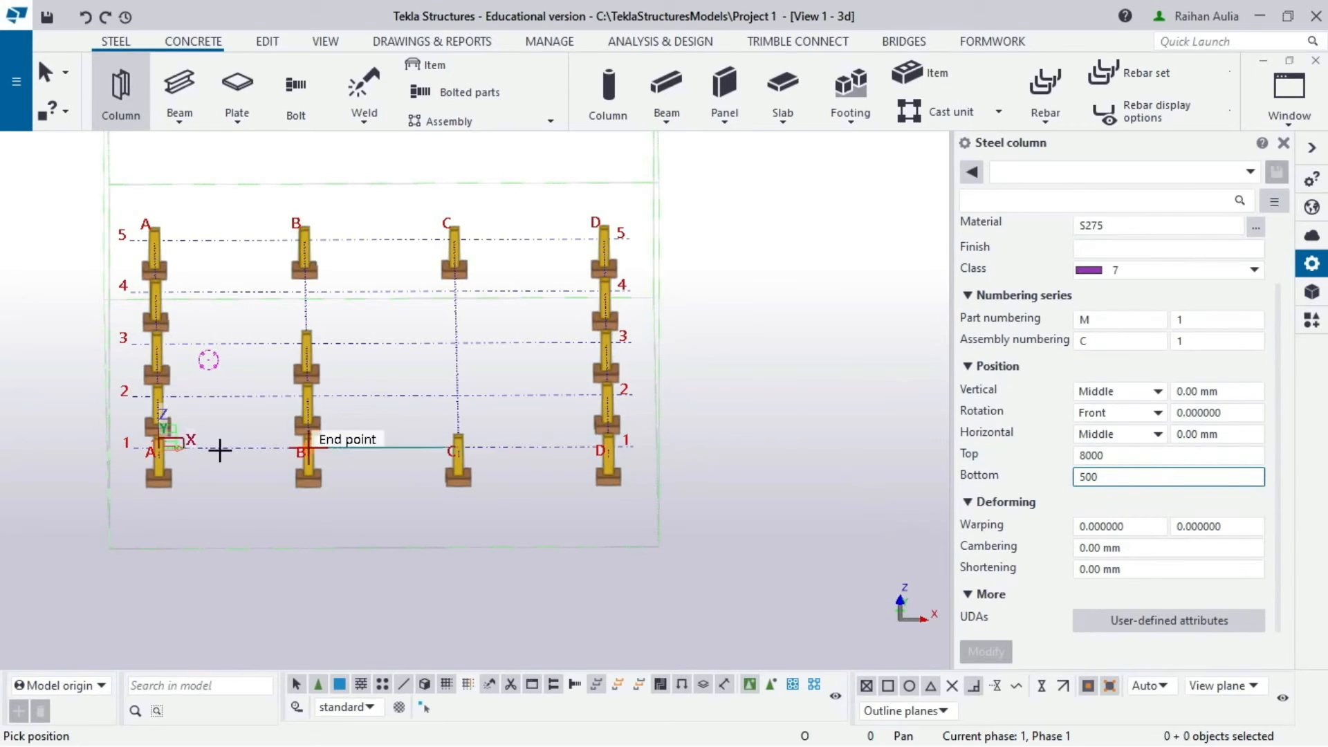
{"action": "scroll", "coordinate": [113, 451], "scroll_direction": "up", "scroll_amount": 5}
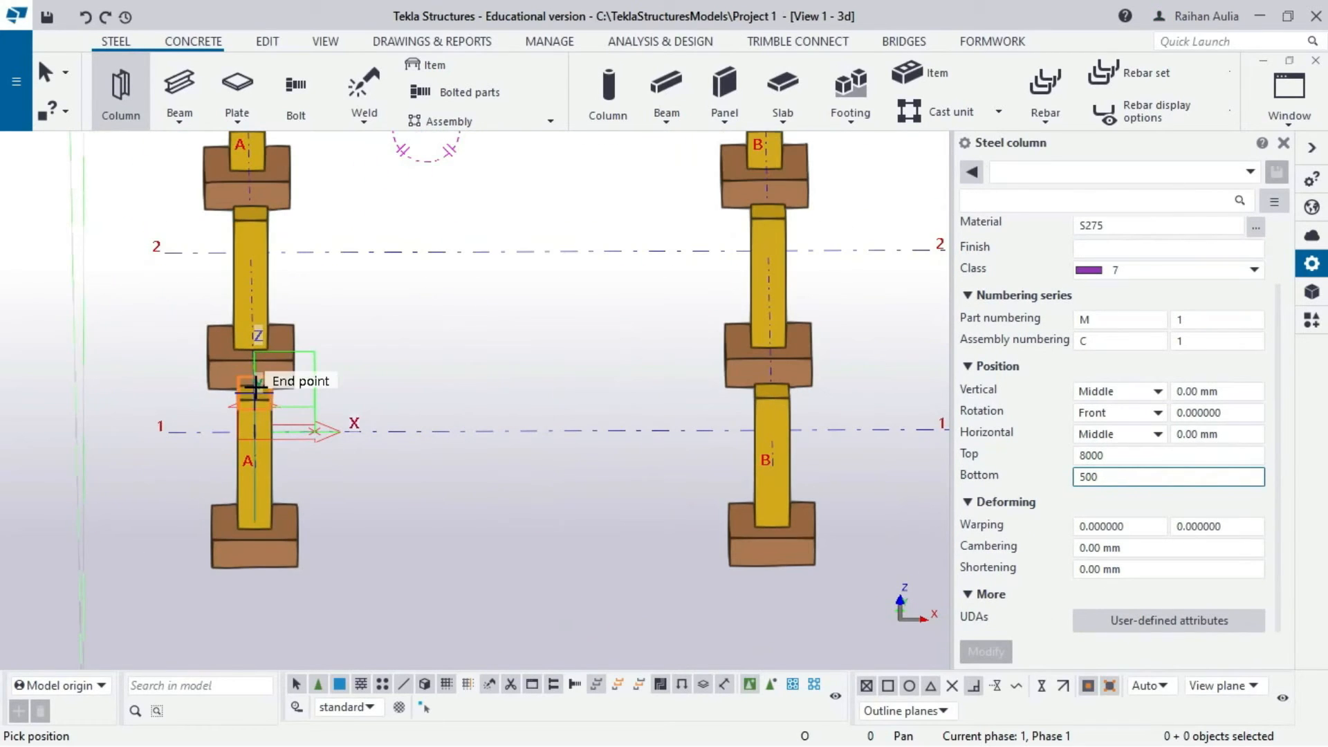
- Place the W310X158 column atop the A-1 concrete column, end placement, and select it
{"action": "middle_click_drag", "start_coordinate": [257, 388], "coordinate": [415, 415], "text": "ctrl"}
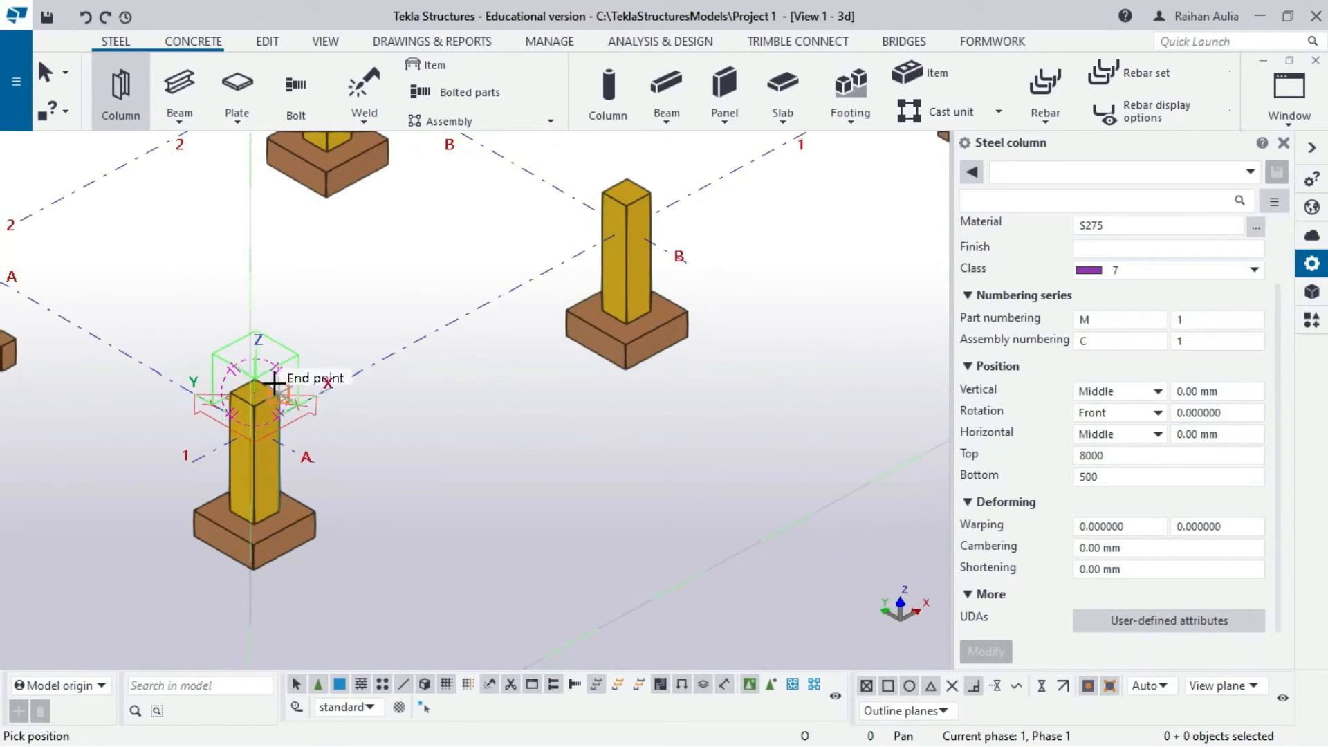
{"action": "left_click", "coordinate": [251, 385]}
{"action": "scroll", "coordinate": [291, 320], "scroll_direction": "down", "scroll_amount": 8}
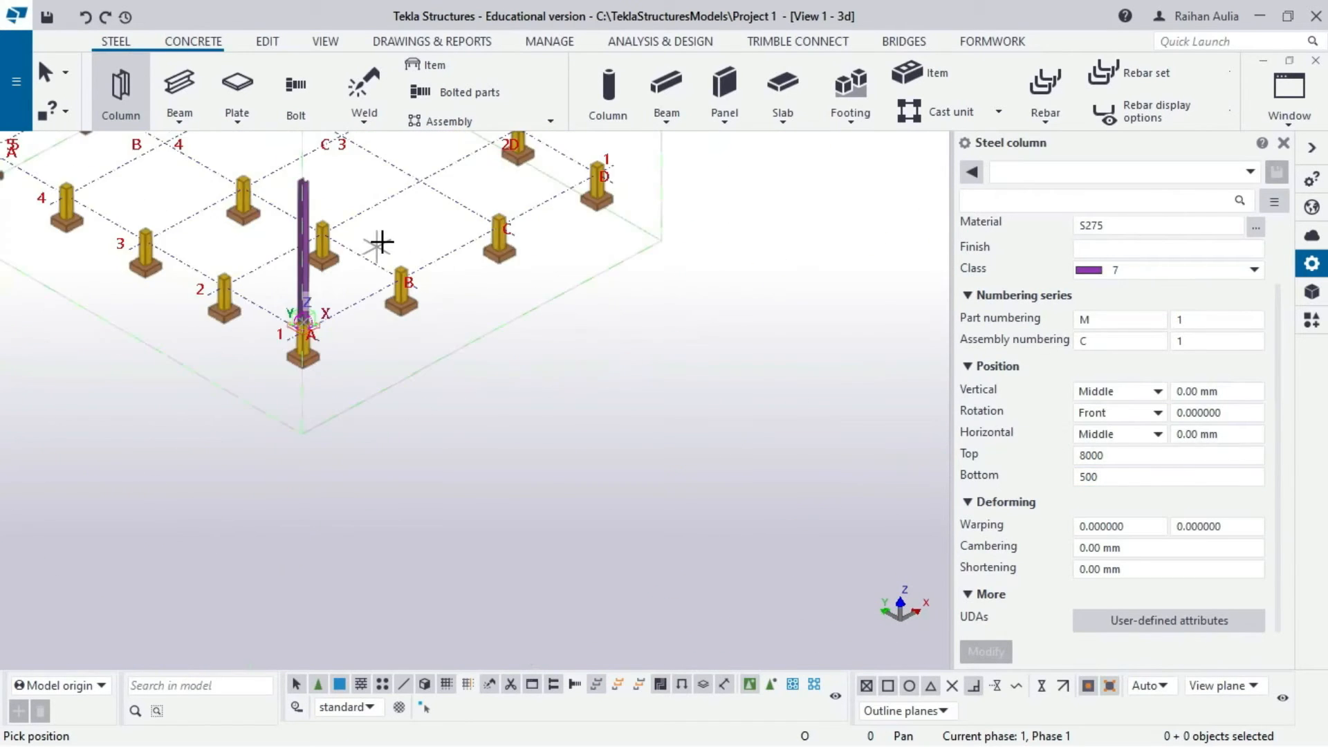
{"action": "right_click", "coordinate": [330, 168]}
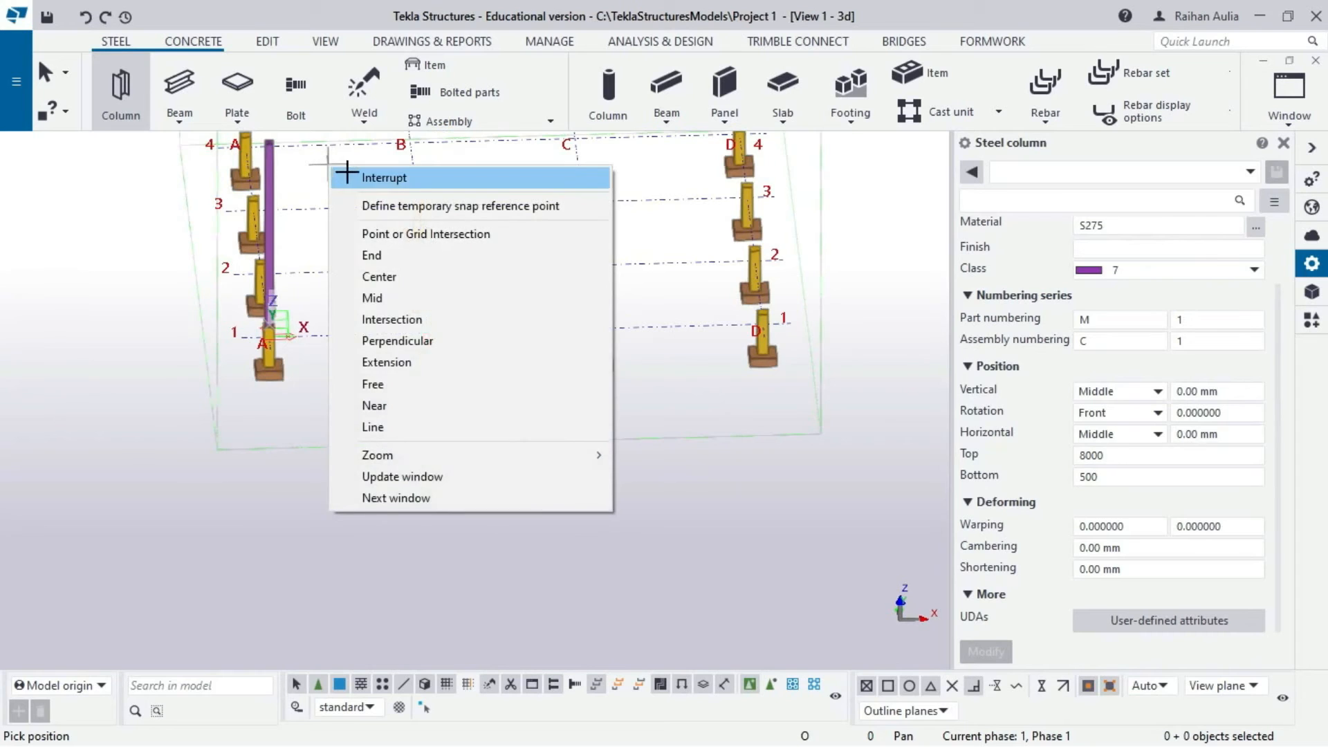
{"action": "left_click", "coordinate": [373, 175]}
{"action": "scroll", "coordinate": [332, 173], "scroll_direction": "up", "scroll_amount": 5}
{"action": "left_click", "coordinate": [251, 210]}
{"action": "middle_click_drag", "start_coordinate": [256, 214], "coordinate": [587, 307], "text": "ctrl"}
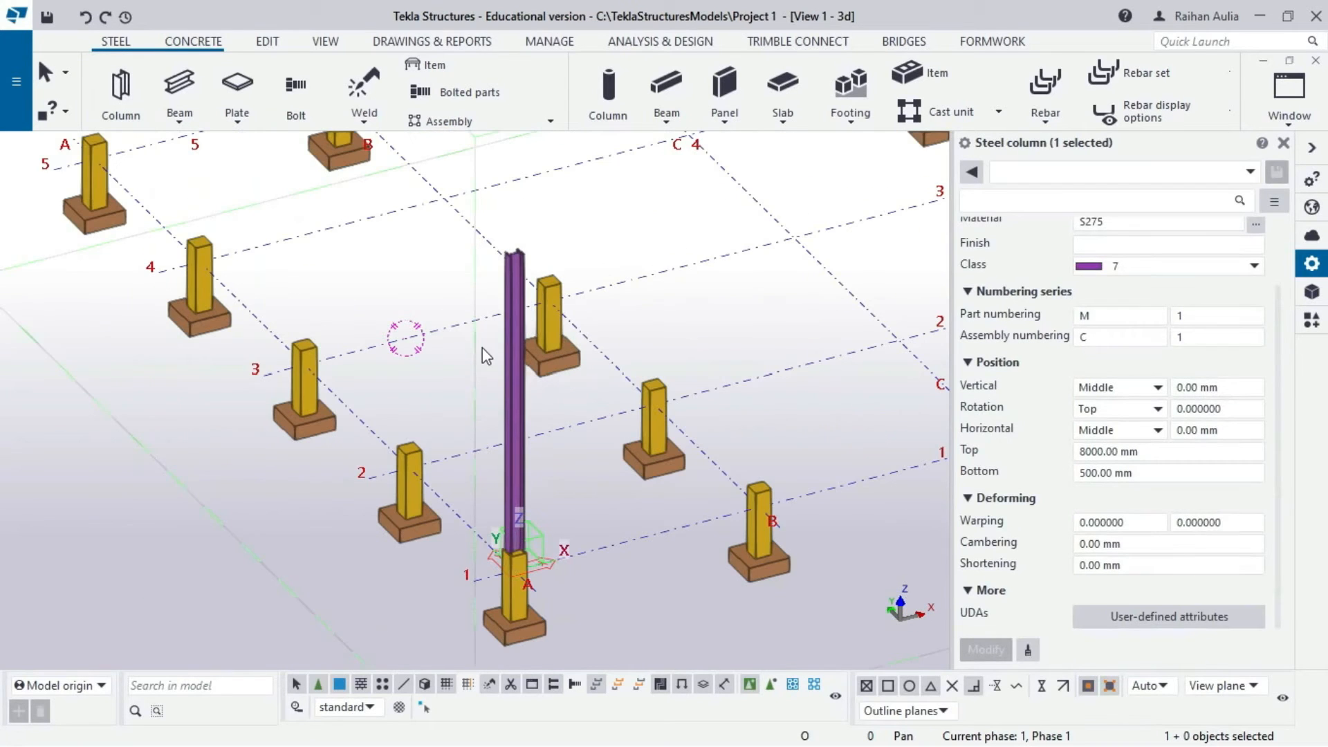
- Change the selected A-1 steel column's rotation to Top and apply it with Modify
{"action": "left_click", "coordinate": [505, 355]}
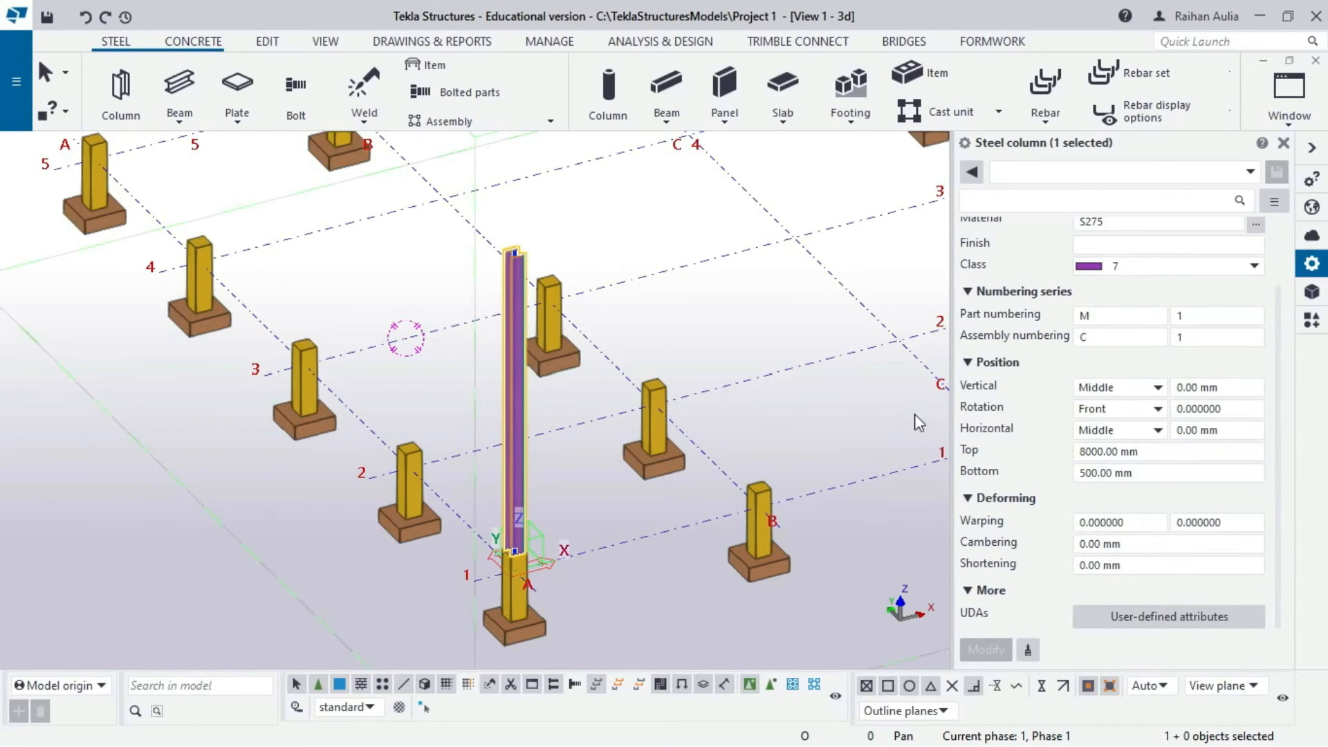
{"action": "left_click", "coordinate": [1092, 418]}
{"action": "left_click", "coordinate": [1107, 440]}
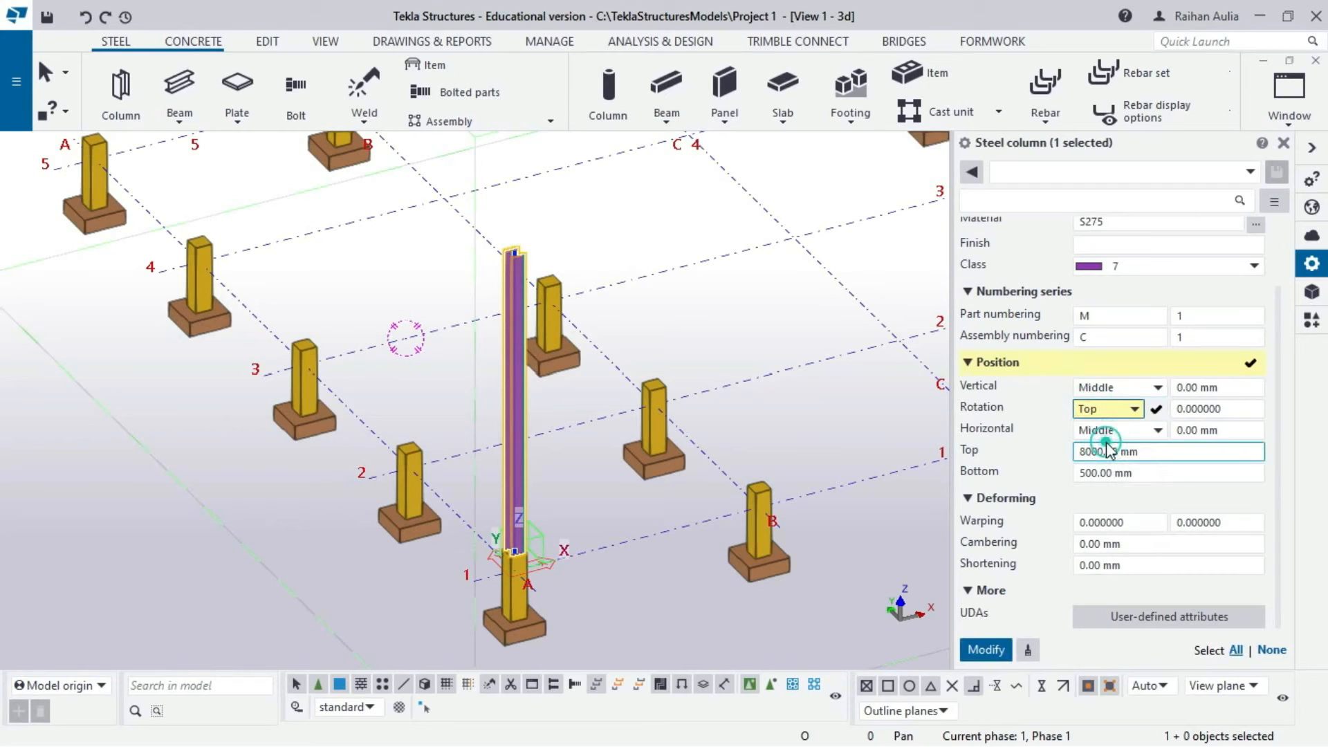
{"action": "left_click", "coordinate": [985, 649]}
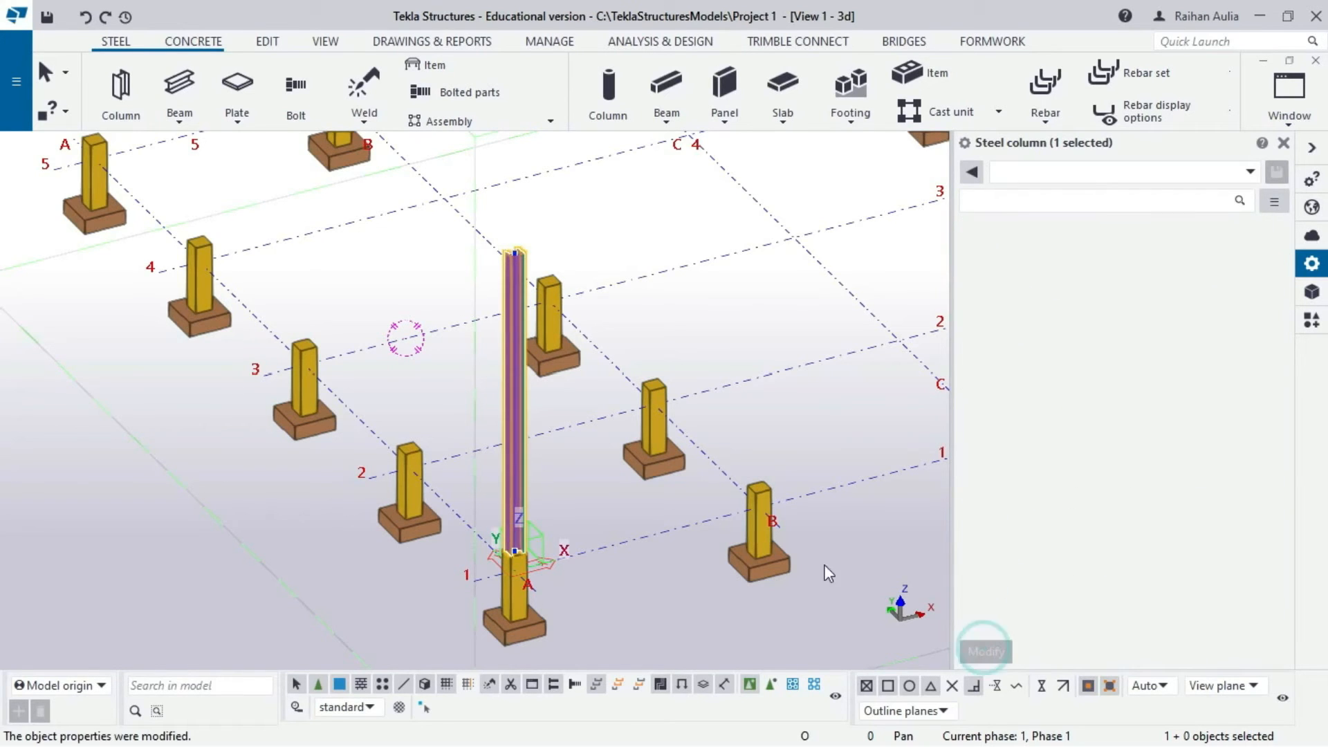
{"action": "right_click", "coordinate": [562, 452]}
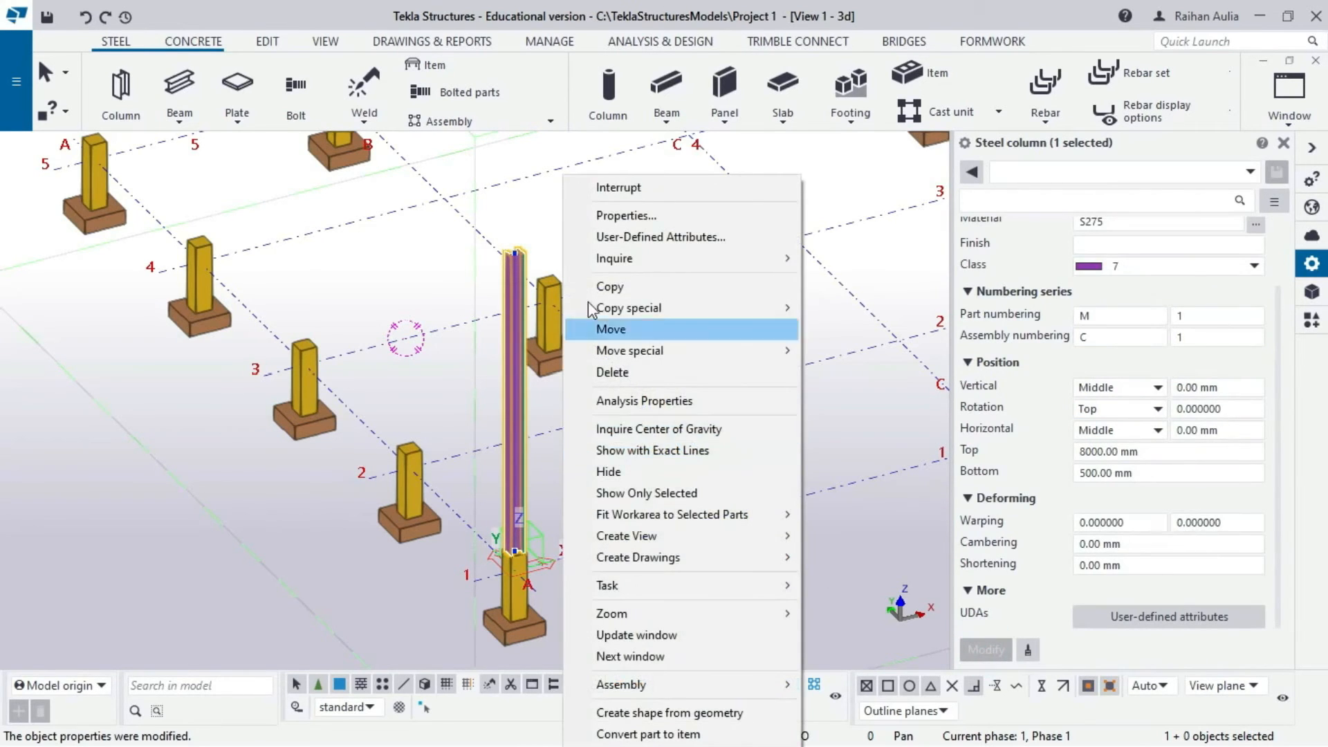
- Copy the A1 steel column from its base onto grid points A2, A3, A4 and A5
{"action": "left_click", "coordinate": [610, 286]}
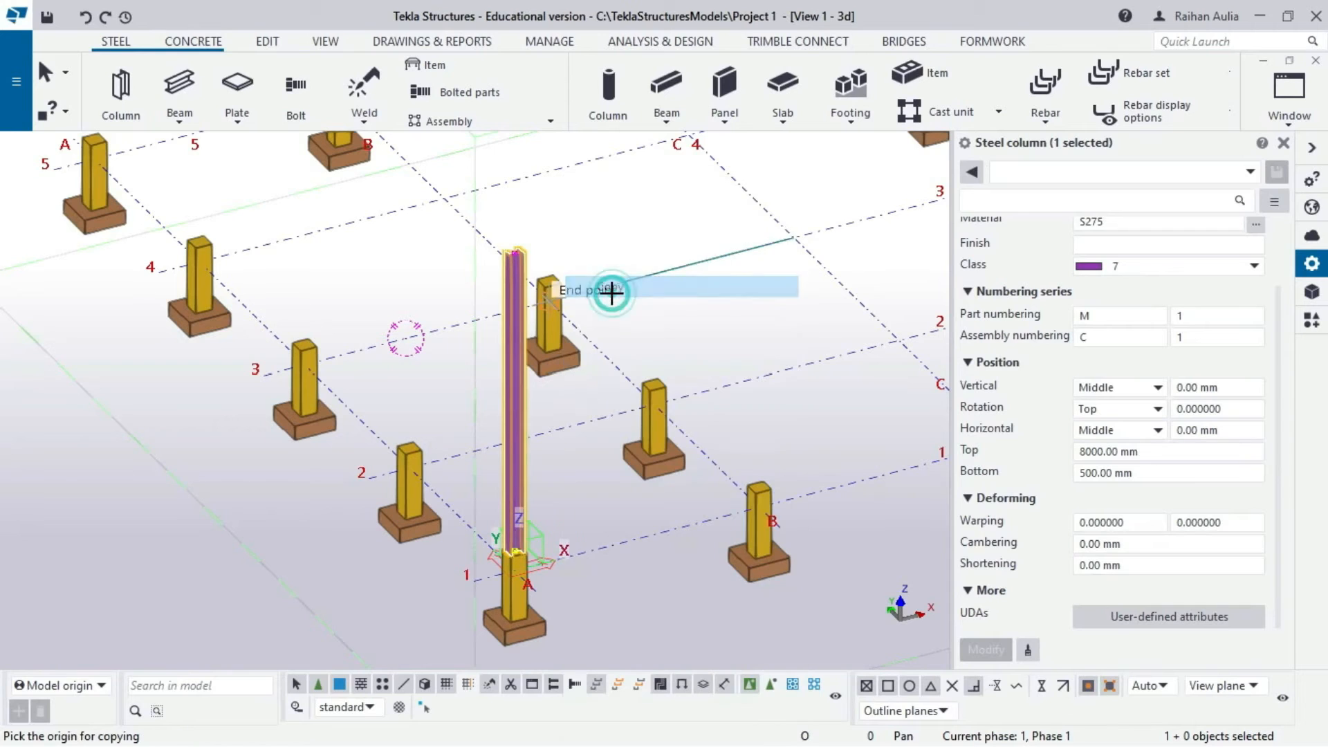
{"action": "left_click", "coordinate": [473, 580]}
{"action": "left_click", "coordinate": [374, 473]}
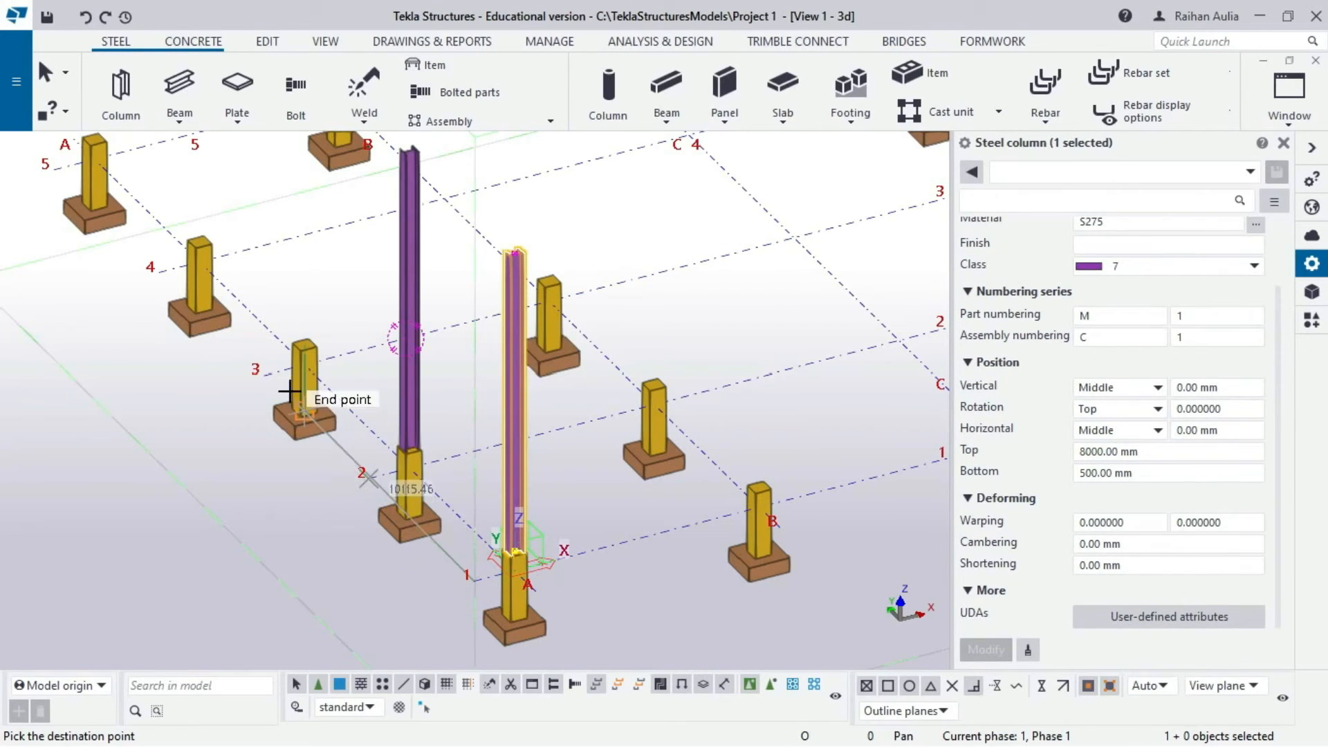
{"action": "left_click", "coordinate": [261, 374]}
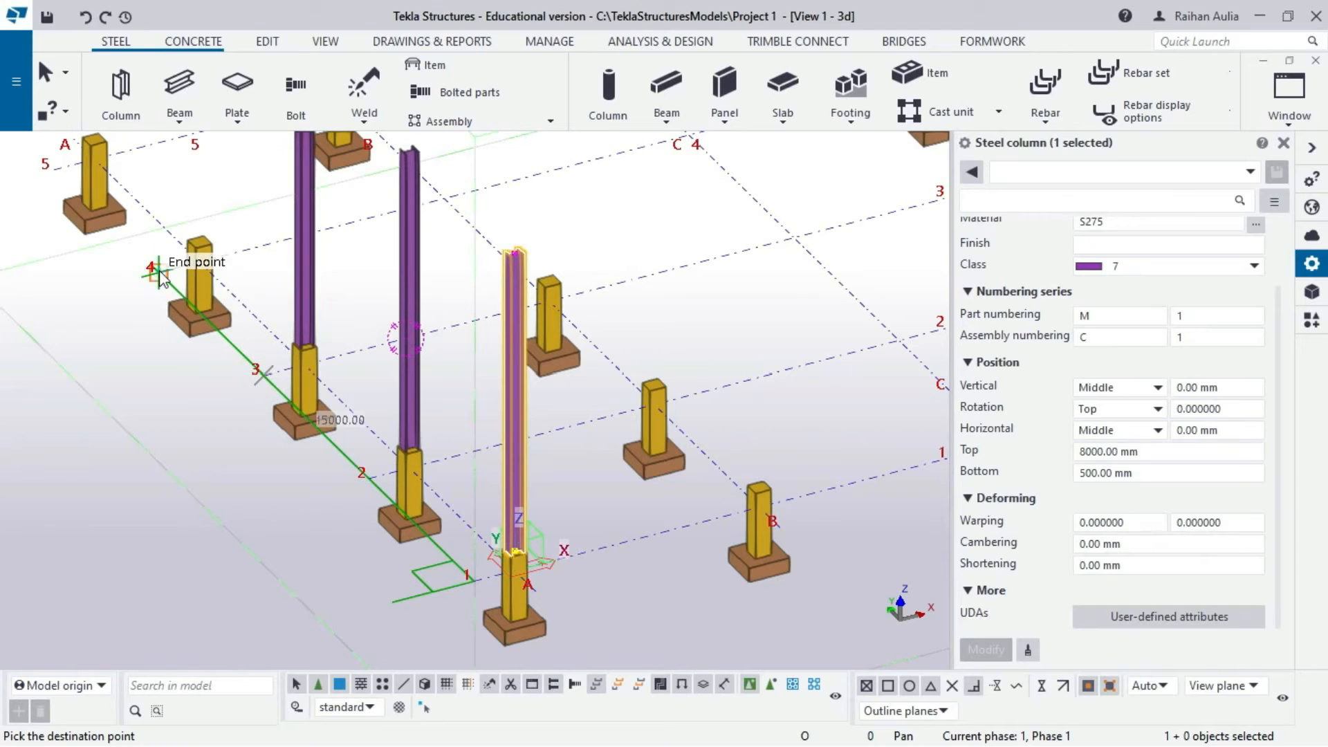
{"action": "left_click", "coordinate": [158, 275]}
{"action": "left_click", "coordinate": [61, 170]}
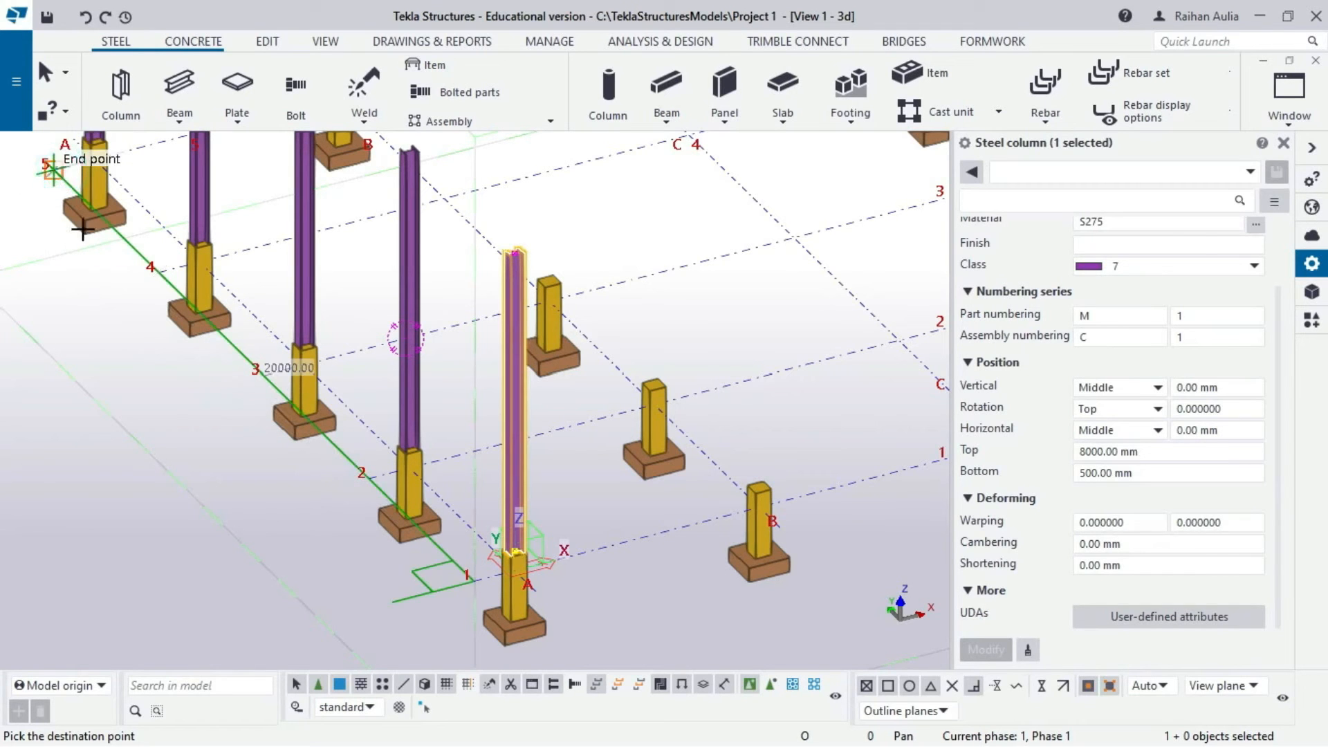
{"action": "right_click", "coordinate": [117, 305]}
{"action": "left_click", "coordinate": [152, 312]}
- Orbit to a corner view and start selecting the grid A steel columns
{"action": "scroll", "coordinate": [517, 218], "scroll_direction": "down", "scroll_amount": 3}
{"action": "scroll", "coordinate": [517, 211], "scroll_direction": "down", "scroll_amount": 2}
{"action": "middle_click_drag", "start_coordinate": [512, 223], "coordinate": [473, 247], "text": "ctrl"}
{"action": "scroll", "coordinate": [414, 198], "scroll_direction": "down", "scroll_amount": 3}
{"action": "scroll", "coordinate": [459, 257], "scroll_direction": "up", "scroll_amount": 2}
{"action": "scroll", "coordinate": [442, 255], "scroll_direction": "up", "scroll_amount": 2}
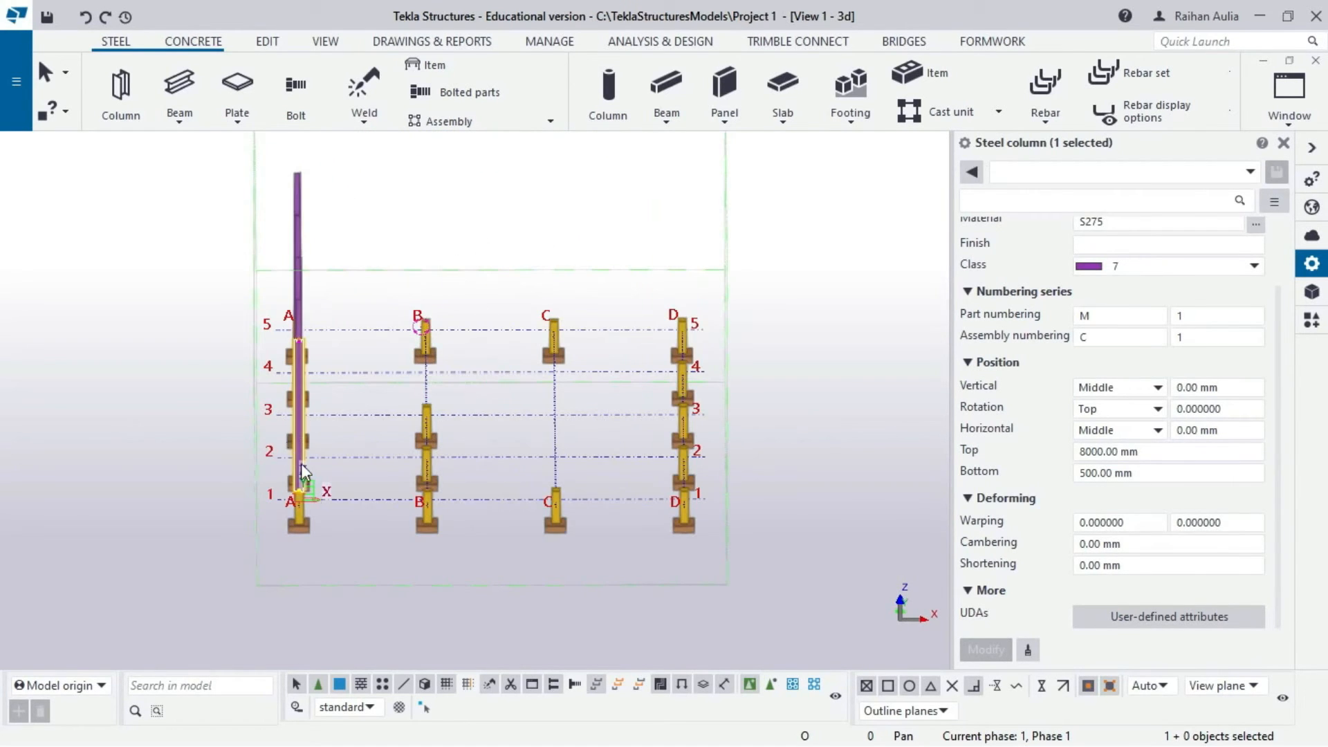
{"action": "scroll", "coordinate": [392, 471], "scroll_direction": "up", "scroll_amount": 2}
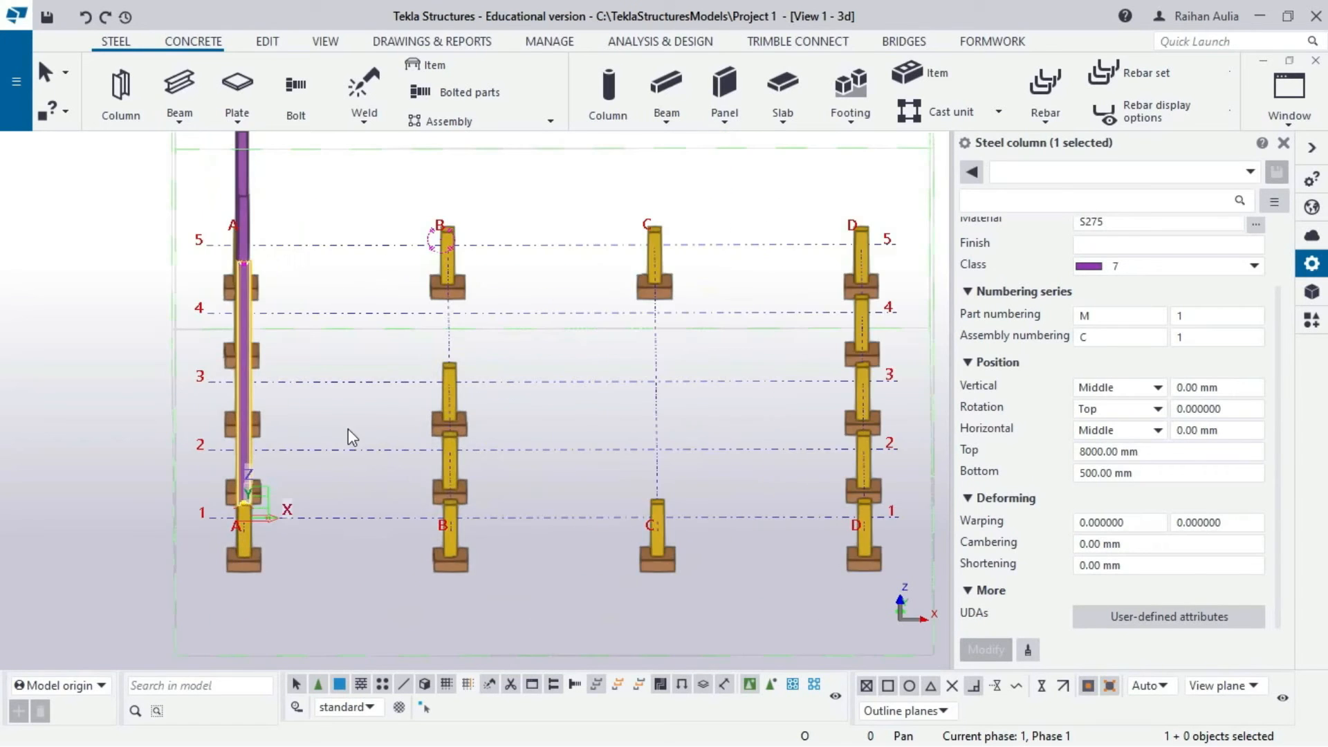
{"action": "middle_click_drag", "start_coordinate": [350, 435], "coordinate": [408, 402], "text": "ctrl"}
{"action": "scroll", "coordinate": [408, 401], "scroll_direction": "down", "scroll_amount": 2}
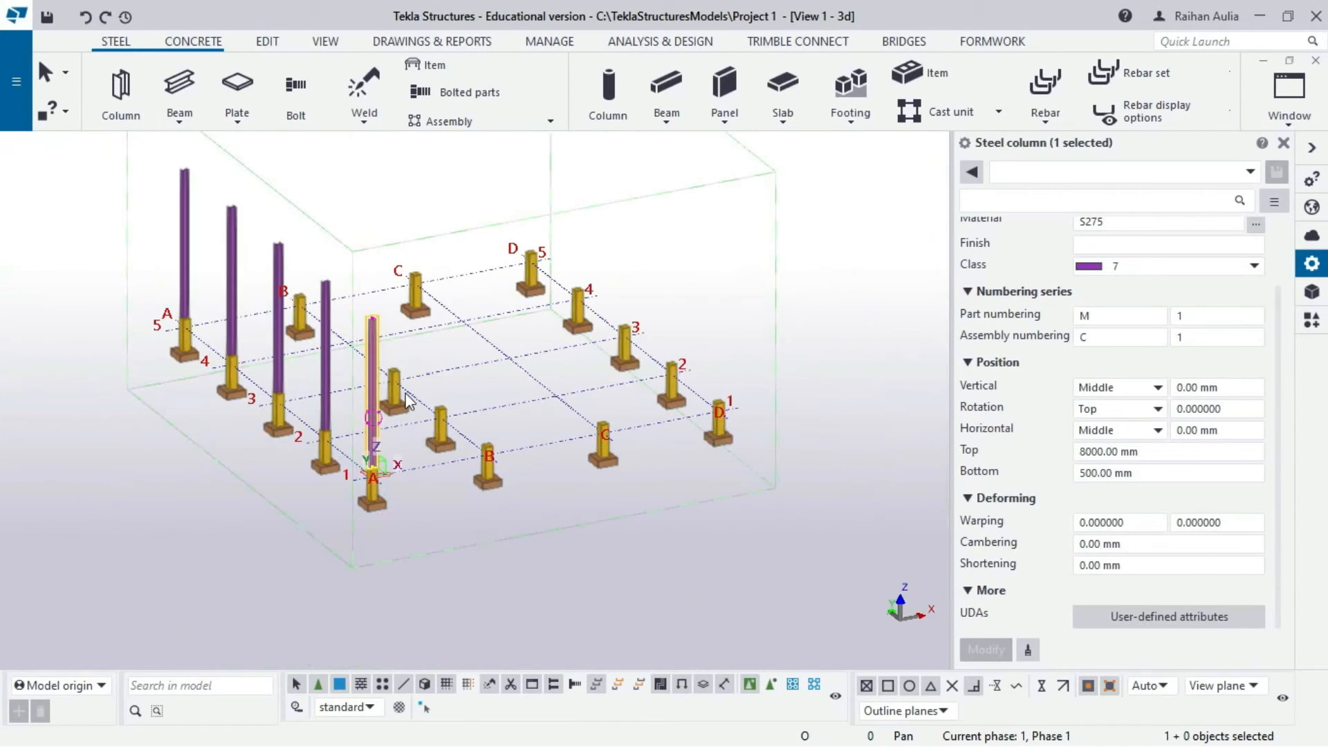
{"action": "left_click", "coordinate": [327, 345], "text": "ctrl"}
{"action": "left_click", "coordinate": [276, 321], "text": "ctrl"}
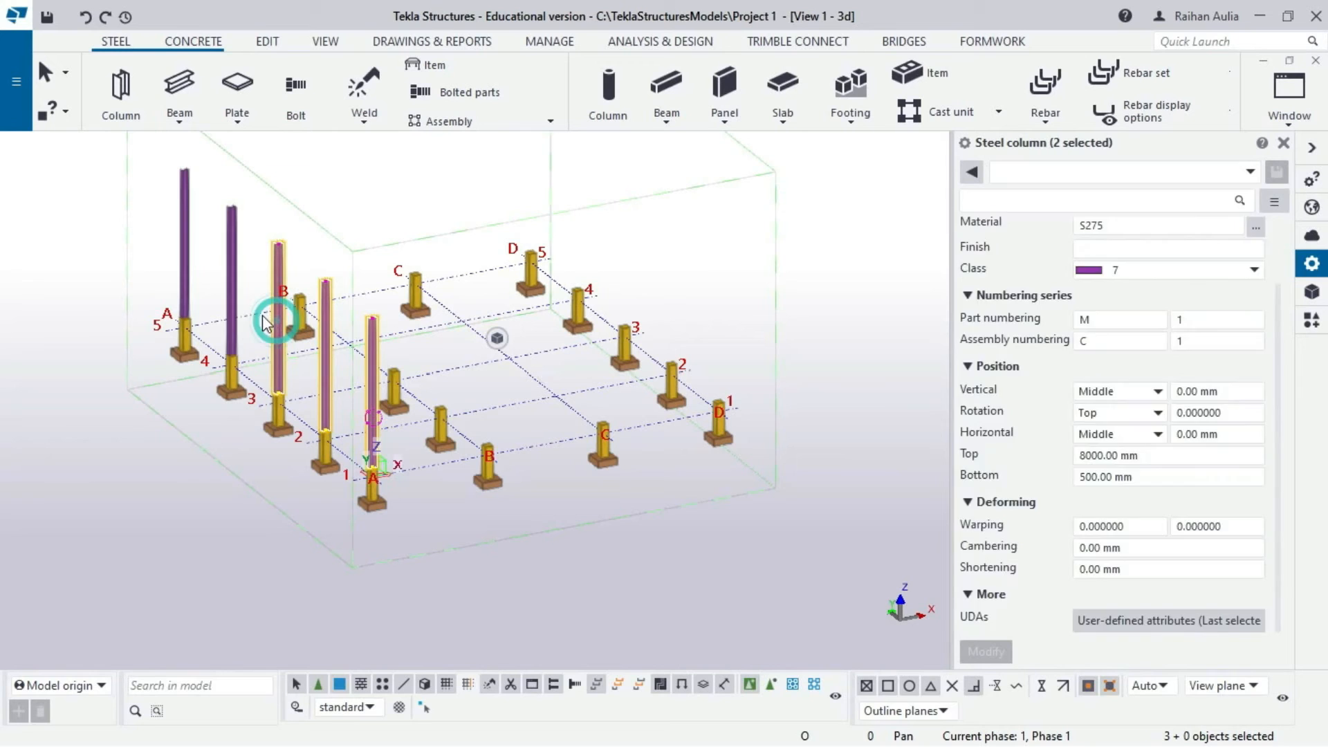
{"action": "left_click", "coordinate": [228, 290], "text": "ctrl"}
- Linear-copy the five grid A columns with dX 6000 and 3 copies
{"action": "left_click", "coordinate": [183, 254], "text": "ctrl"}
{"action": "right_click", "coordinate": [230, 257]}
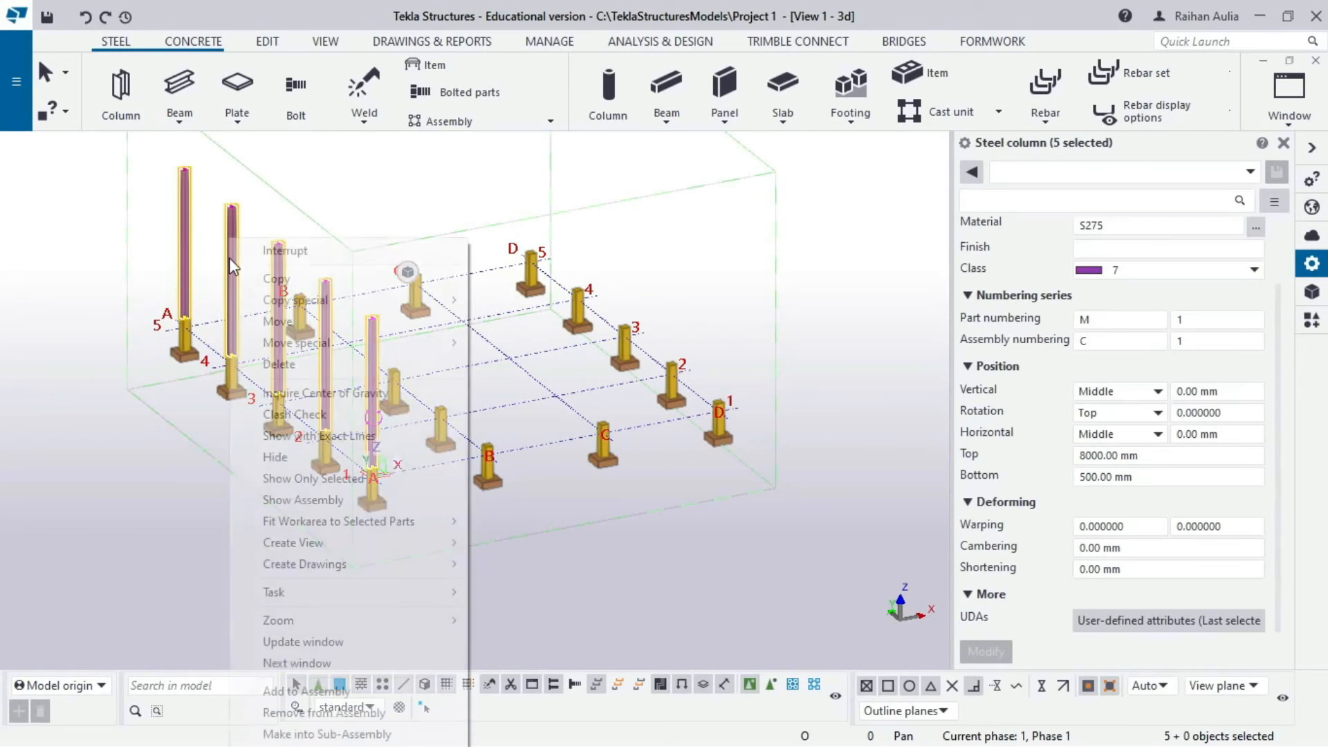
{"action": "mouse_move", "coordinate": [317, 300]}
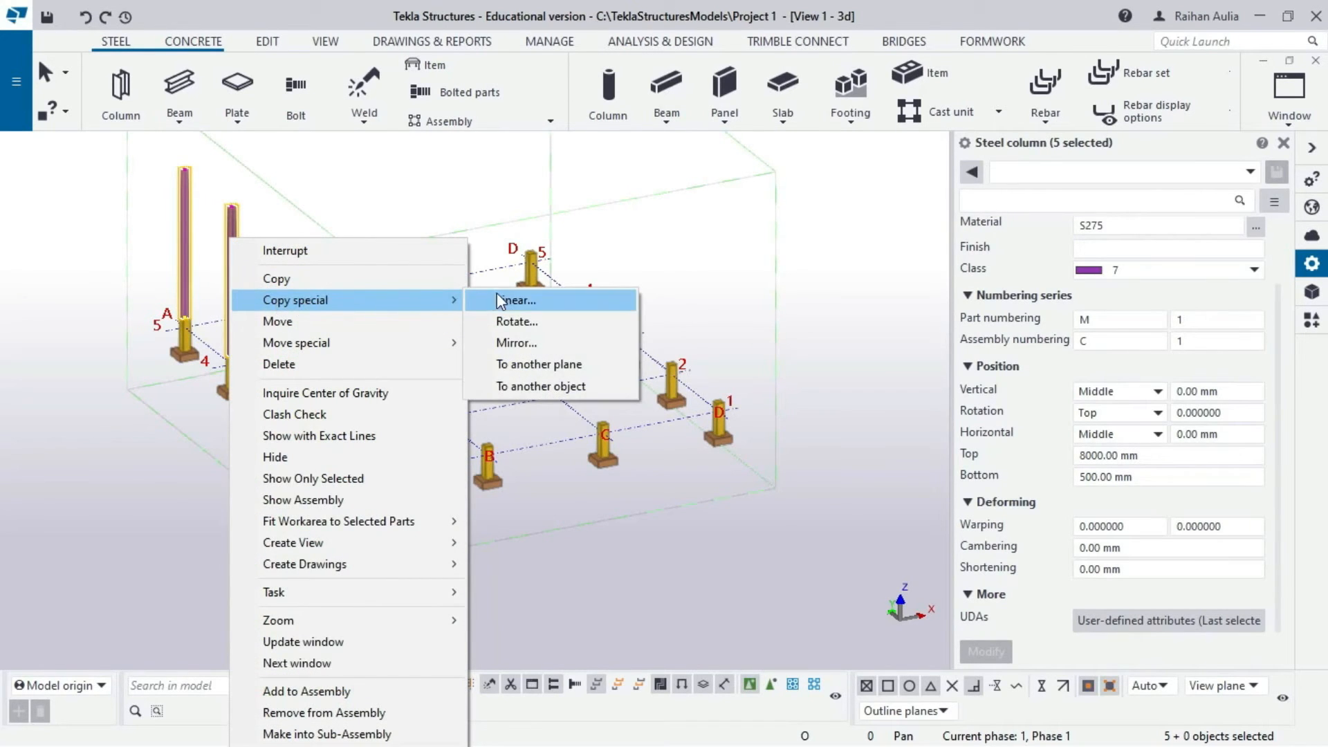
{"action": "left_click", "coordinate": [497, 300]}
{"action": "scroll", "coordinate": [488, 339], "scroll_direction": "down", "scroll_amount": 1}
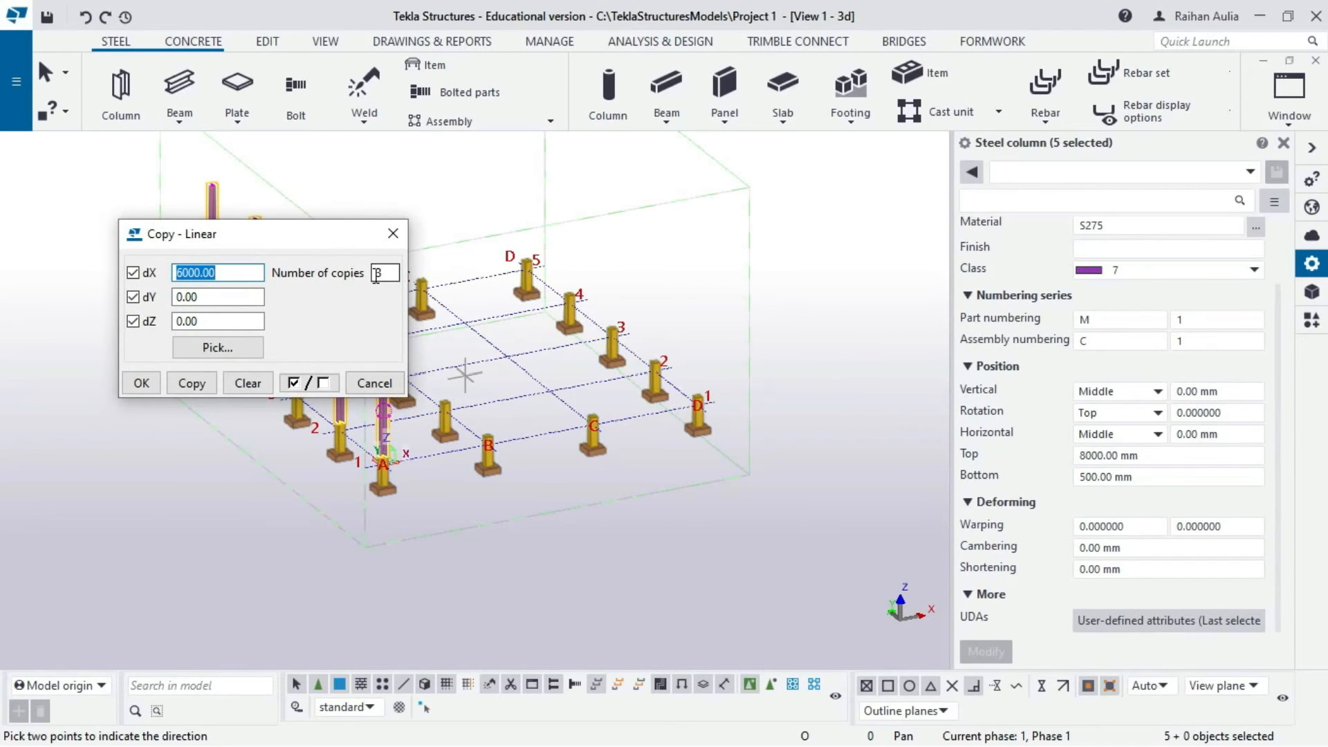
{"action": "left_click", "coordinate": [193, 383]}
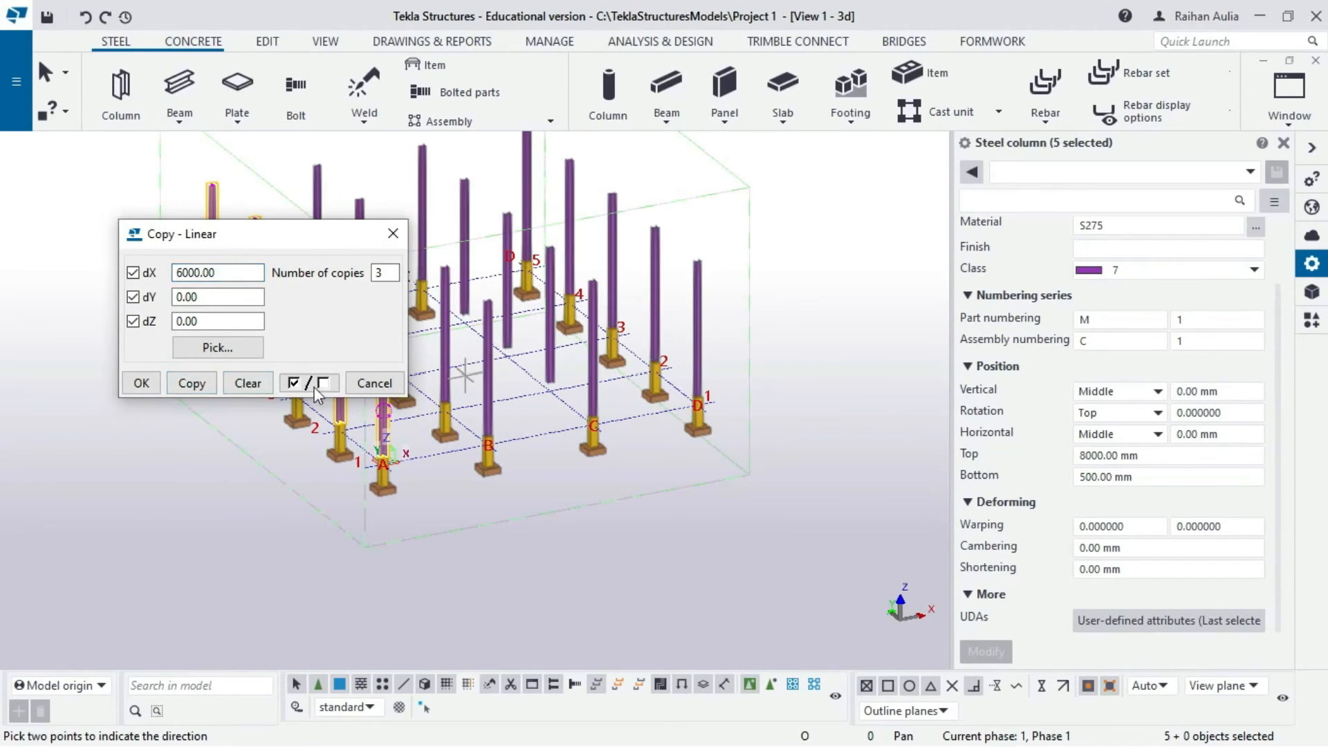
{"action": "left_click", "coordinate": [141, 383]}
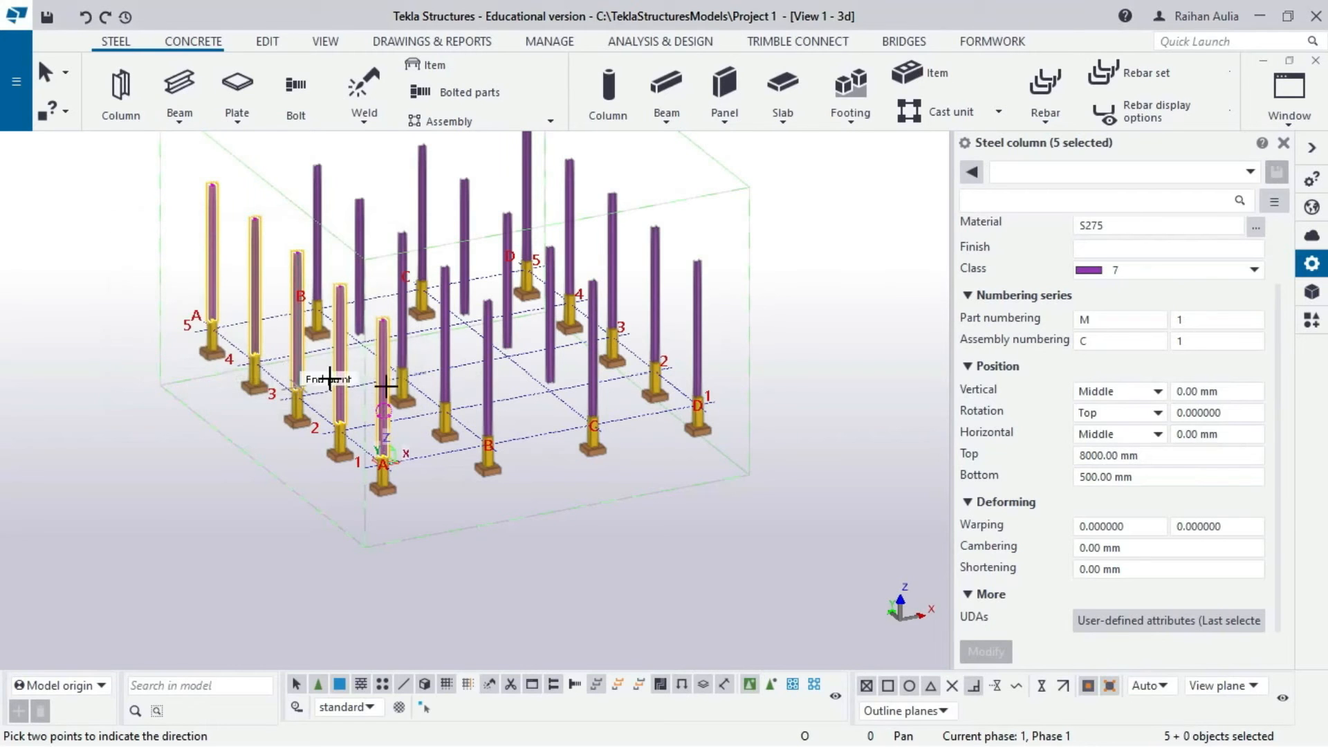
- End the command and orbit to an isometric view of the copied columns
{"action": "right_click", "coordinate": [97, 359]}
{"action": "left_click", "coordinate": [139, 377]}
{"action": "scroll", "coordinate": [323, 368], "scroll_direction": "down", "scroll_amount": 2}
{"action": "middle_click_drag", "start_coordinate": [326, 365], "coordinate": [270, 353], "text": "ctrl"}
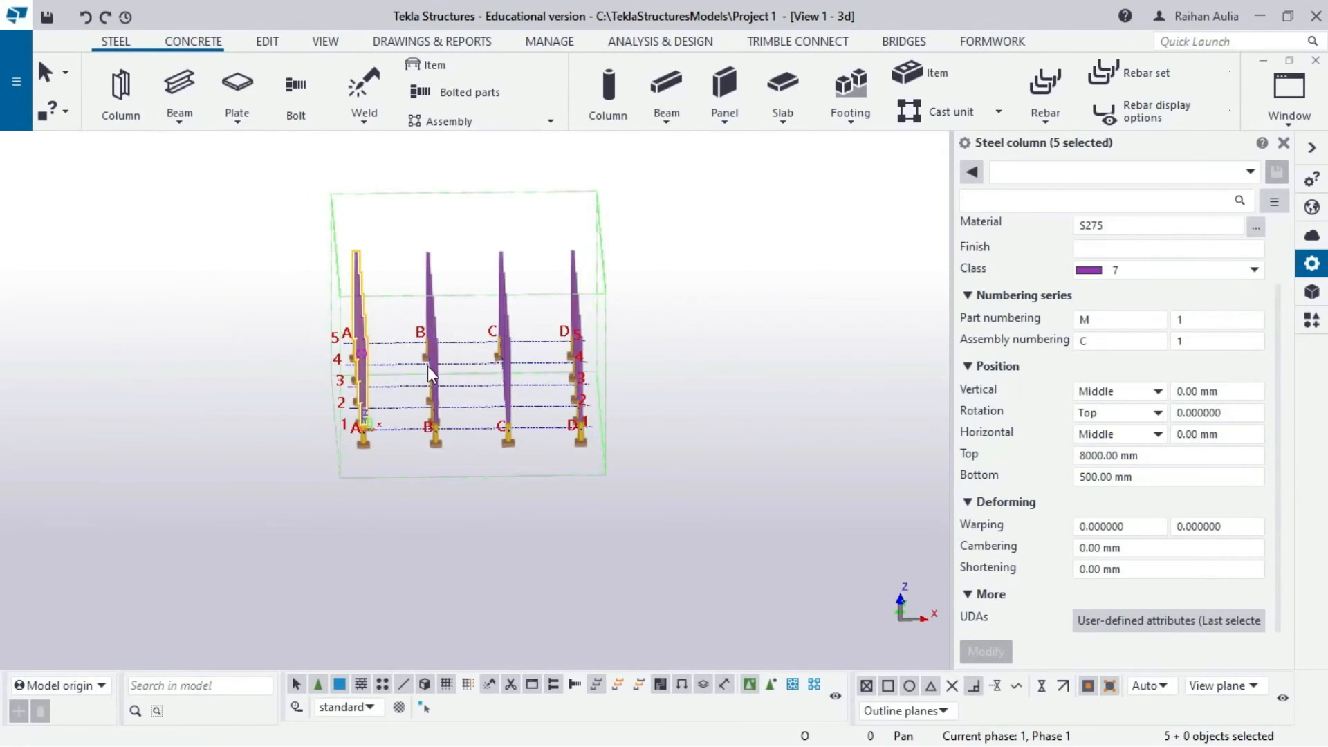
{"action": "scroll", "coordinate": [436, 363], "scroll_direction": "up", "scroll_amount": 5}
{"action": "middle_click_drag", "start_coordinate": [439, 366], "coordinate": [484, 332], "text": "ctrl"}
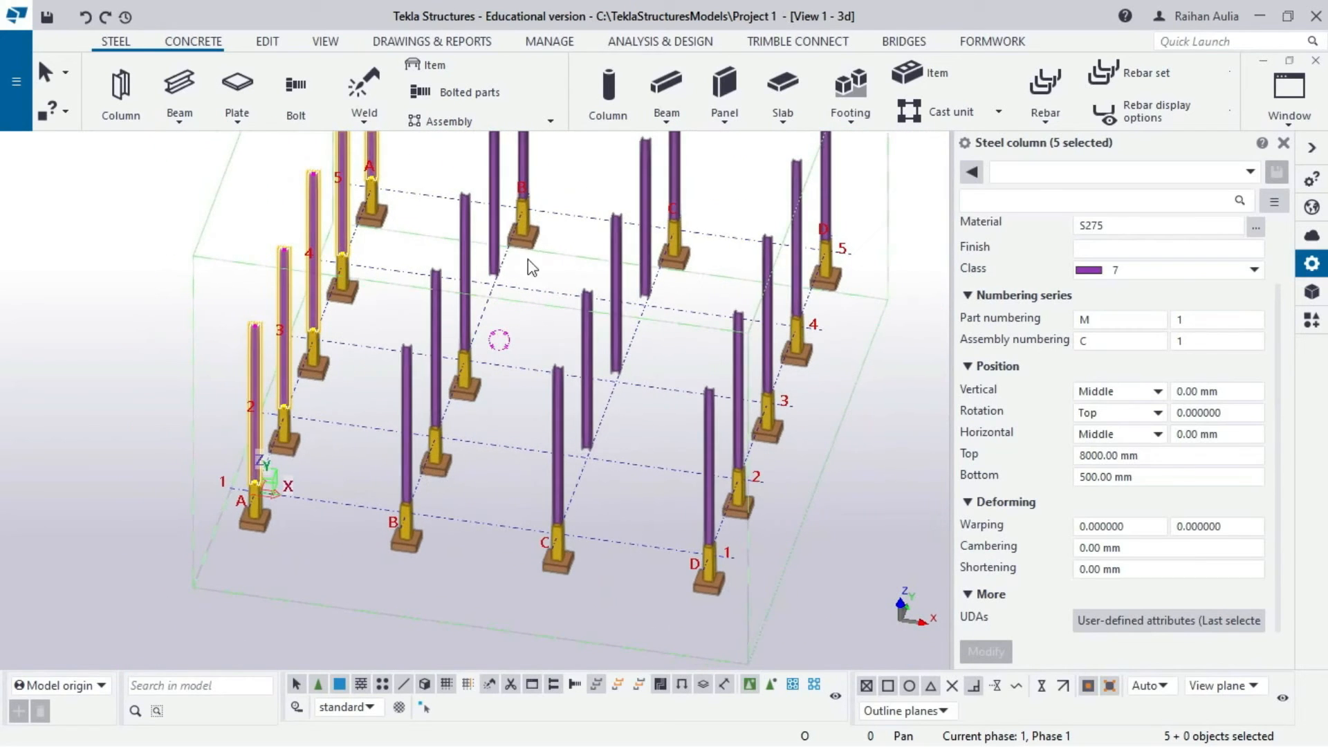
- Delete the interior steel columns at B4 and C2 through C4
{"action": "left_click", "coordinate": [492, 270]}
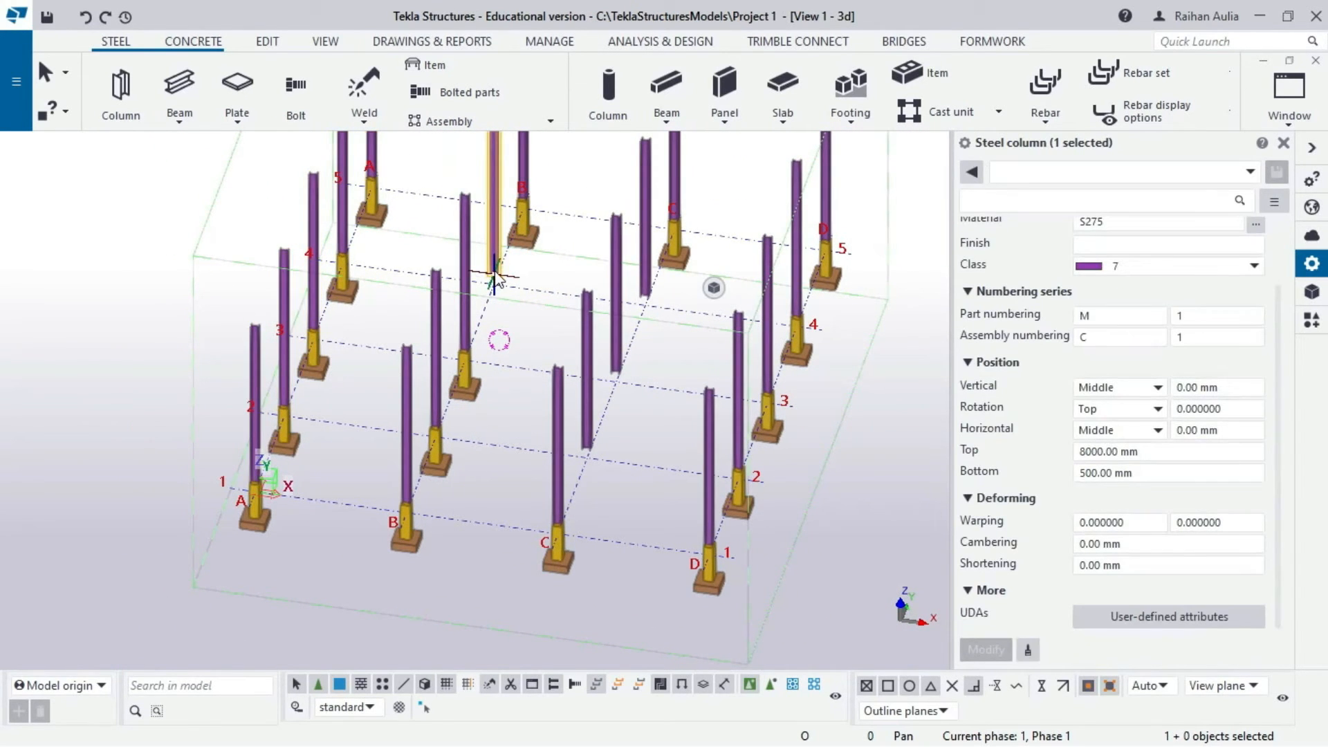
{"action": "key", "text": "Delete"}
{"action": "left_click_drag", "start_coordinate": [670, 294], "coordinate": [576, 440]}
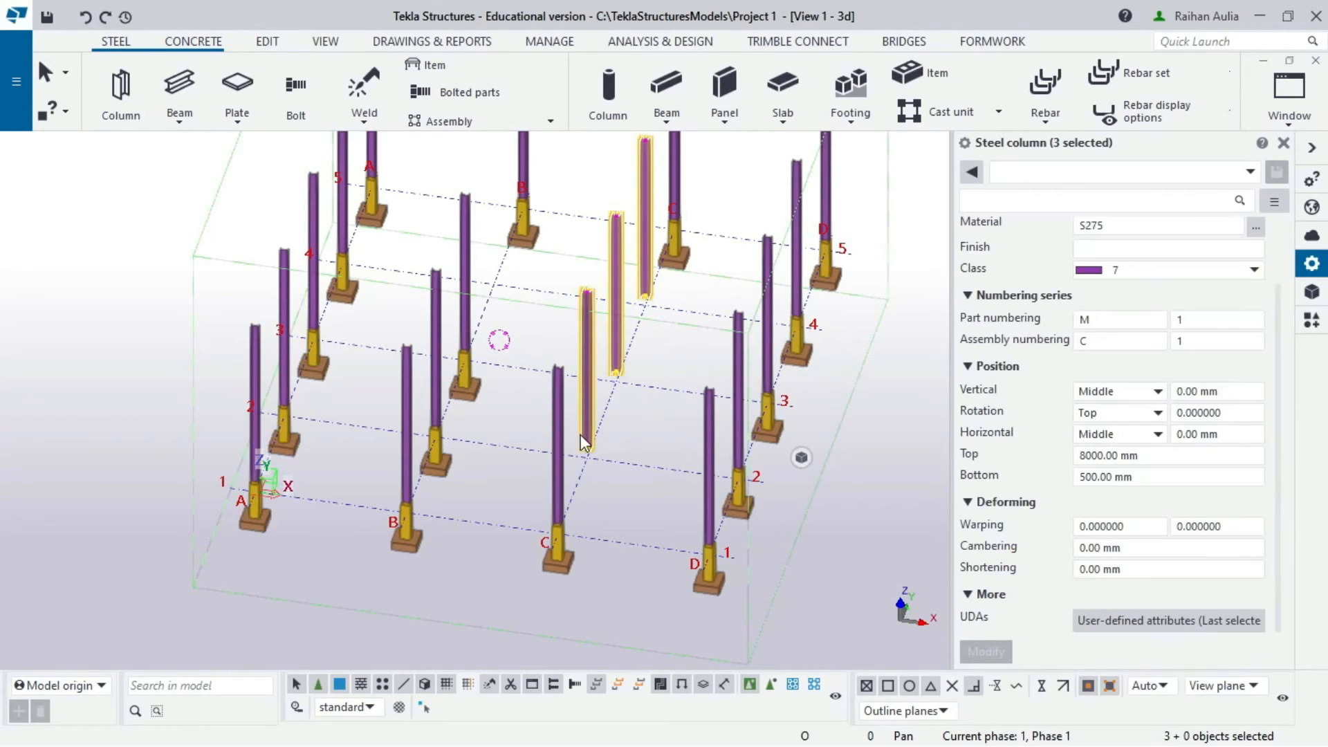
{"action": "key", "text": "Delete"}
{"action": "scroll", "coordinate": [569, 376], "scroll_direction": "down", "scroll_amount": 4}
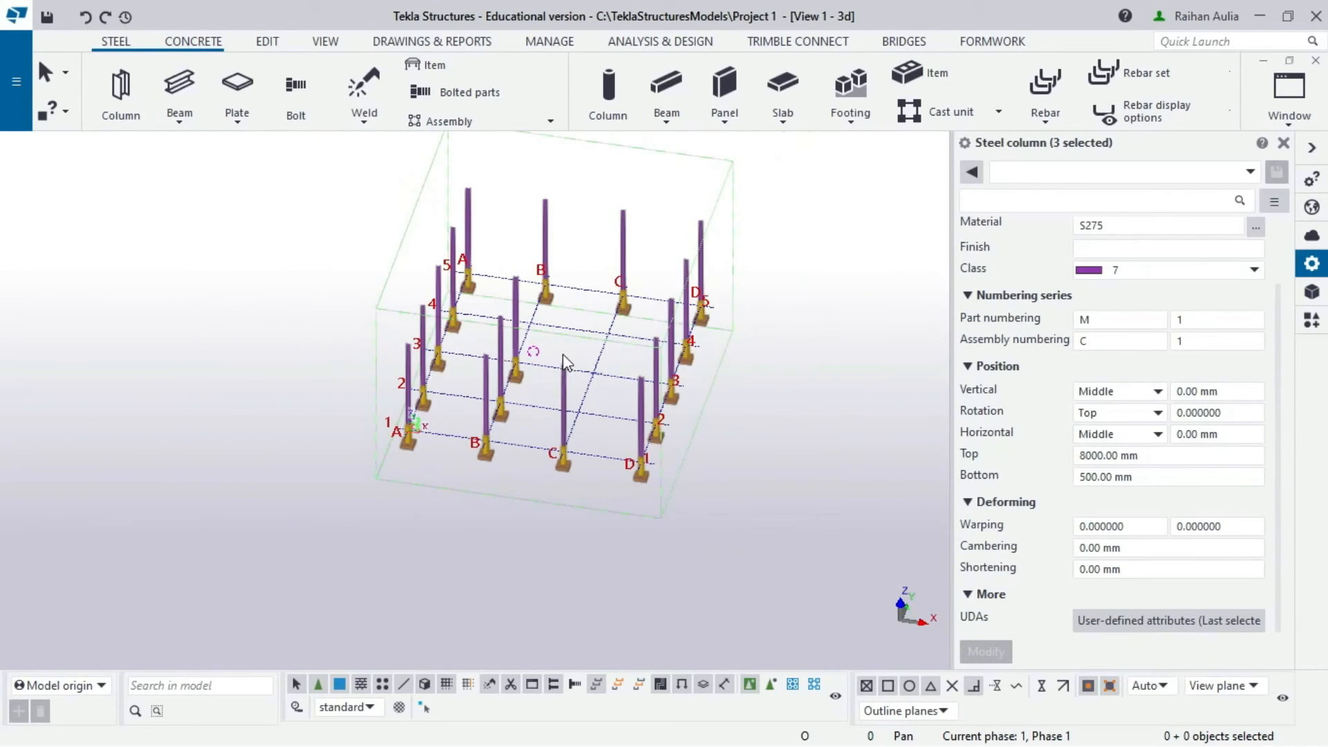
{"action": "middle_click_drag", "start_coordinate": [566, 361], "coordinate": [665, 273], "text": "ctrl"}
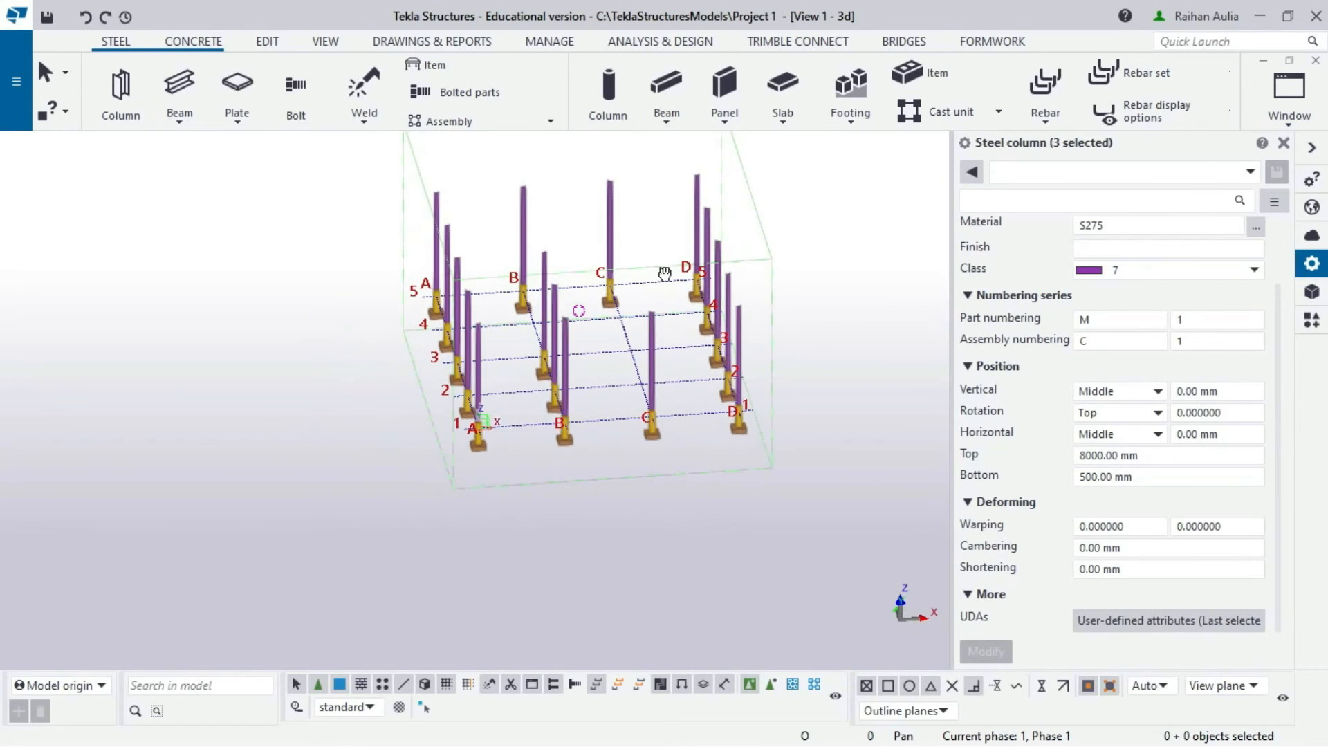
{"action": "scroll", "coordinate": [655, 268], "scroll_direction": "up", "scroll_amount": 2}
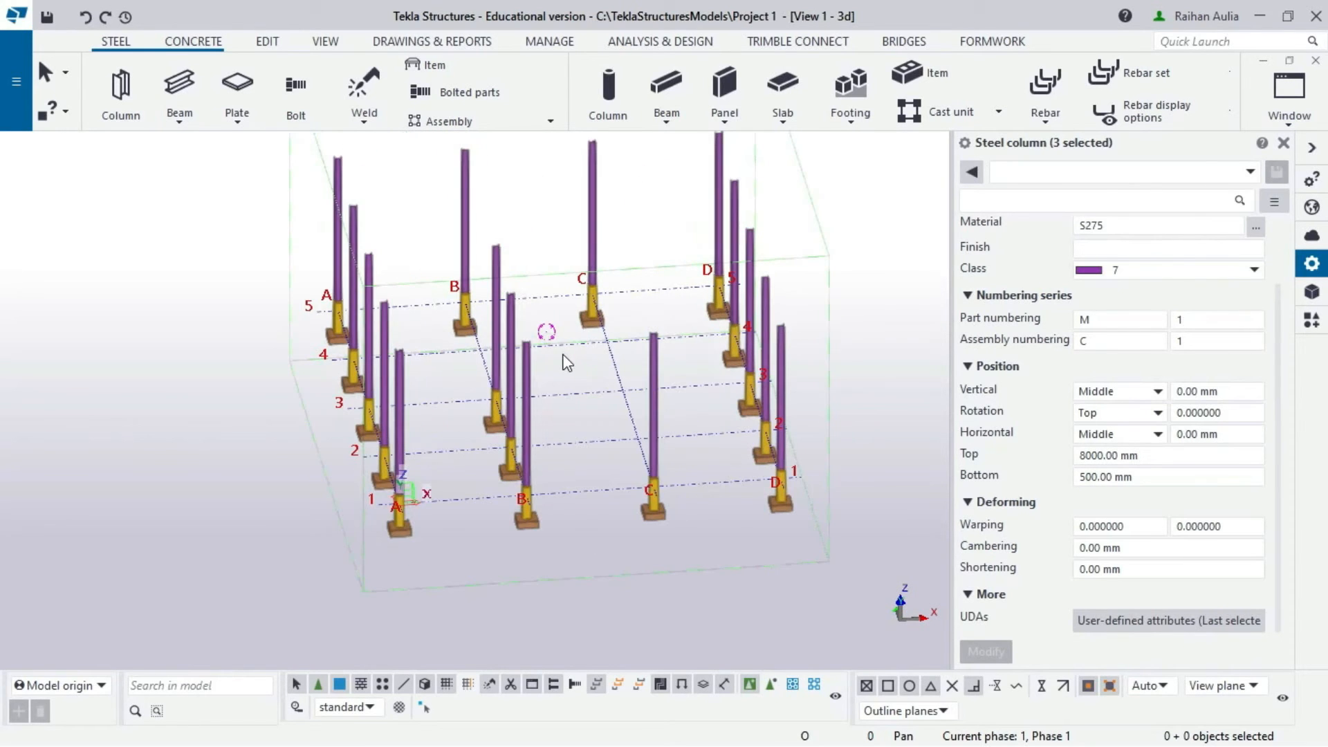
{"action": "scroll", "coordinate": [591, 359], "scroll_direction": "up", "scroll_amount": 3}
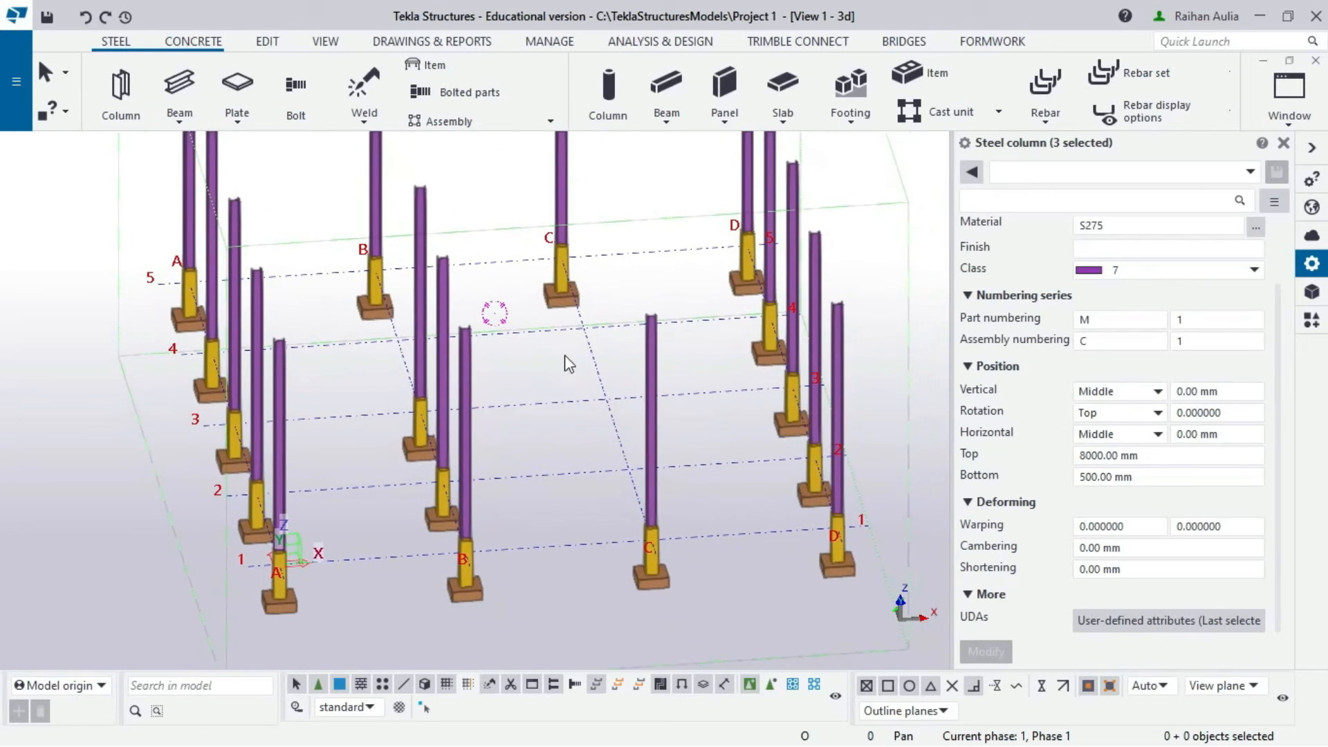
{"action": "middle_click_drag", "start_coordinate": [547, 347], "coordinate": [476, 366], "text": "ctrl"}
- Select the remaining grid B and C columns and set their Top to 10500
{"action": "left_click", "coordinate": [444, 340]}
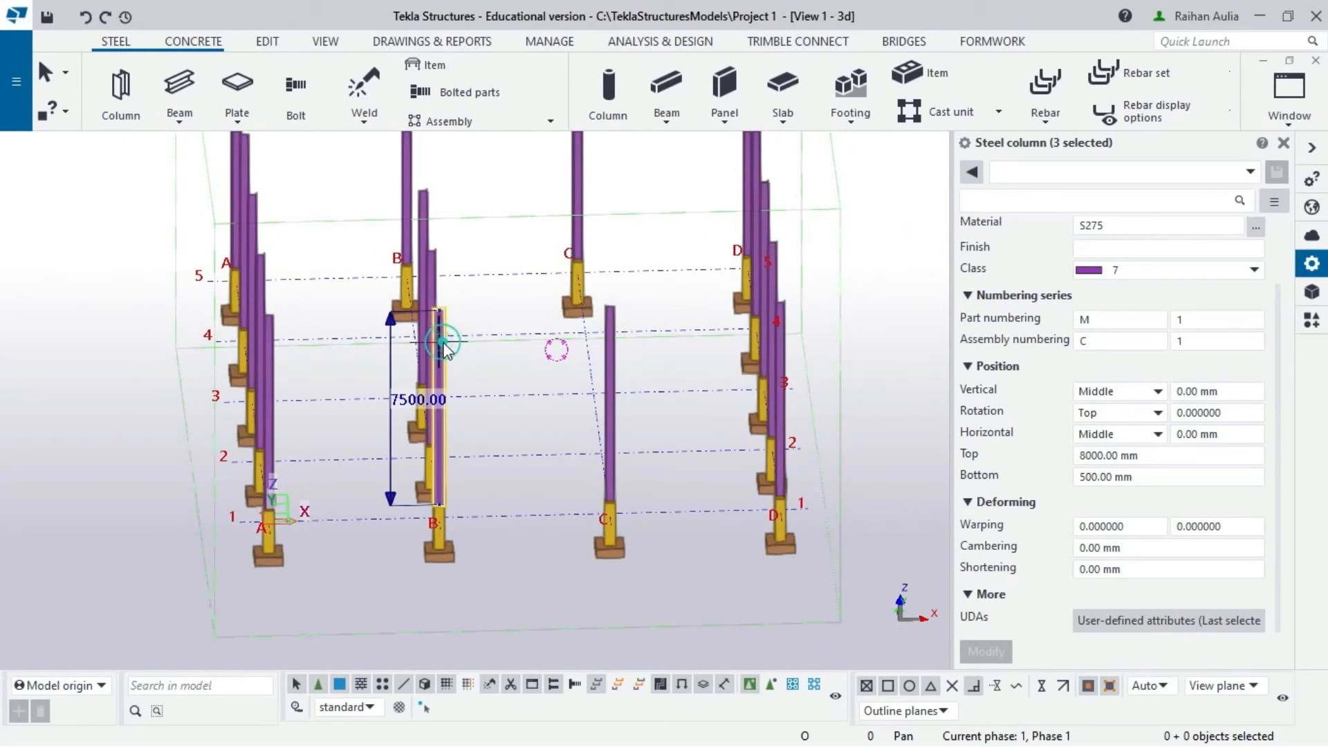
{"action": "left_click", "coordinate": [427, 280], "text": "ctrl"}
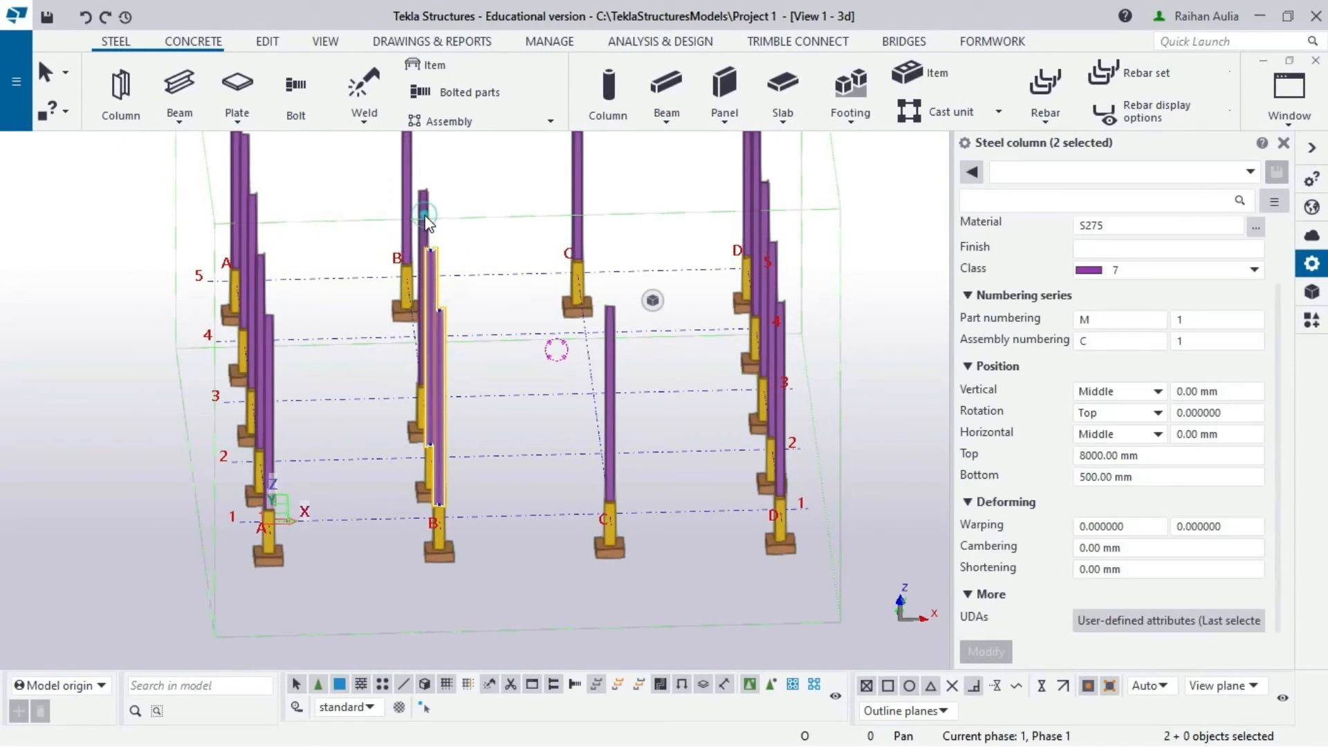
{"action": "left_click", "coordinate": [408, 166], "text": "ctrl"}
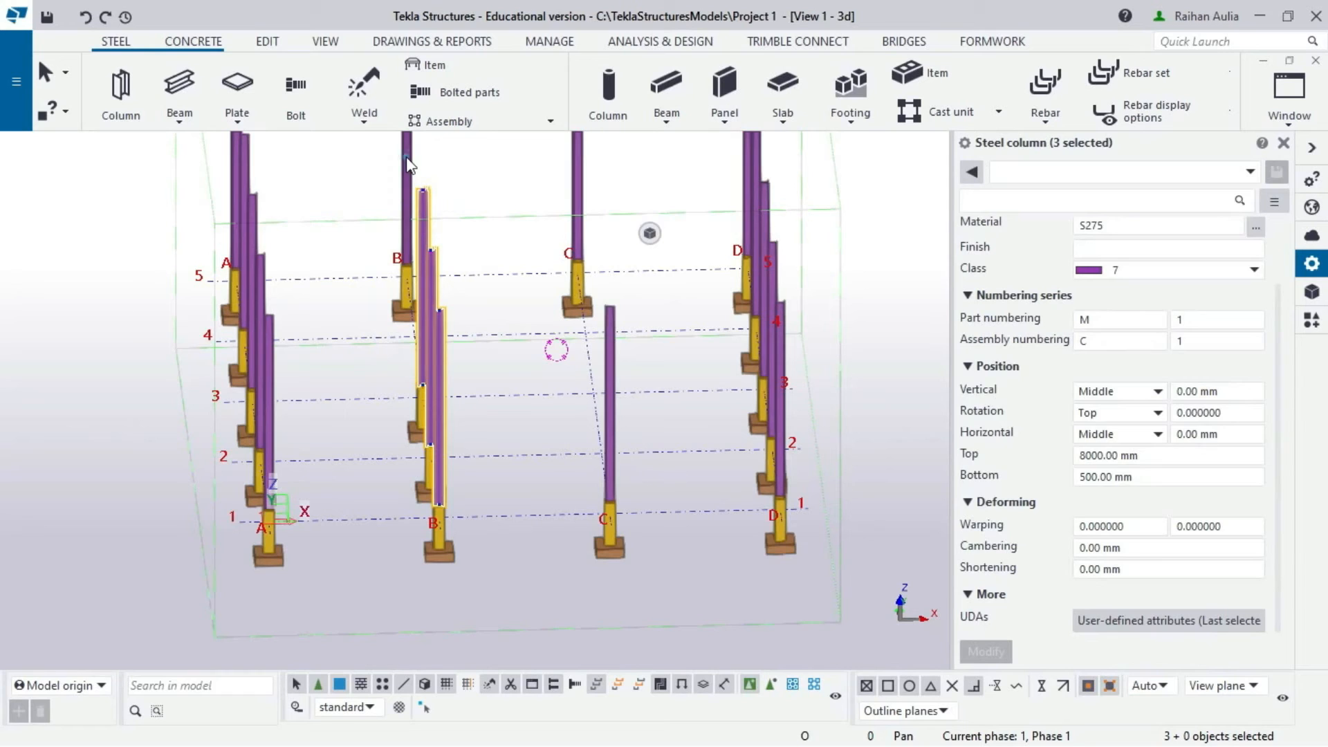
{"action": "left_click", "coordinate": [580, 169], "text": "ctrl"}
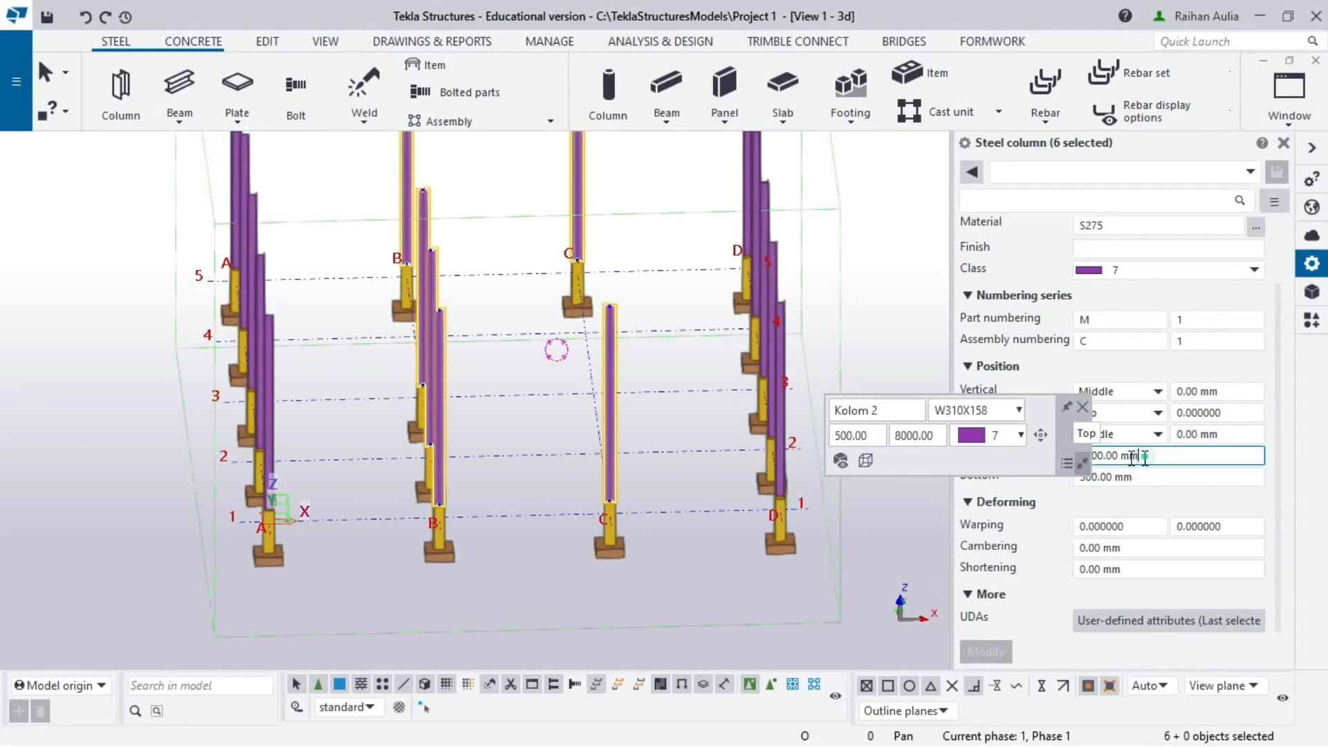
{"action": "left_click_drag", "start_coordinate": [1145, 457], "coordinate": [1055, 459]}
{"action": "type", "text": "1"}
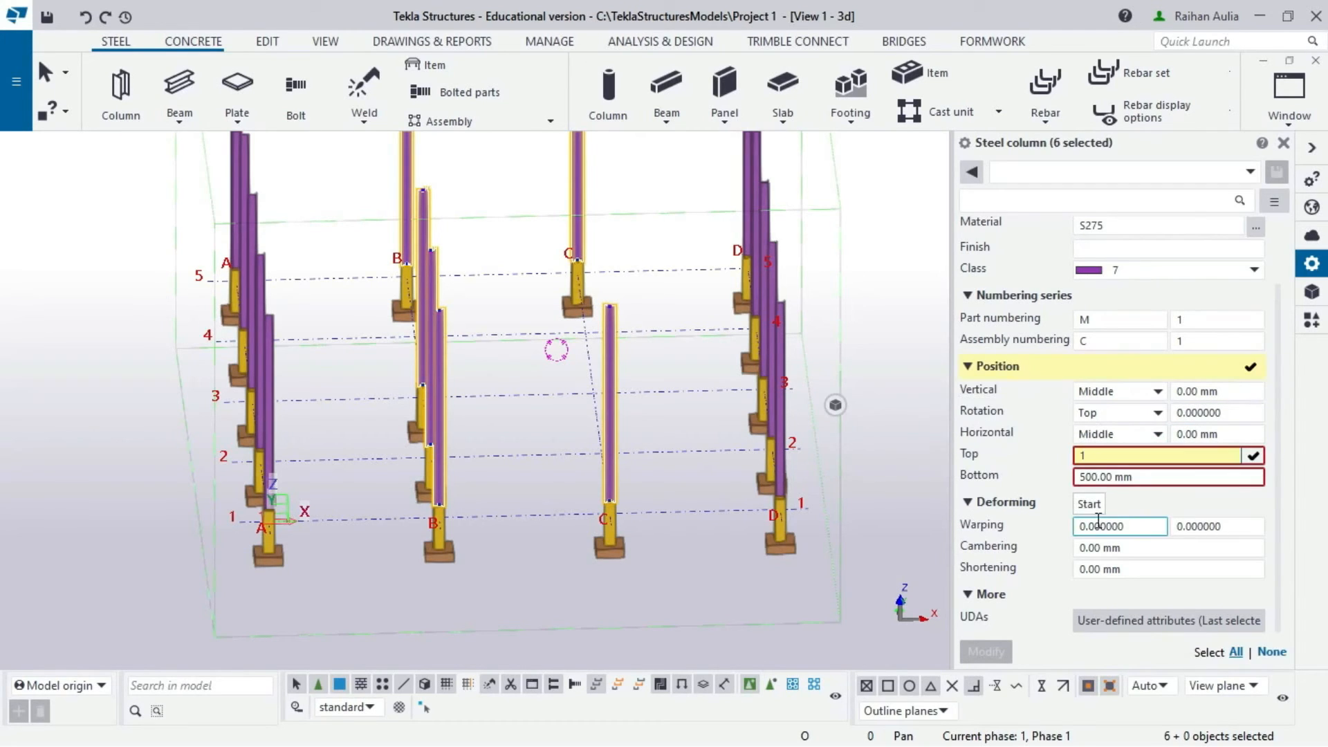
{"action": "type", "text": "0500"}
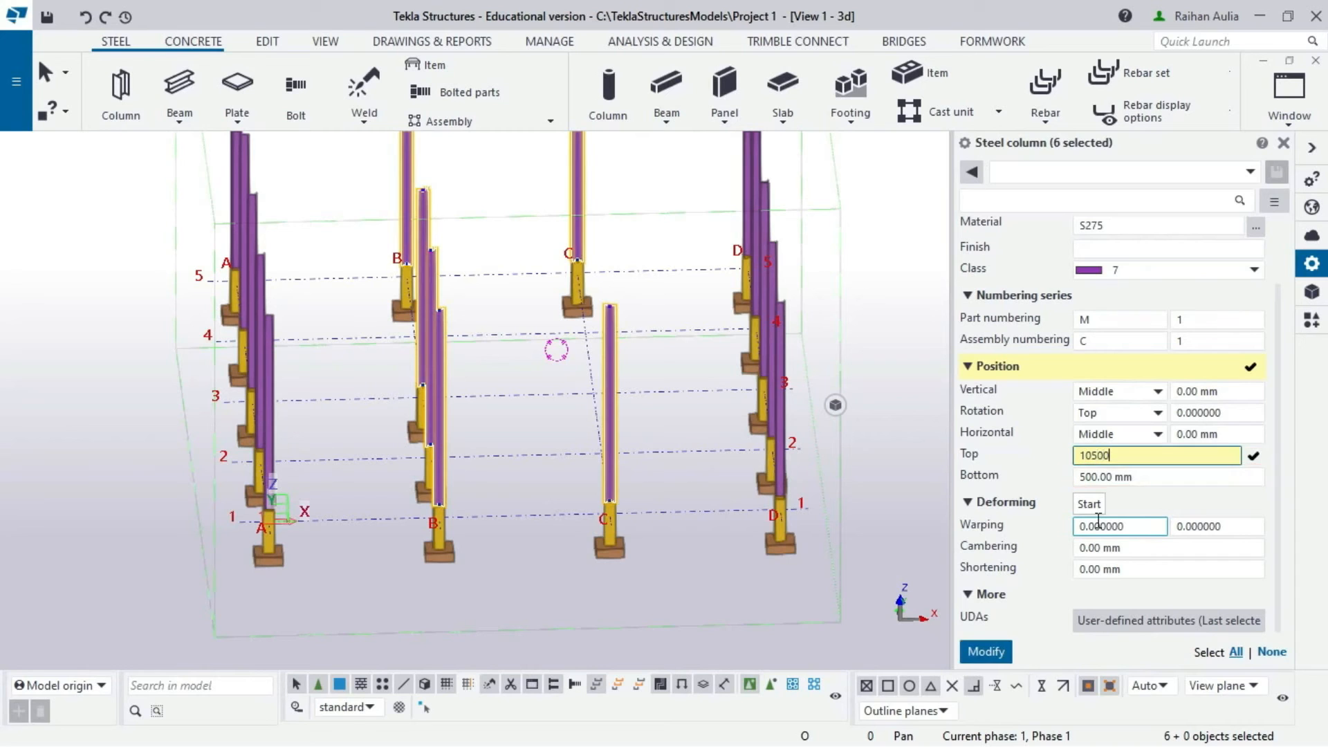
{"action": "left_click", "coordinate": [1001, 654]}
{"action": "left_click", "coordinate": [632, 616]}
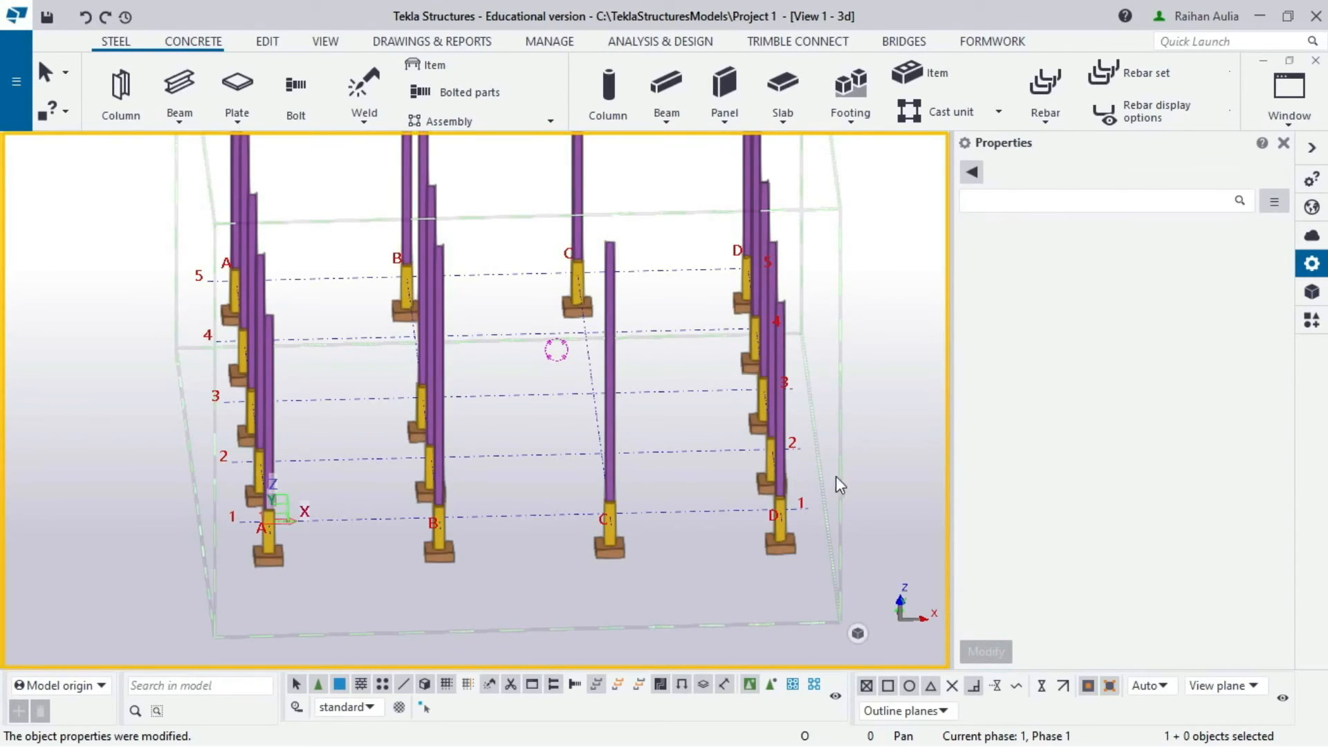
{"action": "scroll", "coordinate": [657, 315], "scroll_direction": "up", "scroll_amount": 2}
{"action": "scroll", "coordinate": [591, 320], "scroll_direction": "down", "scroll_amount": 6}
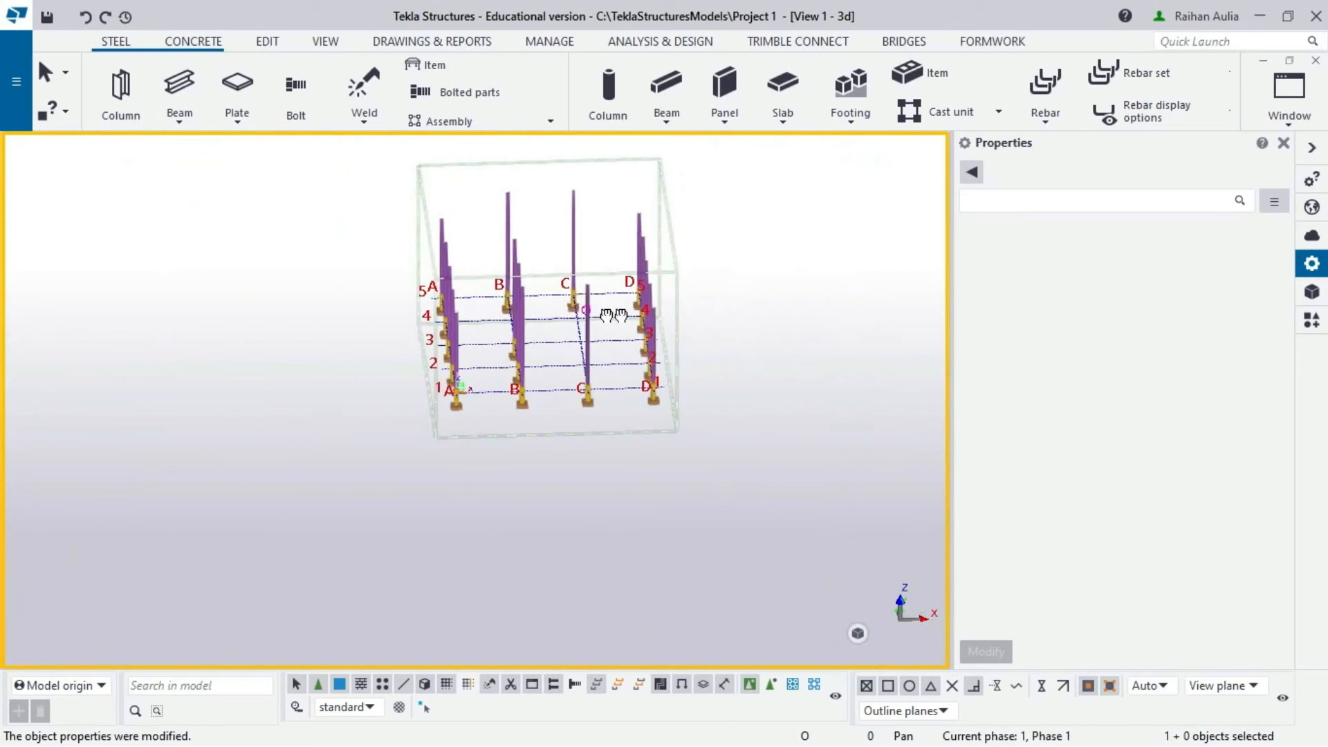
{"action": "middle_click_drag", "start_coordinate": [613, 314], "coordinate": [588, 288], "text": "ctrl"}
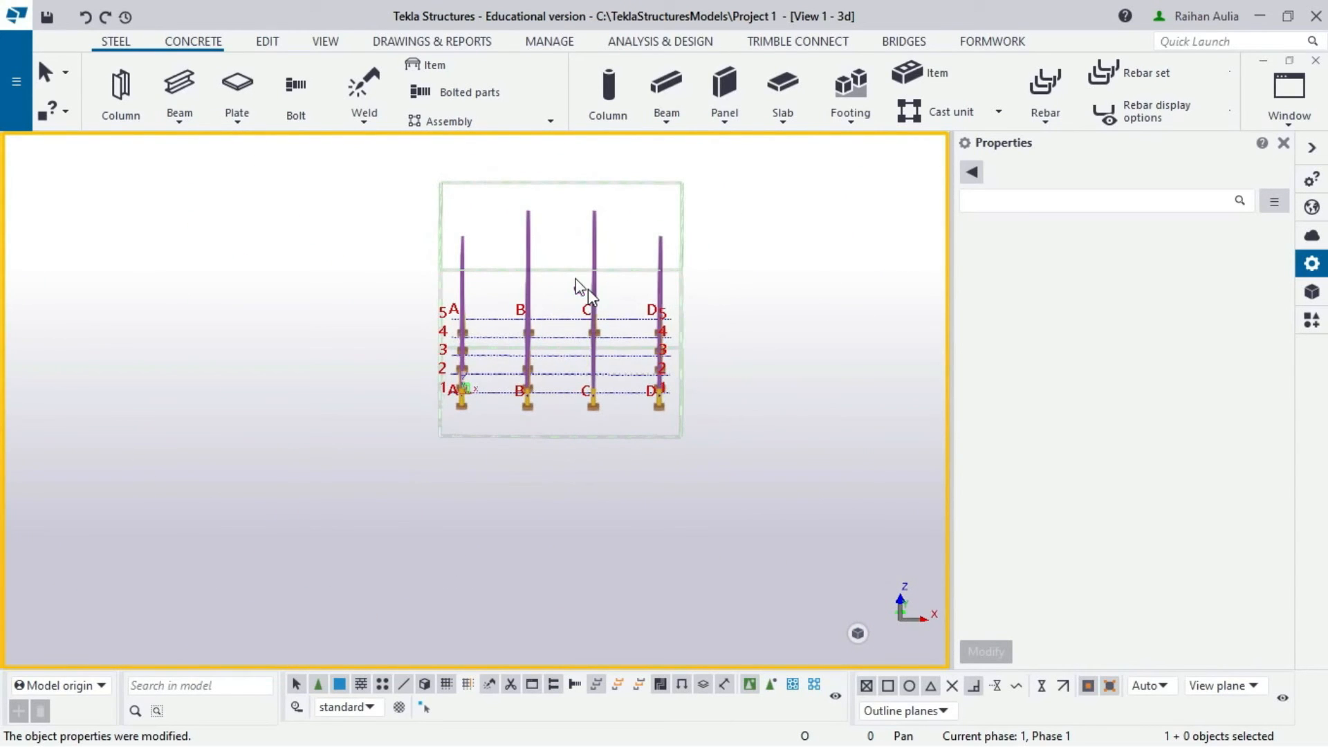
{"action": "scroll", "coordinate": [586, 263], "scroll_direction": "up", "scroll_amount": 3}
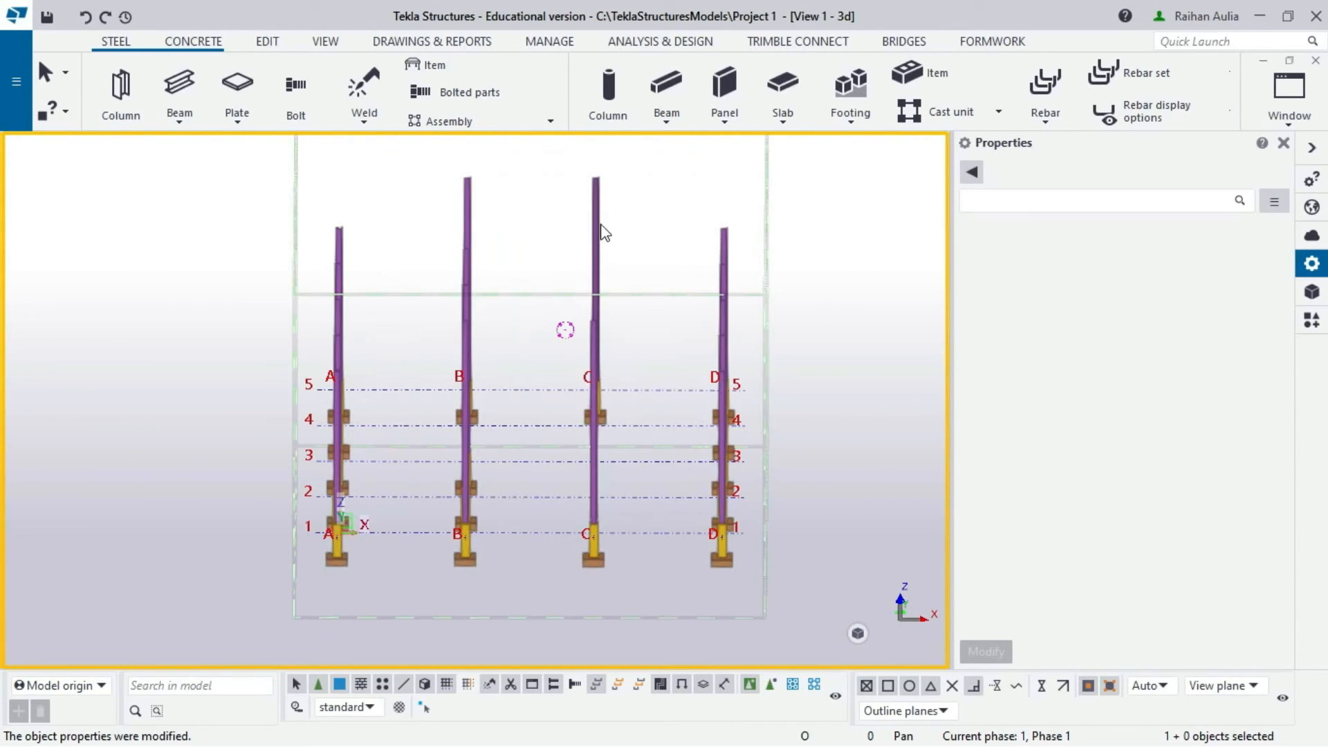
- Create views along all grid lines and open the Grid 1 and Plan +4000 views
{"action": "left_click", "coordinate": [321, 47]}
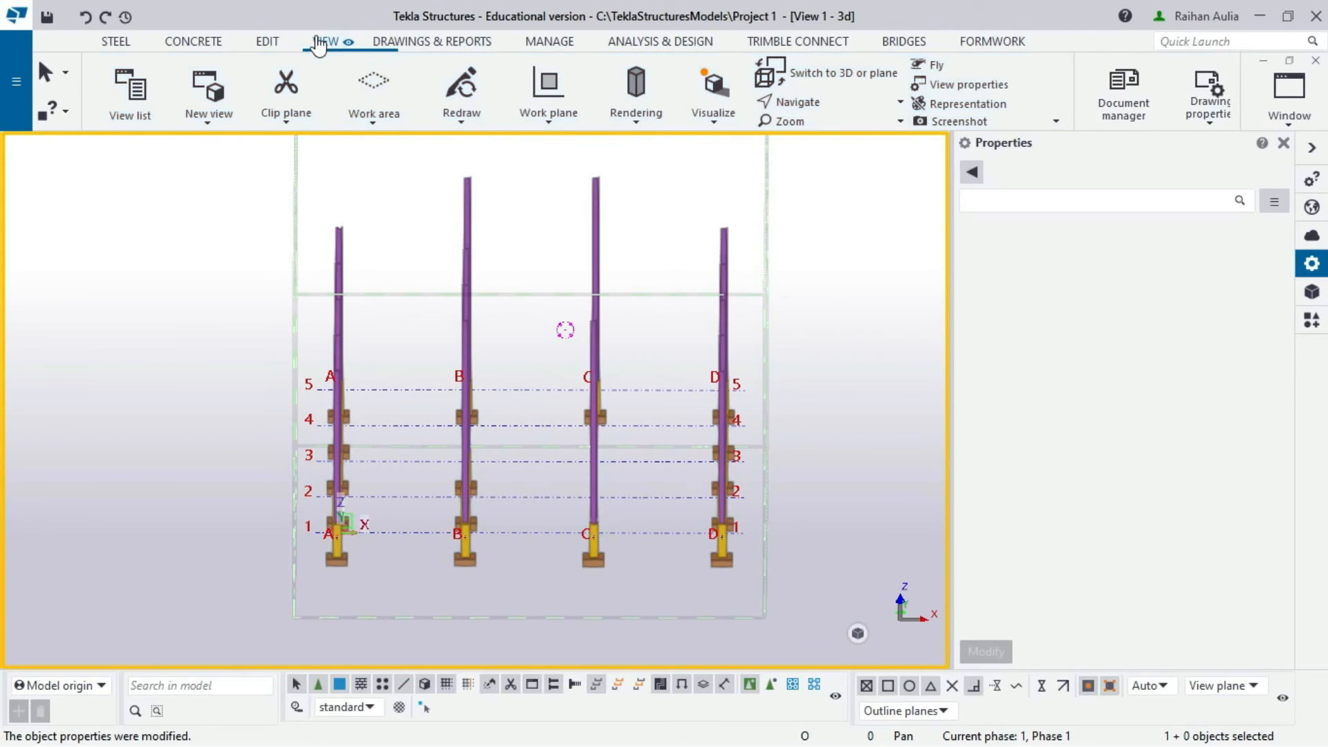
{"action": "left_click", "coordinate": [207, 128]}
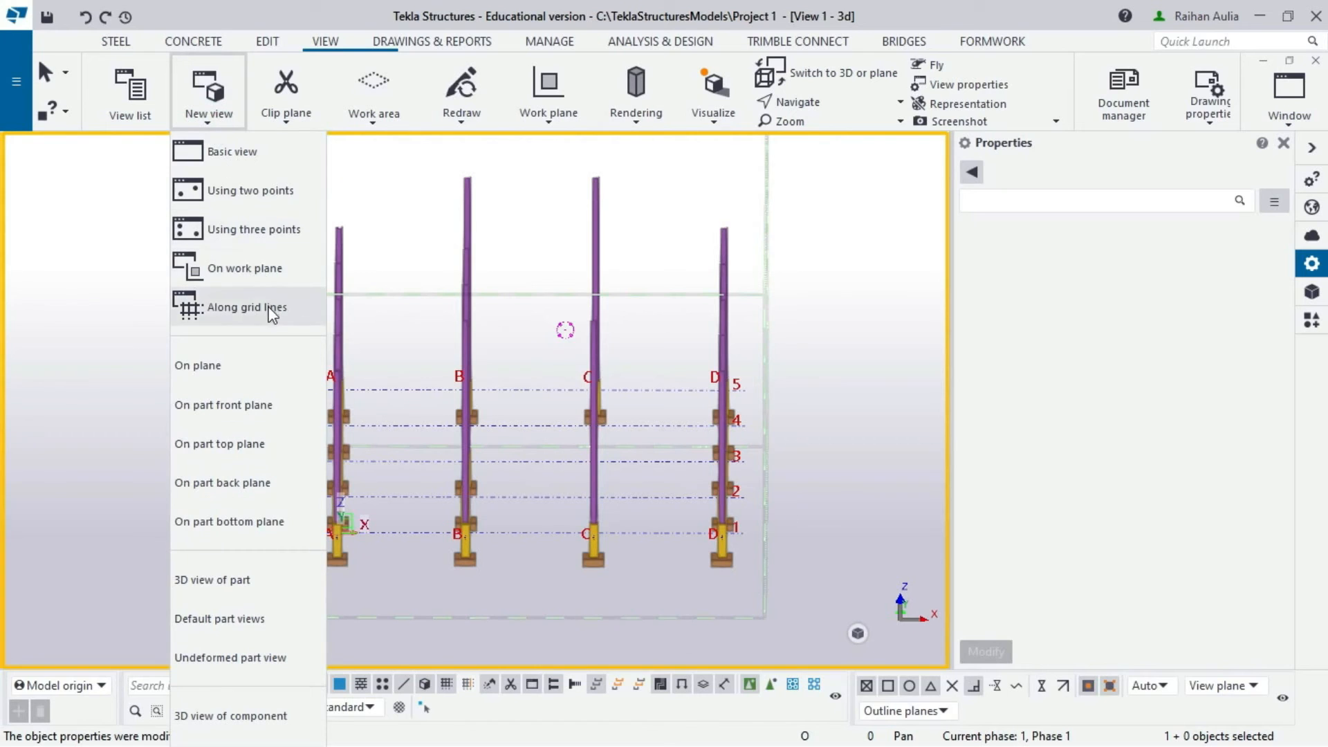
{"action": "left_click", "coordinate": [269, 312]}
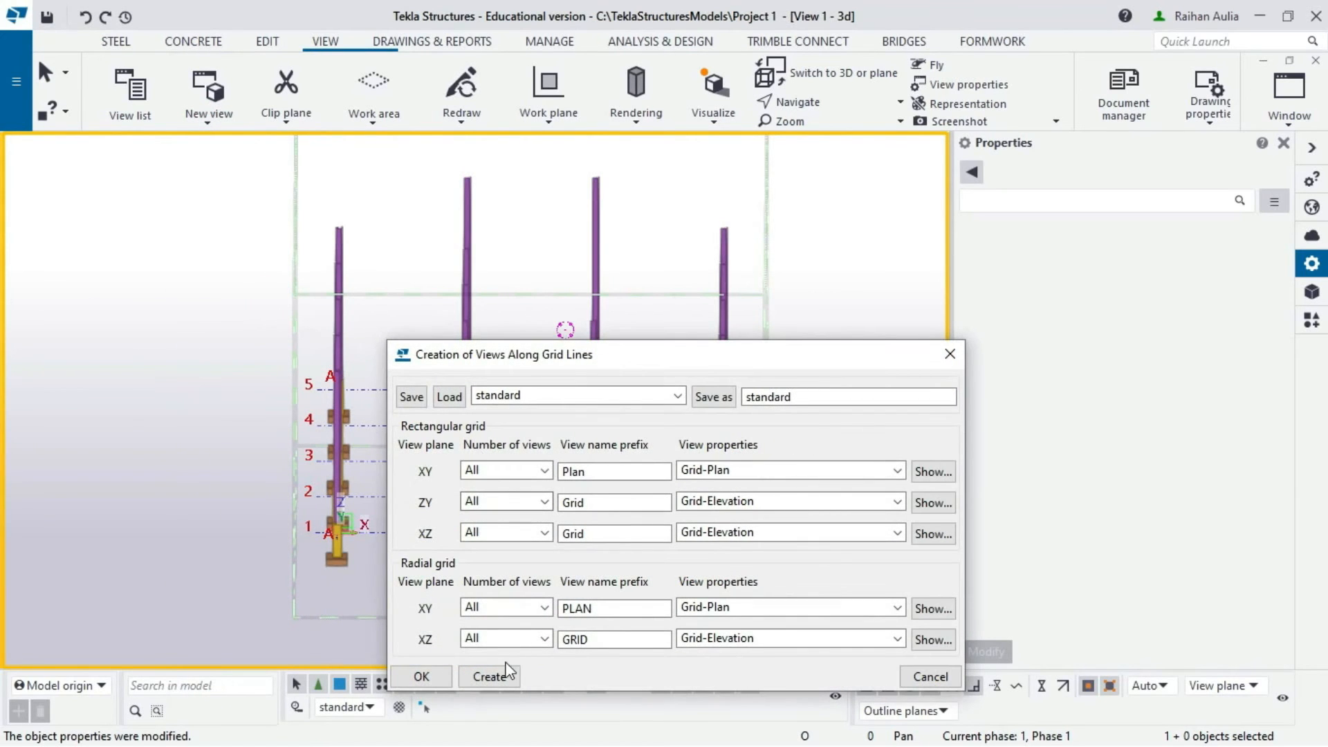
{"action": "left_click", "coordinate": [508, 674]}
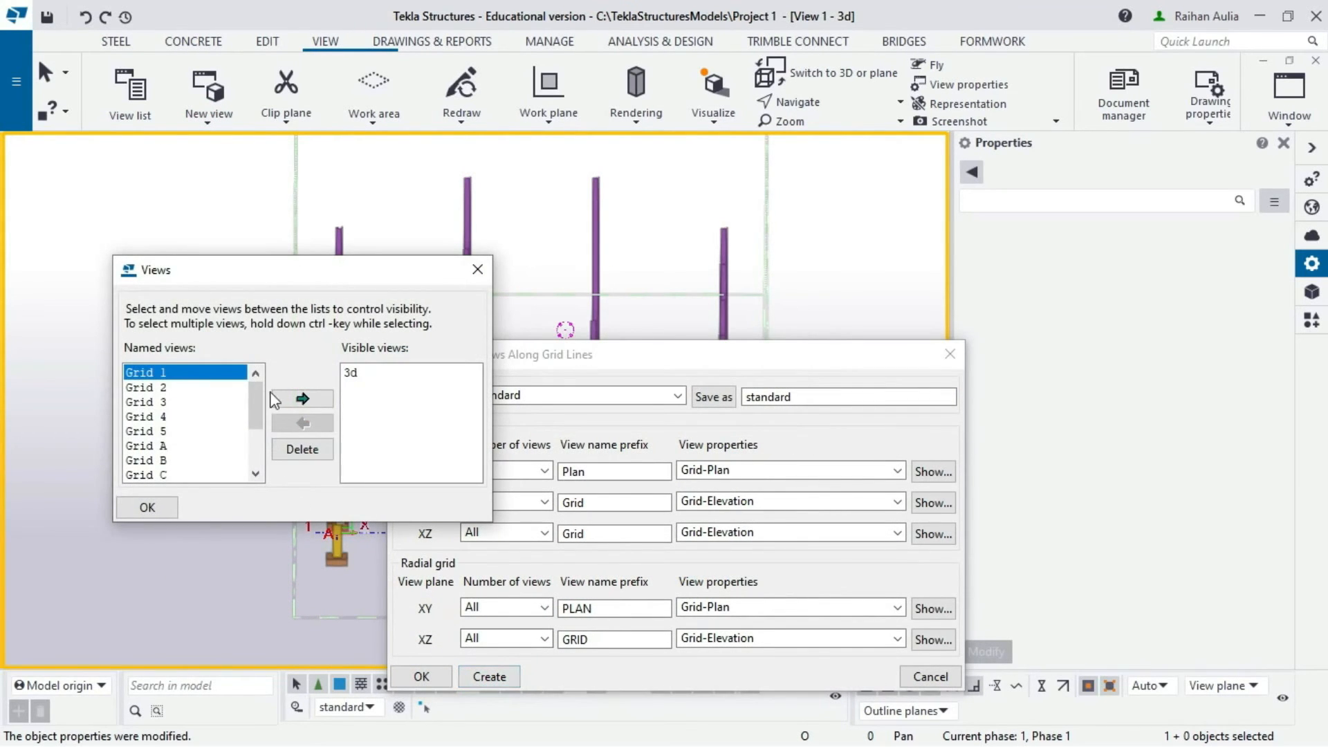
{"action": "left_click", "coordinate": [304, 399]}
{"action": "scroll", "coordinate": [228, 408], "scroll_direction": "down", "scroll_amount": 2}
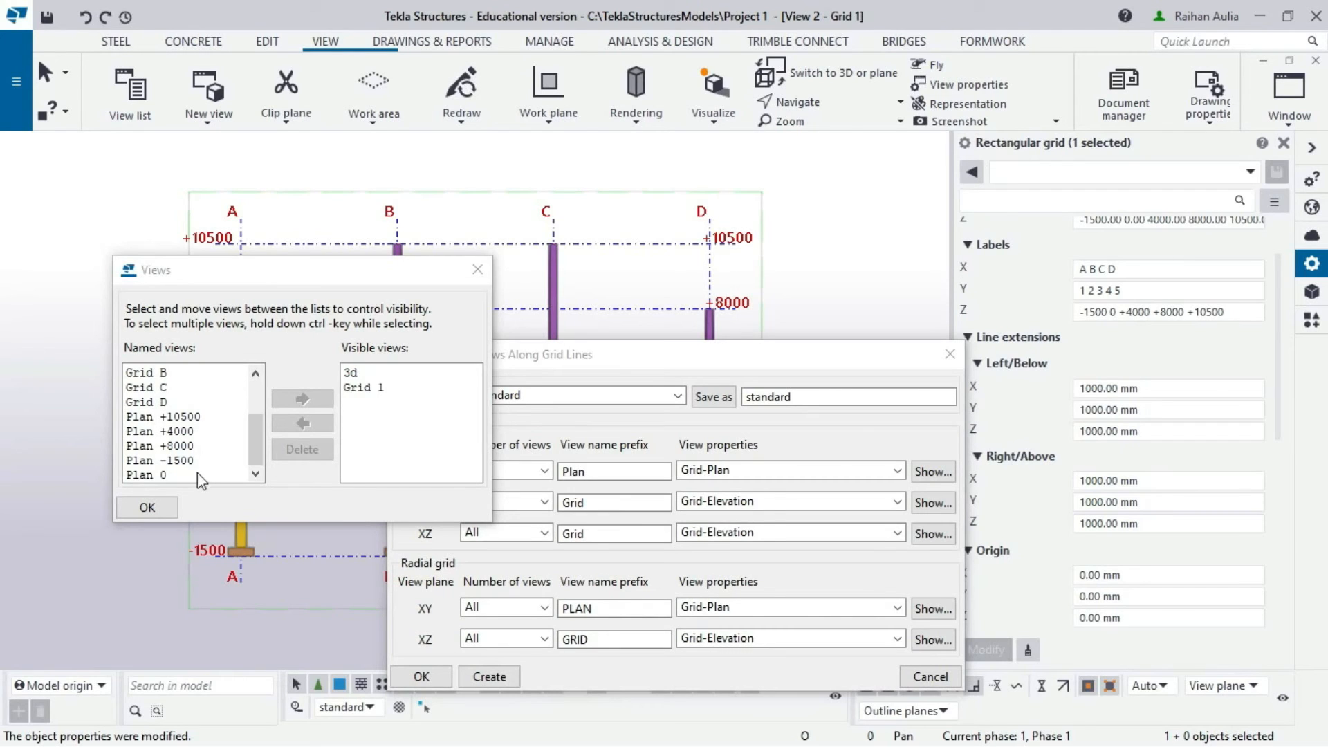
{"action": "left_click", "coordinate": [207, 431]}
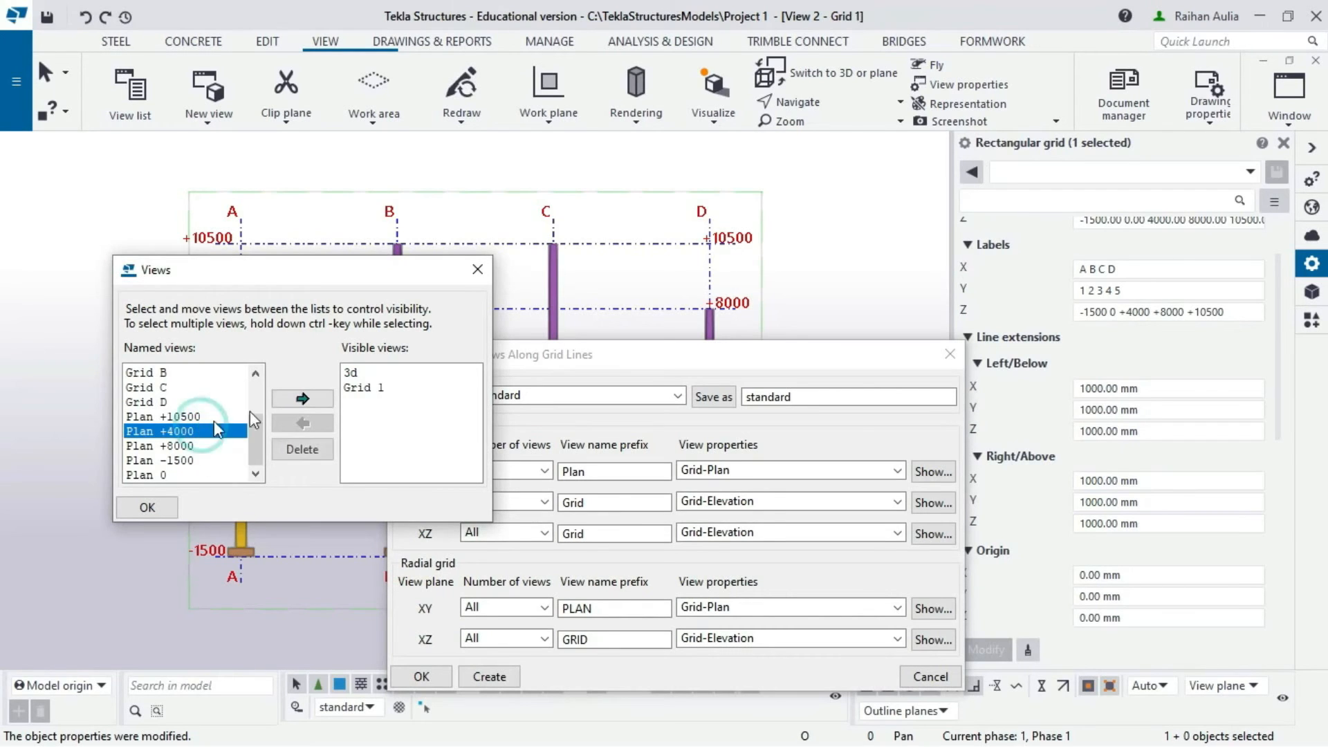
{"action": "left_click", "coordinate": [296, 394]}
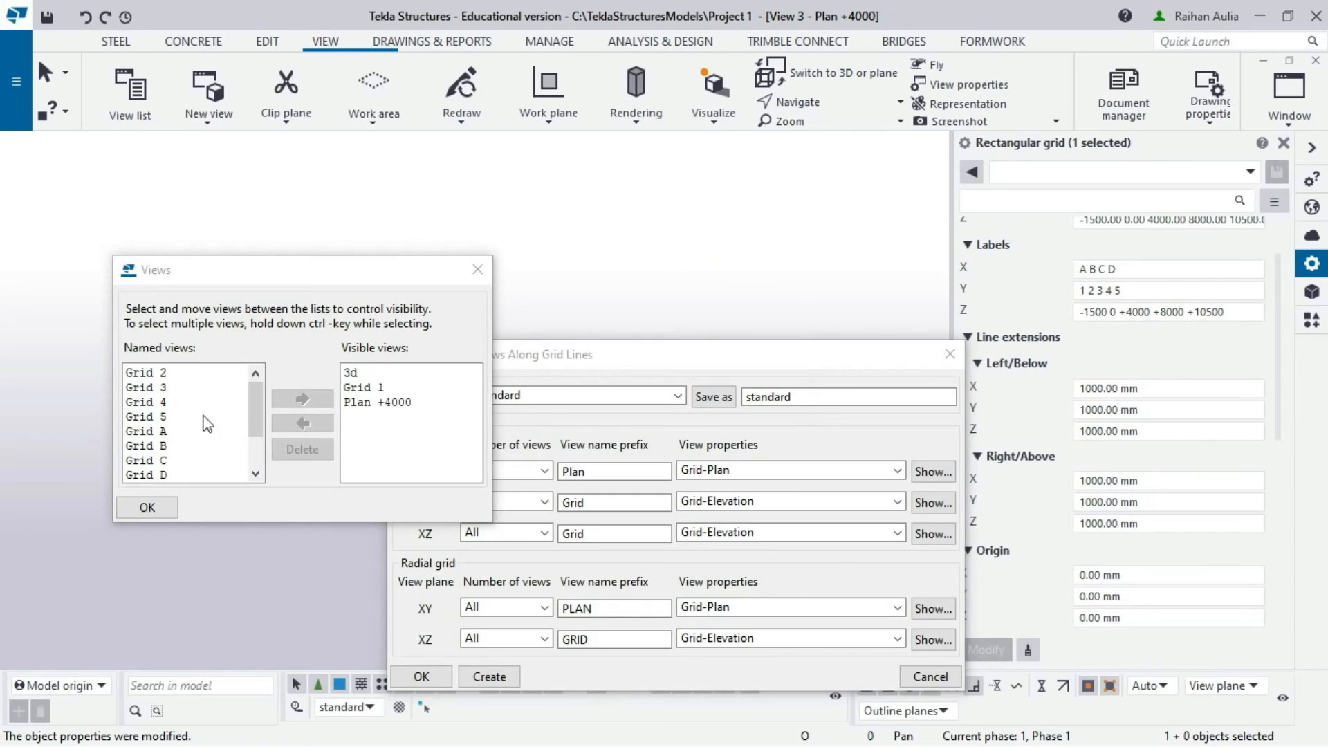
{"action": "left_click", "coordinate": [156, 509]}
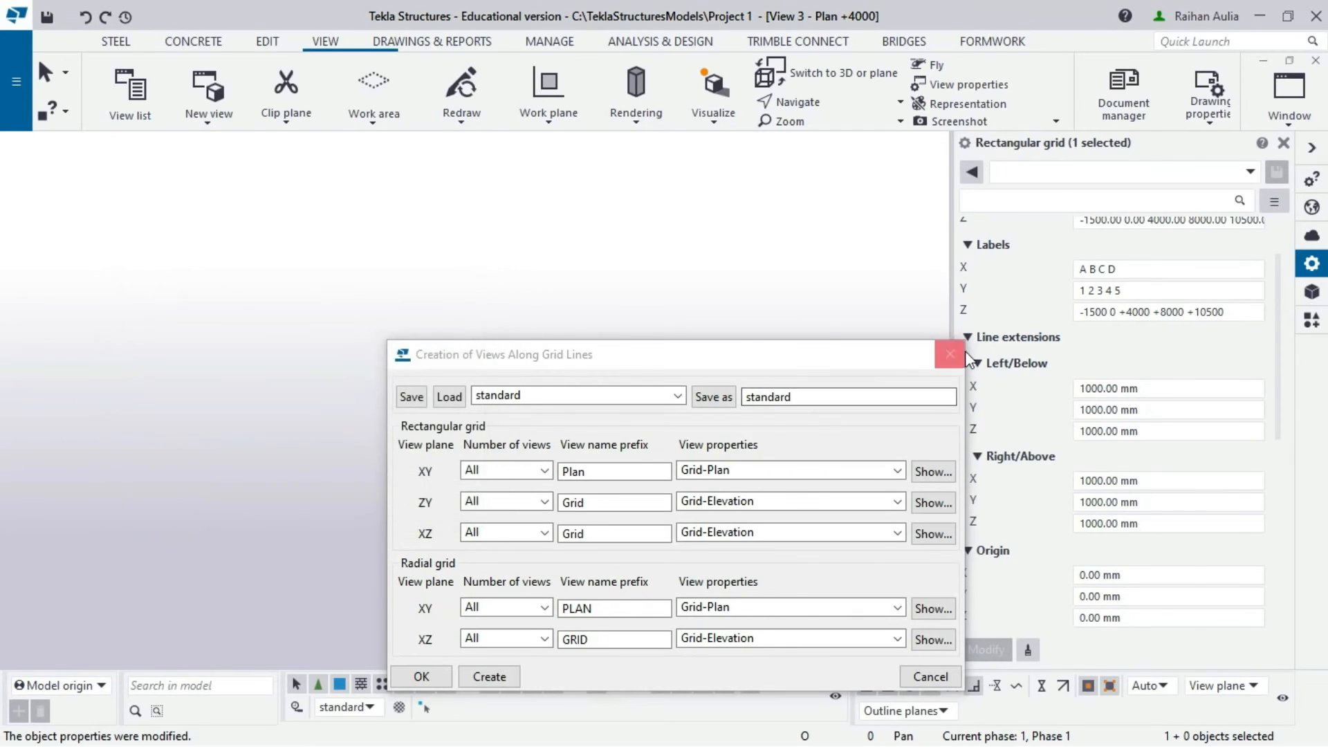
{"action": "left_click", "coordinate": [955, 353]}
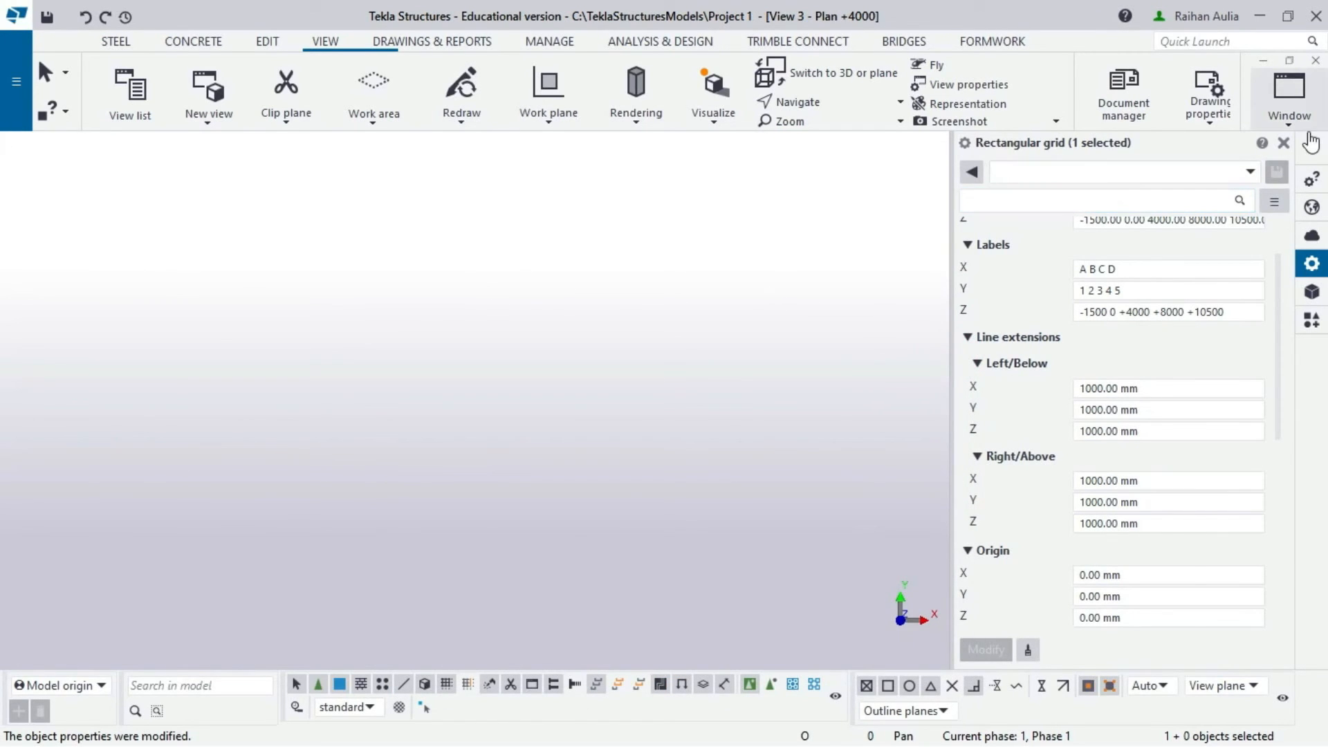
- Make View 2 - Grid 1 the active window
{"action": "left_click", "coordinate": [1289, 93]}
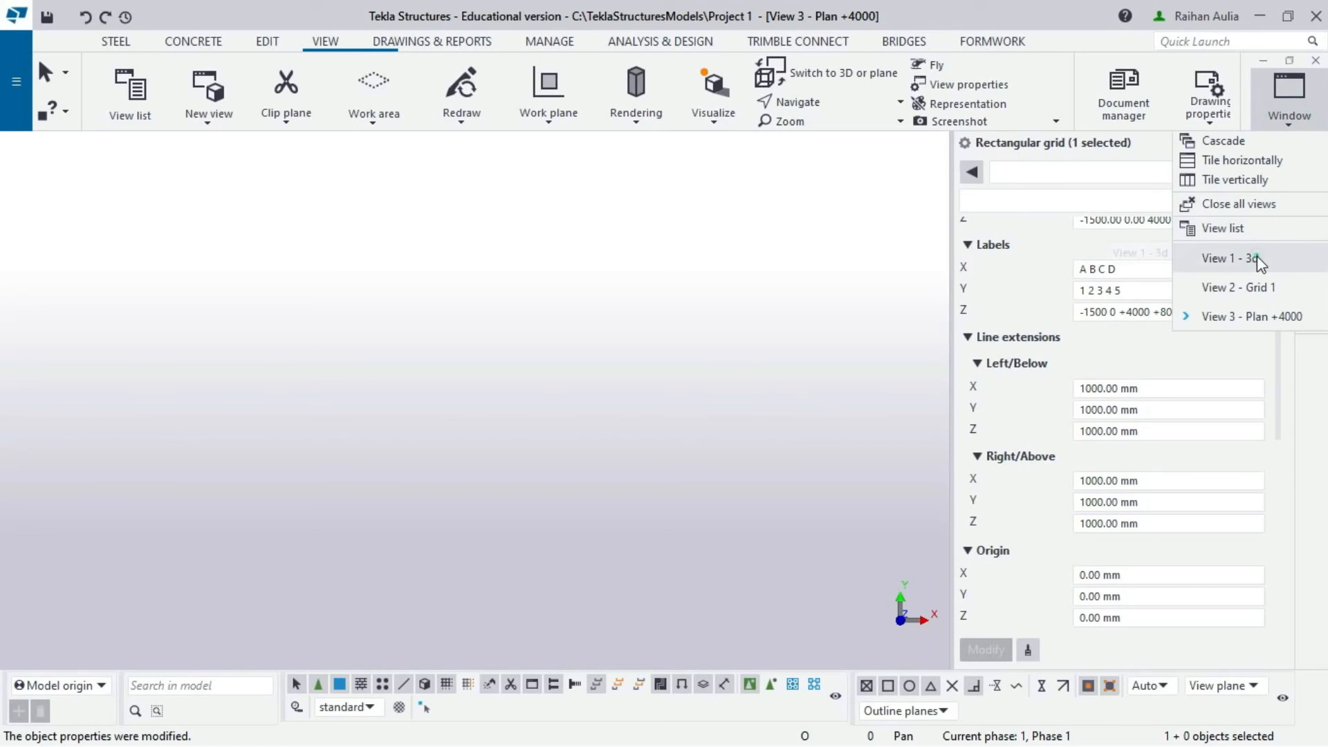
{"action": "left_click", "coordinate": [1256, 257]}
{"action": "left_click", "coordinate": [1271, 121]}
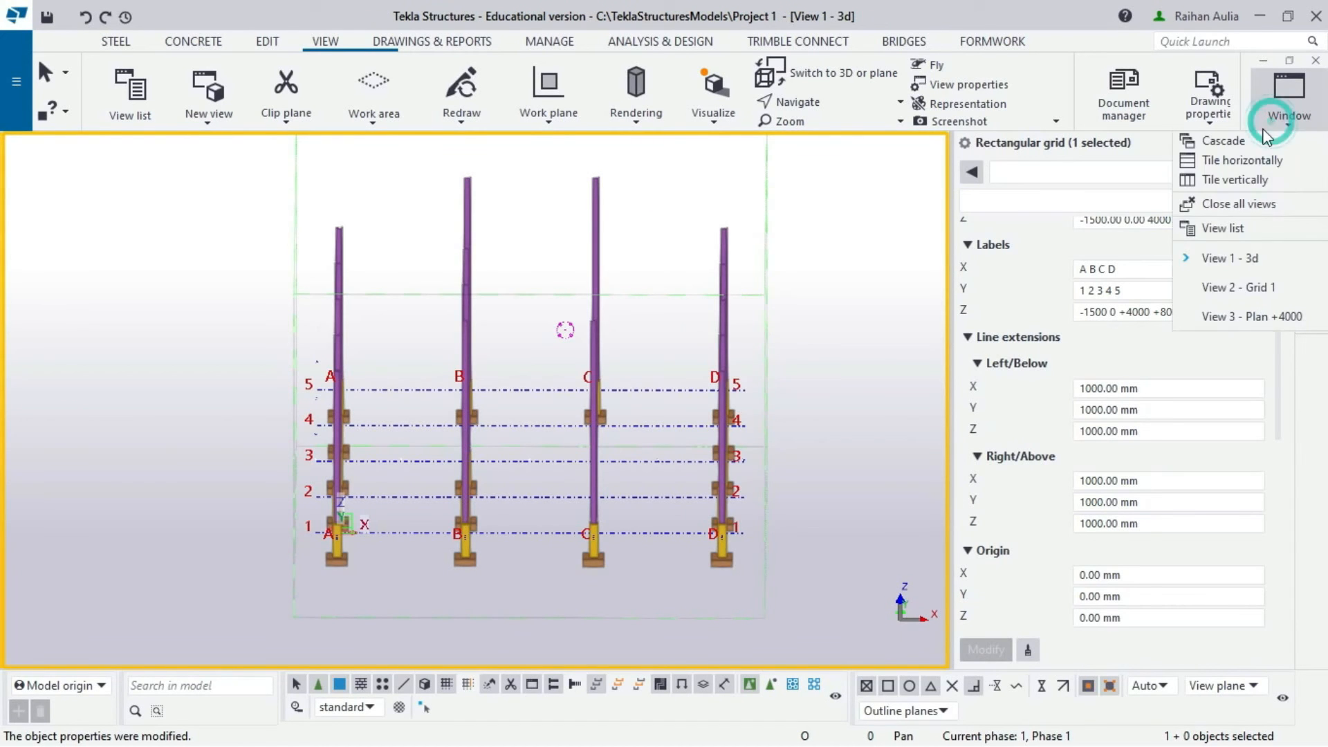
{"action": "left_click", "coordinate": [1242, 286]}
{"action": "scroll", "coordinate": [263, 232], "scroll_direction": "down", "scroll_amount": 1}
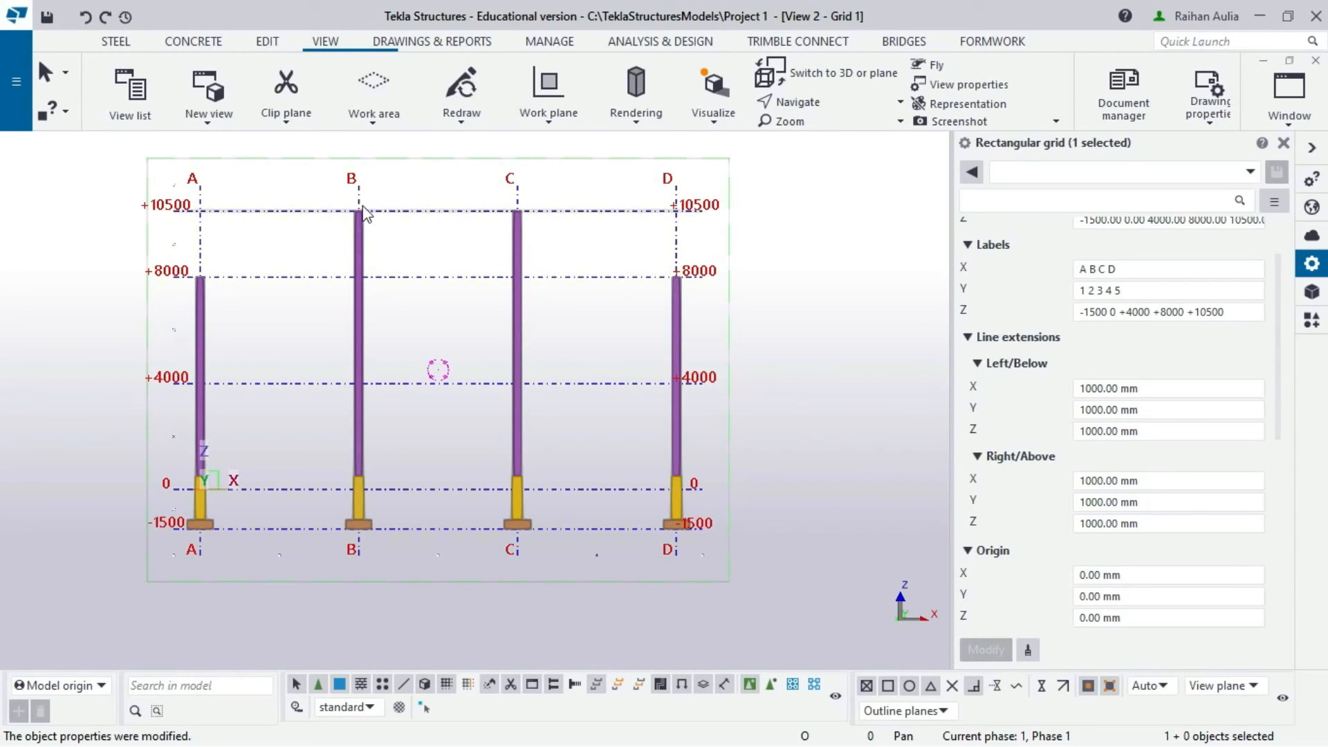
- Activate the steel Beam tool for drawing the Grid 1 rafters
{"action": "left_click", "coordinate": [118, 43]}
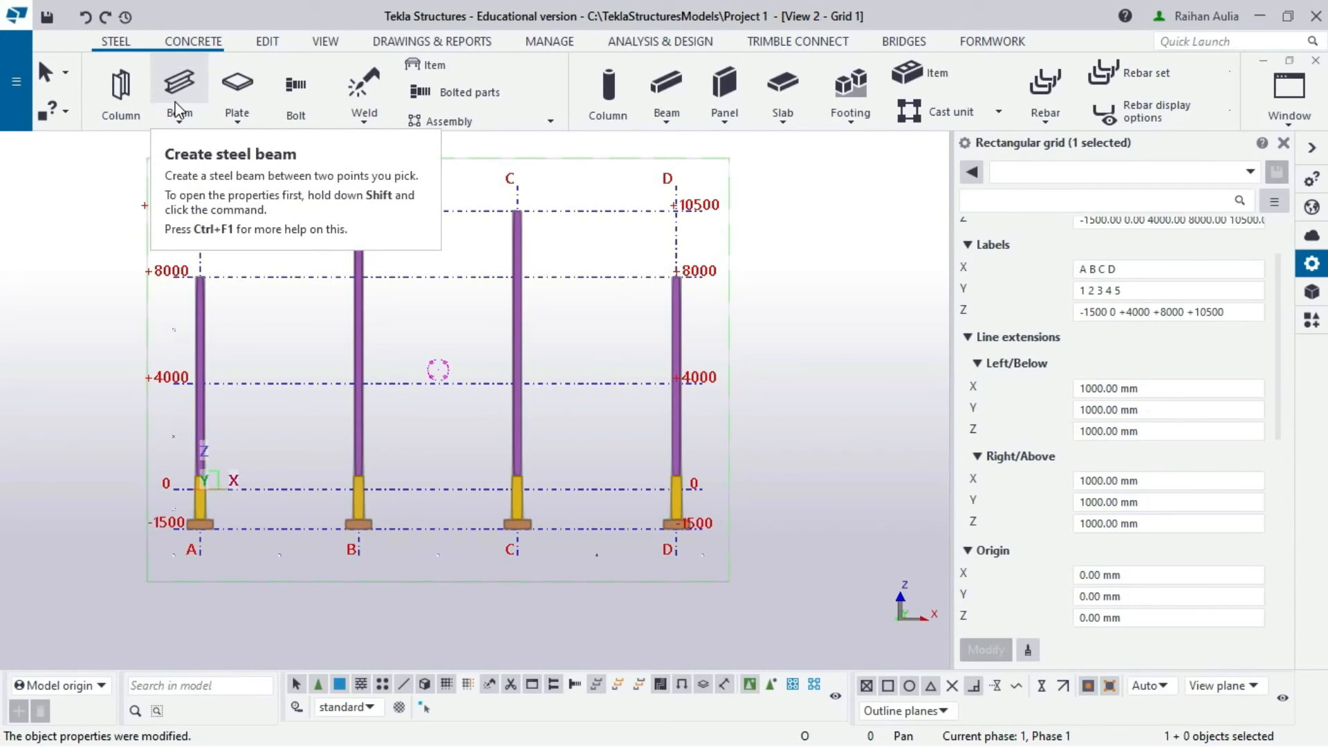
{"action": "left_click", "coordinate": [176, 105]}
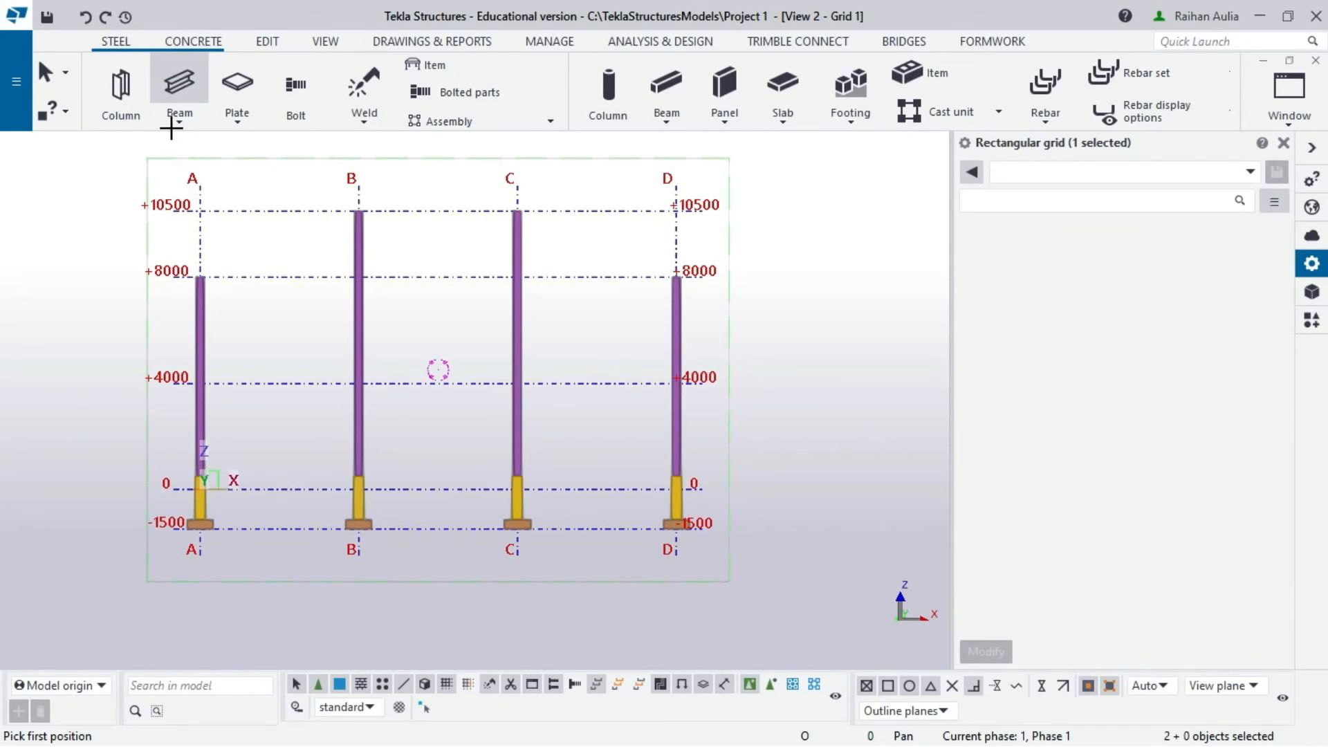
{"action": "left_click", "coordinate": [179, 123]}
{"action": "left_click", "coordinate": [213, 159]}
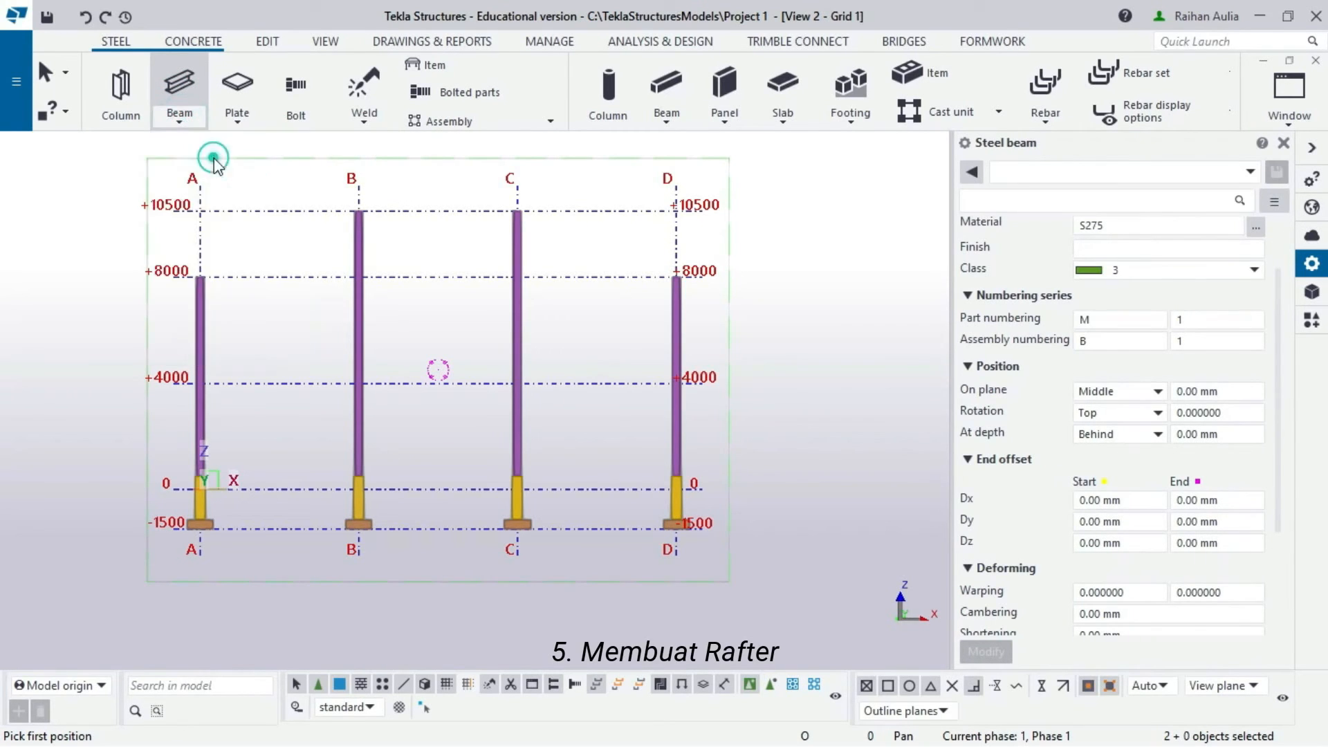
{"action": "scroll", "coordinate": [213, 221], "scroll_direction": "up", "scroll_amount": 5}
{"action": "scroll", "coordinate": [211, 228], "scroll_direction": "down", "scroll_amount": 2}
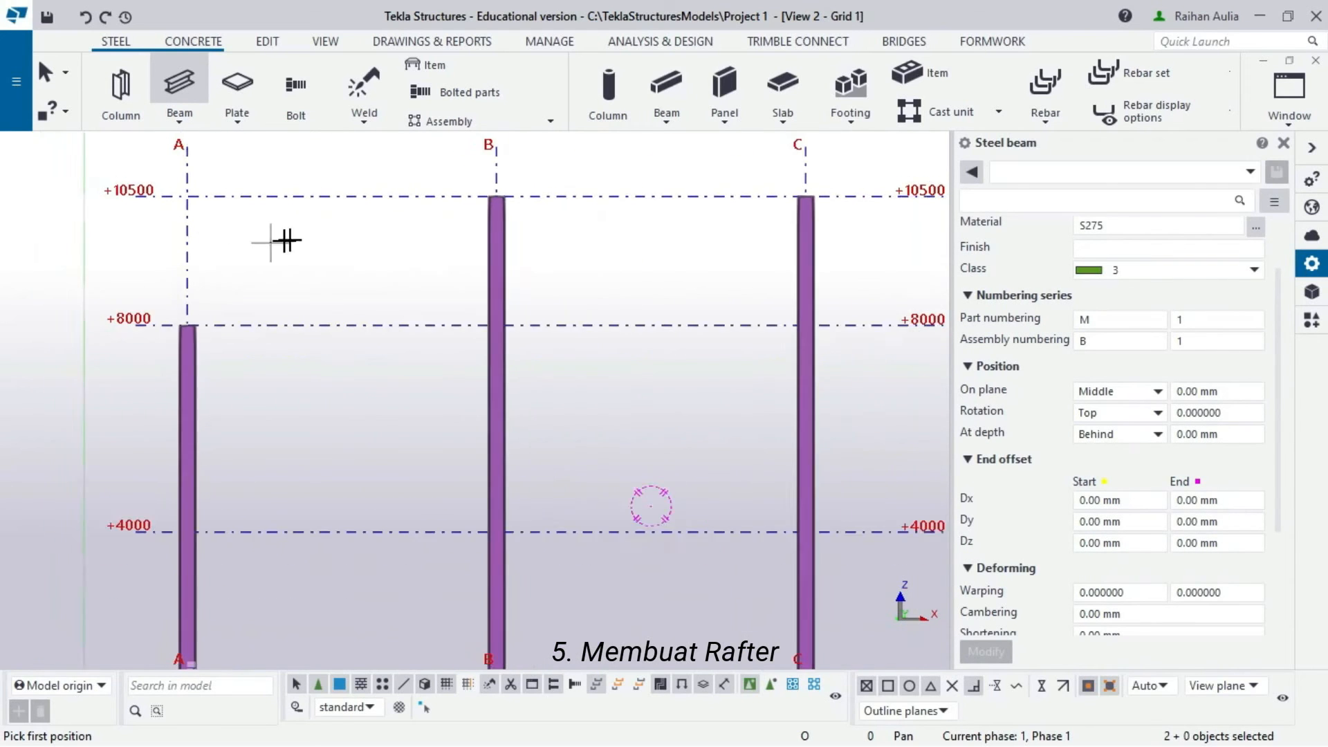
{"action": "scroll", "coordinate": [318, 244], "scroll_direction": "down", "scroll_amount": 3}
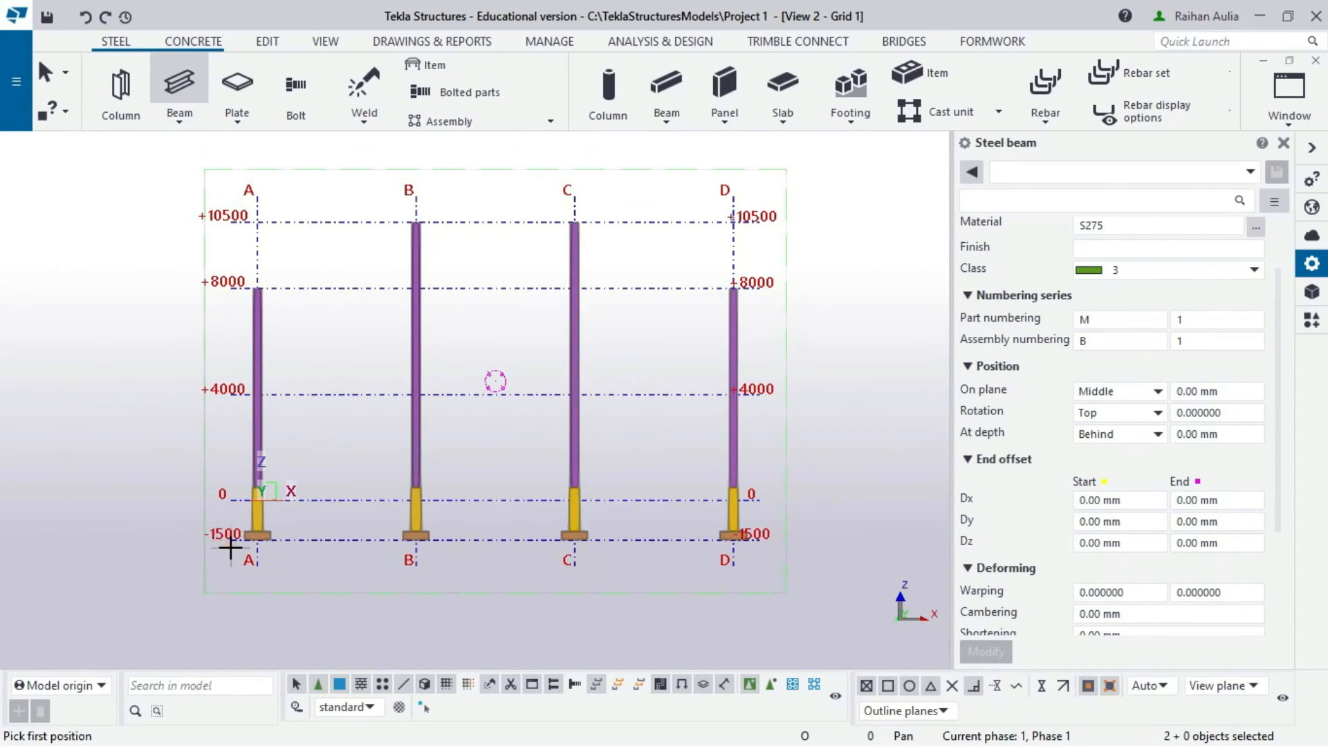
{"action": "scroll", "coordinate": [210, 537], "scroll_direction": "up", "scroll_amount": 2}
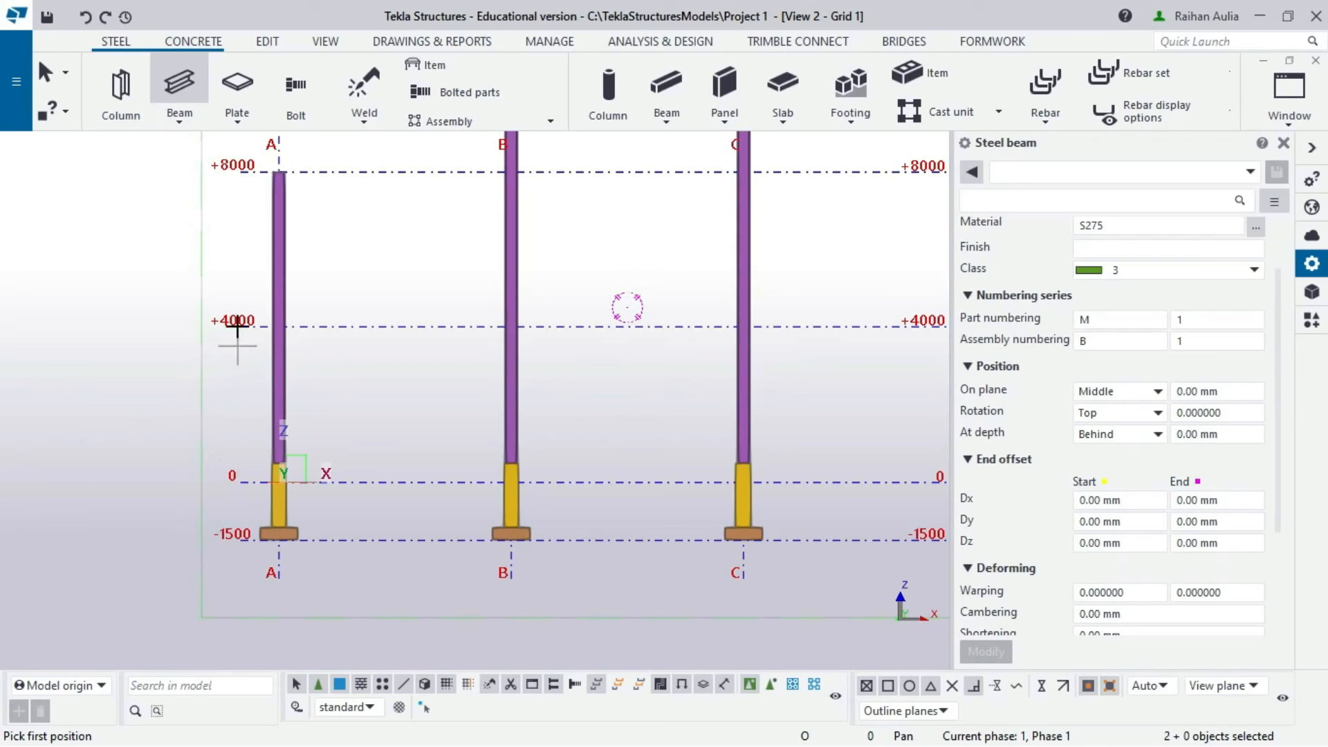
{"action": "scroll", "coordinate": [235, 388], "scroll_direction": "down", "scroll_amount": 3}
{"action": "scroll", "coordinate": [235, 356], "scroll_direction": "down", "scroll_amount": 2}
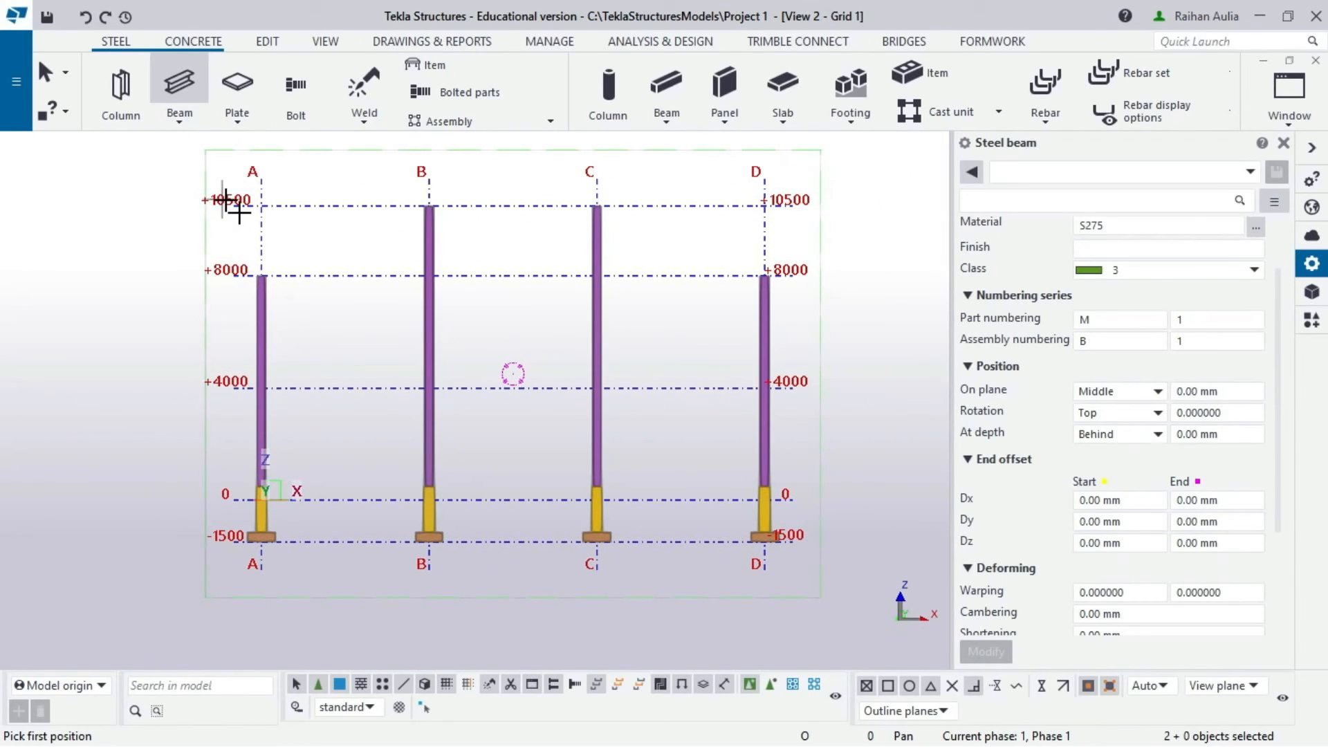
{"action": "scroll", "coordinate": [261, 276], "scroll_direction": "up", "scroll_amount": 3}
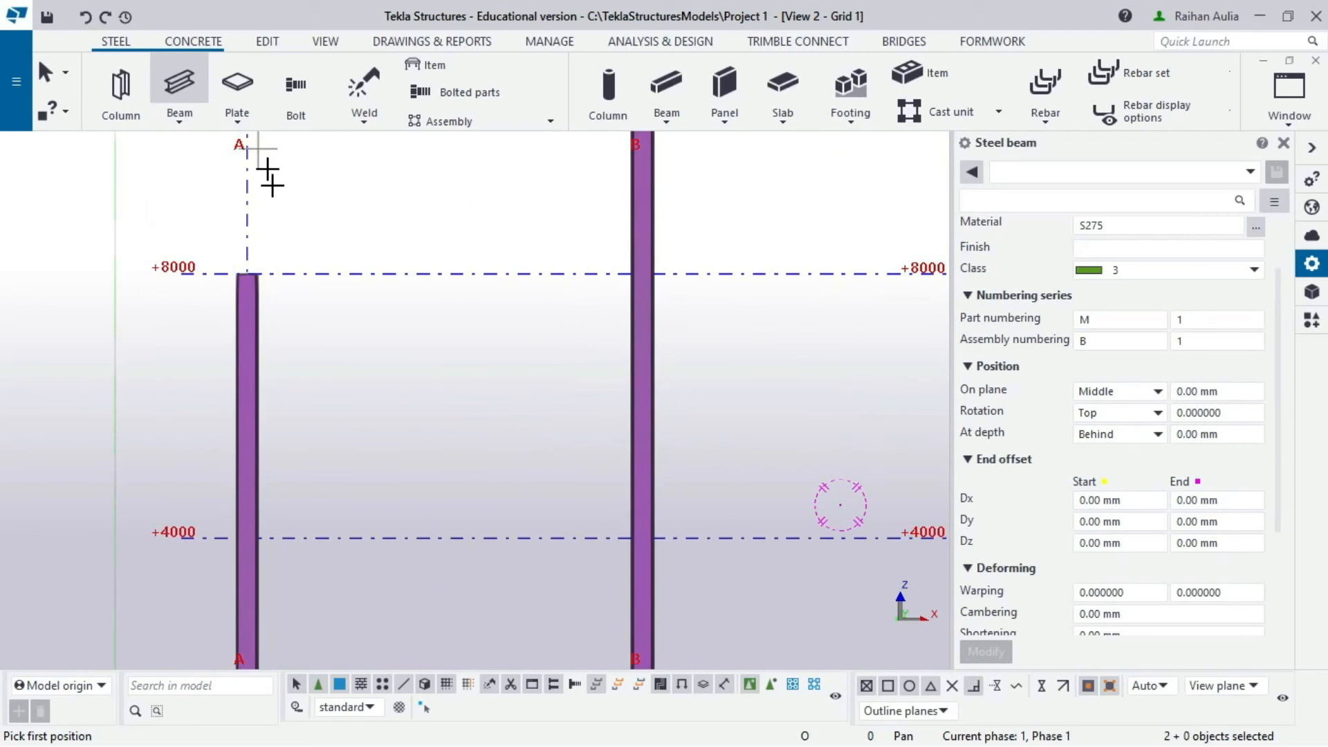
- Draw rafters from the A and D column tops at +8000 to the +10500 ridge midpoint
{"action": "left_click", "coordinate": [246, 266]}
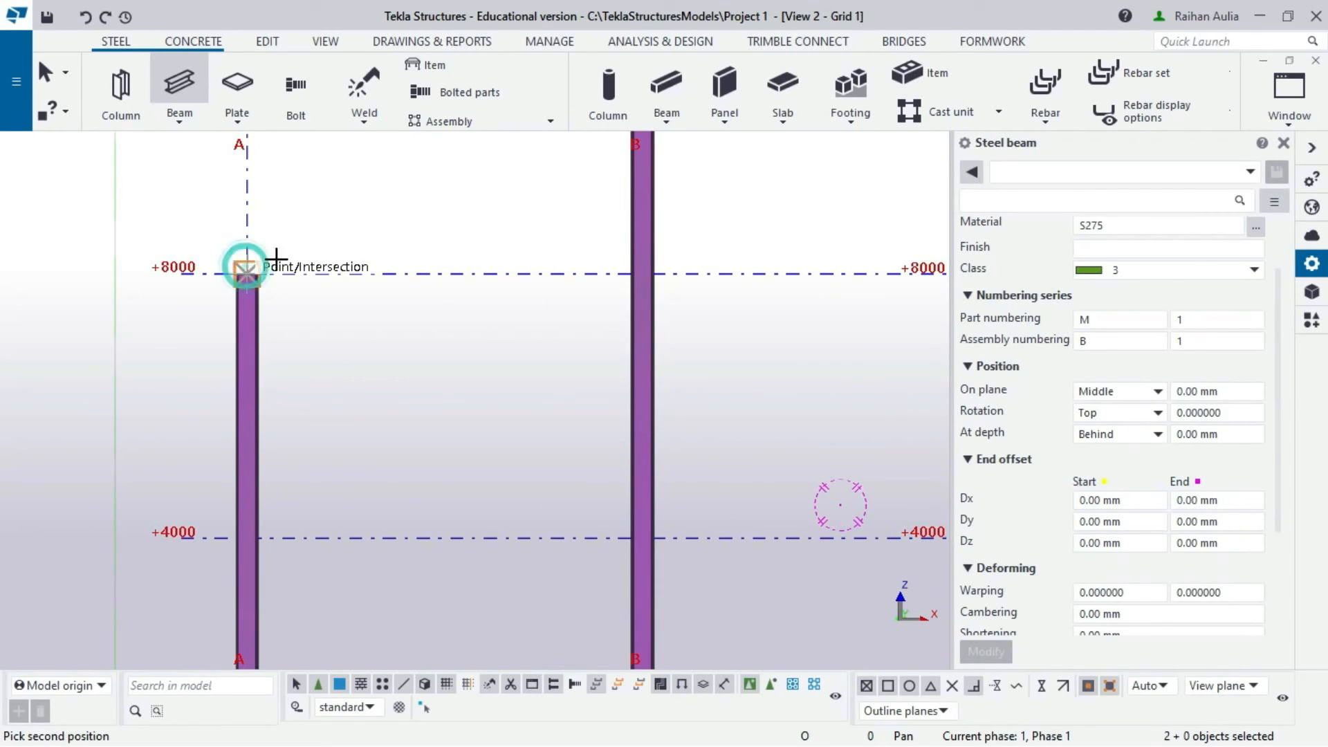
{"action": "scroll", "coordinate": [439, 207], "scroll_direction": "down", "scroll_amount": 4}
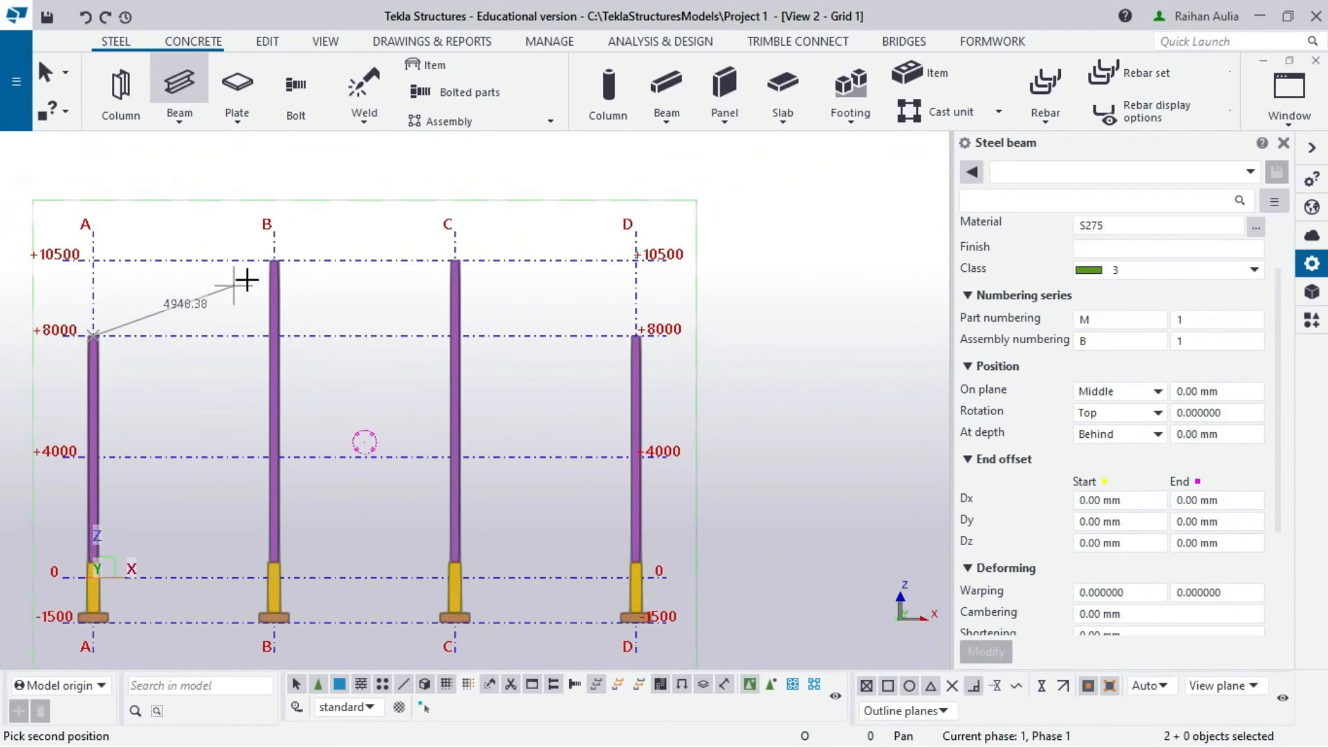
{"action": "left_click", "coordinate": [365, 263]}
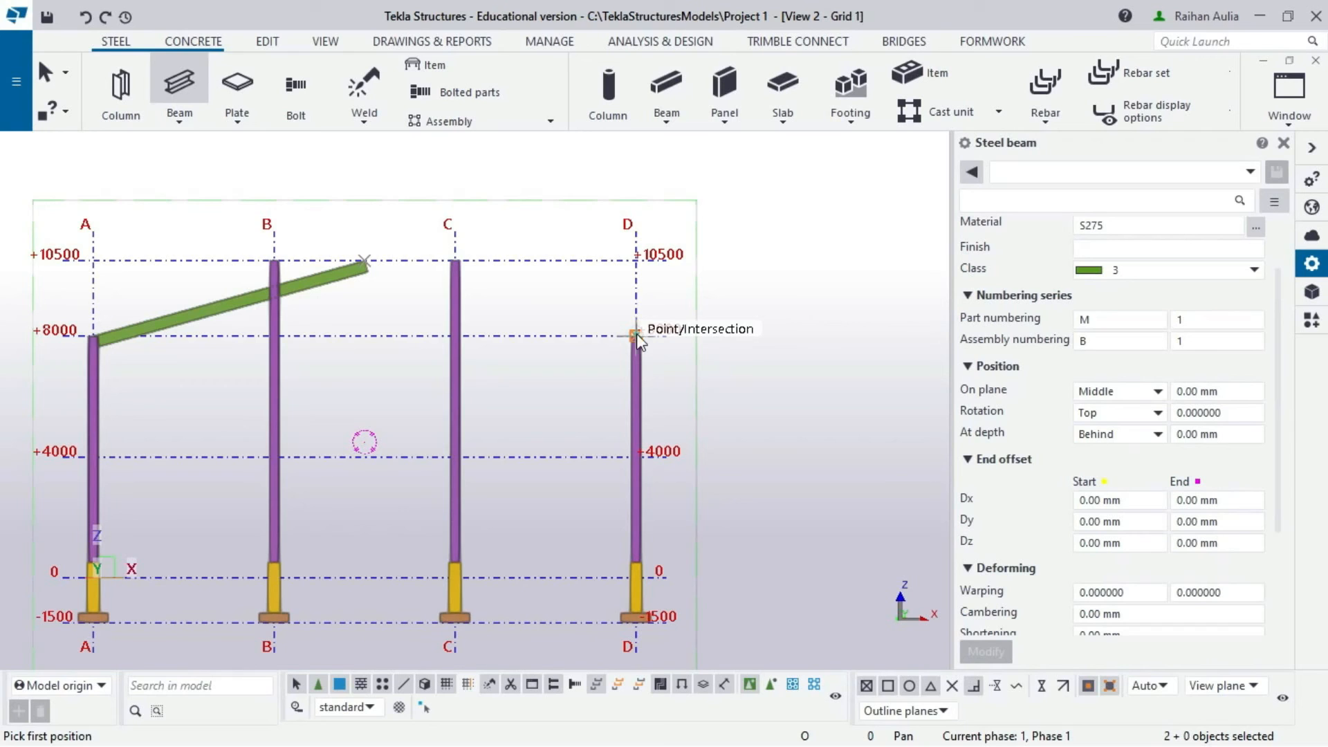
{"action": "left_click", "coordinate": [379, 263]}
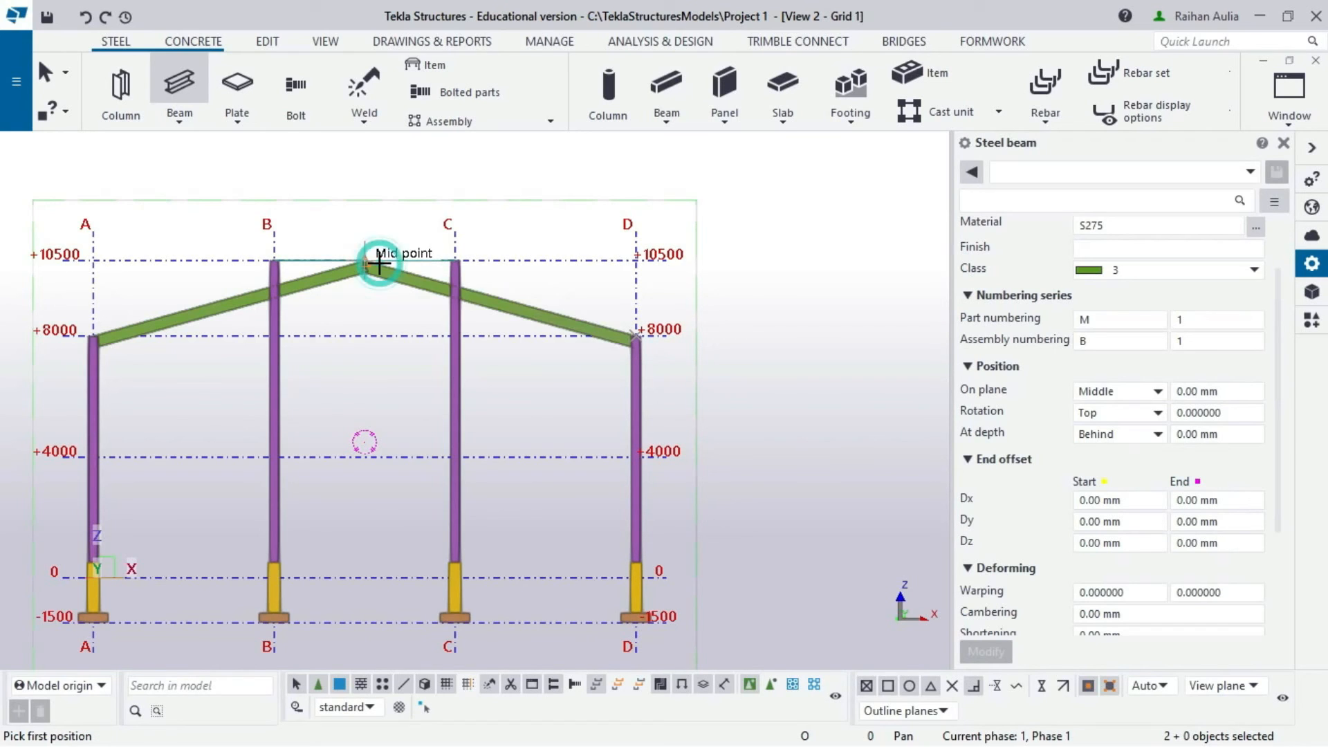
{"action": "right_click", "coordinate": [392, 212]}
{"action": "left_click", "coordinate": [415, 222]}
{"action": "left_click", "coordinate": [415, 222]}
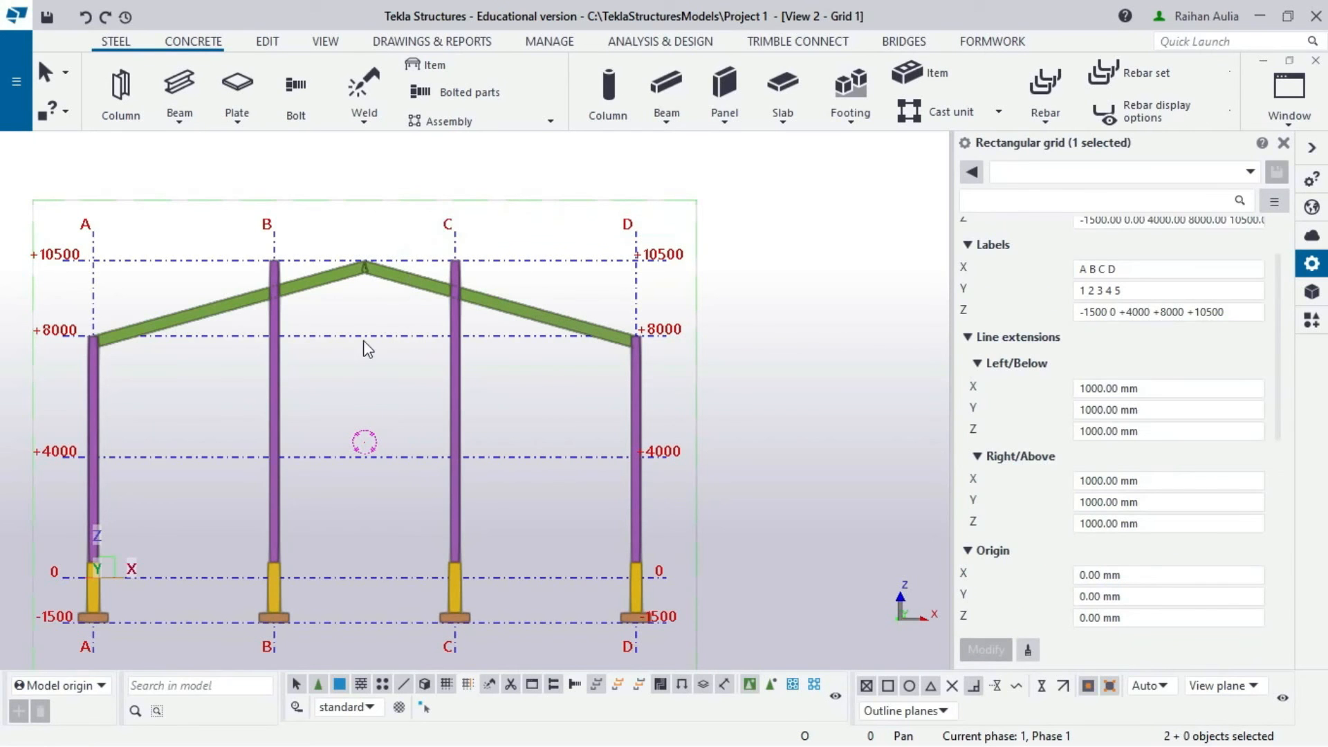
- Switch back to View 1 - 3d and select both Grid 1 rafters
{"action": "mouse_move", "coordinate": [325, 402]}
{"action": "middle_mouse_down", "text": "ctrl"}
{"action": "mouse_move", "coordinate": [696, 436]}
{"action": "mouse_move", "coordinate": [327, 403]}
{"action": "middle_mouse_up", "text": "ctrl"}
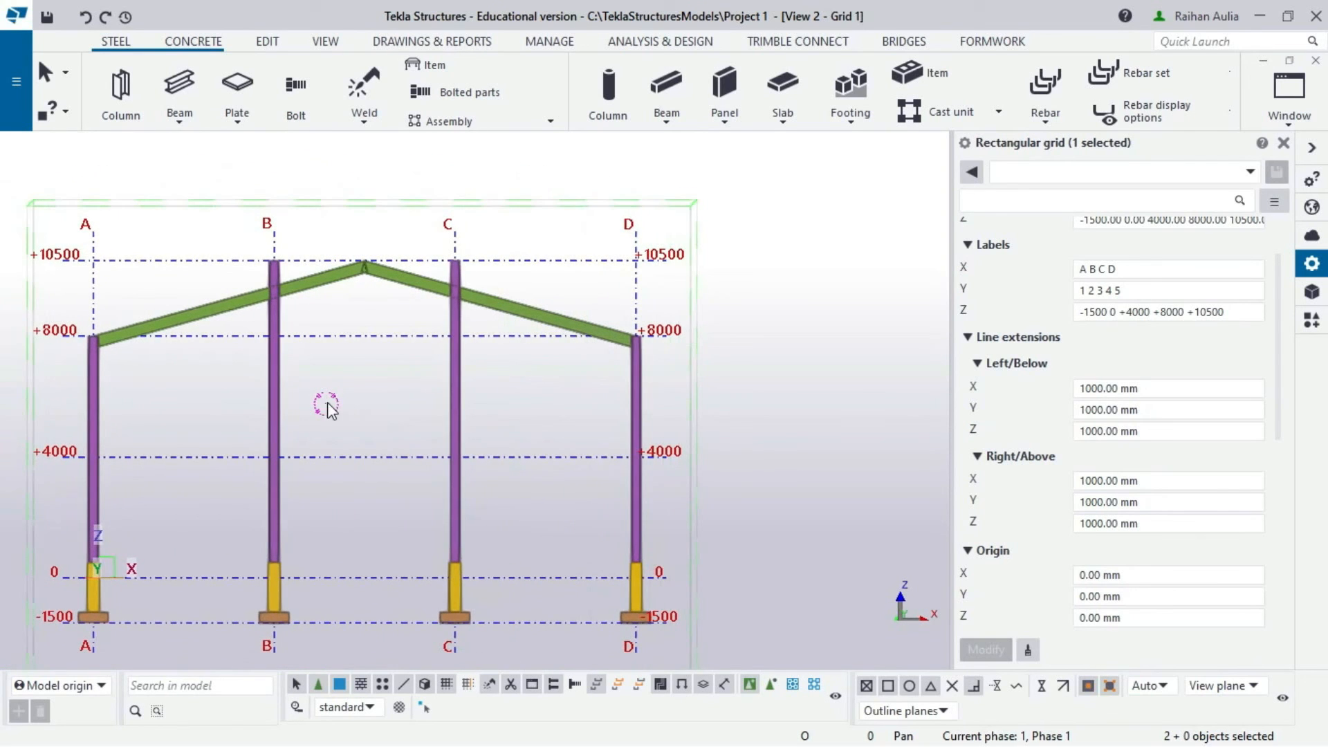
{"action": "left_click", "coordinate": [1304, 128]}
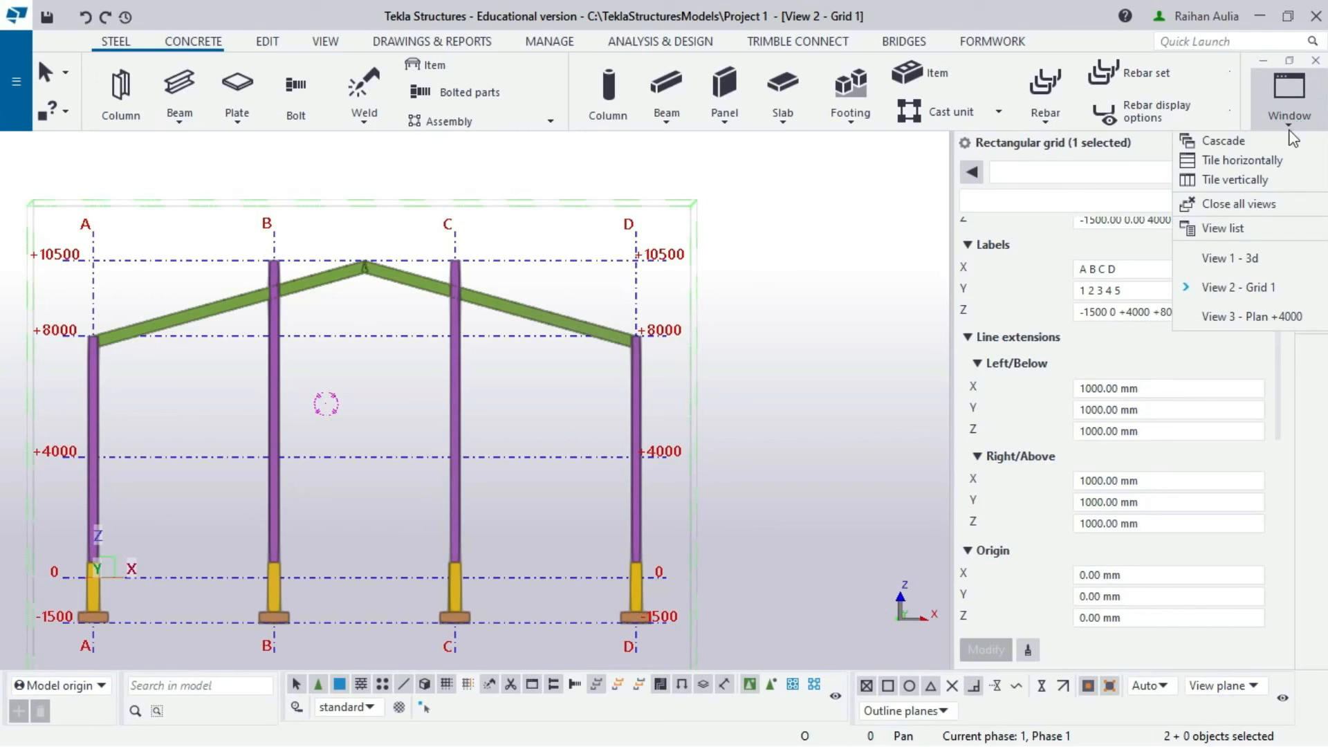
{"action": "left_click", "coordinate": [1264, 259]}
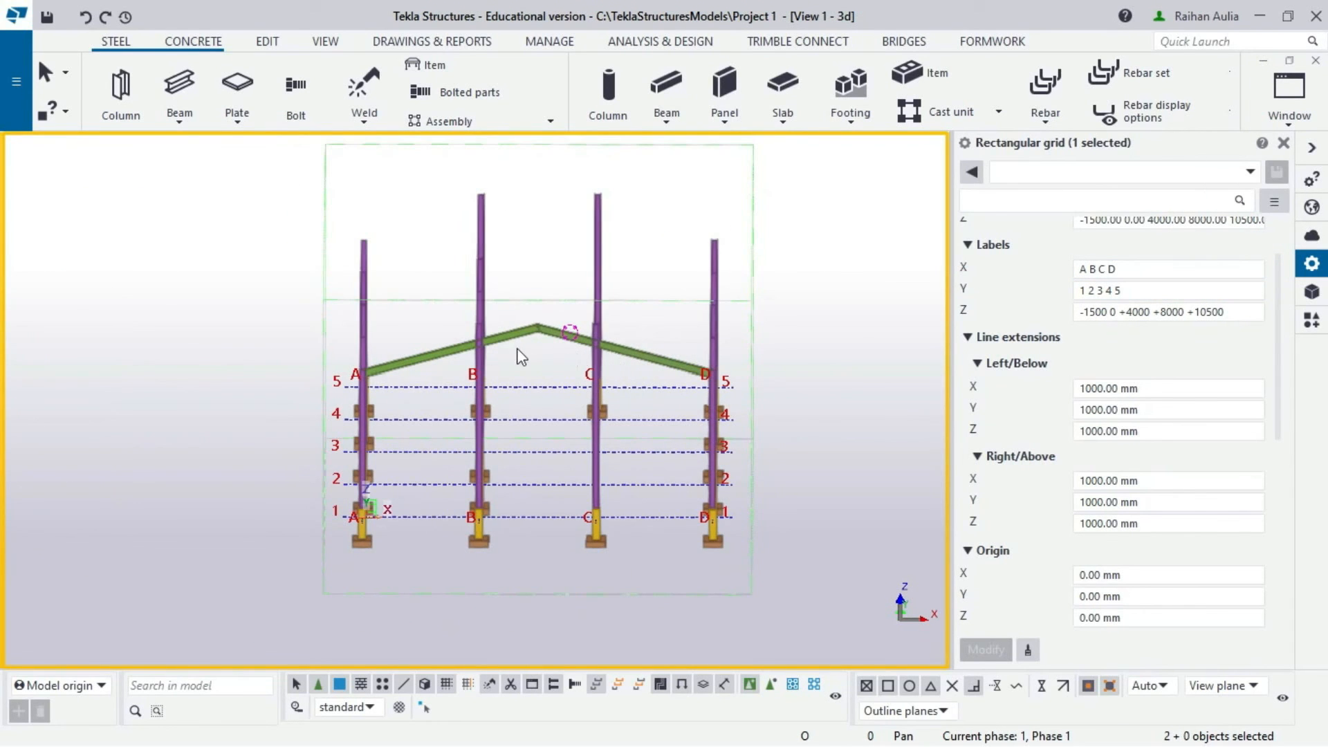
{"action": "middle_click_drag", "start_coordinate": [518, 347], "coordinate": [388, 348], "text": "ctrl"}
{"action": "mouse_move", "coordinate": [554, 449]}
{"action": "middle_mouse_down", "text": "ctrl"}
{"action": "mouse_move", "coordinate": [603, 447]}
{"action": "mouse_move", "coordinate": [569, 440]}
{"action": "middle_mouse_up", "text": "ctrl"}
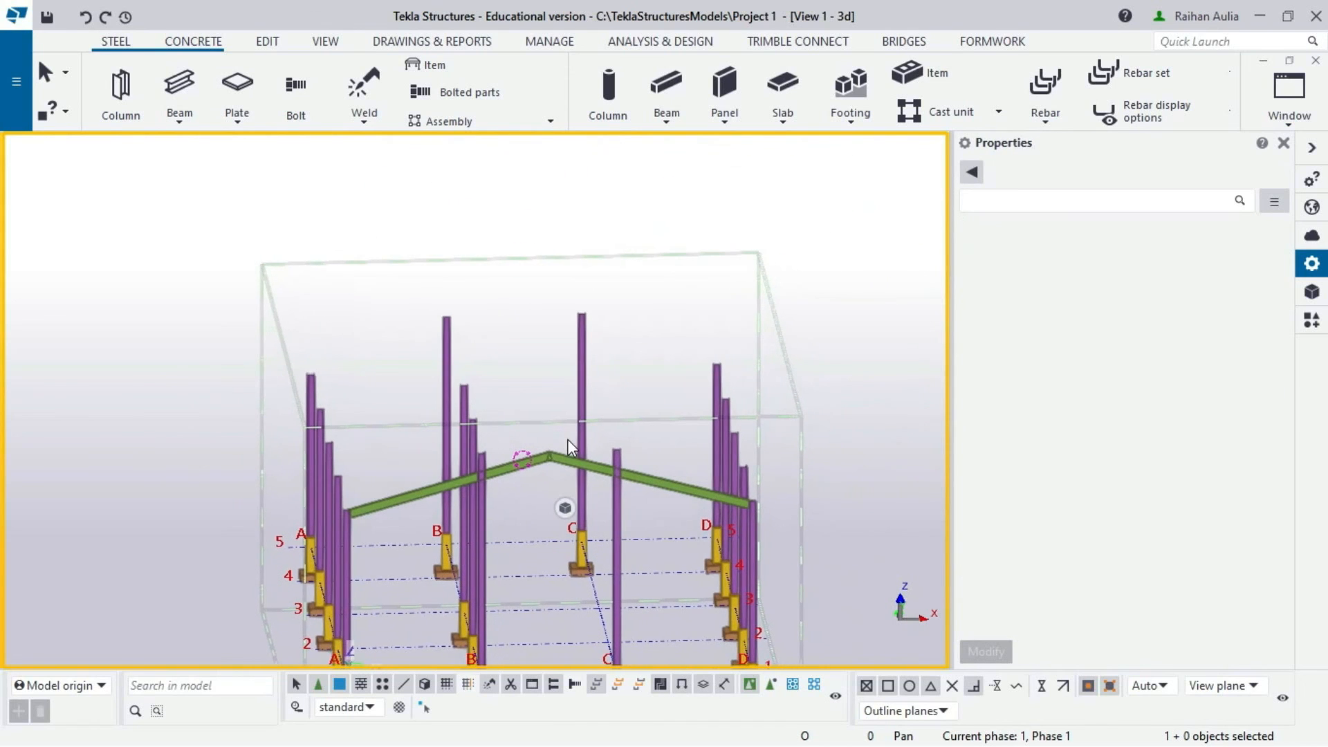
{"action": "scroll", "coordinate": [536, 478], "scroll_direction": "up", "scroll_amount": 2}
{"action": "left_click", "coordinate": [543, 461]}
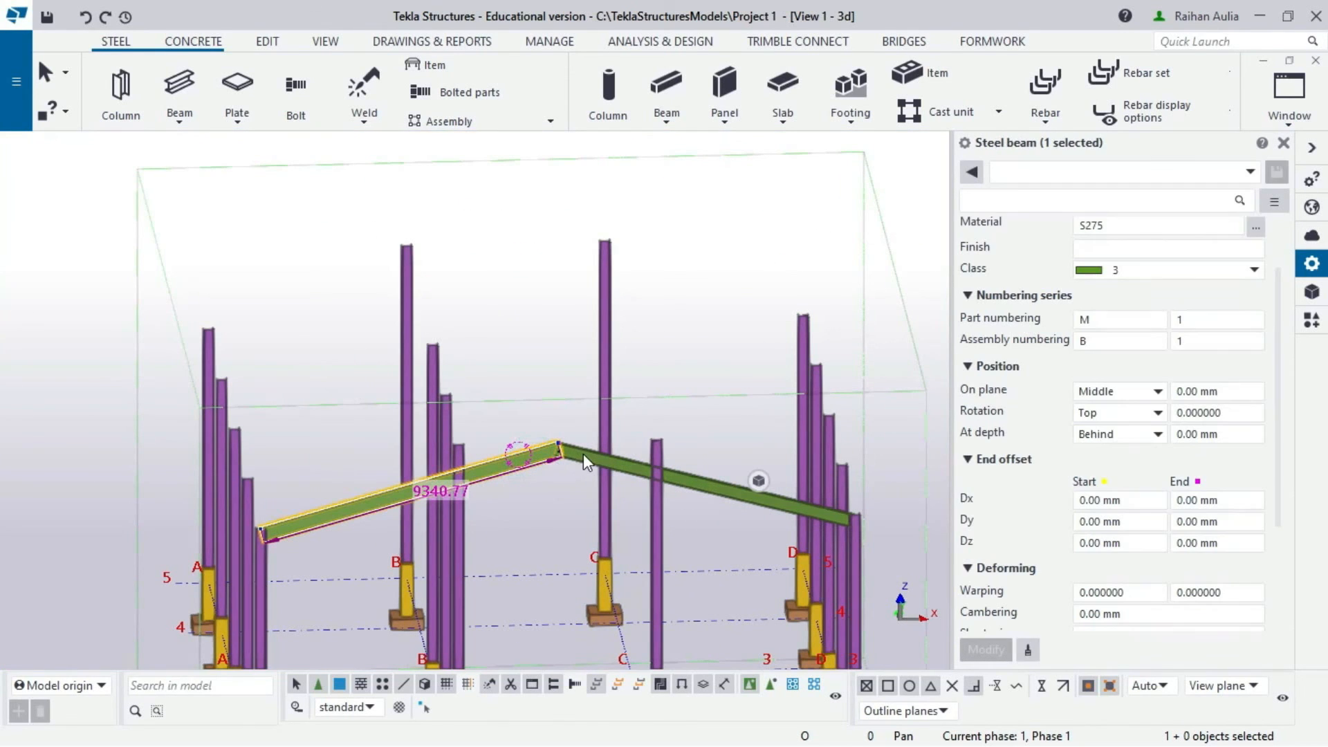
{"action": "left_click", "coordinate": [583, 454], "text": "ctrl"}
- Select both pitched rafters and start copying them
{"action": "right_click", "coordinate": [506, 450]}
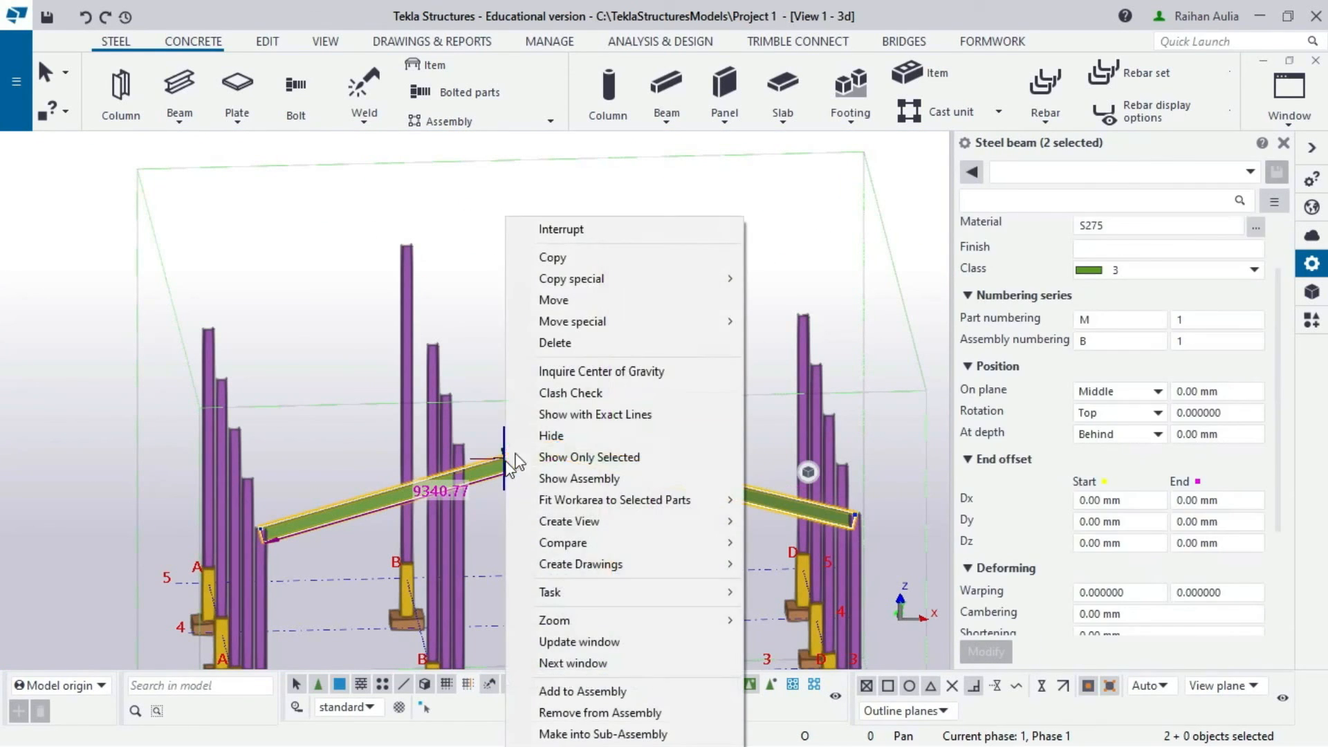
{"action": "left_click", "coordinate": [615, 260]}
{"action": "scroll", "coordinate": [385, 445], "scroll_direction": "down", "scroll_amount": 5}
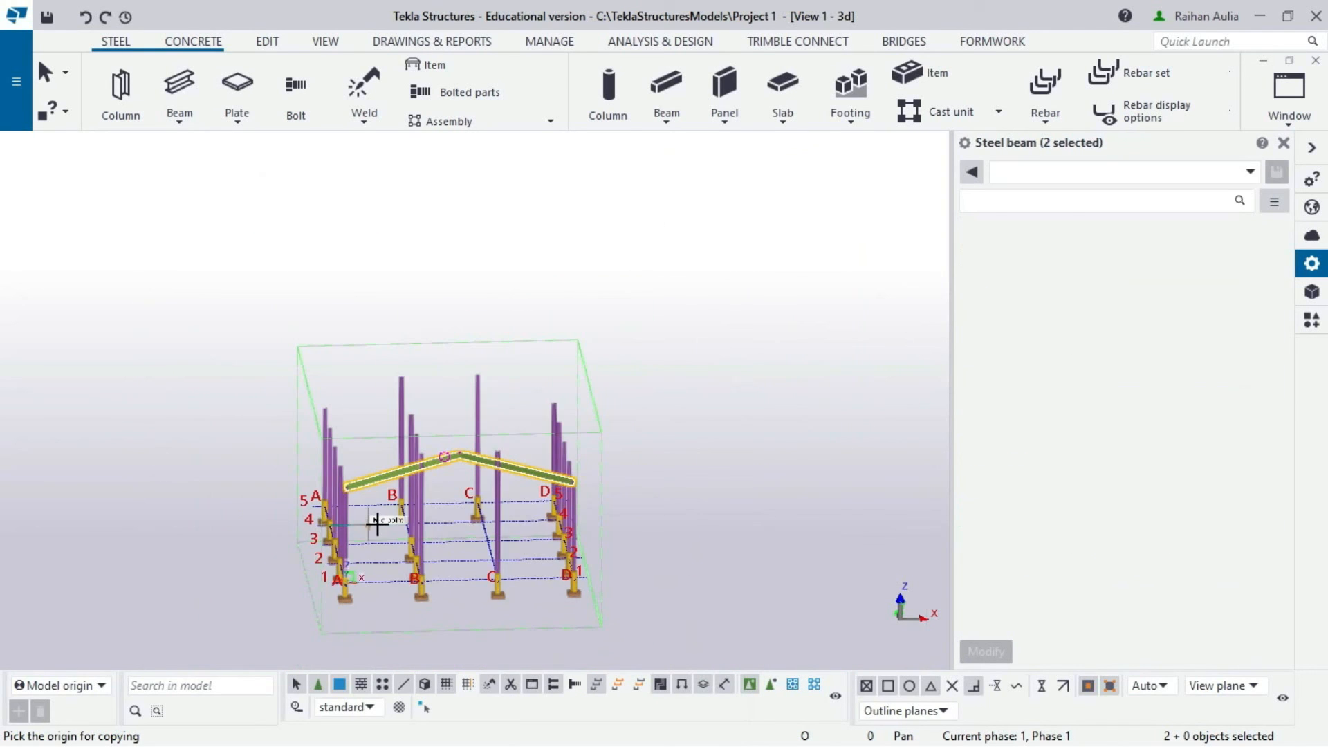
{"action": "scroll", "coordinate": [371, 619], "scroll_direction": "up", "scroll_amount": 5}
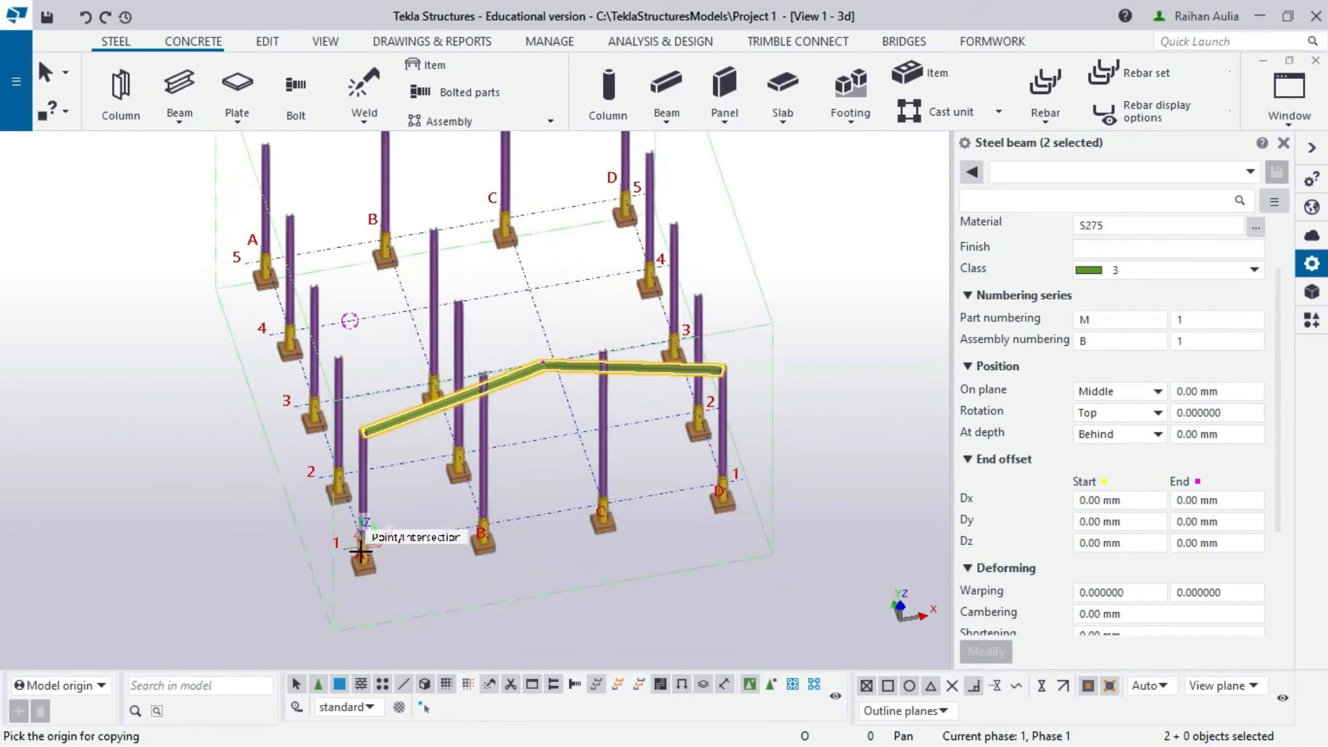
- Copy the rafter pair from the grid 1 end onto grids 2, 3, 4 and 5 at 5000 mm spacing
{"action": "left_click", "coordinate": [334, 546]}
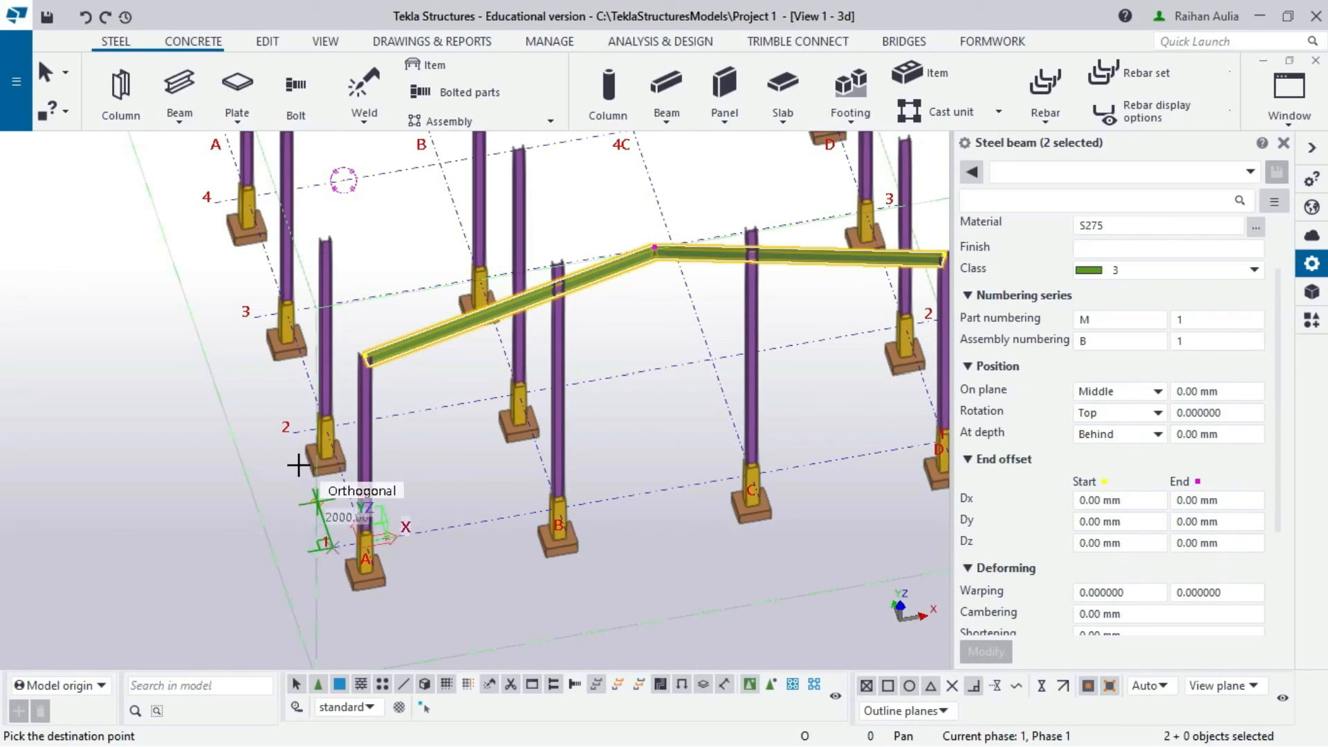
{"action": "left_click", "coordinate": [293, 435]}
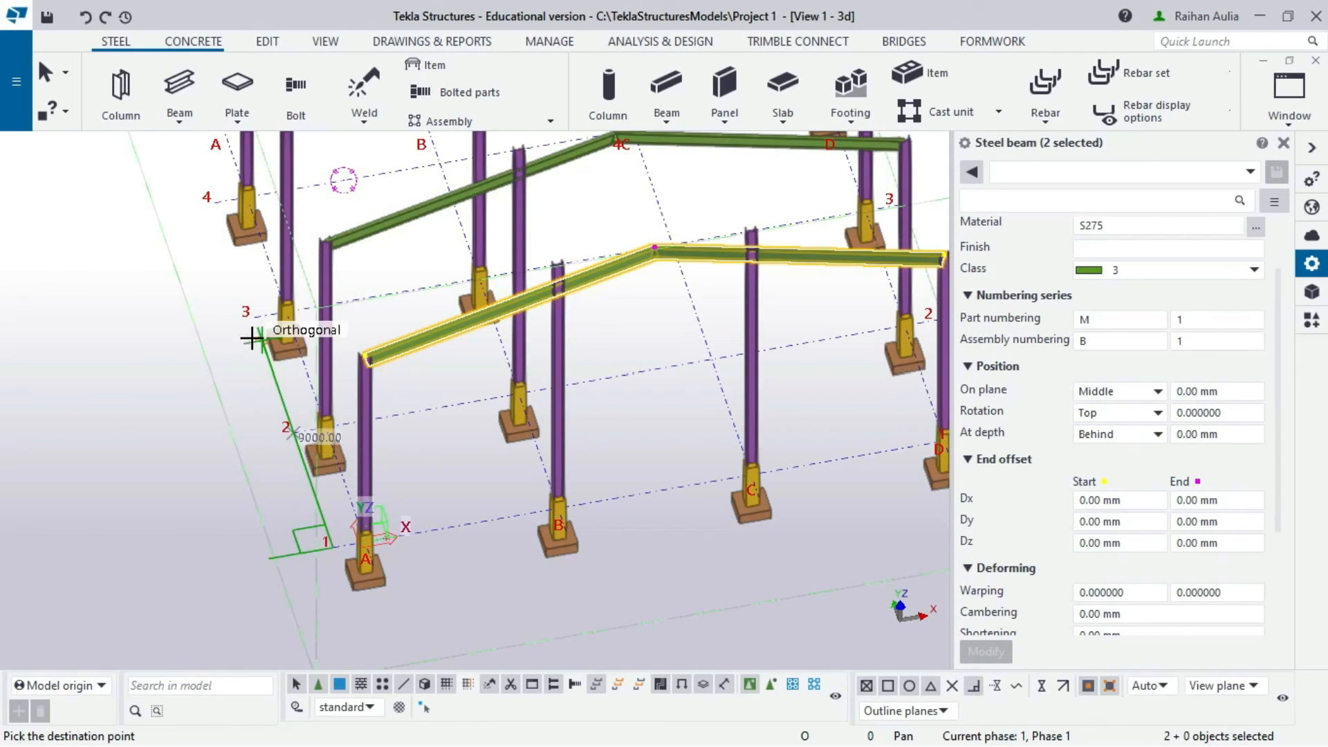
{"action": "left_click", "coordinate": [238, 282]}
{"action": "scroll", "coordinate": [238, 282], "scroll_direction": "down", "scroll_amount": 3}
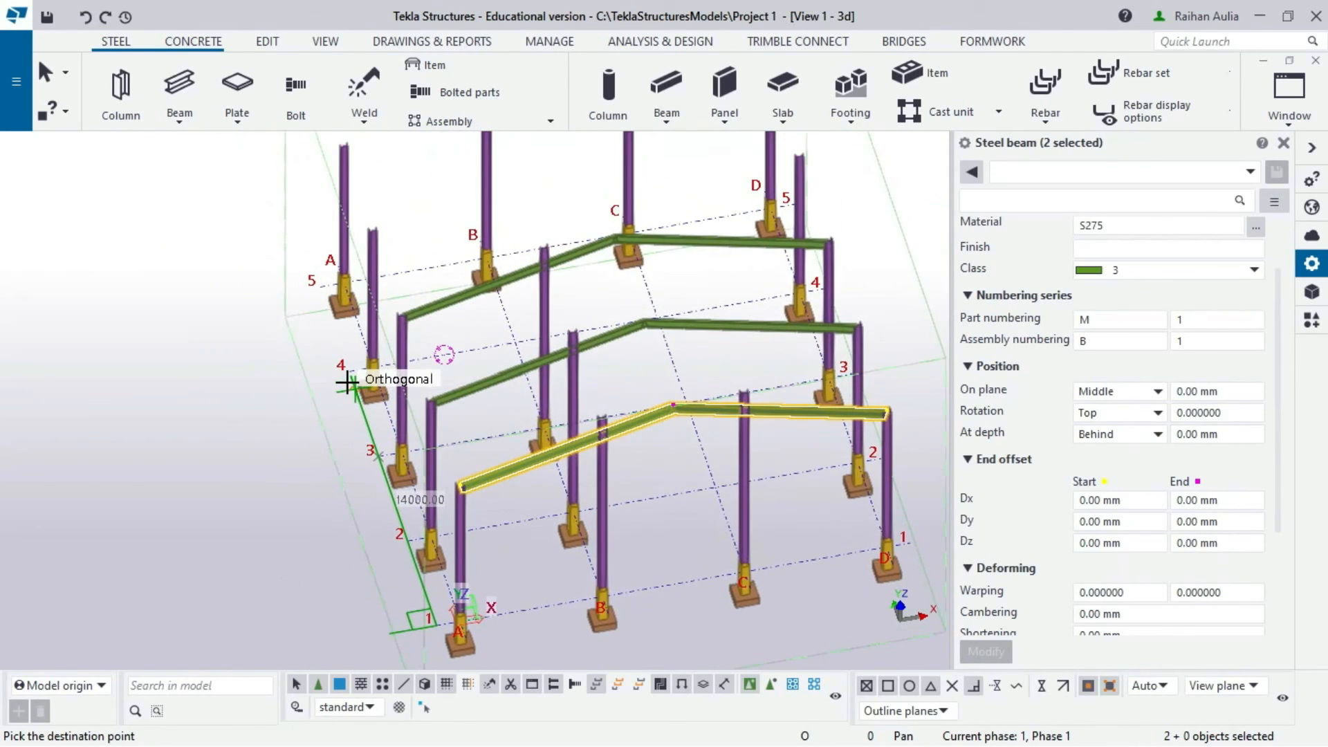
{"action": "left_click", "coordinate": [348, 374]}
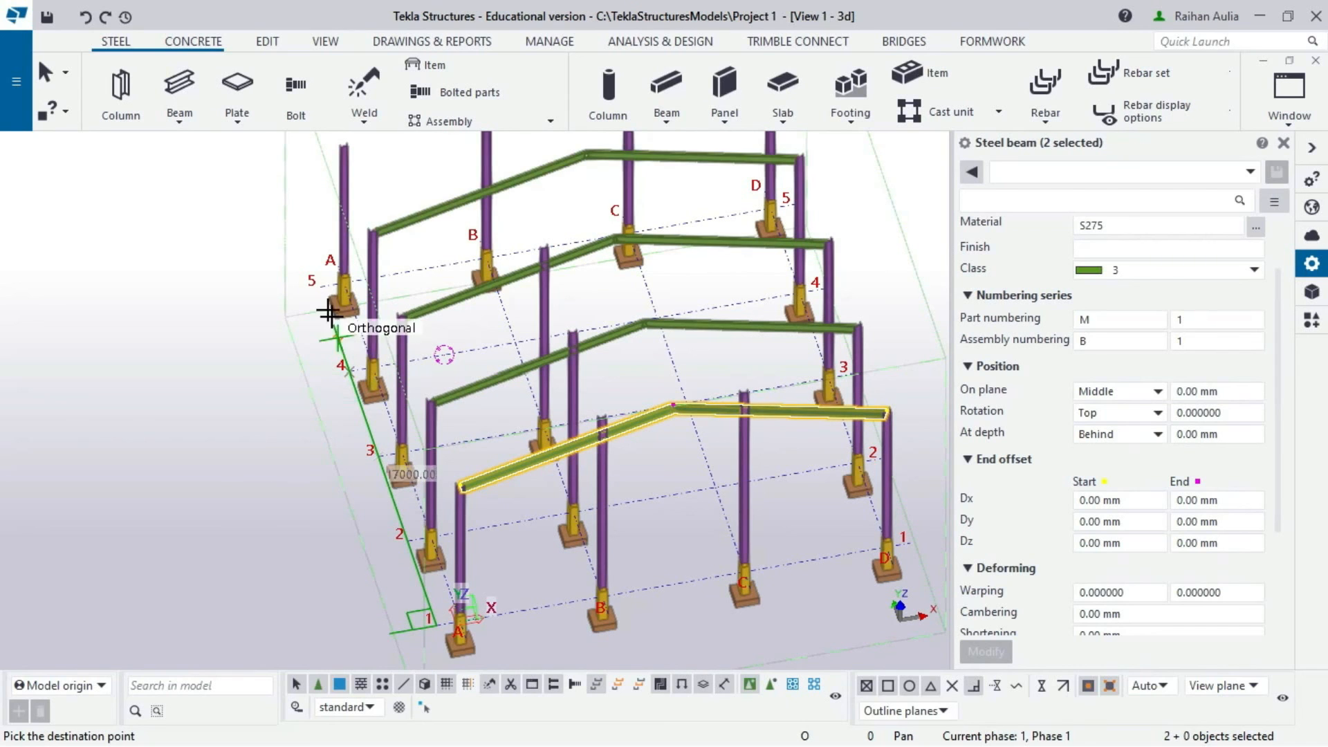
{"action": "left_click", "coordinate": [323, 297]}
{"action": "right_click", "coordinate": [202, 178]}
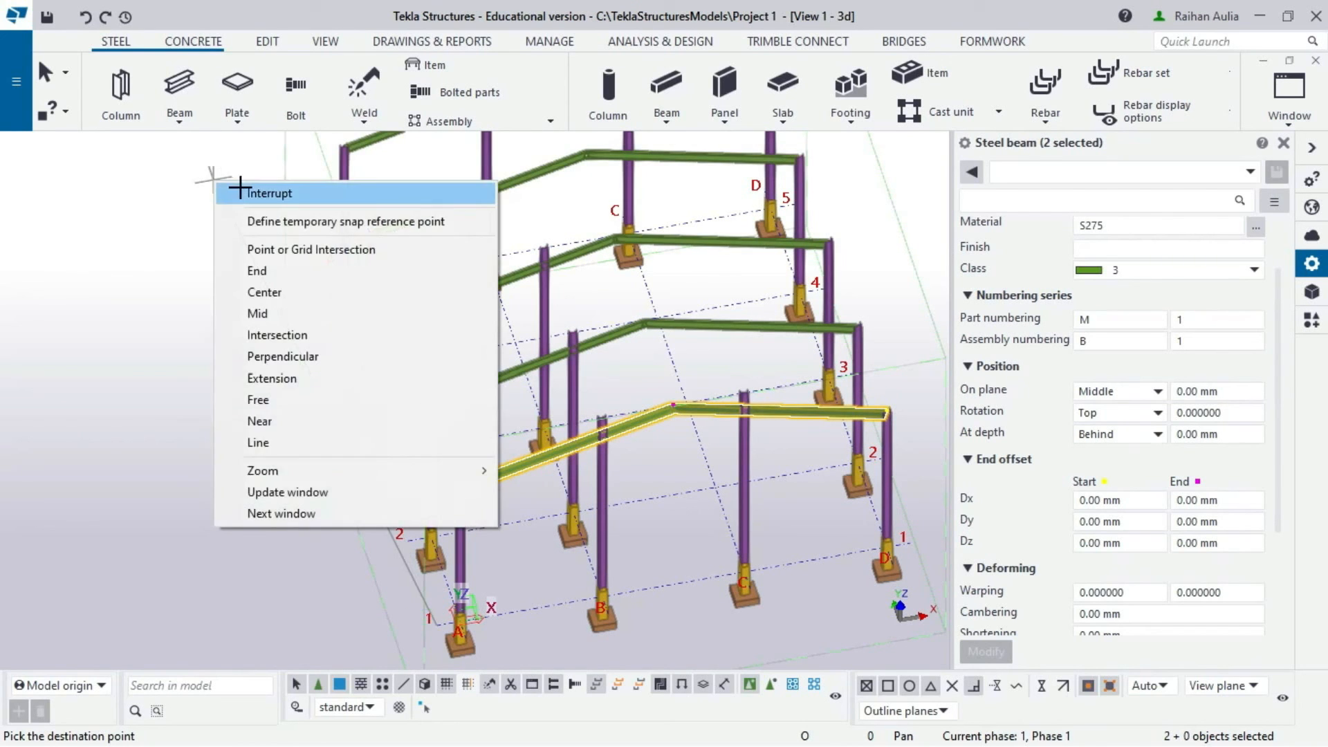
{"action": "left_click", "coordinate": [239, 186]}
- Orbit to a nearly frontal view of the gable frames and clear the rafter selection
{"action": "scroll", "coordinate": [403, 216], "scroll_direction": "down", "scroll_amount": 3}
{"action": "scroll", "coordinate": [590, 271], "scroll_direction": "down", "scroll_amount": 1}
{"action": "mouse_move", "coordinate": [590, 271]}
{"action": "middle_mouse_down"}
{"action": "mouse_move", "coordinate": [503, 173]}
{"action": "mouse_move", "coordinate": [720, 139]}
{"action": "mouse_move", "coordinate": [534, 179]}
{"action": "mouse_move", "coordinate": [536, 252]}
{"action": "mouse_move", "coordinate": [288, 261]}
{"action": "mouse_move", "coordinate": [332, 267]}
{"action": "mouse_move", "coordinate": [331, 238]}
{"action": "middle_mouse_up"}
{"action": "scroll", "coordinate": [533, 171], "scroll_direction": "down", "scroll_amount": 2}
{"action": "scroll", "coordinate": [536, 252], "scroll_direction": "up", "scroll_amount": 6}
{"action": "left_click", "coordinate": [175, 248]}
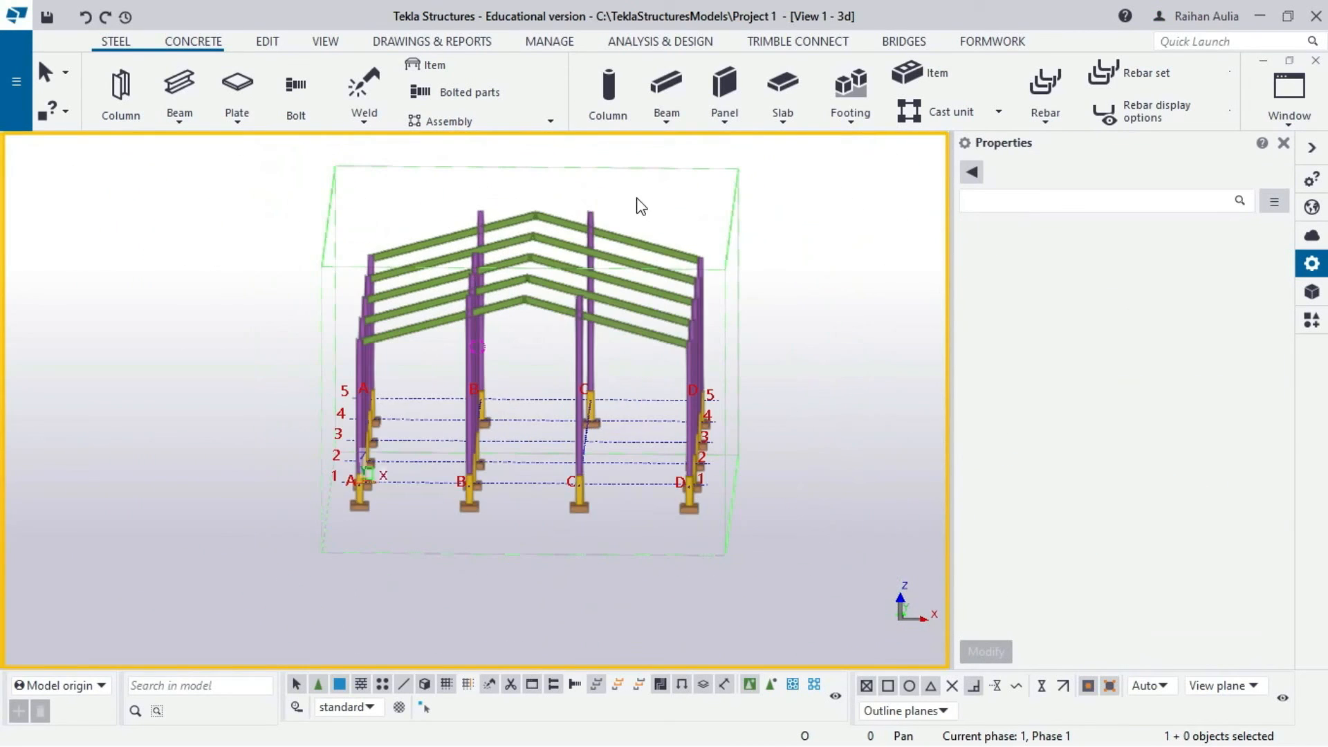
- Switch to the View 3 - Plan +4000 view with the grid in sight
{"action": "left_click", "coordinate": [1291, 124]}
{"action": "left_click", "coordinate": [1256, 313]}
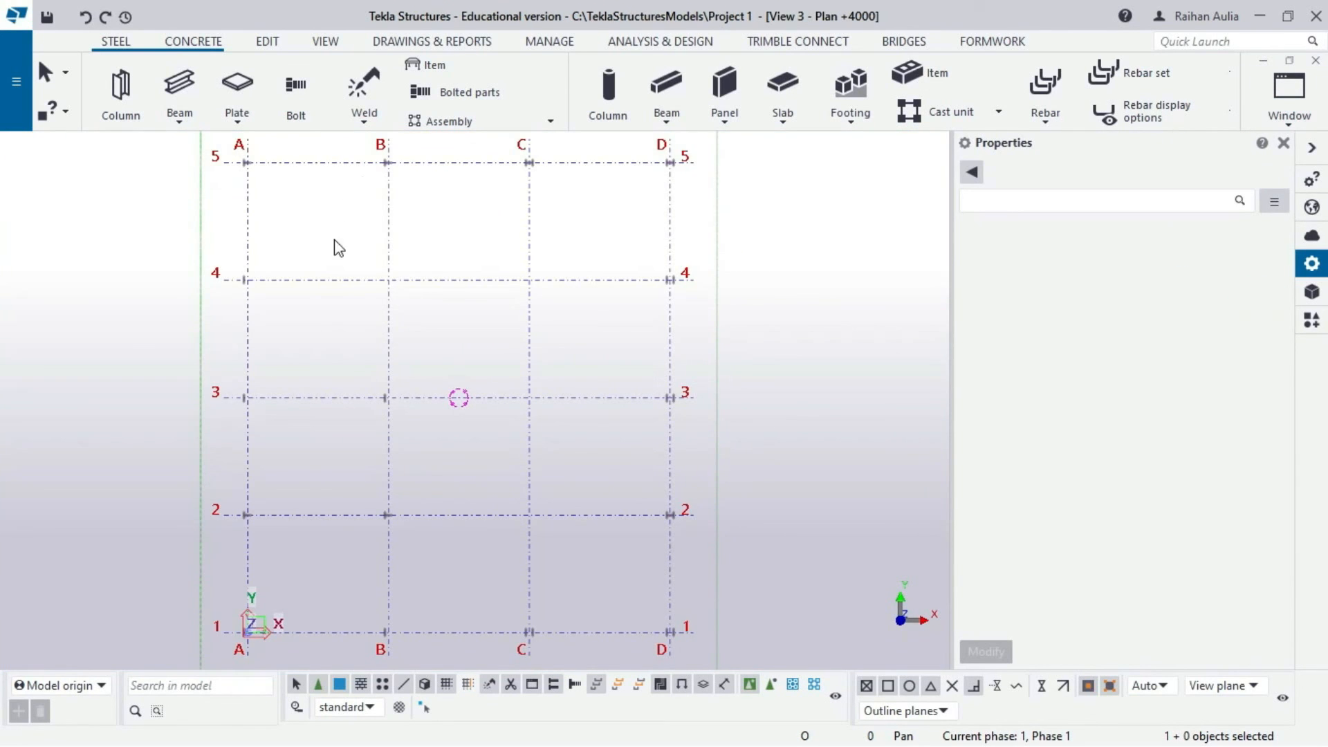
{"action": "middle_click_drag", "start_coordinate": [337, 356], "coordinate": [413, 205]}
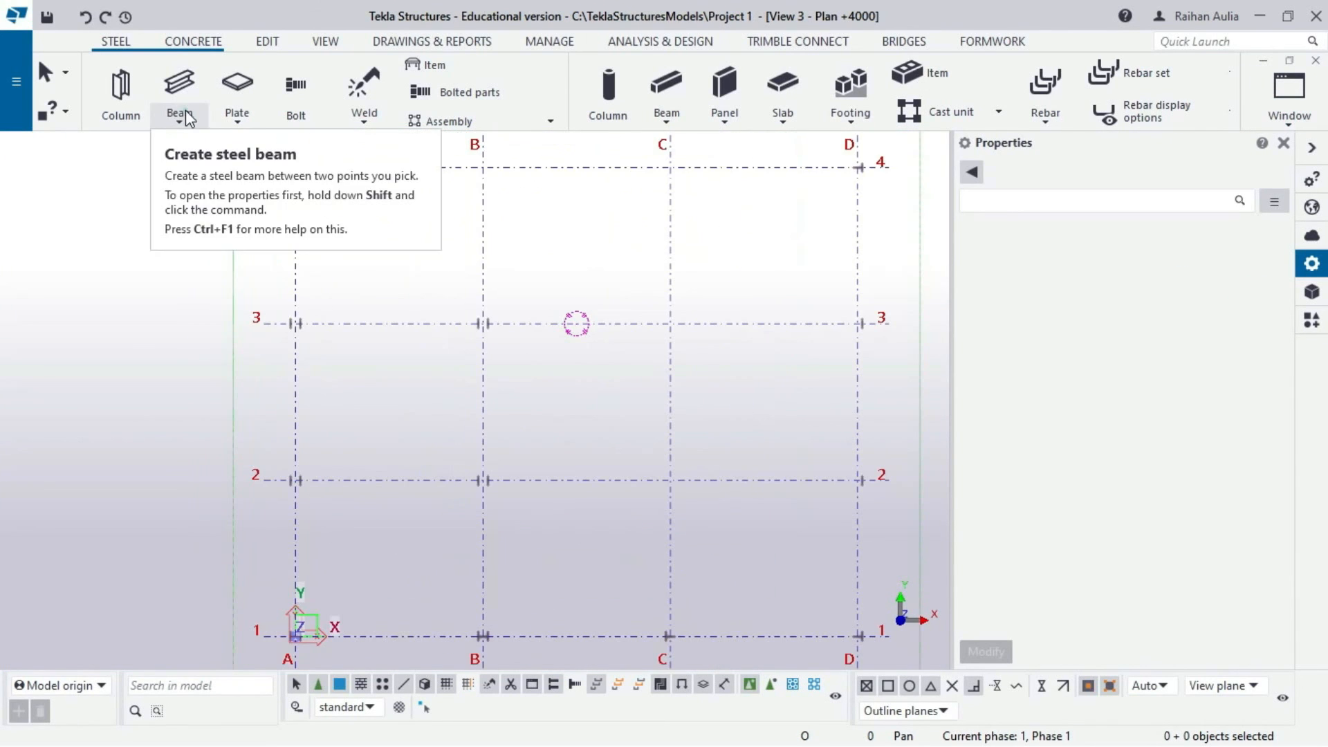
- Place steel beams A1–A2, A2–A3 and A3–B3 along grid A and row 3
{"action": "left_click", "coordinate": [184, 111]}
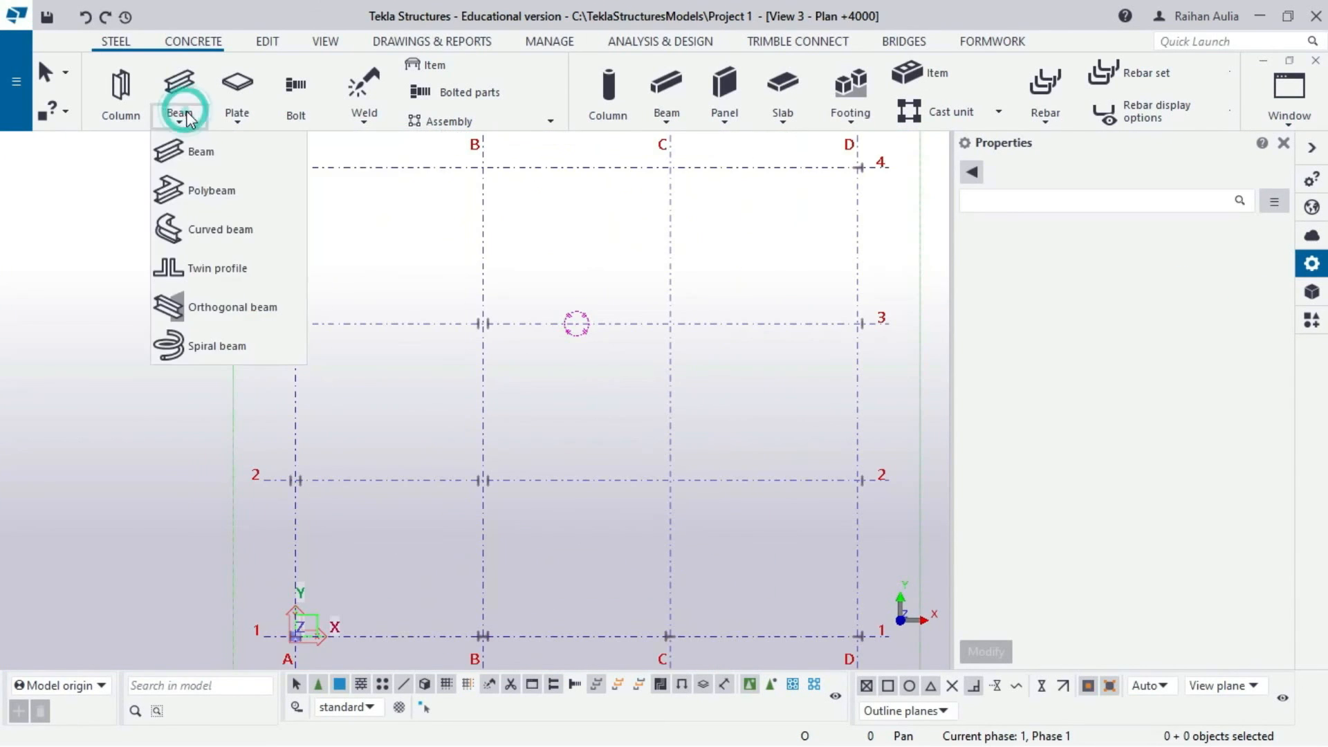
{"action": "left_click", "coordinate": [211, 157]}
{"action": "middle_click_drag", "start_coordinate": [304, 651], "coordinate": [308, 521]}
{"action": "scroll", "coordinate": [308, 521], "scroll_direction": "up", "scroll_amount": 2}
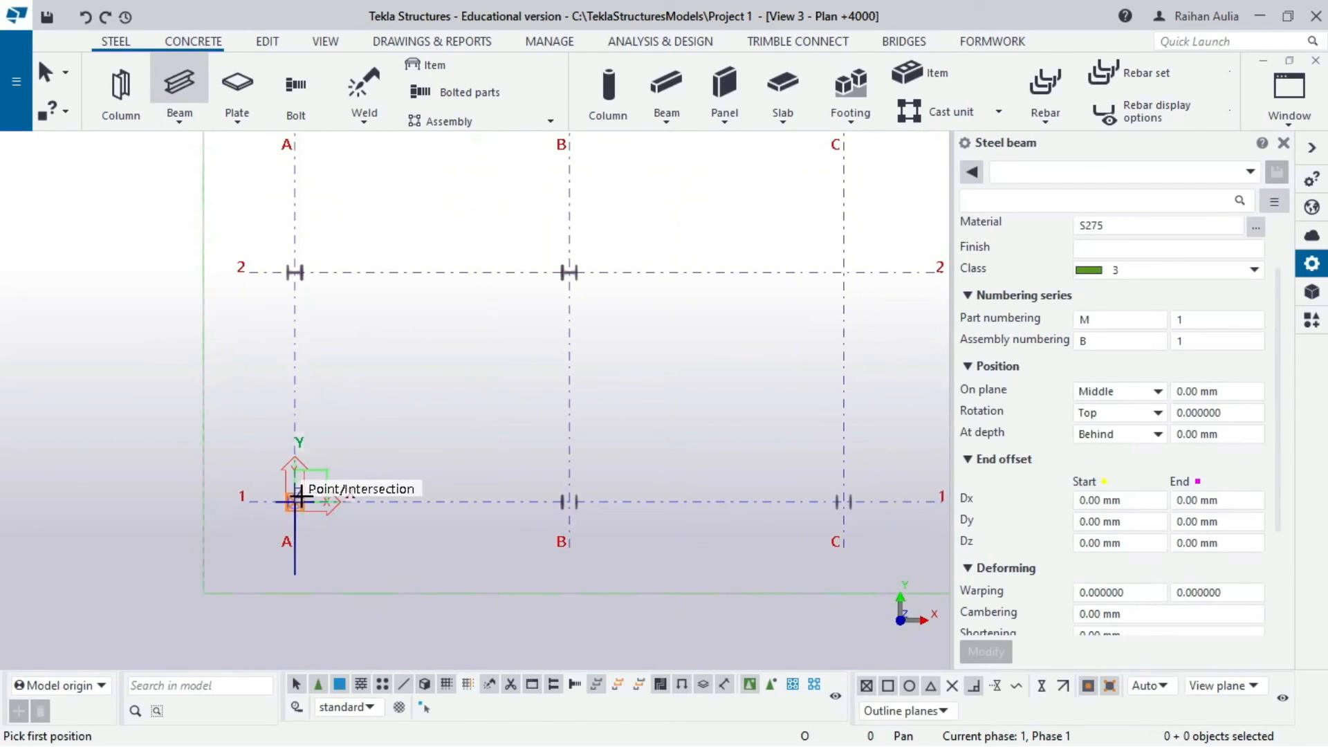
{"action": "left_click", "coordinate": [298, 503]}
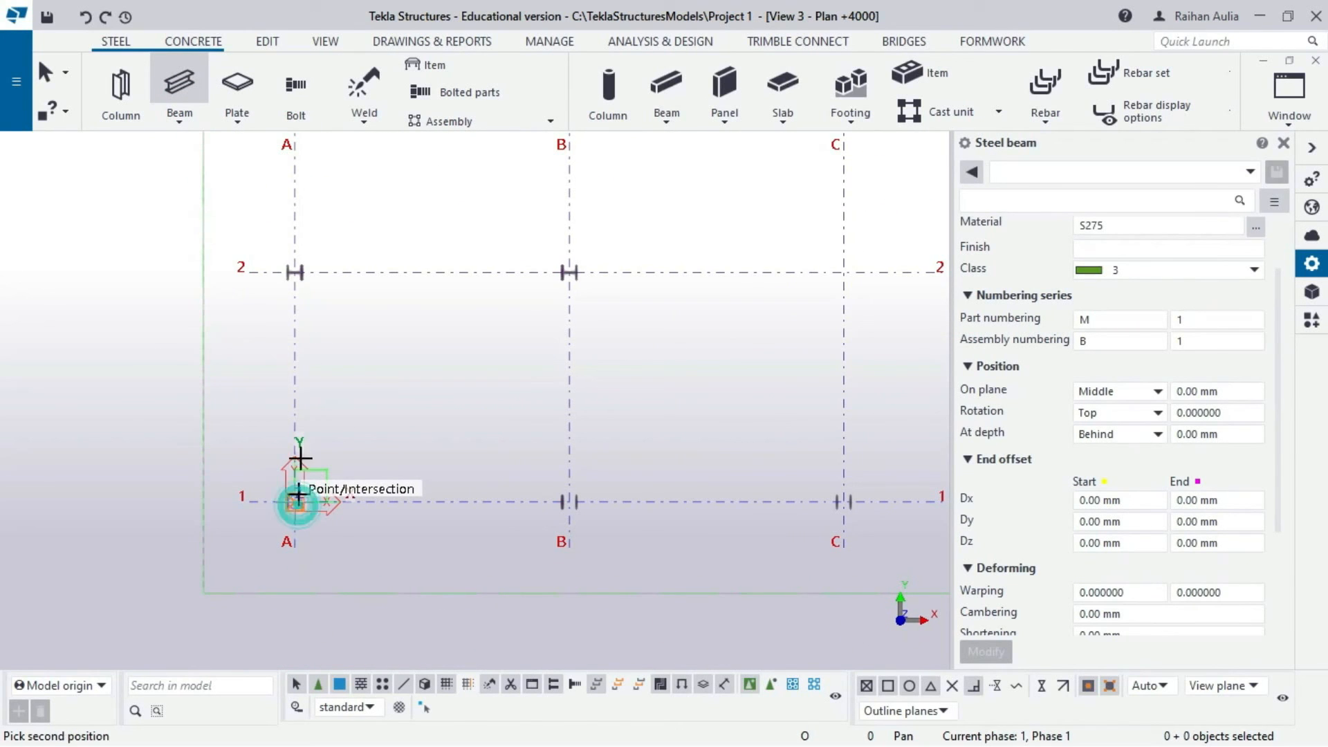
{"action": "left_click", "coordinate": [295, 272]}
{"action": "scroll", "coordinate": [301, 209], "scroll_direction": "down", "scroll_amount": 1}
{"action": "middle_click_drag", "start_coordinate": [300, 208], "coordinate": [305, 394]}
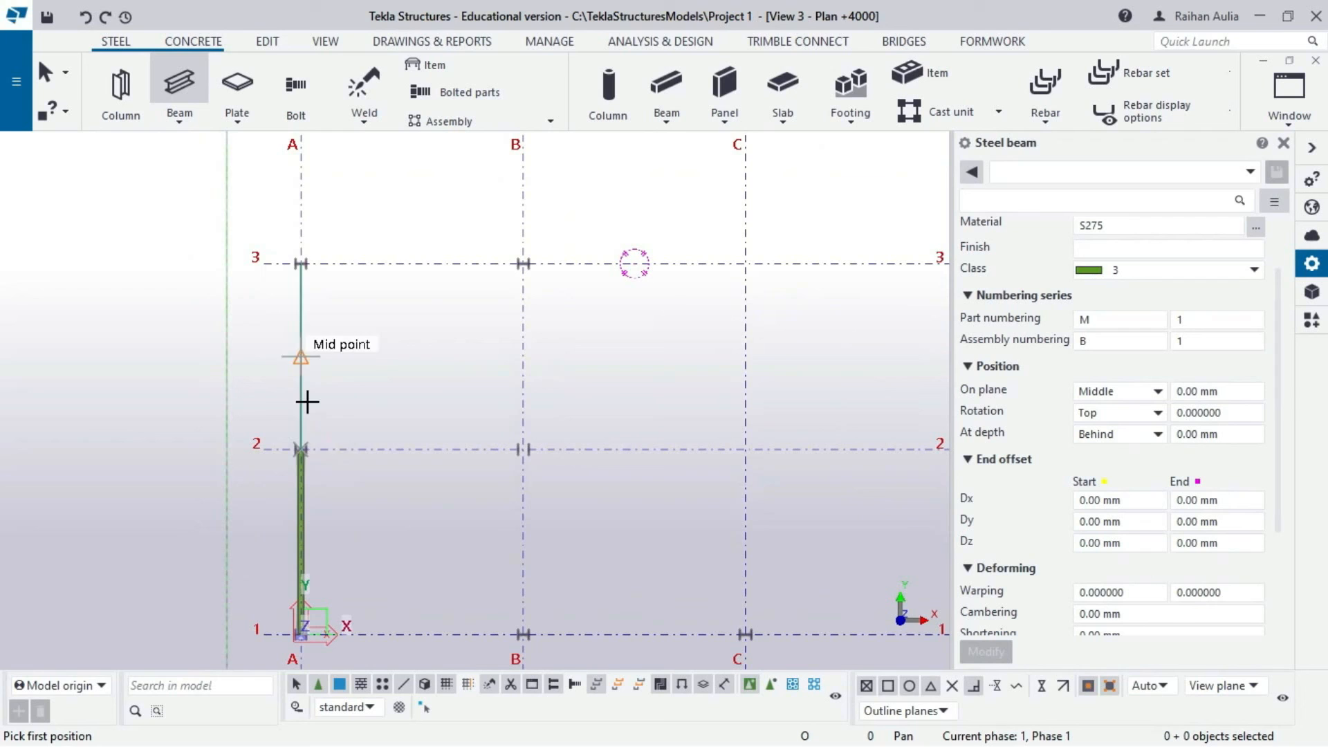
{"action": "left_click", "coordinate": [301, 448]}
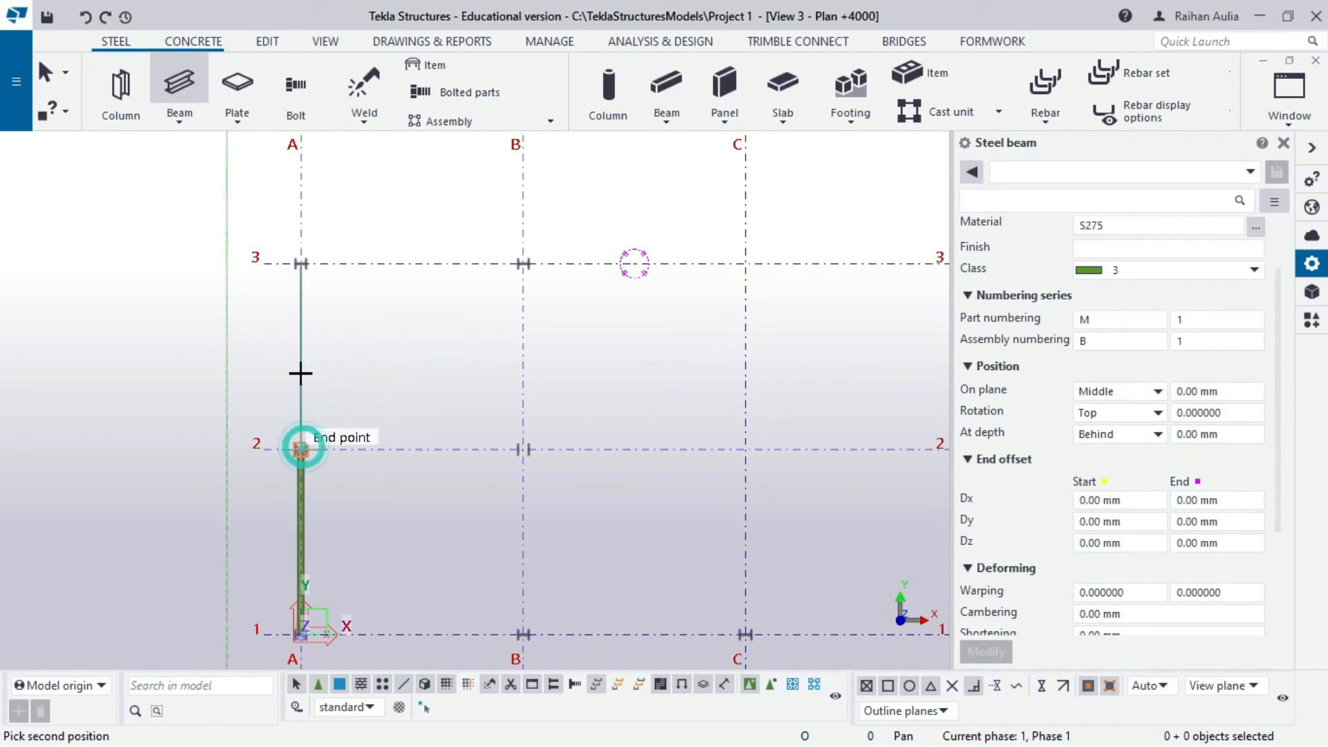
{"action": "left_click", "coordinate": [300, 264]}
{"action": "left_click", "coordinate": [300, 264]}
{"action": "left_click", "coordinate": [523, 263]}
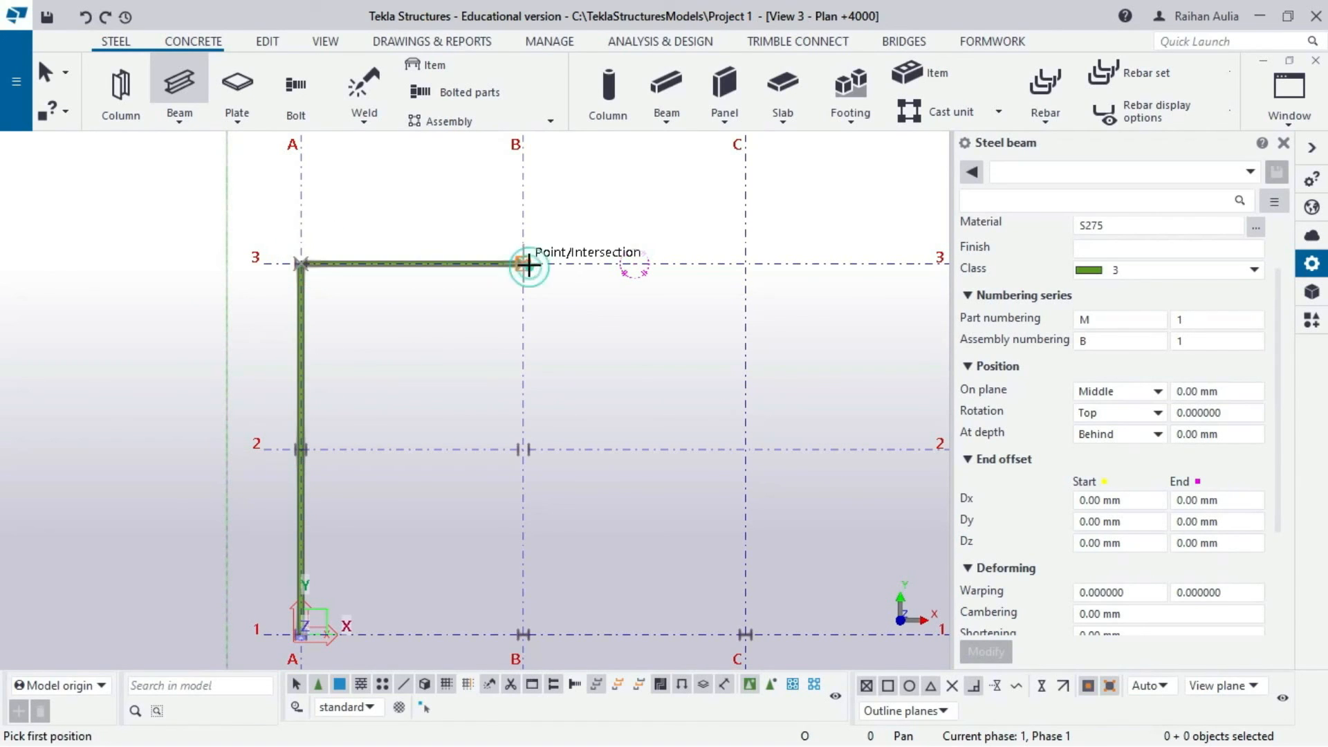
- Place steel beams B3–B2, B2–B1 and B1–A1 to close the outer frame
{"action": "left_click", "coordinate": [528, 450]}
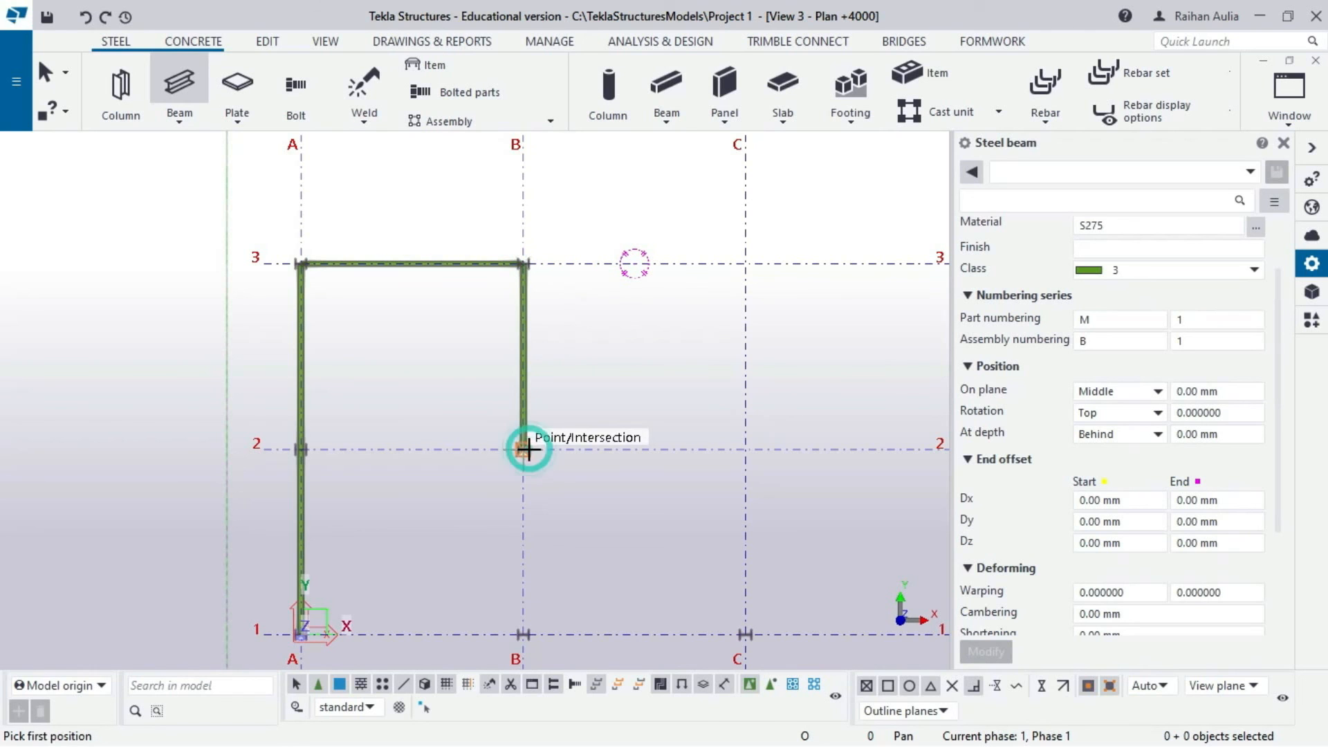
{"action": "scroll", "coordinate": [507, 564], "scroll_direction": "down", "scroll_amount": 1}
{"action": "middle_click_drag", "start_coordinate": [506, 560], "coordinate": [517, 423]}
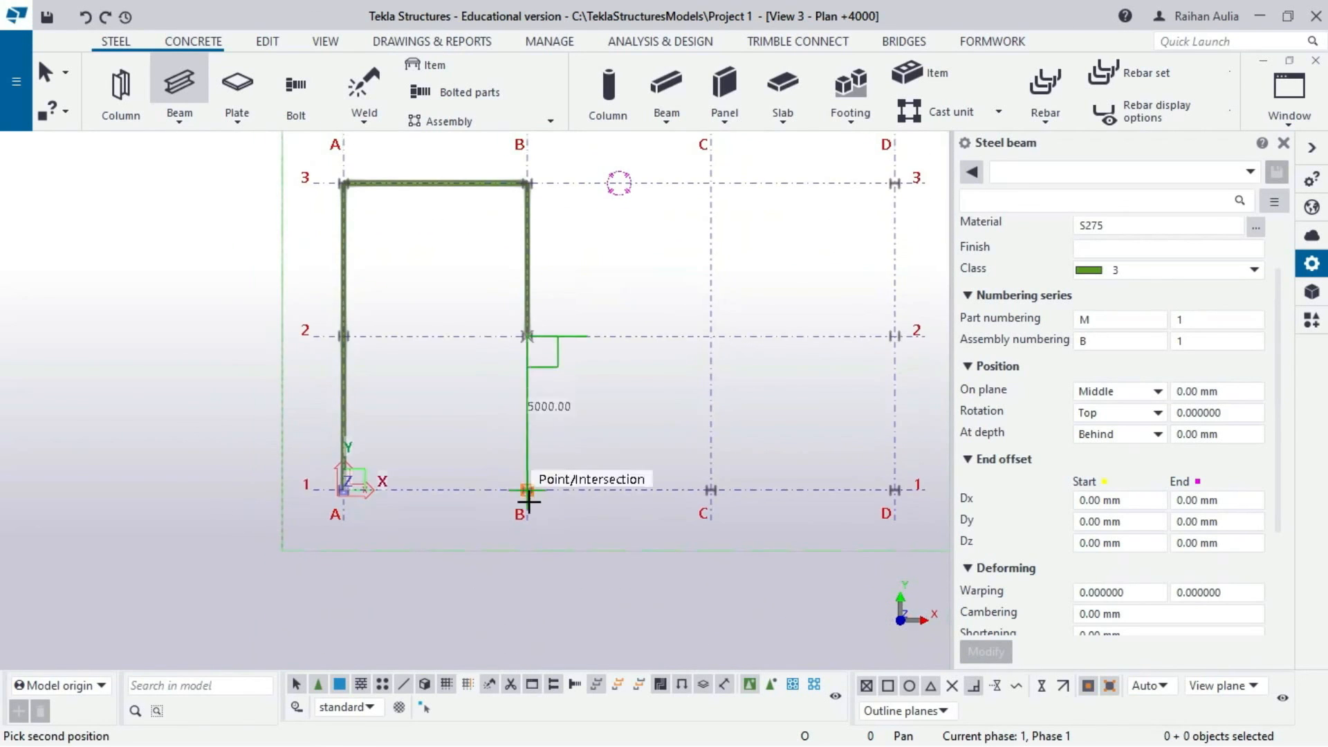
{"action": "scroll", "coordinate": [530, 498], "scroll_direction": "up", "scroll_amount": 2}
{"action": "left_click", "coordinate": [525, 482]}
{"action": "left_click", "coordinate": [526, 482]}
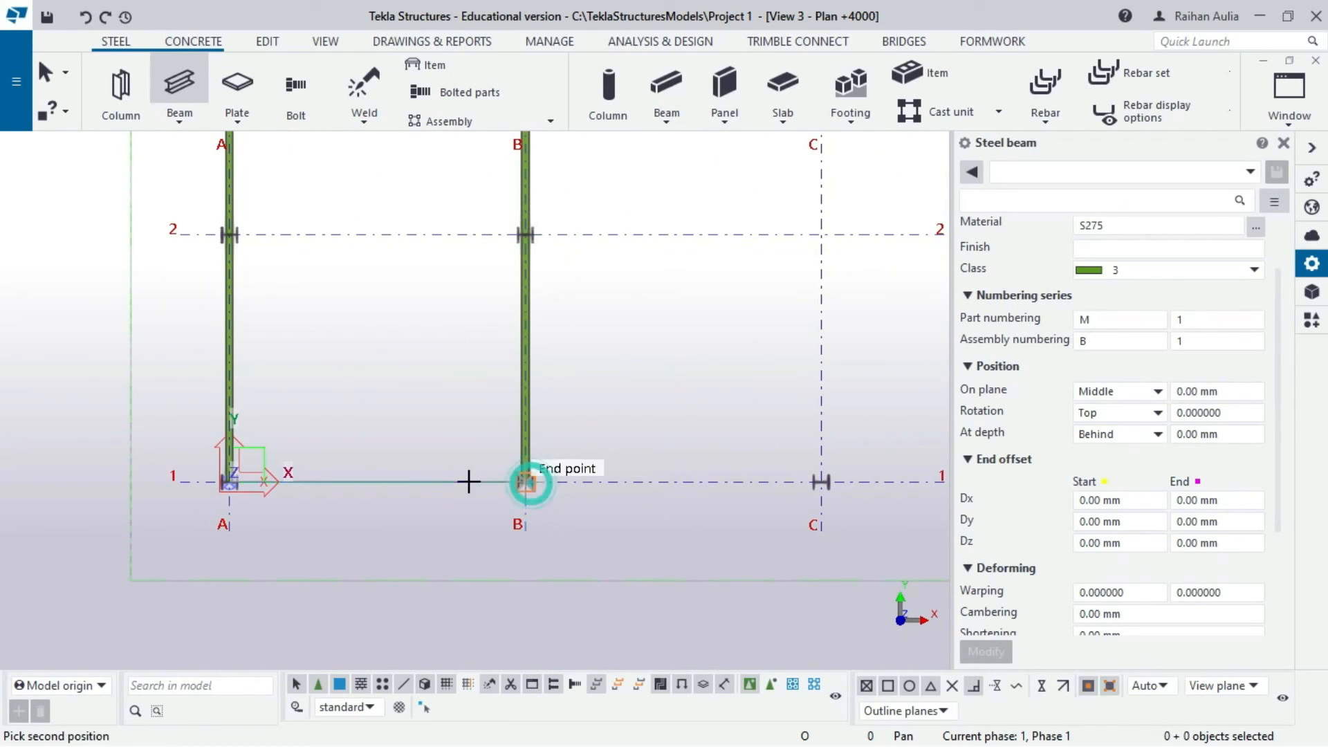
{"action": "left_click", "coordinate": [231, 482]}
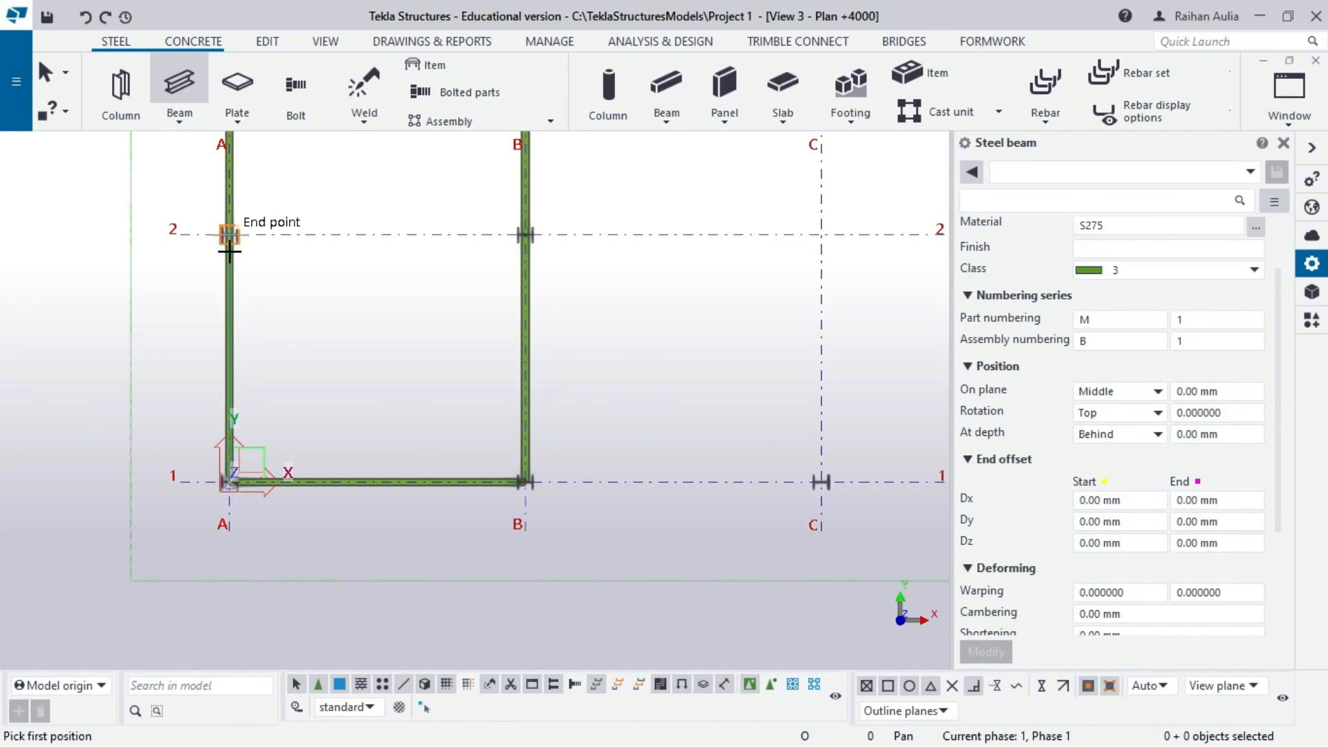
- Add the middle beam A2–B2 along grid 2 and end beam placement
{"action": "left_click", "coordinate": [229, 234]}
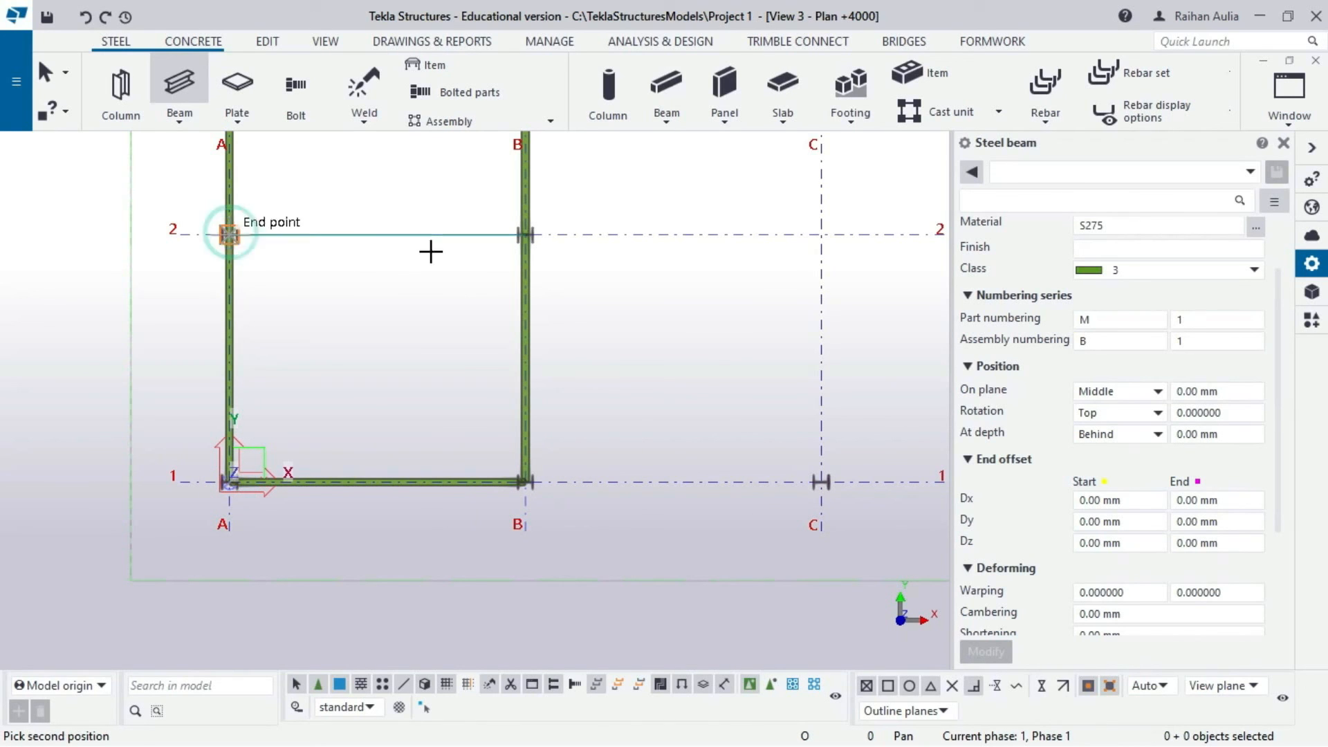
{"action": "left_click", "coordinate": [525, 235]}
{"action": "right_click", "coordinate": [458, 201]}
{"action": "left_click", "coordinate": [470, 208]}
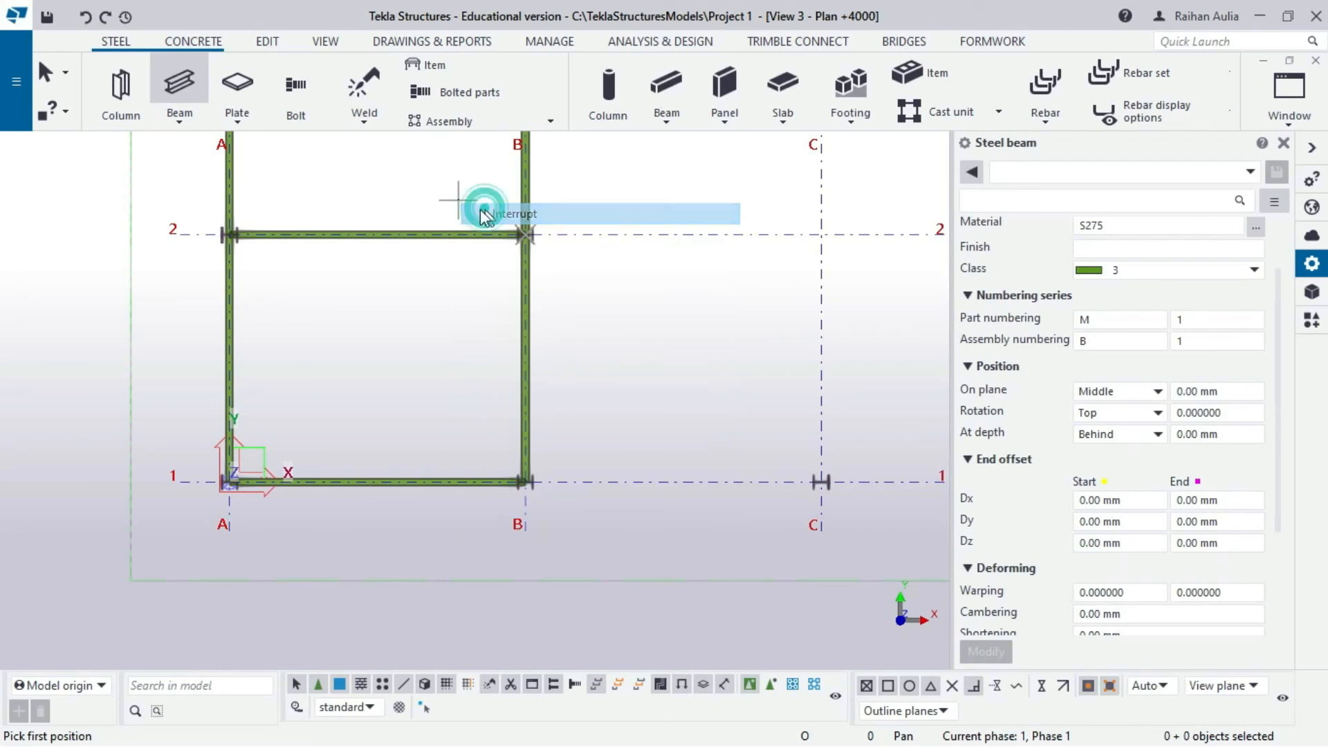
{"action": "scroll", "coordinate": [450, 387], "scroll_direction": "down", "scroll_amount": 5}
{"action": "scroll", "coordinate": [435, 404], "scroll_direction": "down", "scroll_amount": 2}
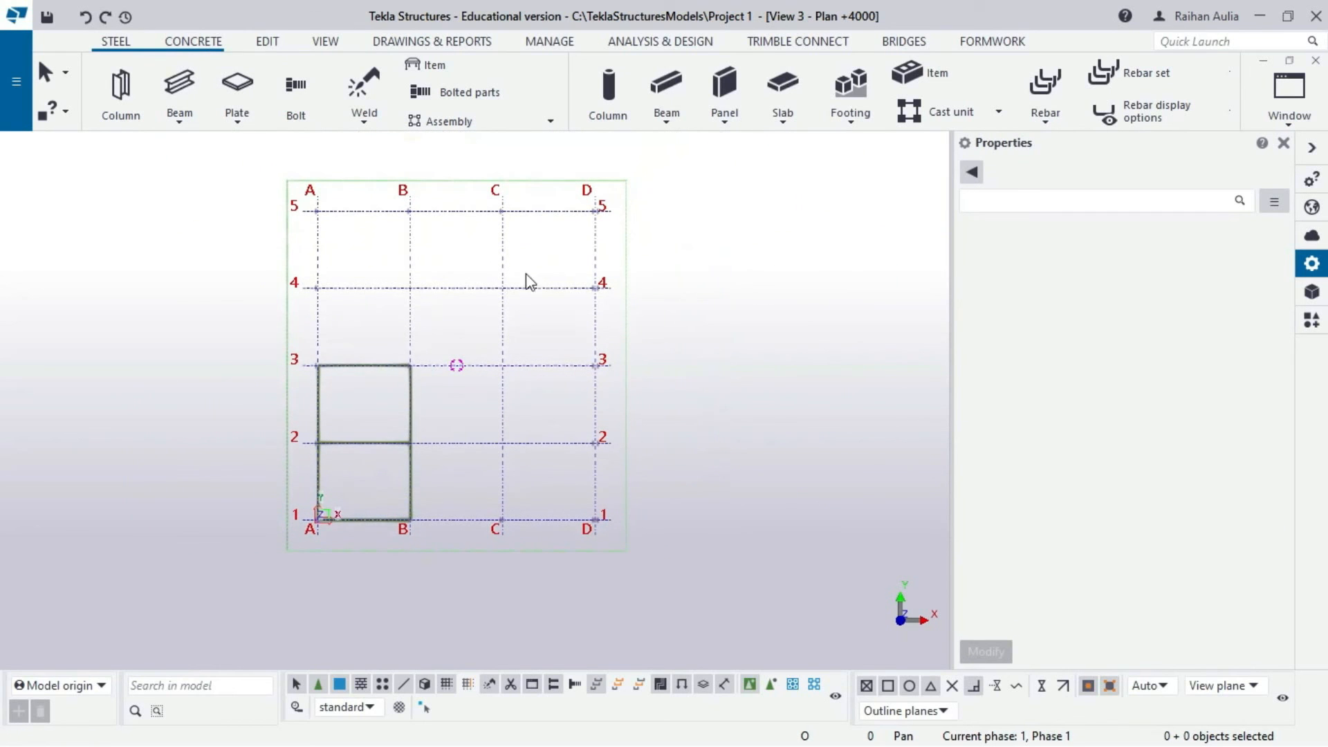
- Switch to View 1 - 3d and orbit to a corner view showing the +4000 beams under the gables
{"action": "left_click", "coordinate": [1297, 119]}
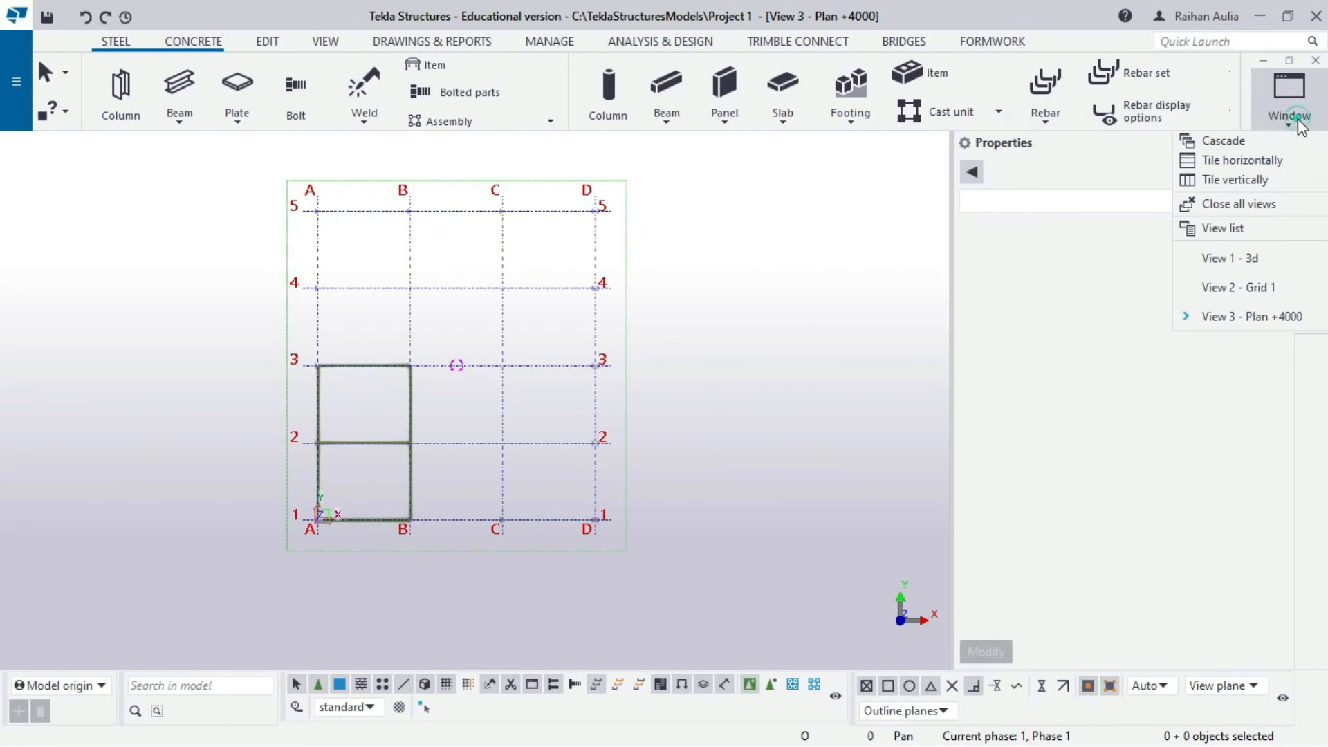
{"action": "left_click", "coordinate": [1257, 256]}
{"action": "middle_click_drag", "start_coordinate": [508, 359], "coordinate": [850, 372], "text": "ctrl"}
{"action": "scroll", "coordinate": [740, 332], "scroll_direction": "up", "scroll_amount": 5}
{"action": "scroll", "coordinate": [777, 373], "scroll_direction": "down", "scroll_amount": 4}
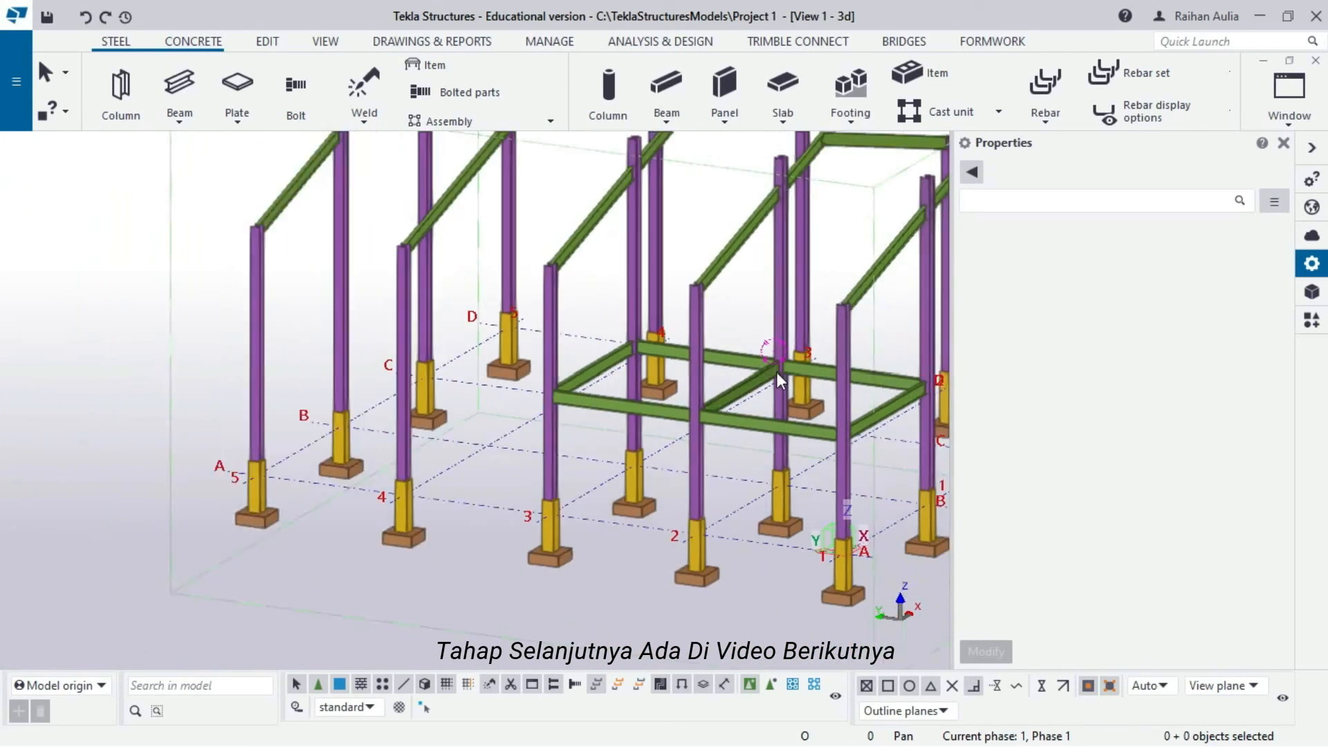
{"action": "middle_click_drag", "start_coordinate": [729, 358], "coordinate": [442, 391]}
{"action": "scroll", "coordinate": [389, 334], "scroll_direction": "down", "scroll_amount": 3}
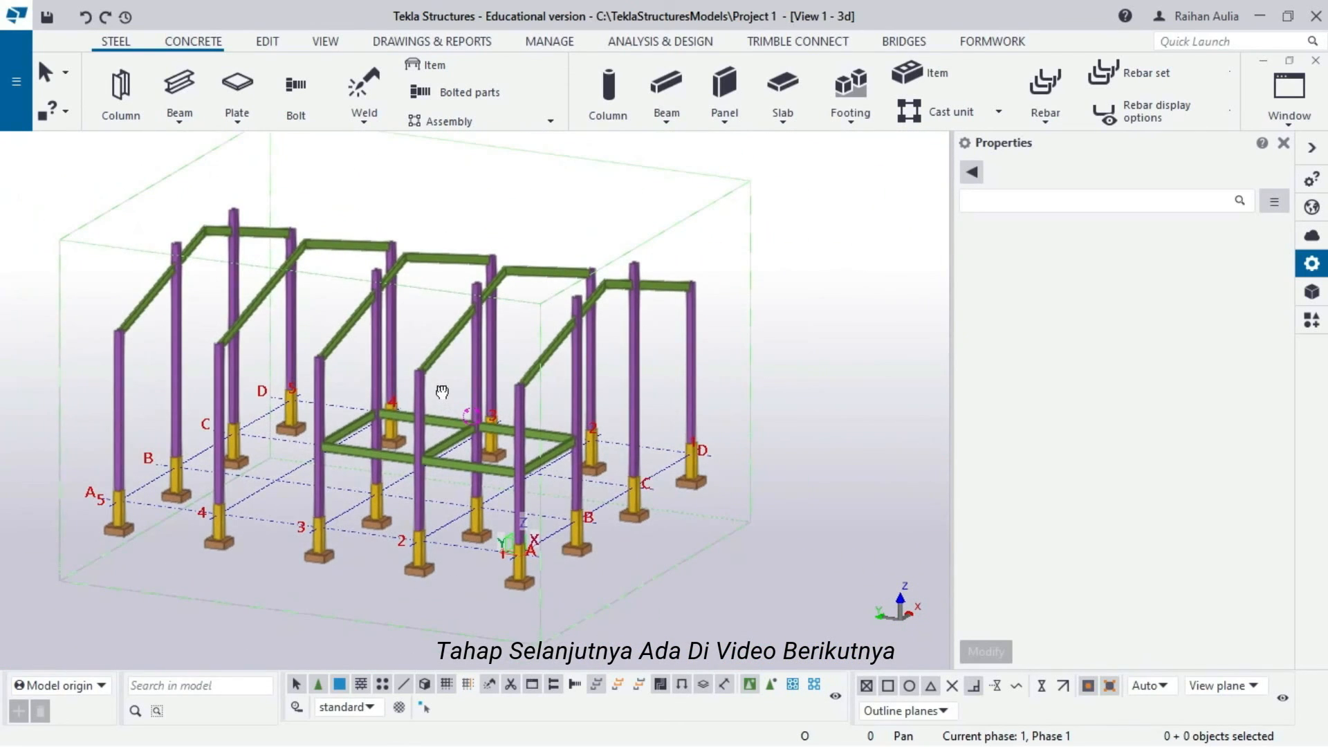